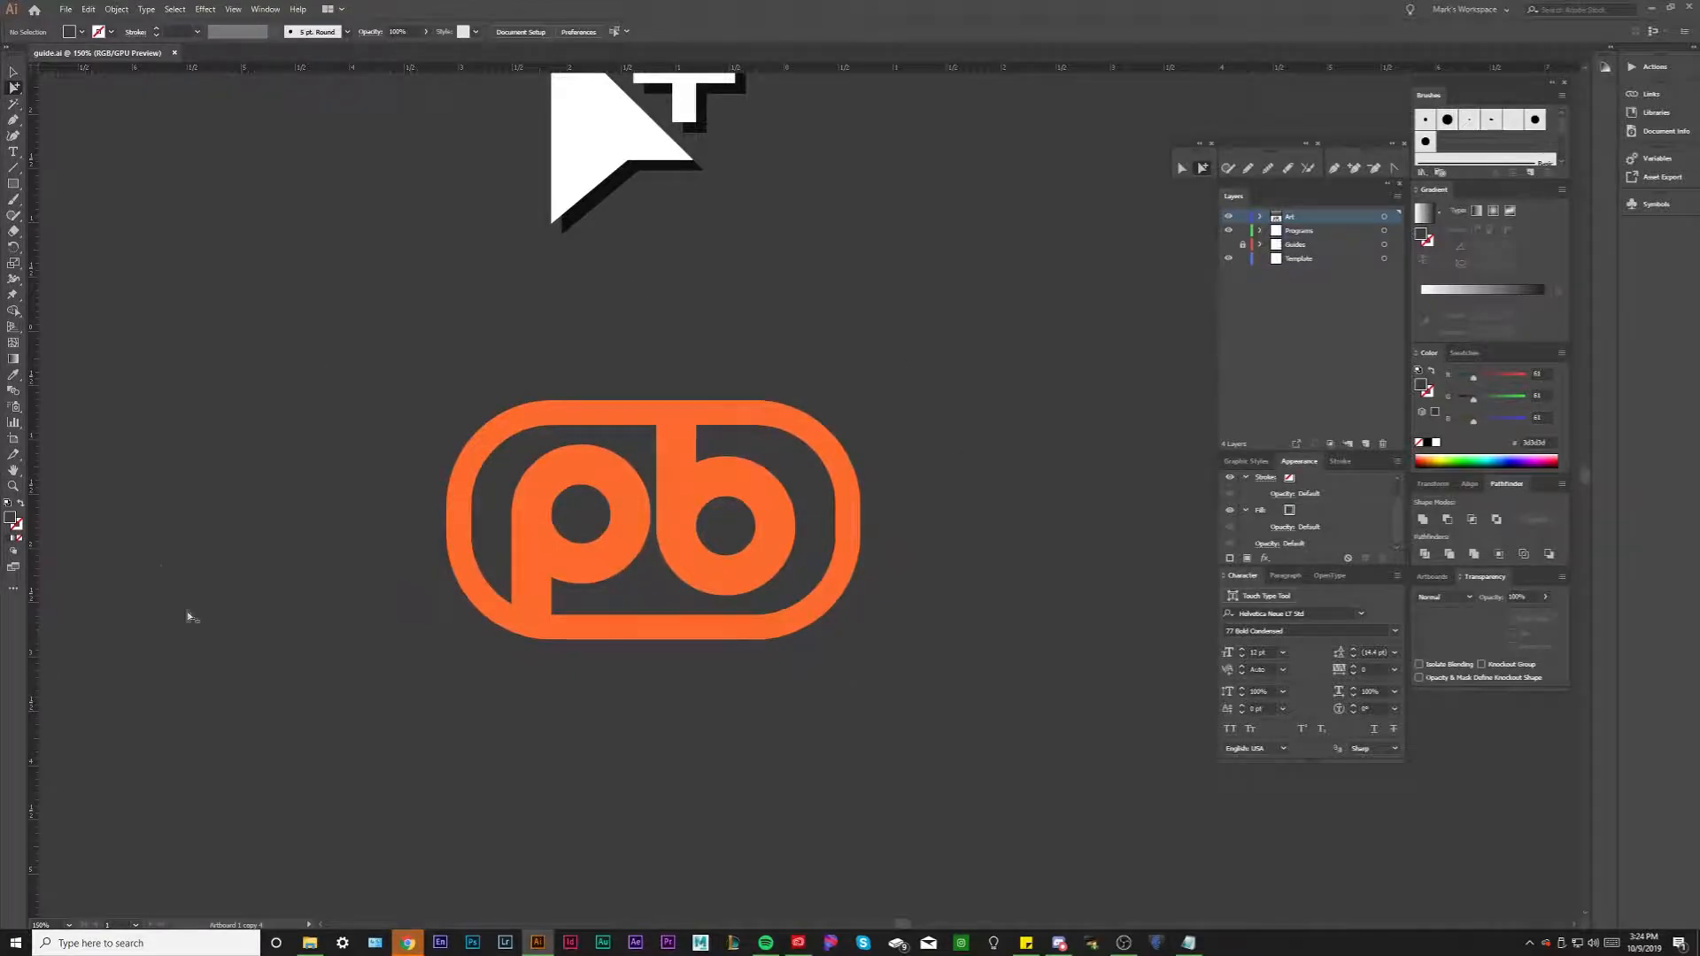
Try moving the whole orange pb logo twice with the Selection tool, undo each move, and deselect it
key("v")
left_click_drag(668, 489, 564, 571)
key("ctrl+z")
left_click_drag(731, 476, 623, 521)
key("ctrl+z")
left_click(905, 417)
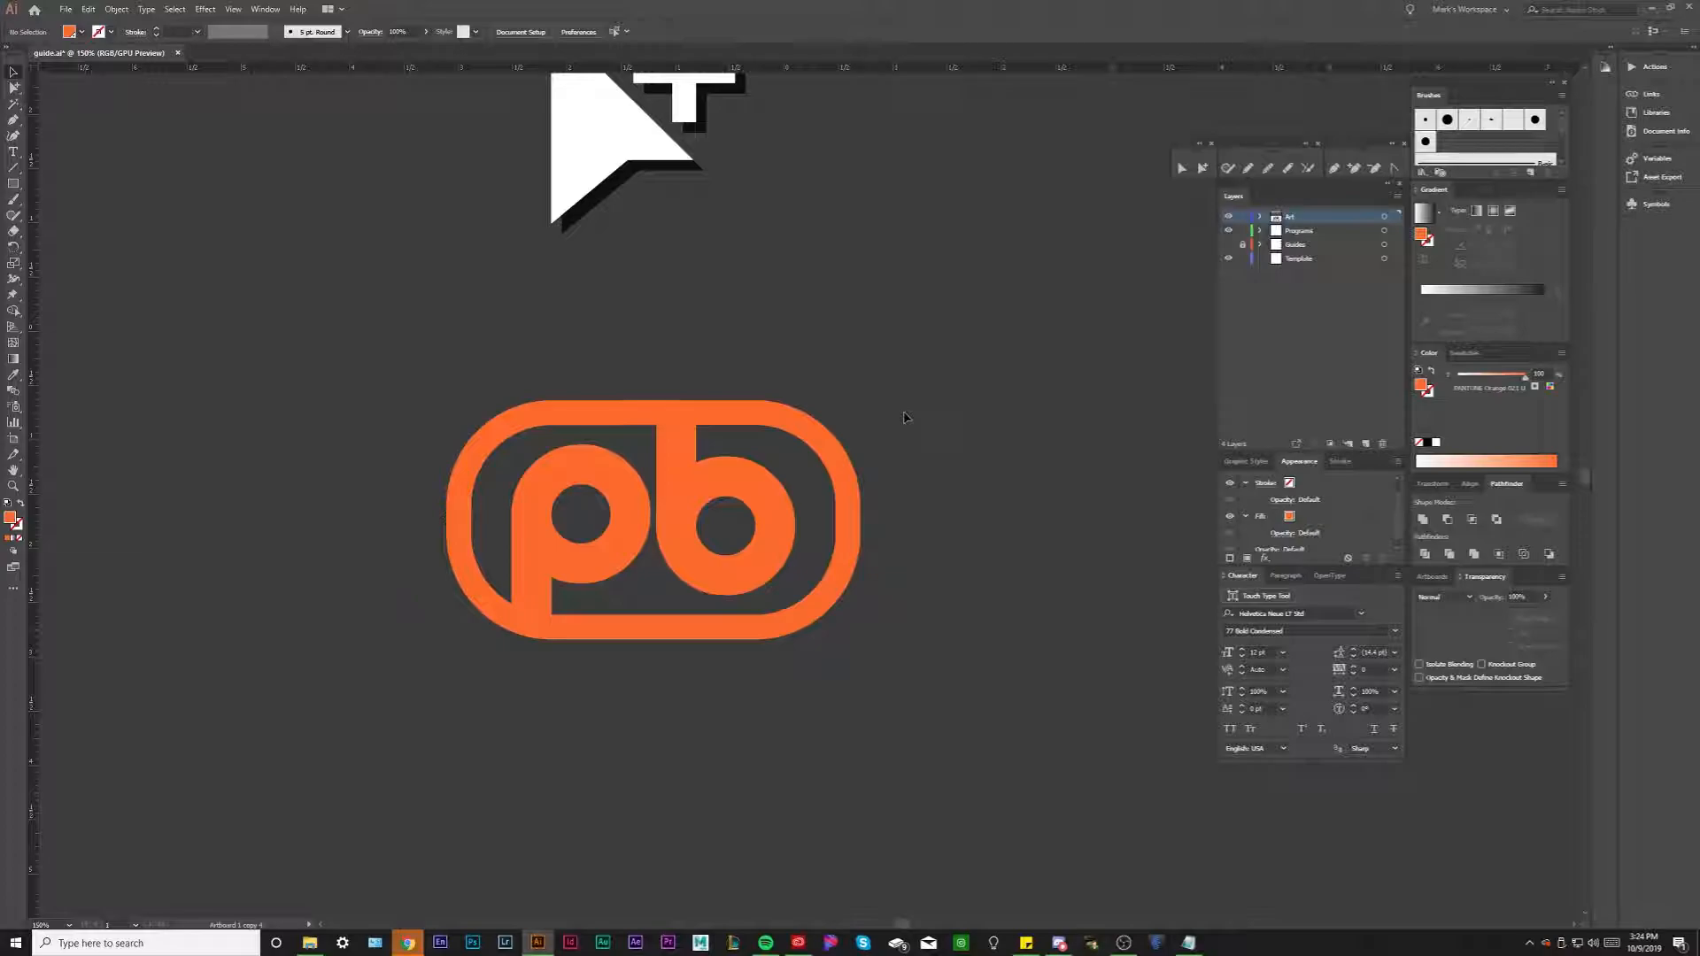
Select the round counter of the p and its individual anchor points with the Direct Selection tool, and clear the selection
scroll(885, 428, "down", 1)
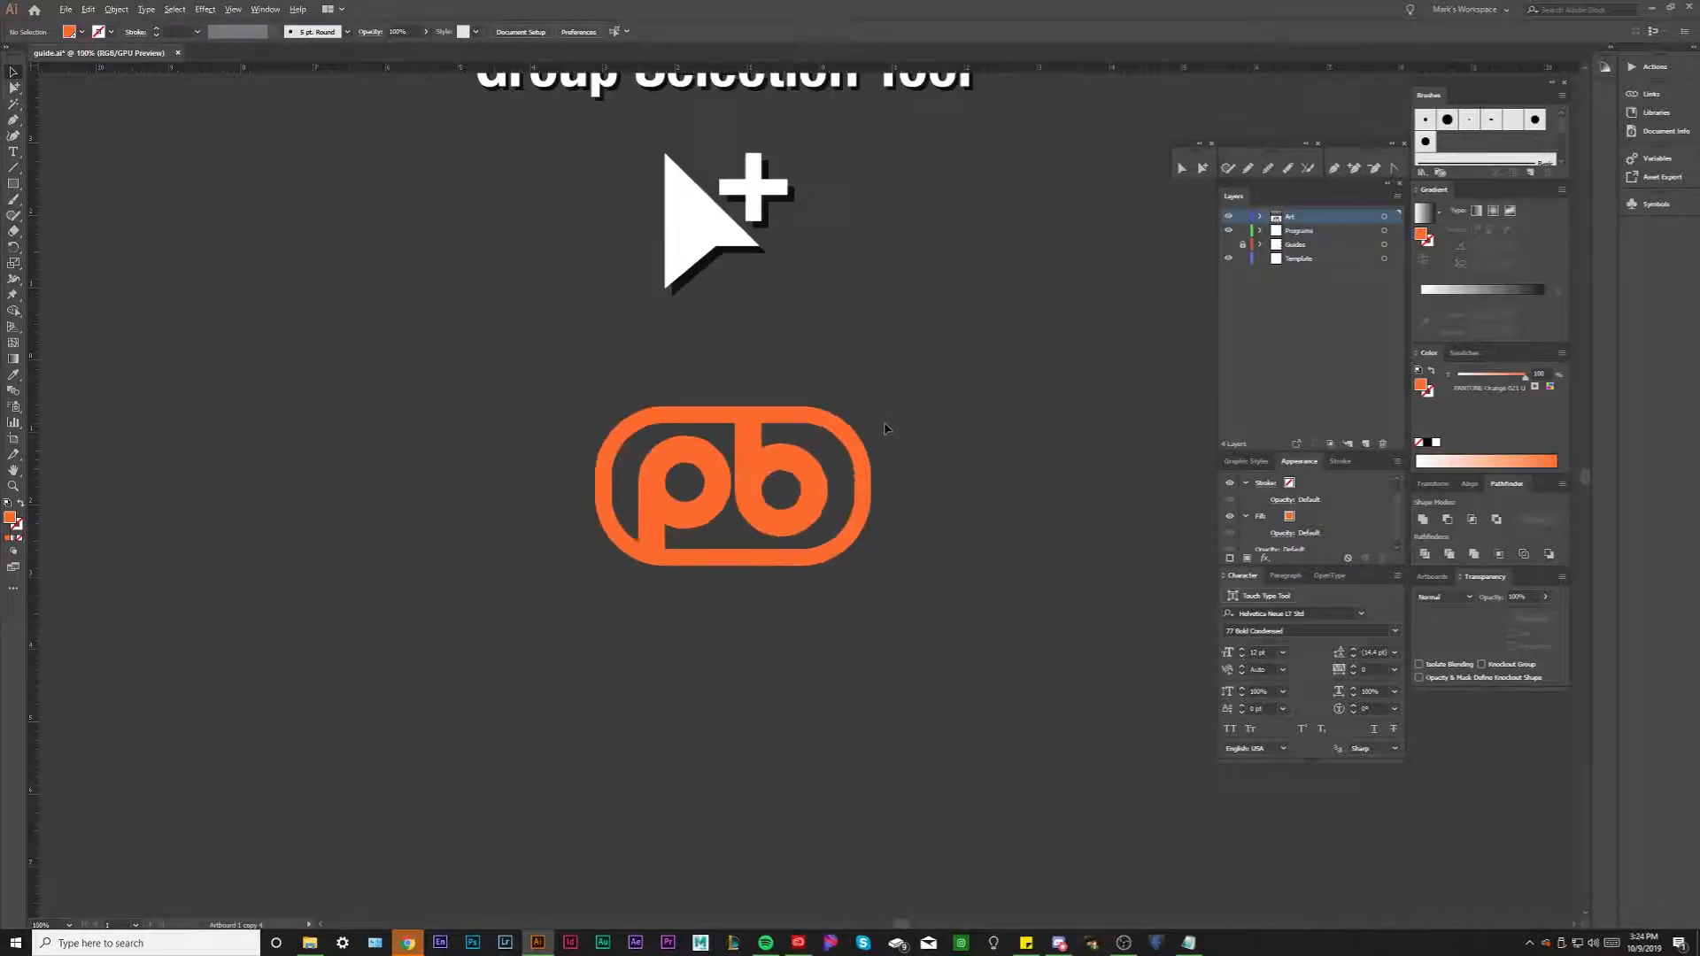
left_click(13, 88)
scroll(760, 431, "up", 1)
left_click_drag(653, 483, 599, 478)
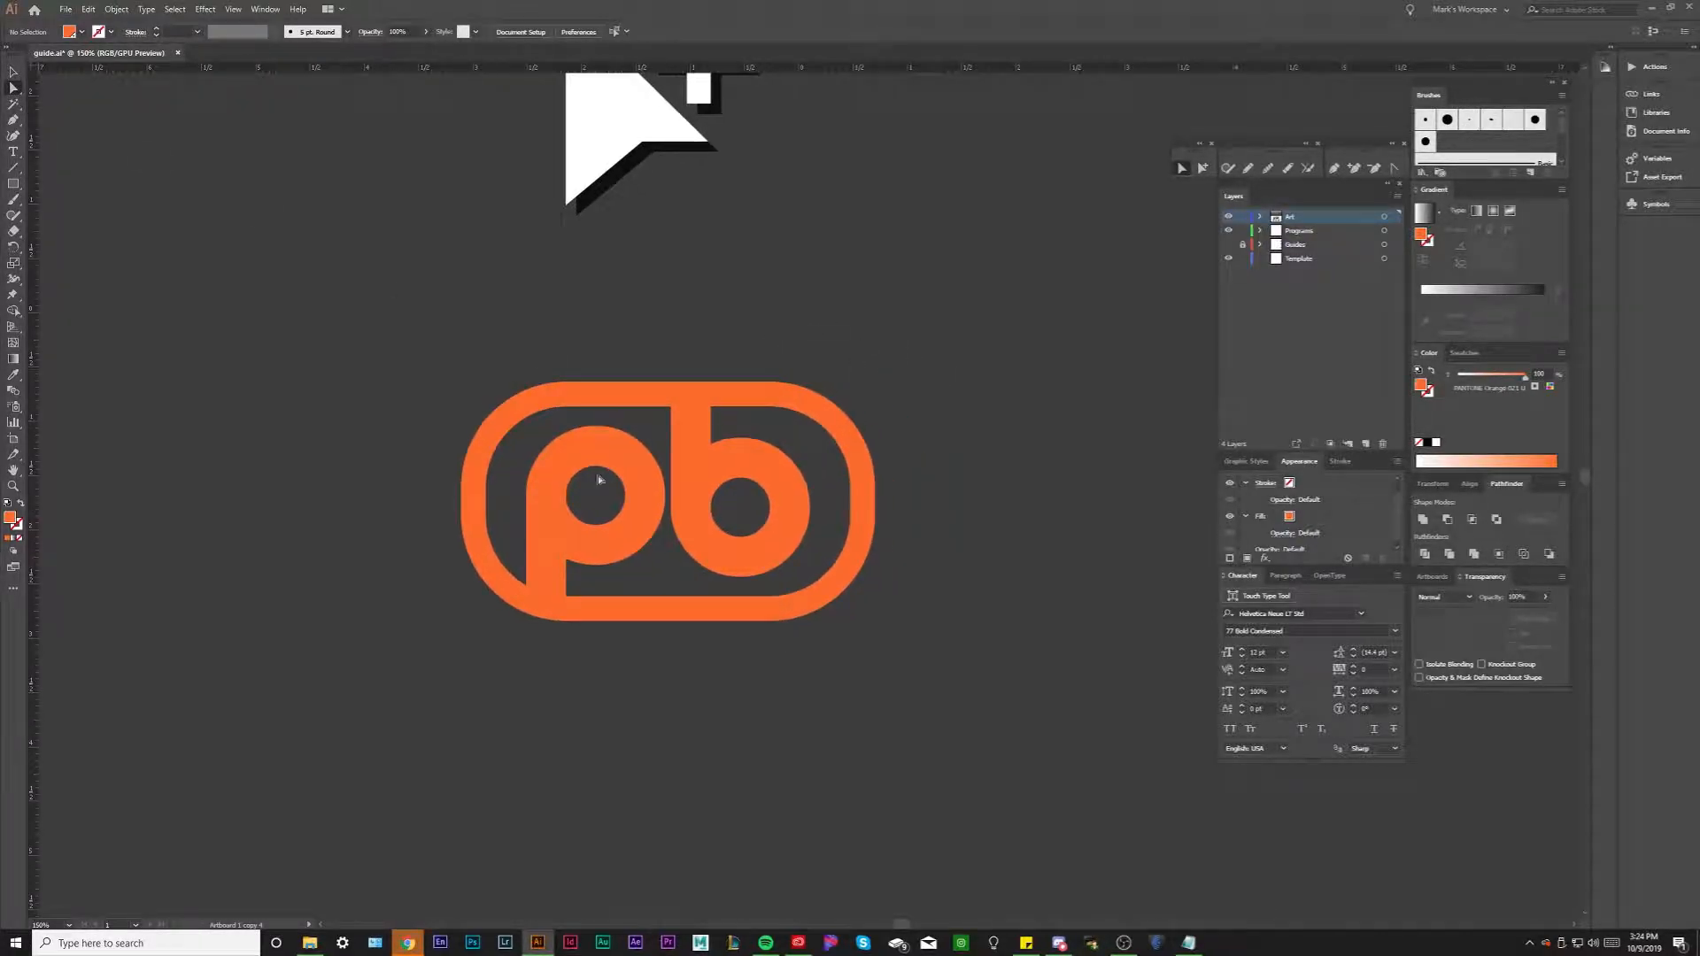
scroll(603, 471, "up", 1)
left_click(591, 466)
scroll(595, 500, "up", 2)
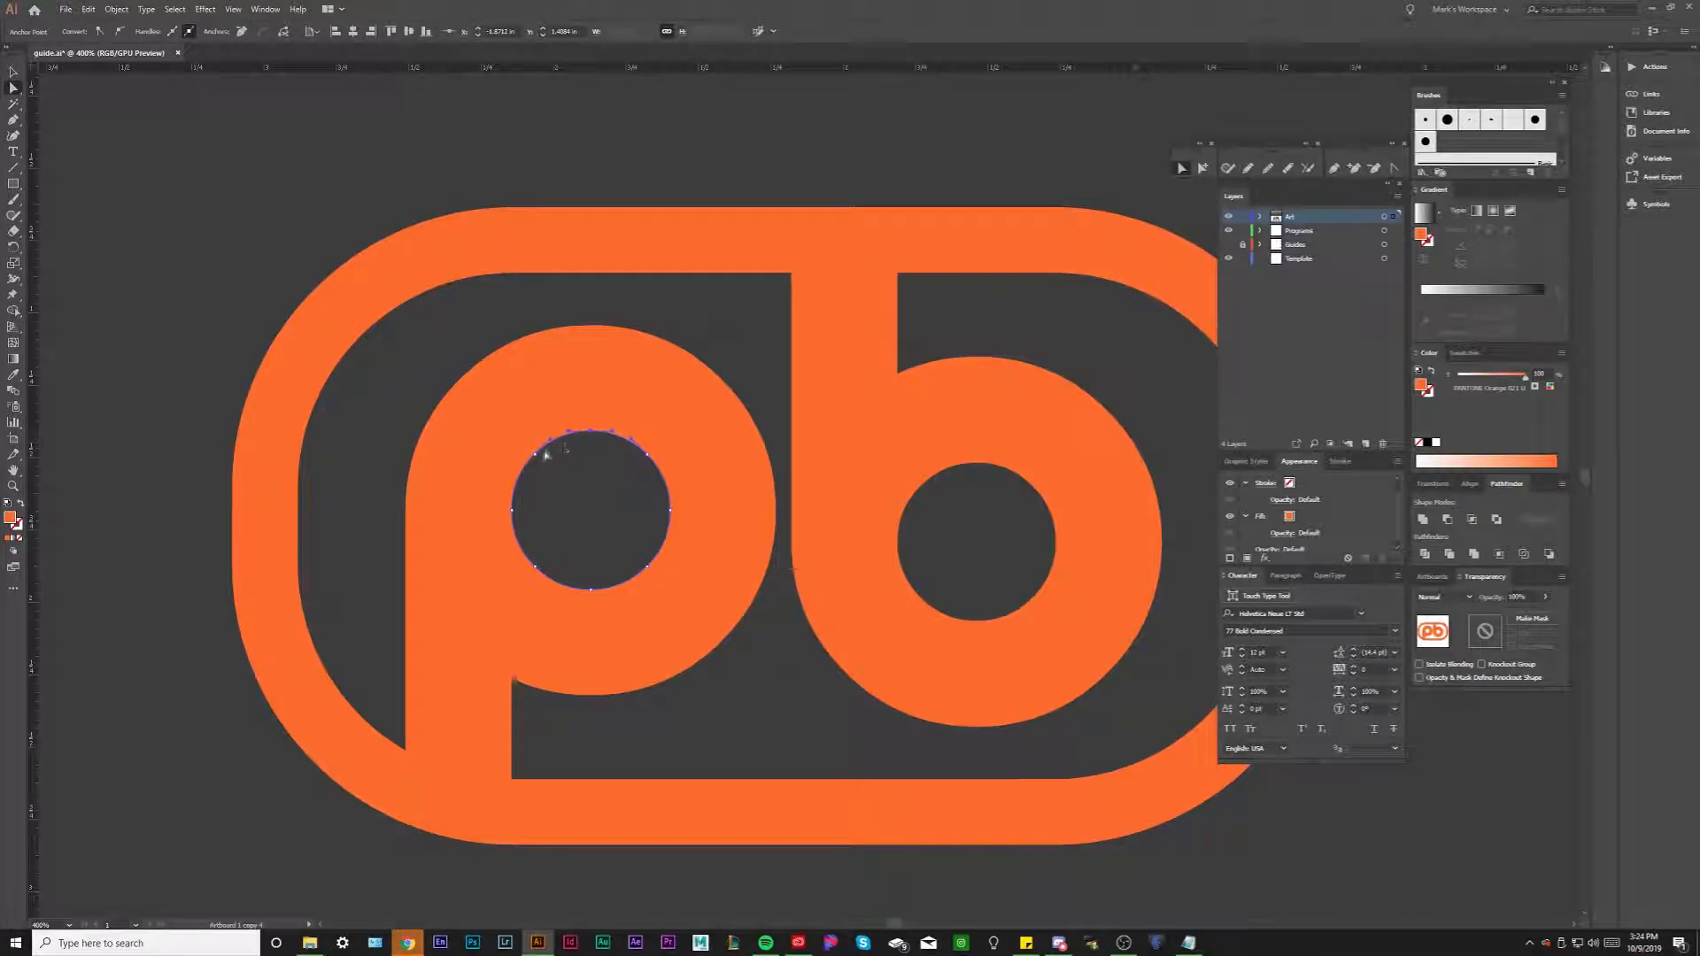
left_click(514, 512)
left_click(589, 509)
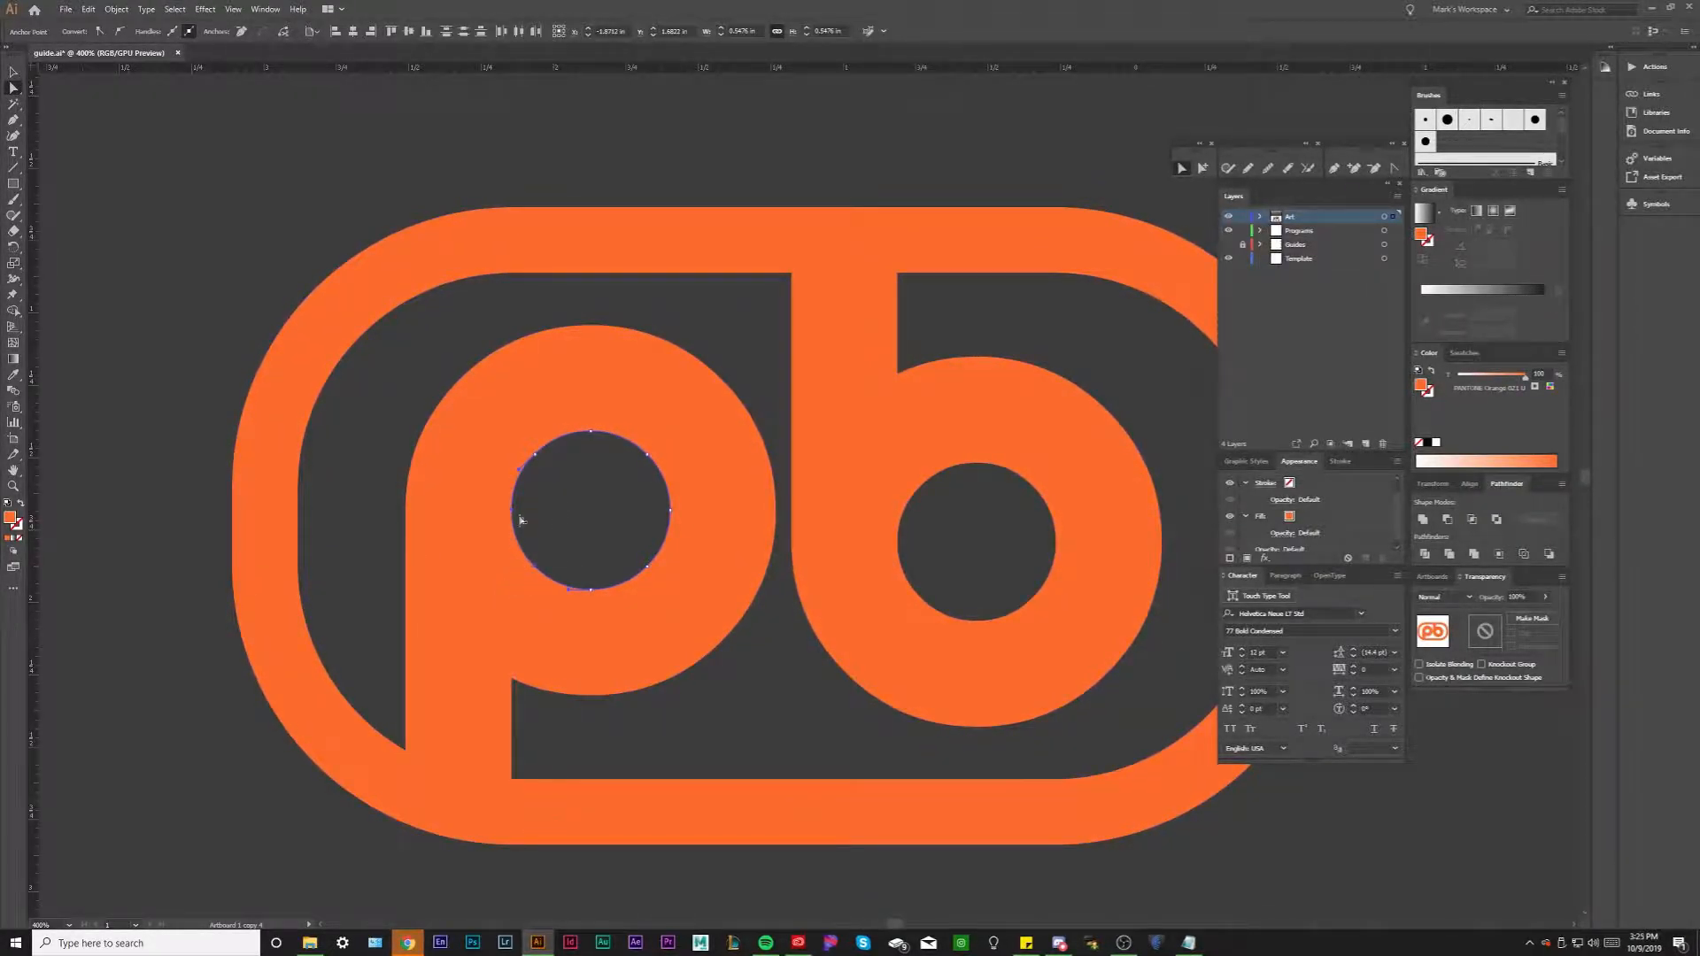
scroll(535, 545, "down", 1)
left_click(549, 533)
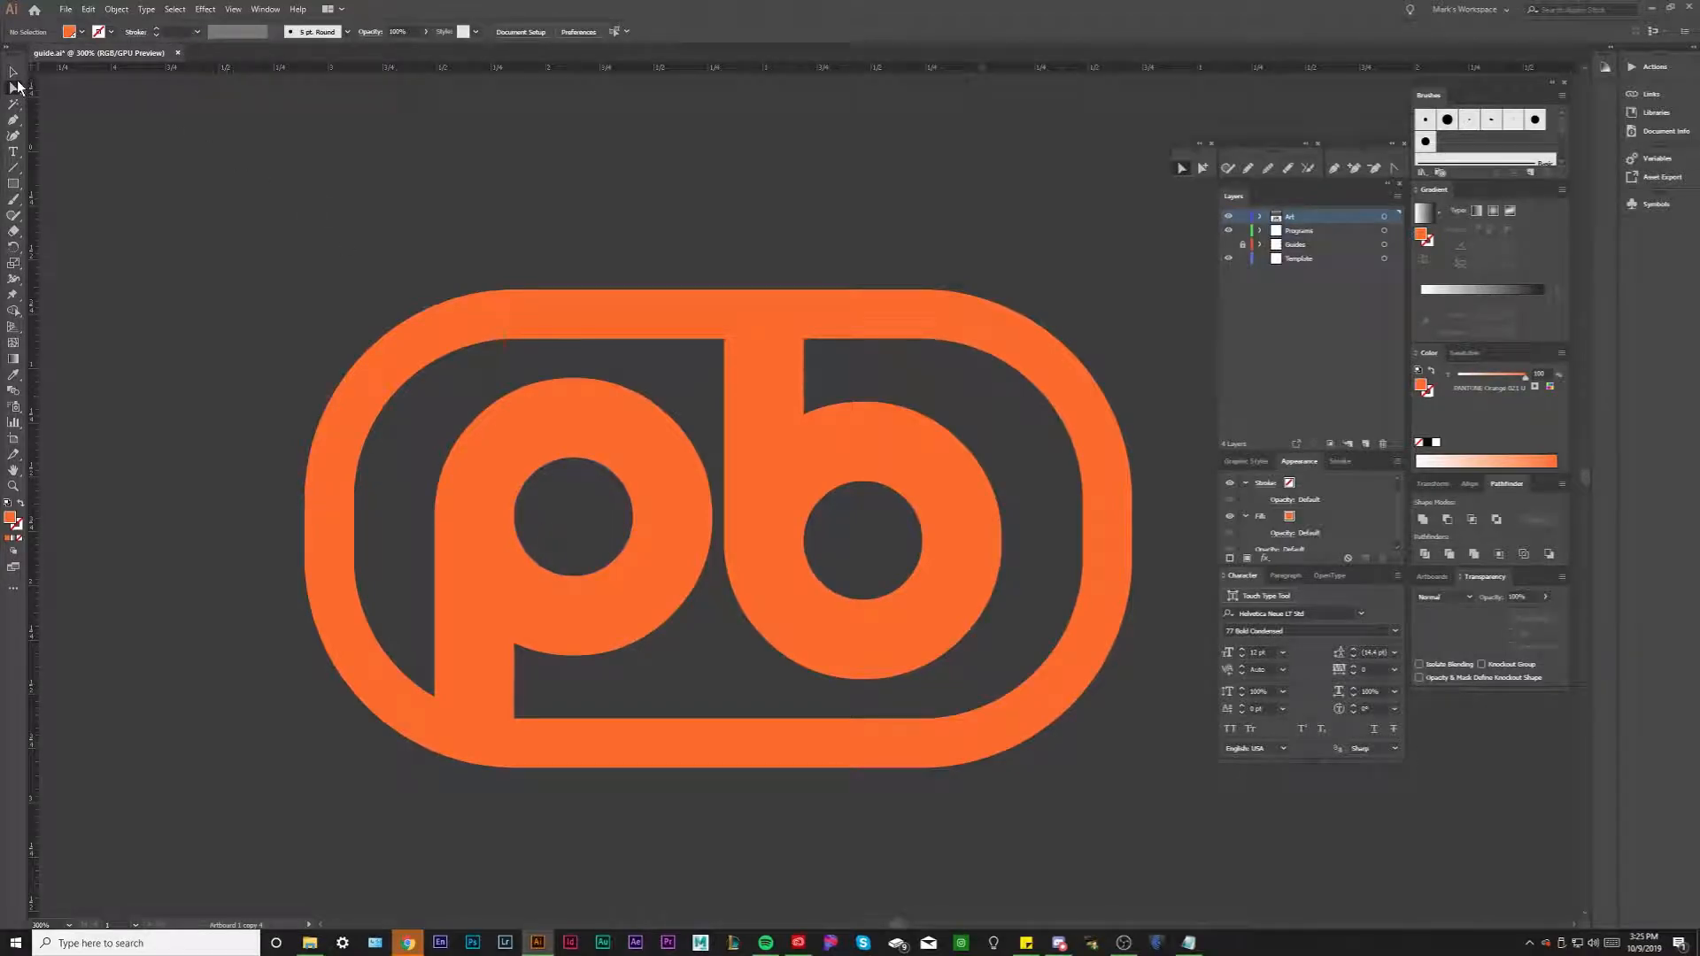
Select the complete logo with the Selection tool, try shifting it sideways, undo the shift, and clear the selection
key("v")
left_click(472, 343)
key("ctrl+shift+a")
left_click_drag(511, 513, 382, 532)
key("ctrl+z")
key("ctrl+shift+a")
Select a single anchor point on the upper edge of the logo's inner cutout and deselect it
left_click_drag(13, 88, 78, 103)
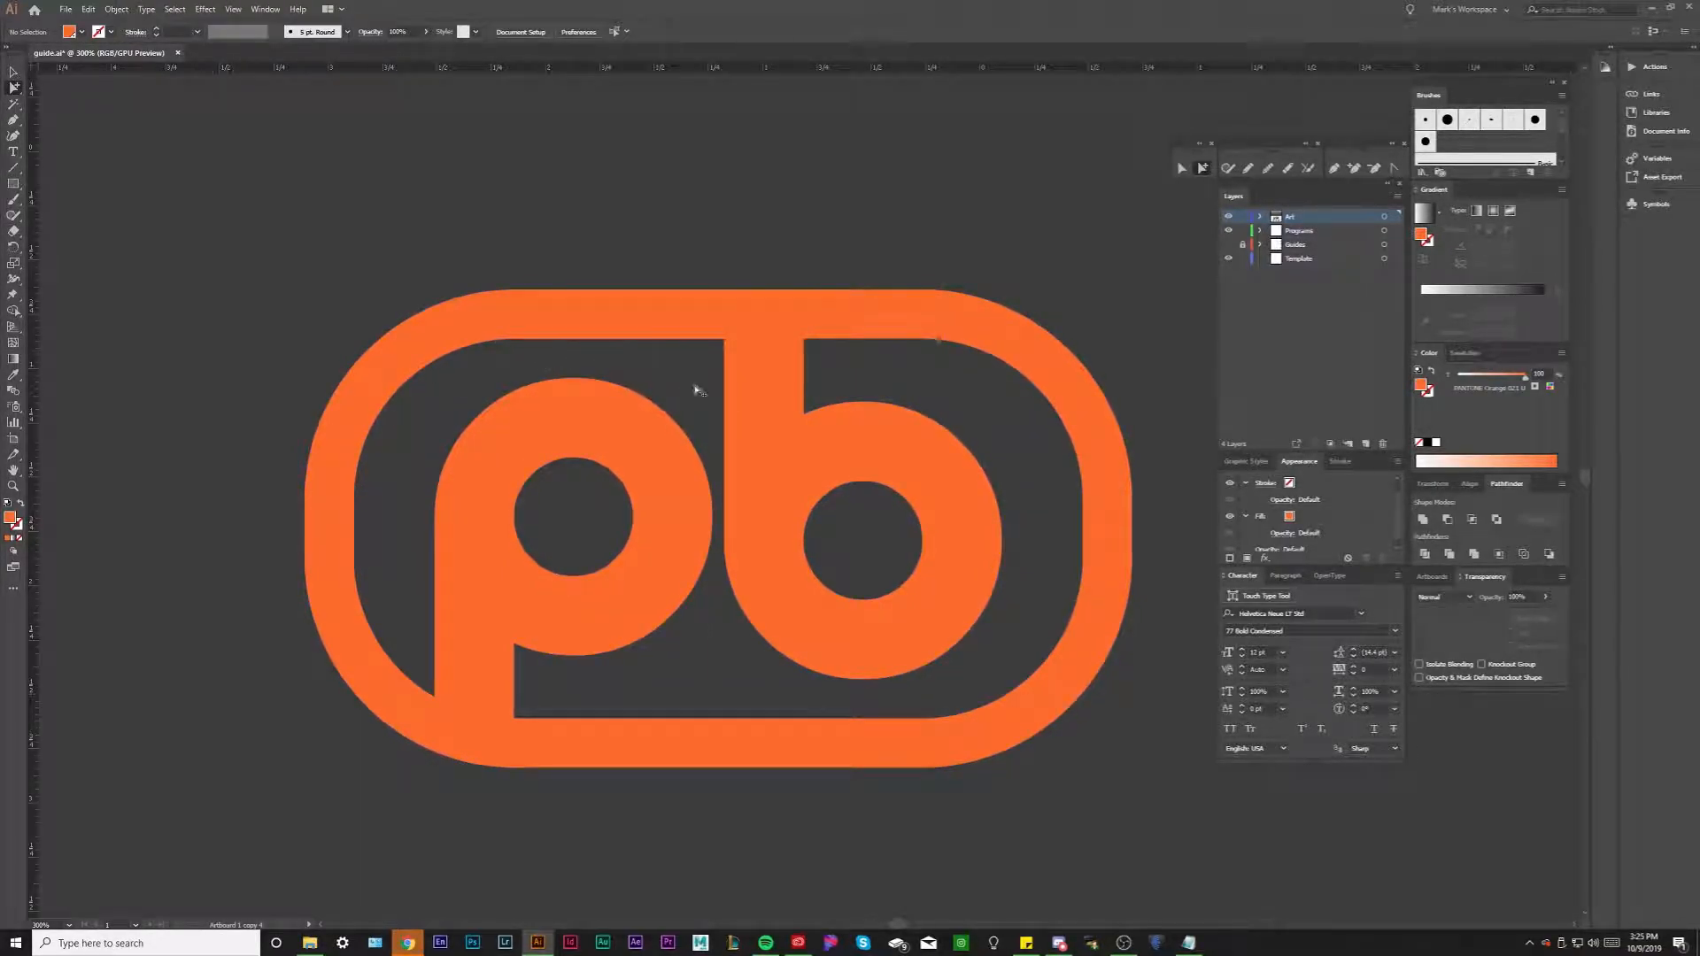
left_click(515, 341)
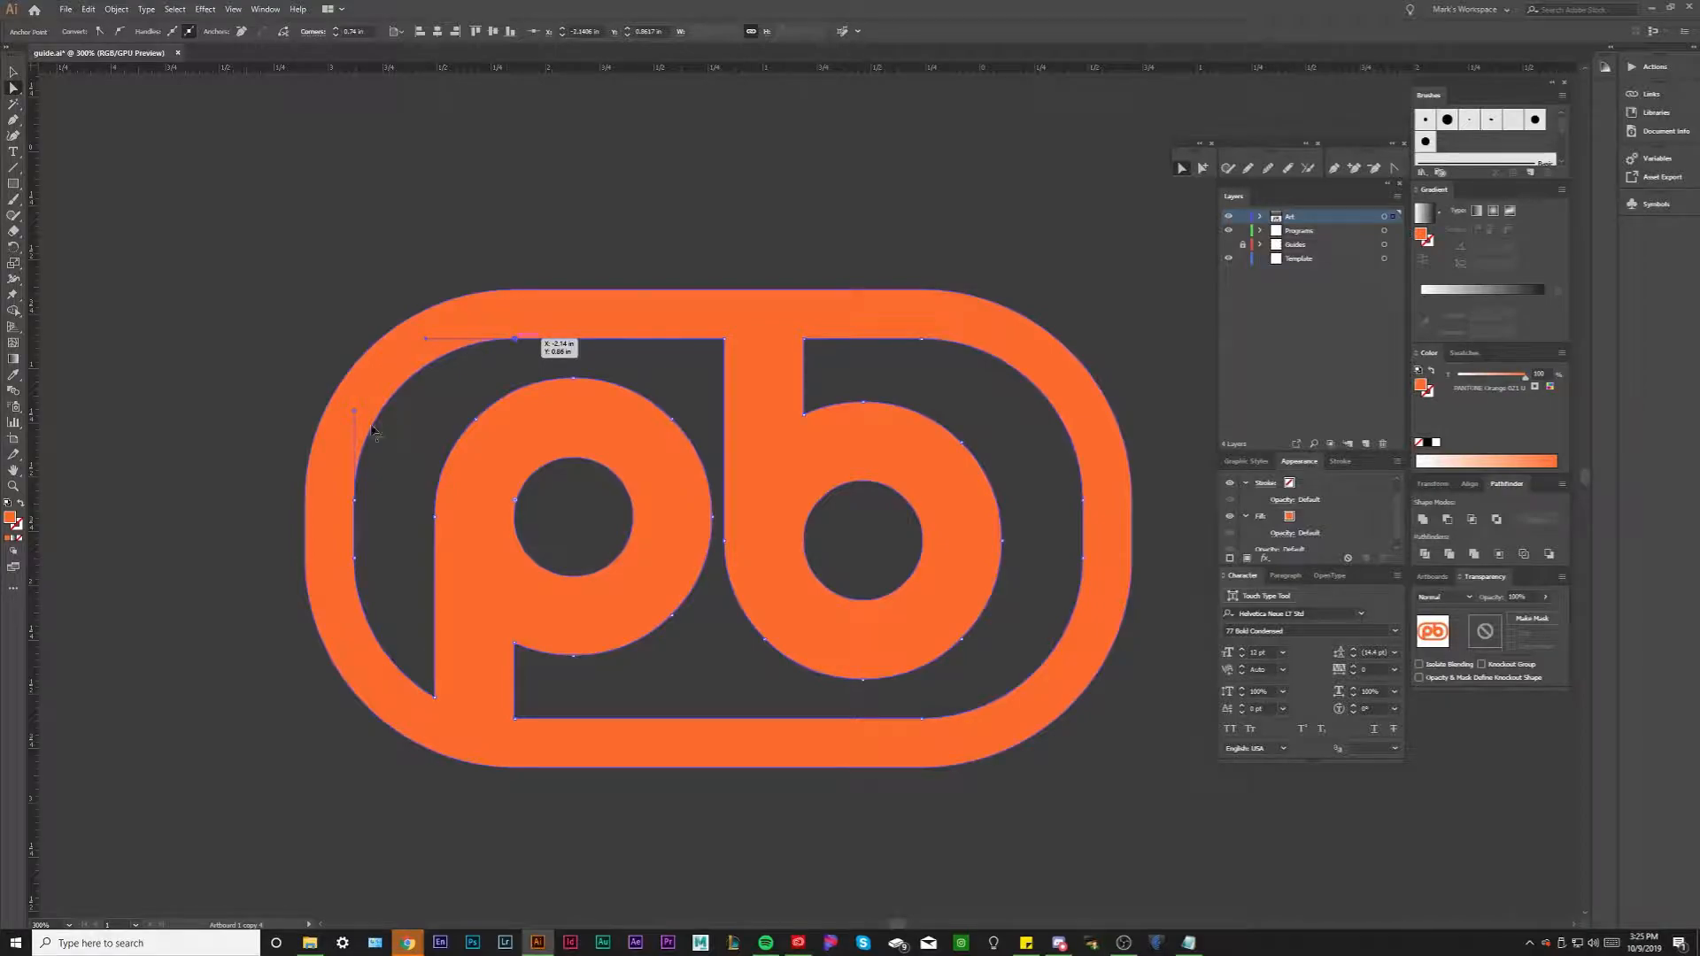
left_click(104, 185)
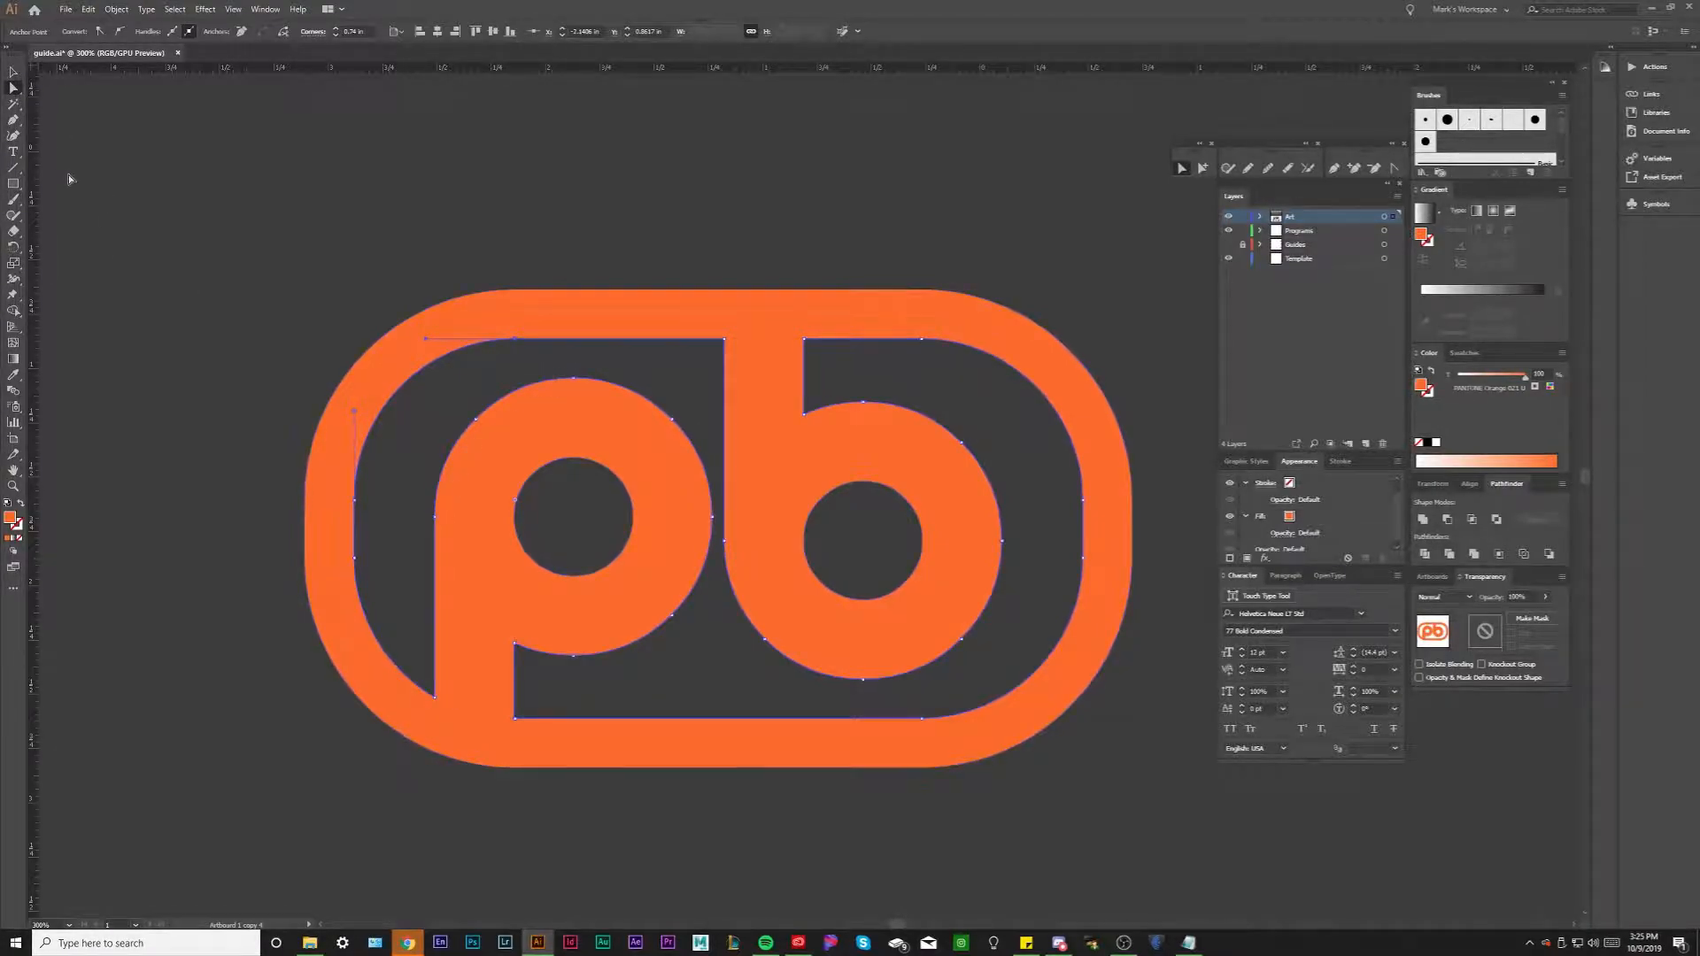
Select the logo's inner cutout path with the Group Selection tool and place a pasted copy of it below the logo
left_click_drag(14, 88, 49, 106)
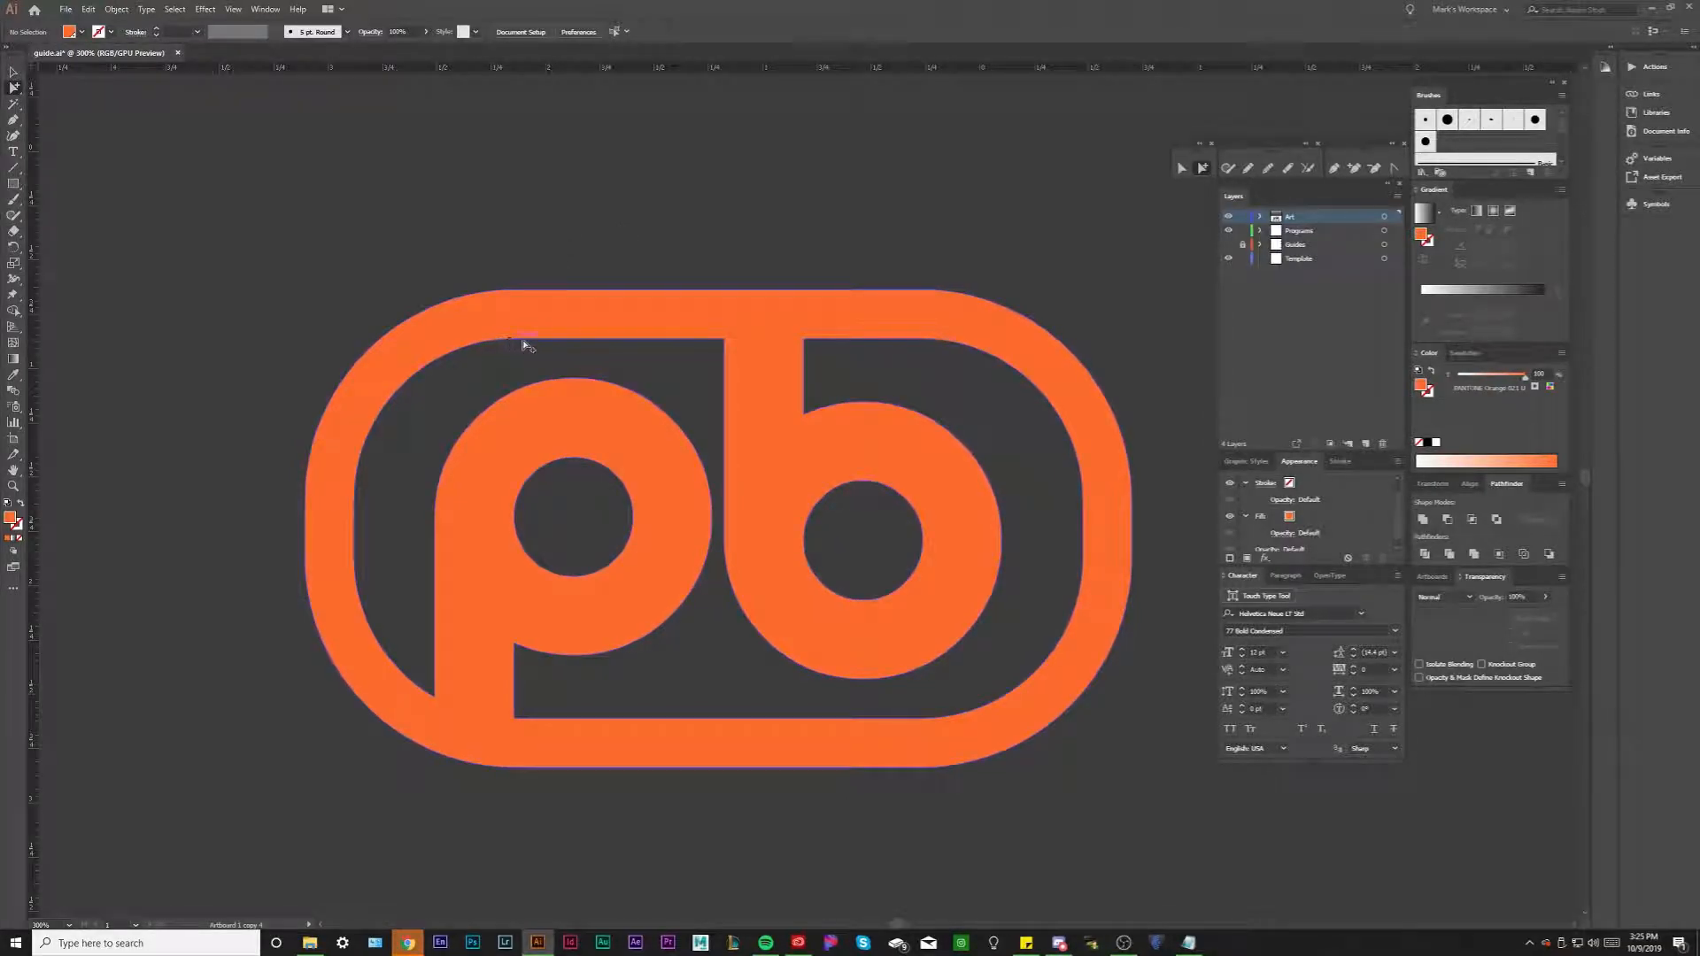
left_click(683, 345)
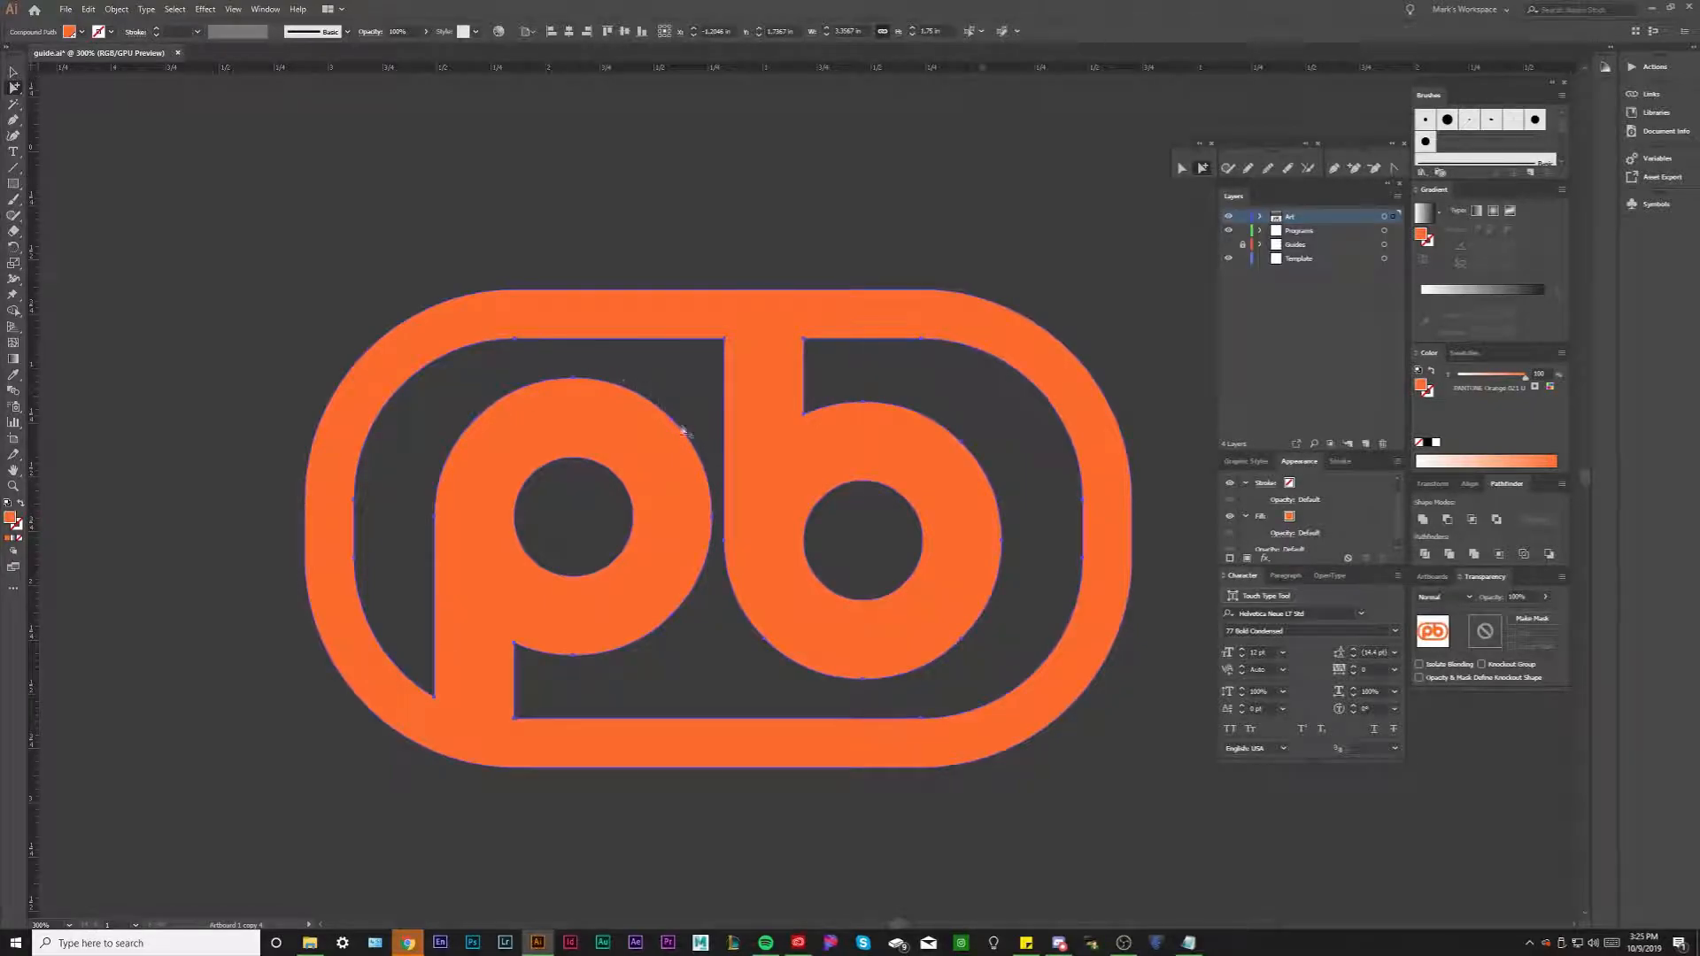
scroll(713, 519, "down", 1)
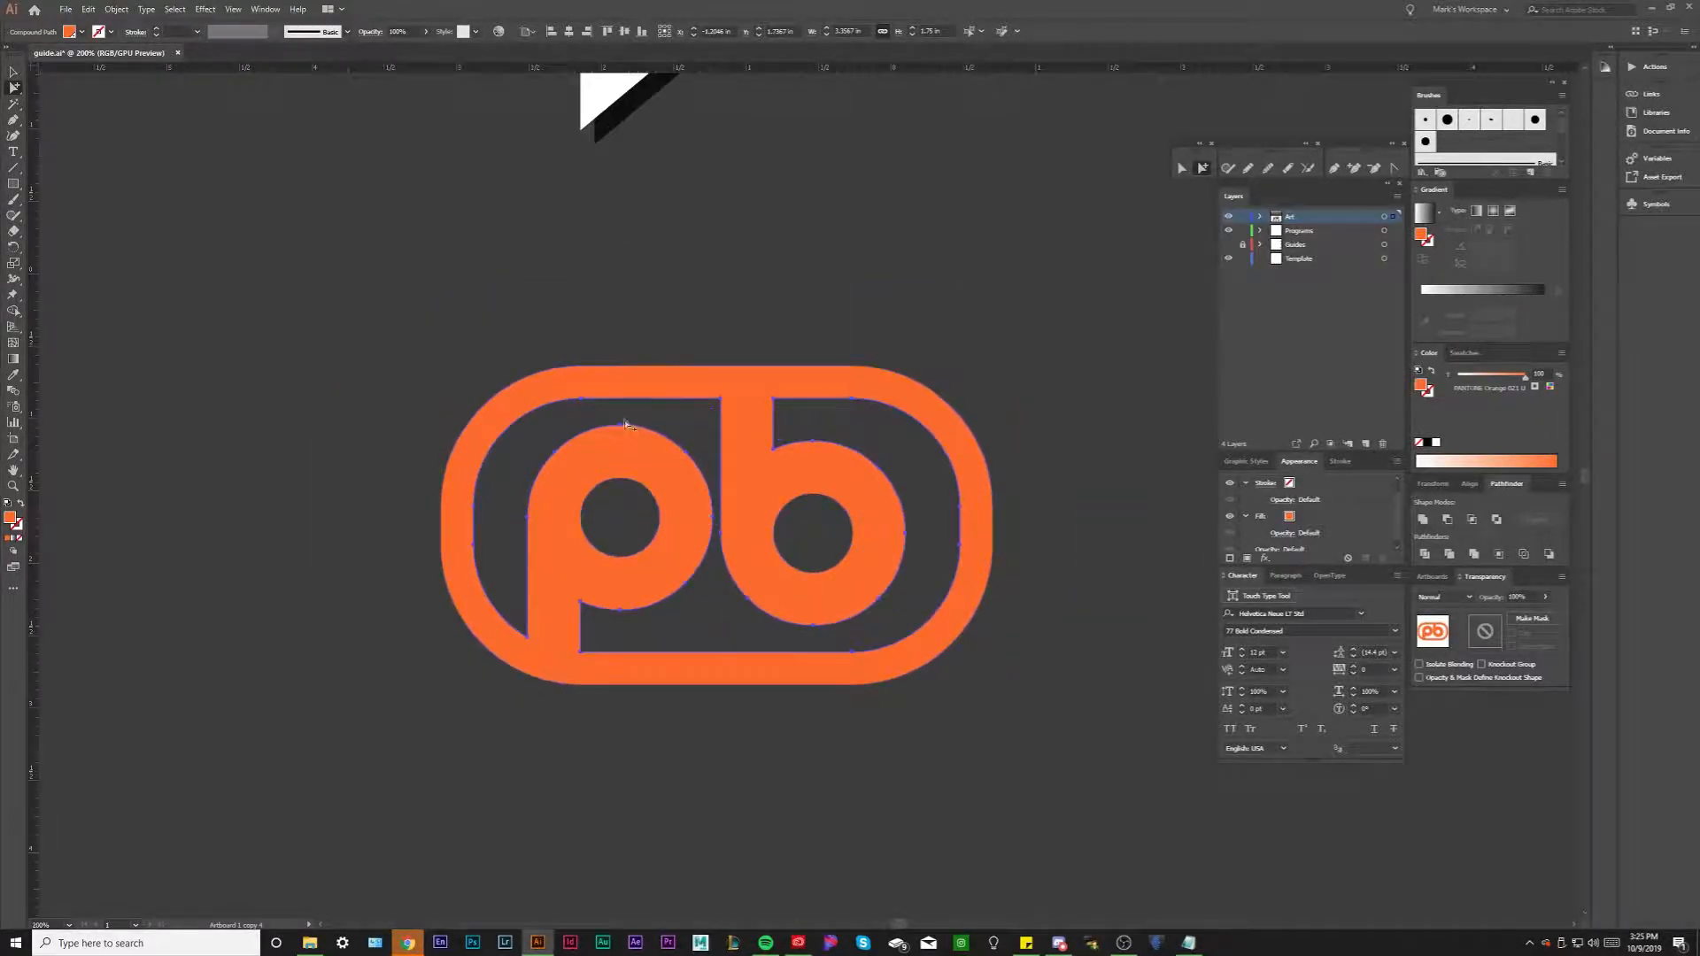
scroll(555, 325, "down", 1)
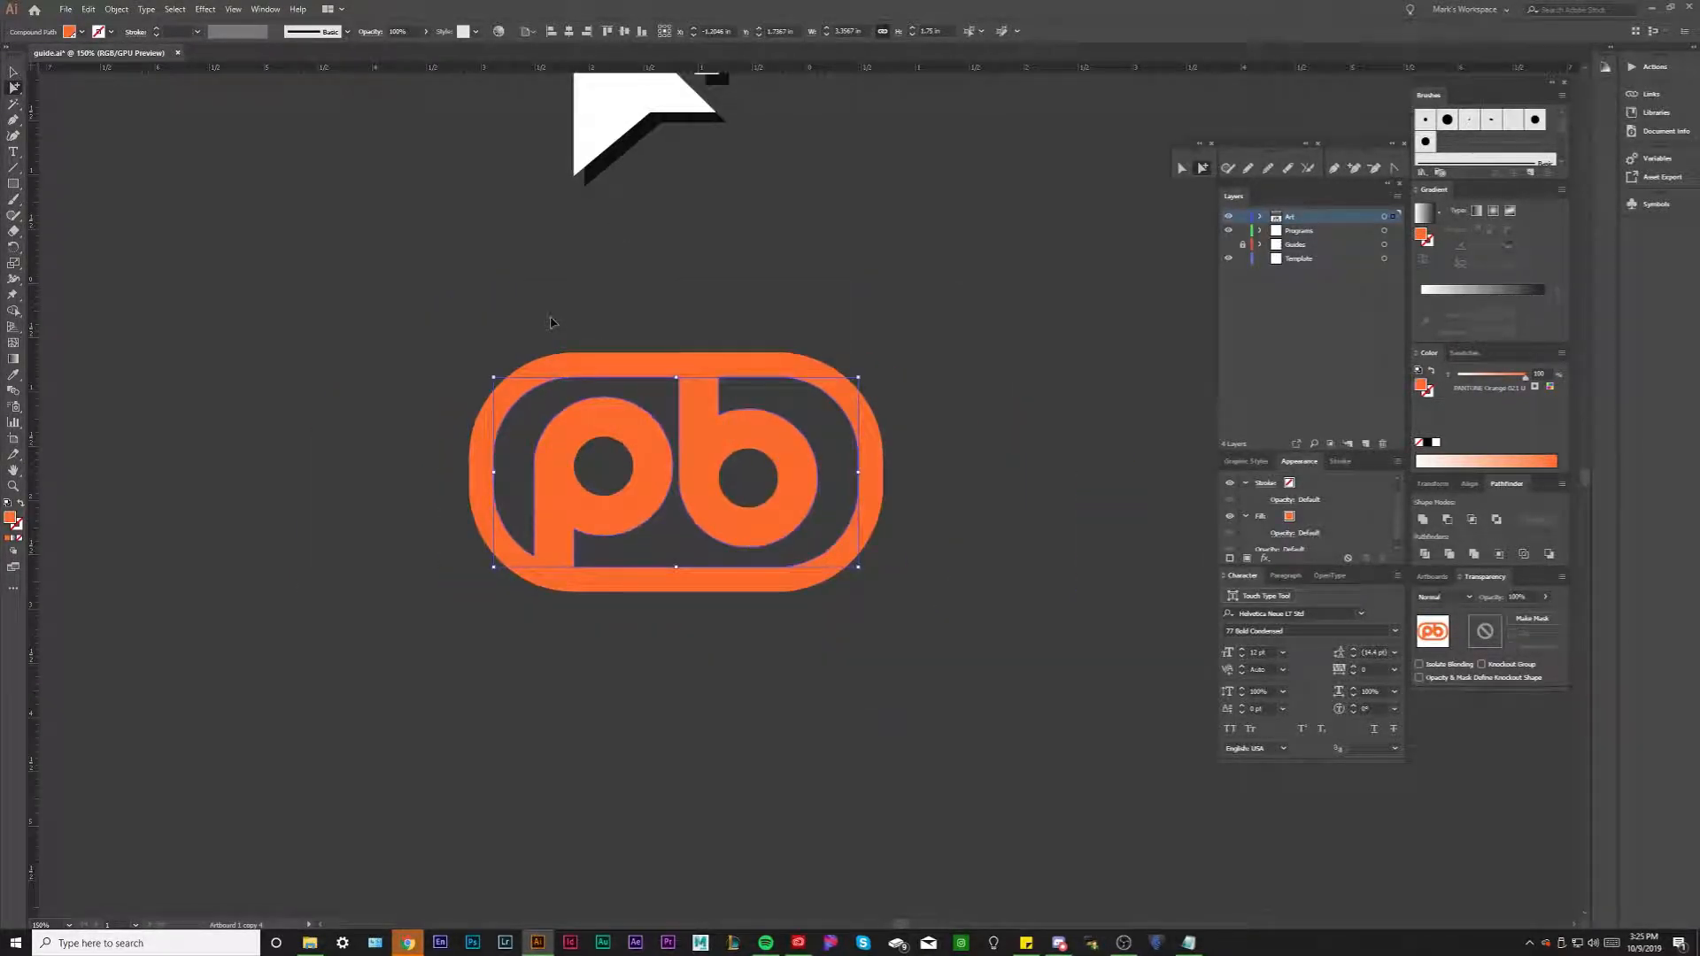
key("ctrl+c")
key("ctrl+v")
key("v")
left_click_drag(797, 426, 556, 741)
left_click(849, 768)
left_click_drag(848, 768, 899, 614)
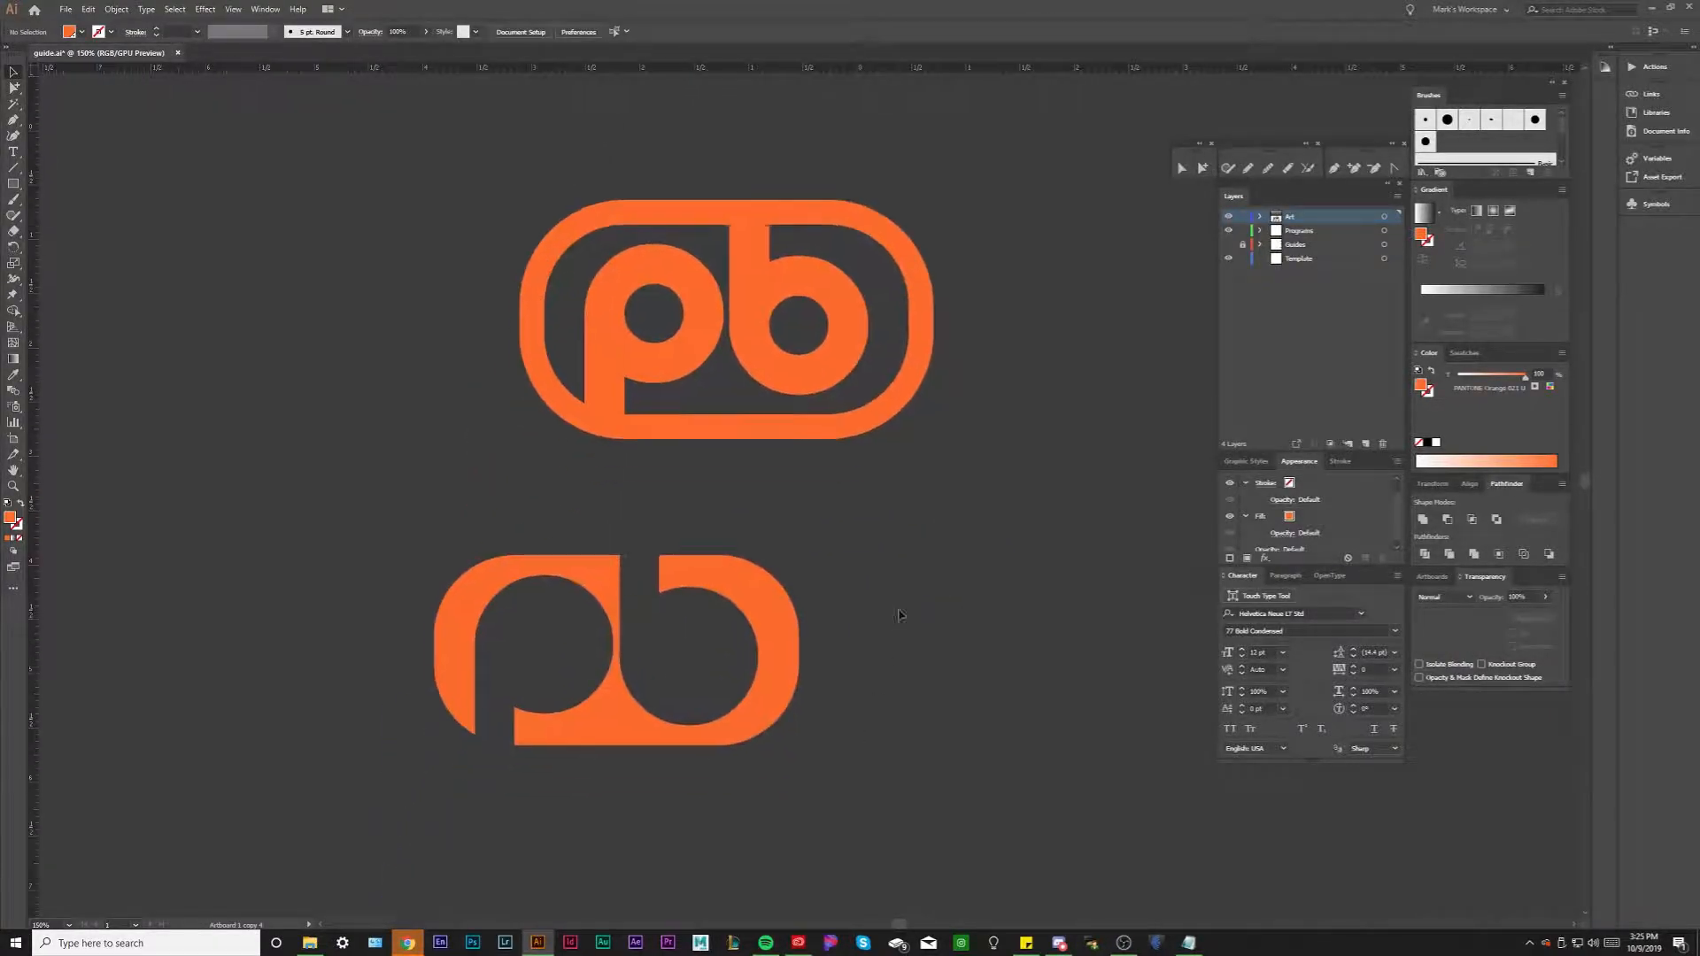
Paste the cutout shape in front, exactly over the logo's original cutout, and fill it with dark blue
scroll(726, 702, "up", 1)
key("a")
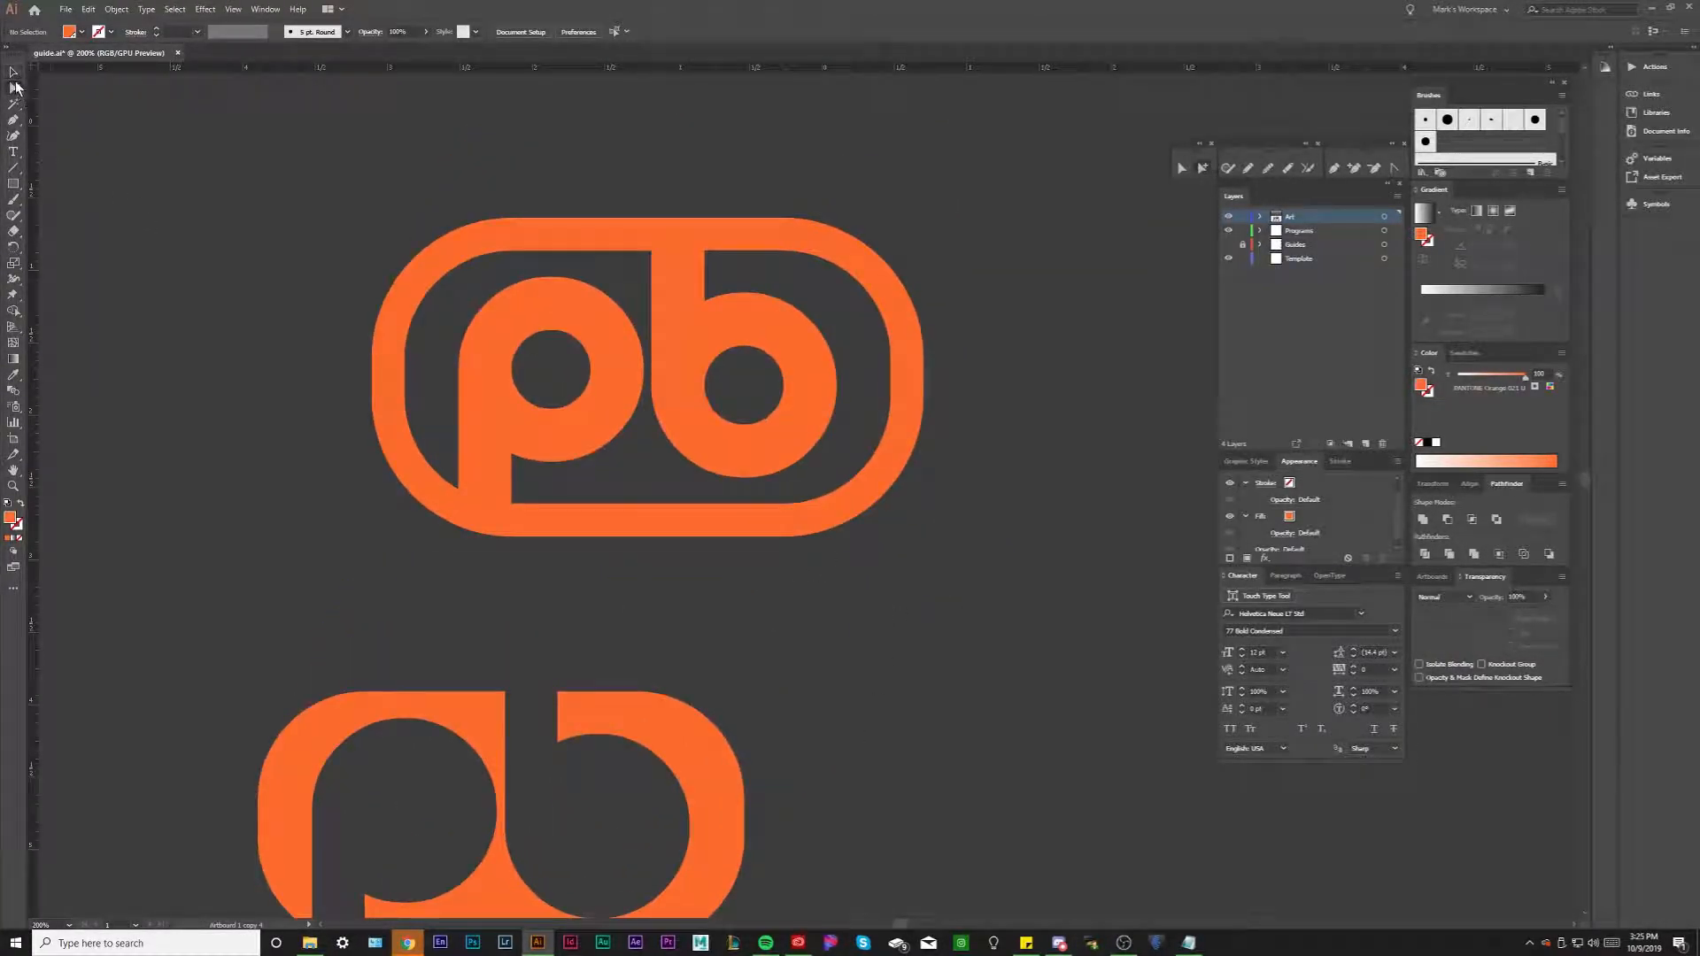
left_click(535, 257)
left_click(534, 257)
left_click(536, 252)
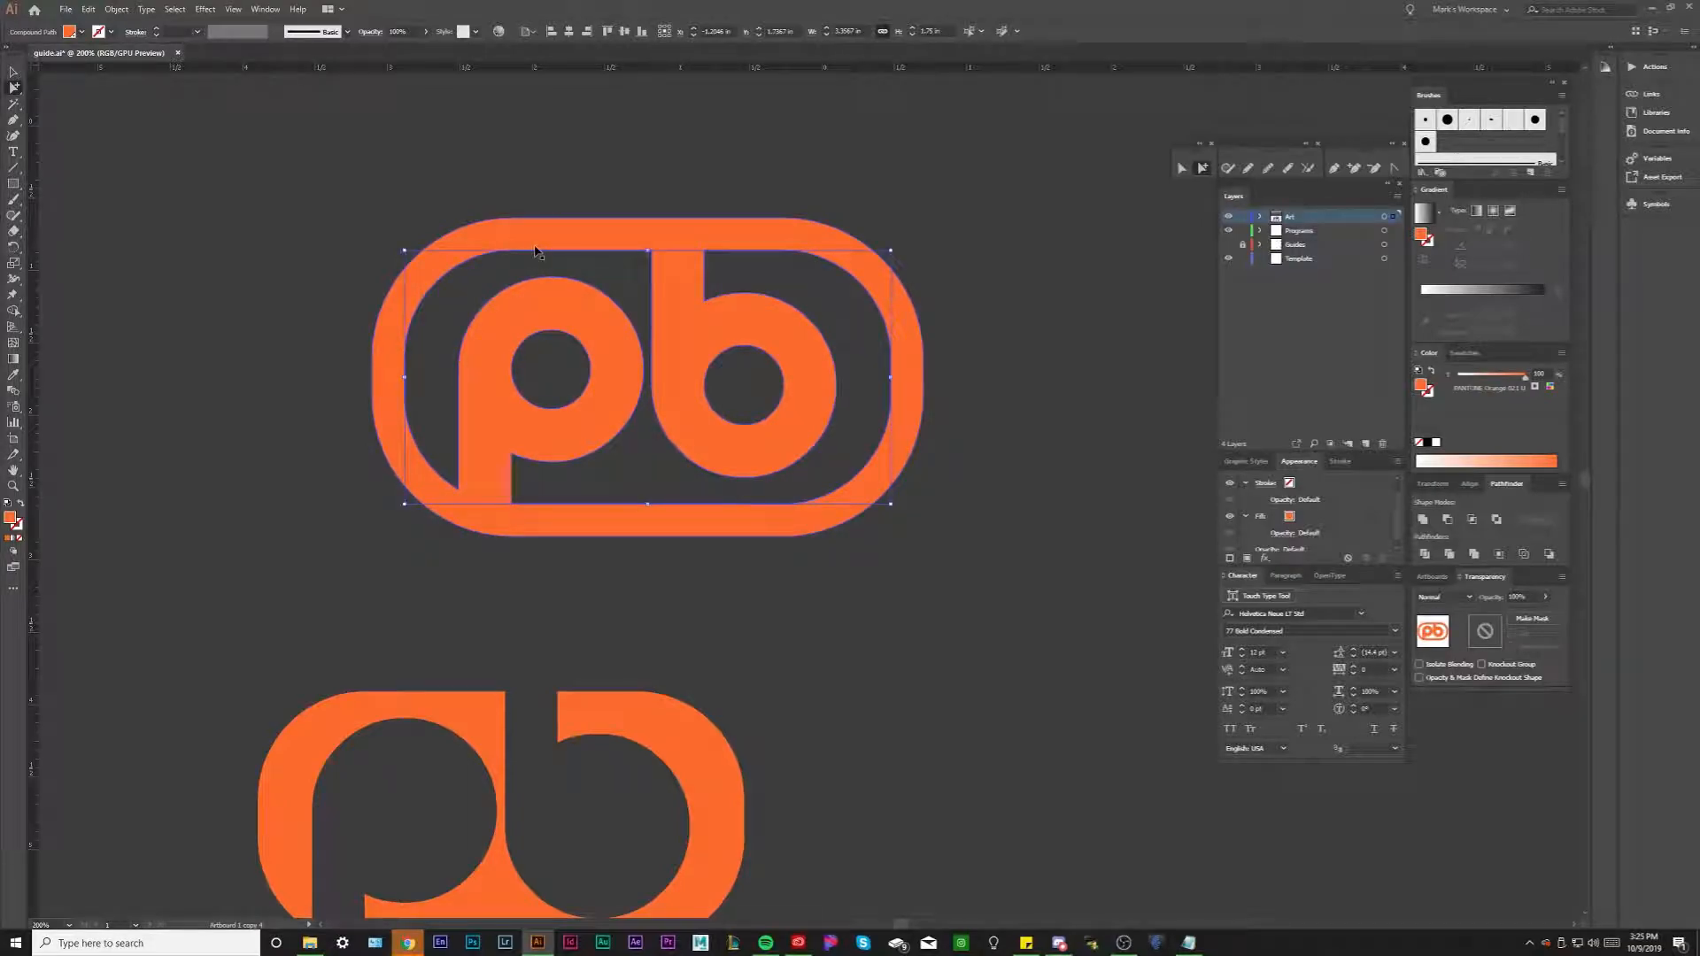
key("ctrl+f")
key("i")
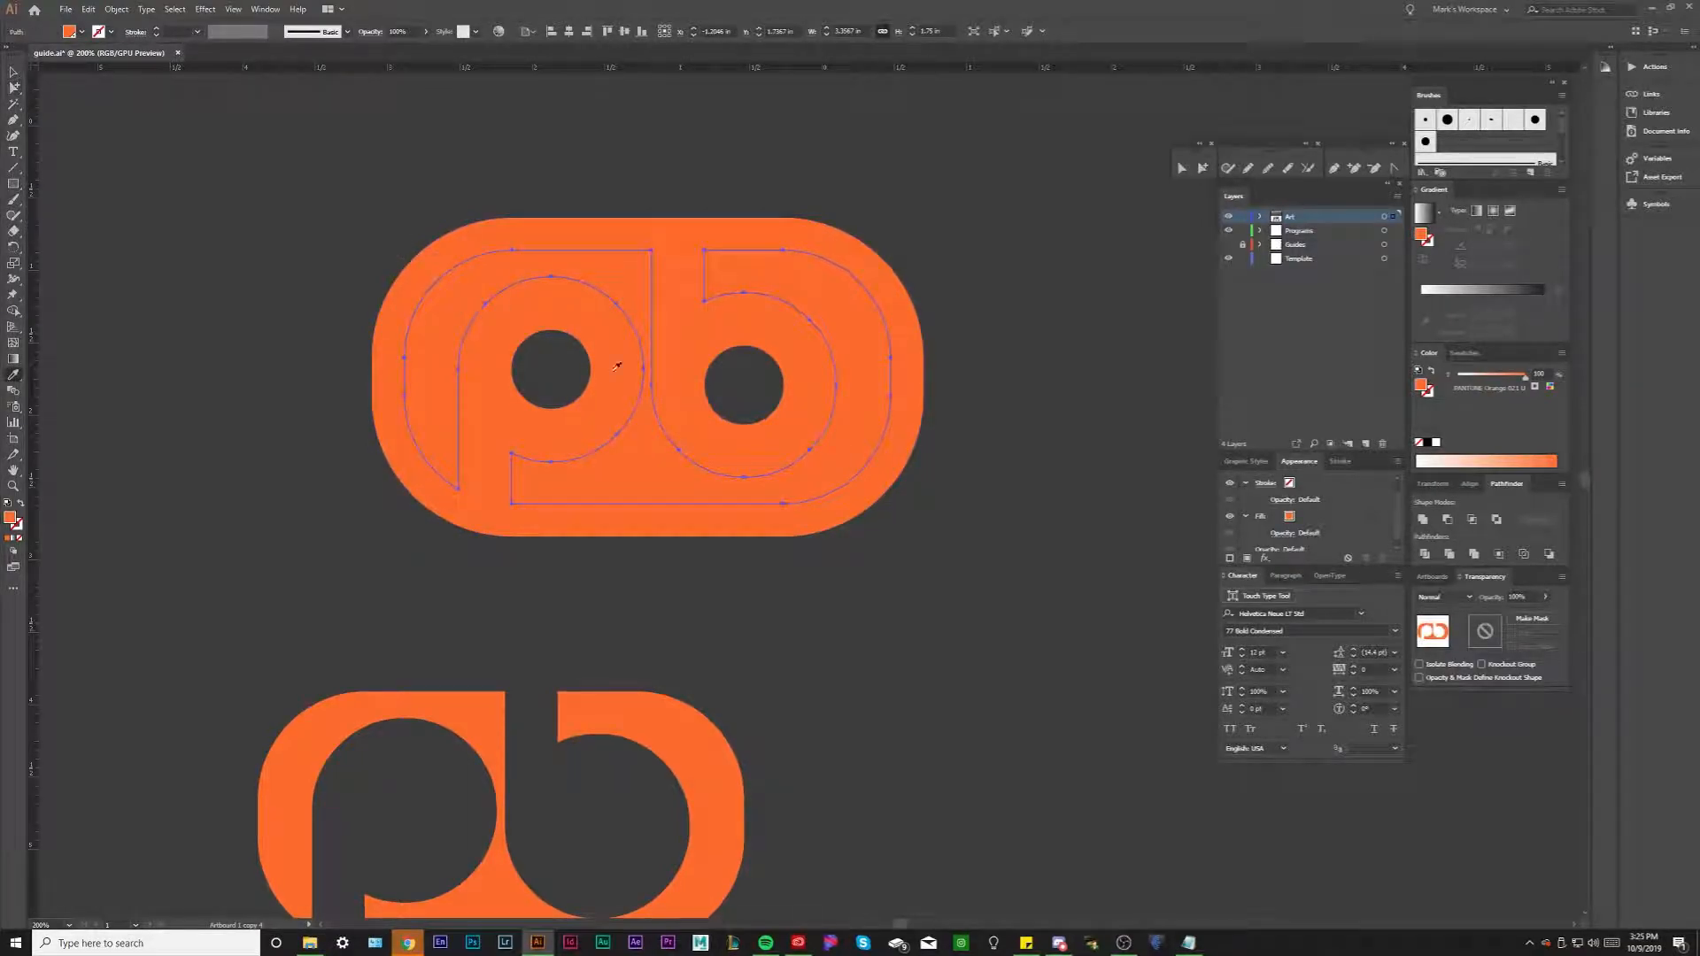
left_click(1024, 330, "shift")
scroll(1045, 317, "down", 2)
left_click(1514, 459)
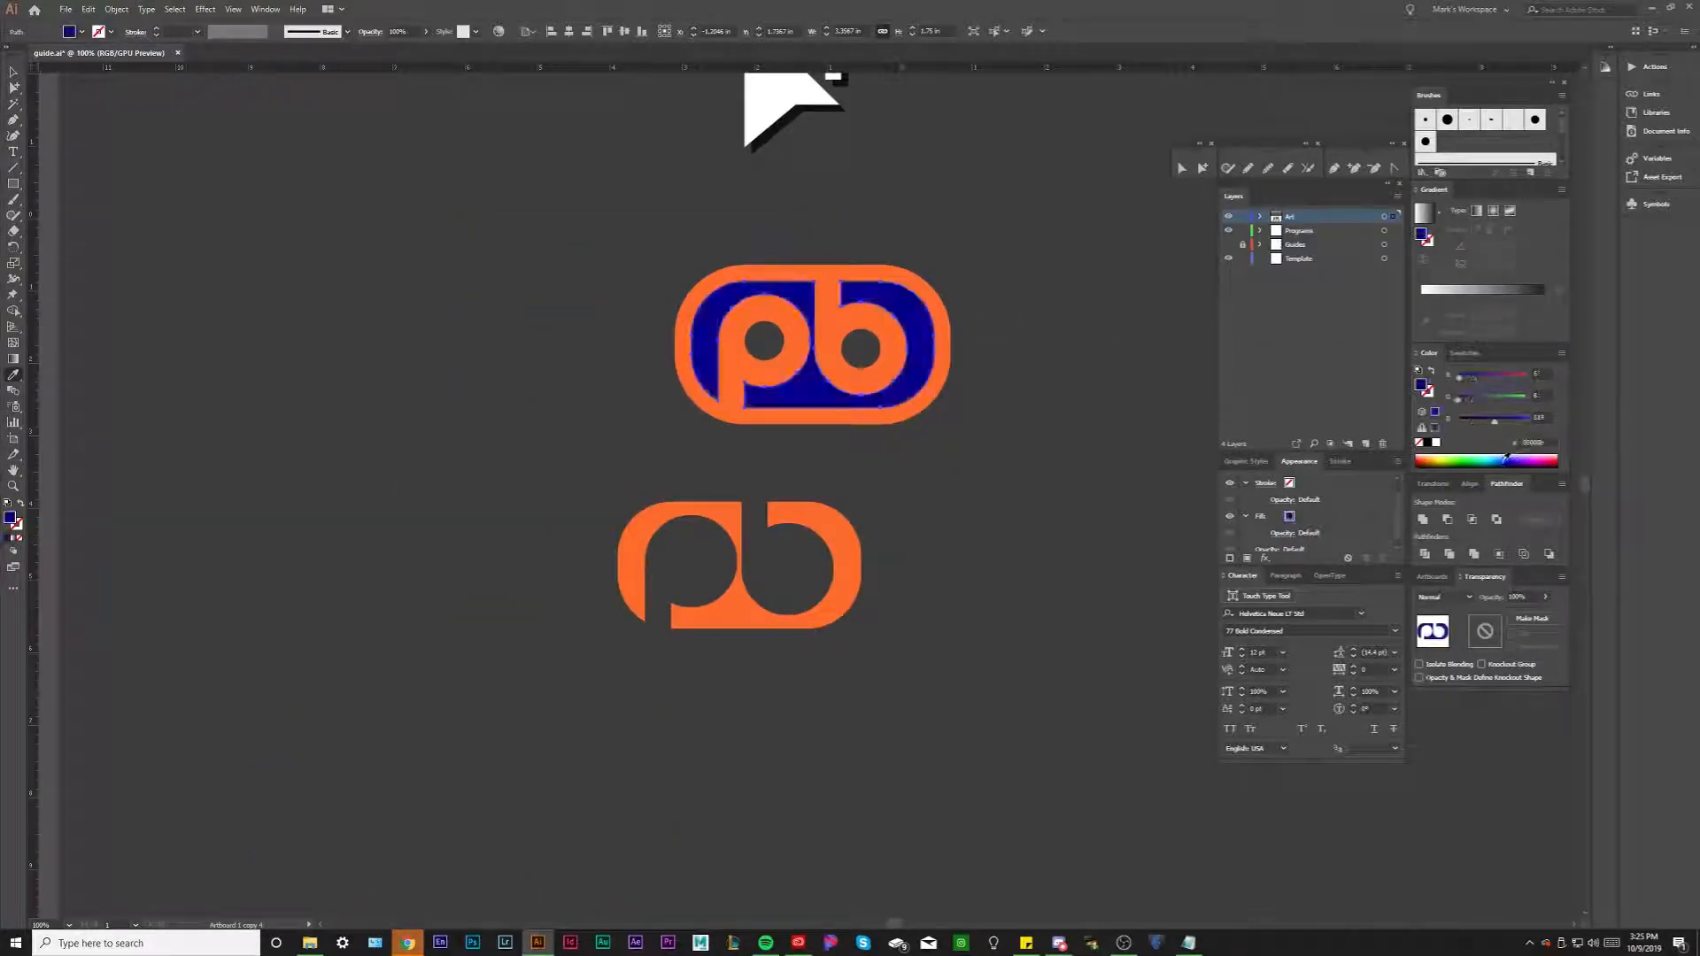
left_click(991, 256, "ctrl")
scroll(991, 256, "up", 1)
key("v")
scroll(991, 255, "up", 1)
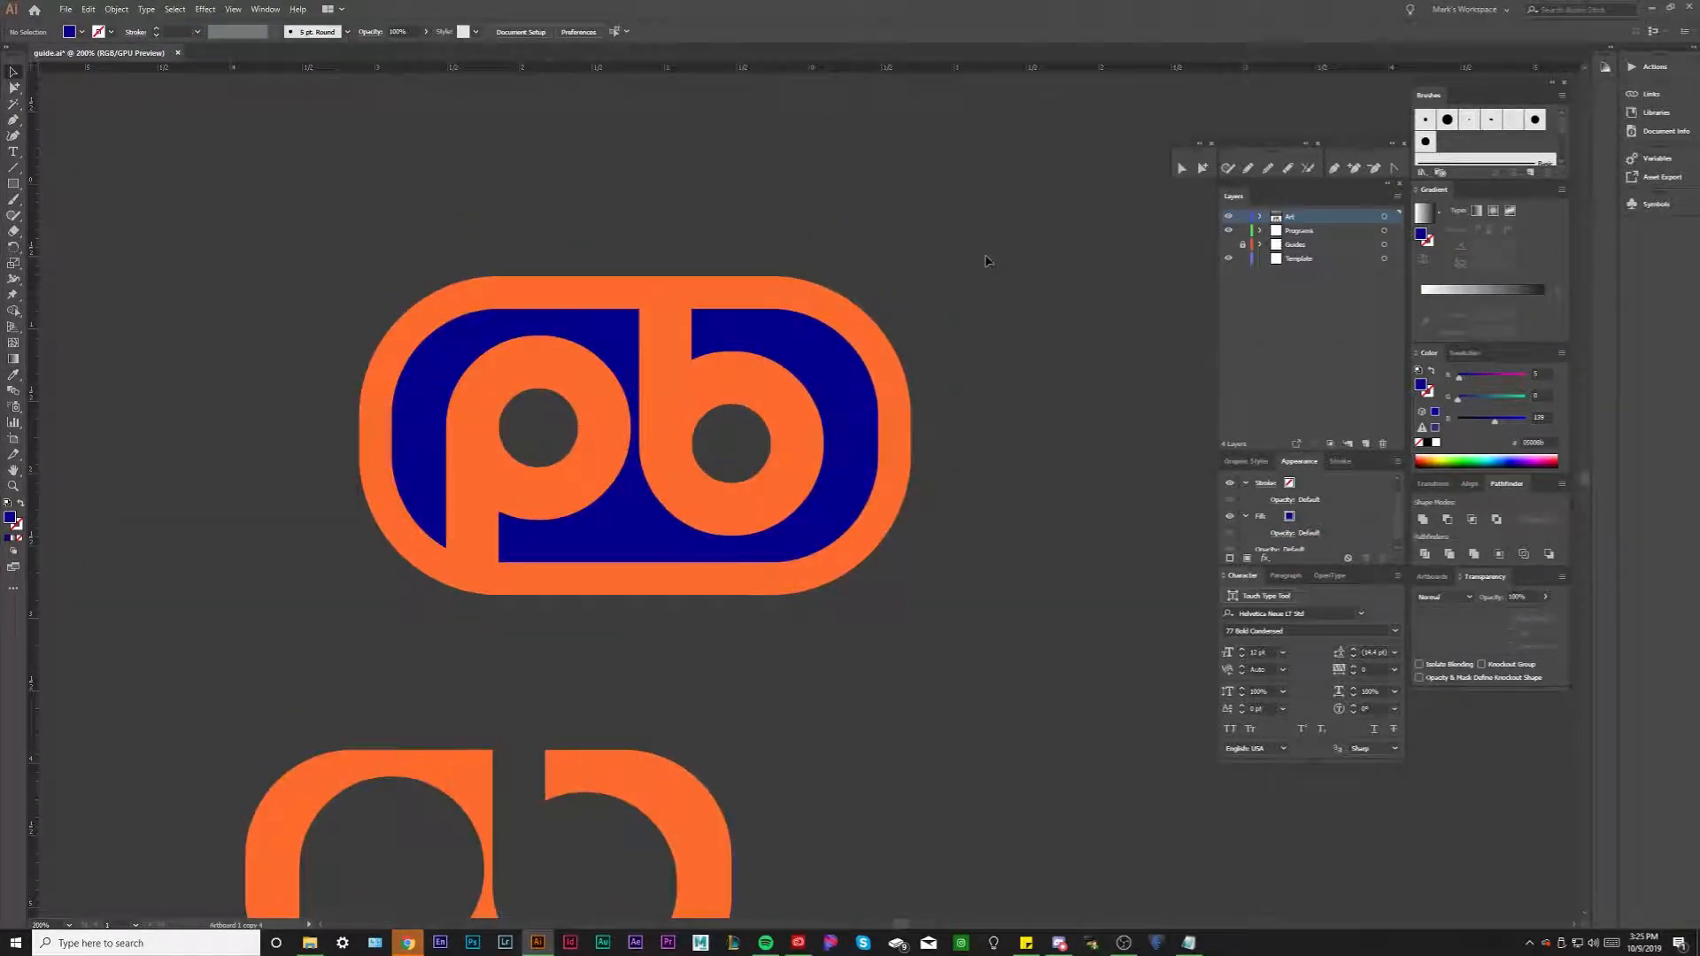
left_click_drag(991, 256, 1052, 255)
left_click_drag(488, 282, 460, 277)
scroll(465, 288, "down", 1)
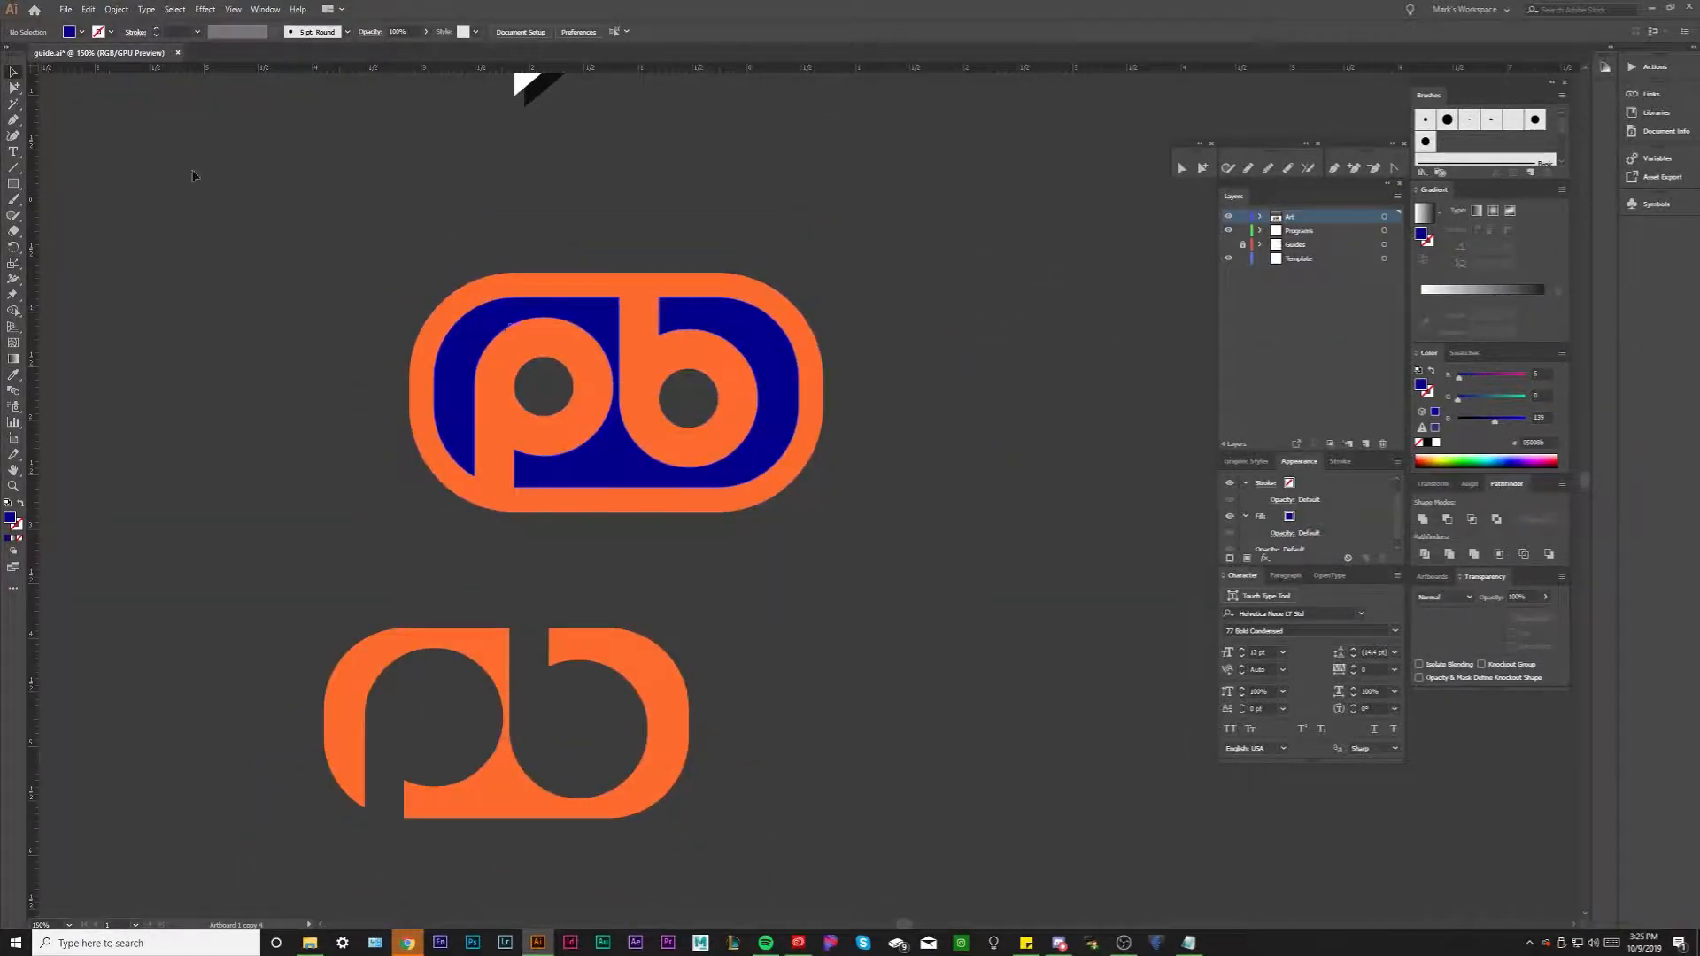
Delete the blue shape inside the logo and the orange cutout copy below it
left_click(13, 88)
scroll(394, 266, "up", 1)
scroll(373, 257, "down", 2)
left_click(509, 306)
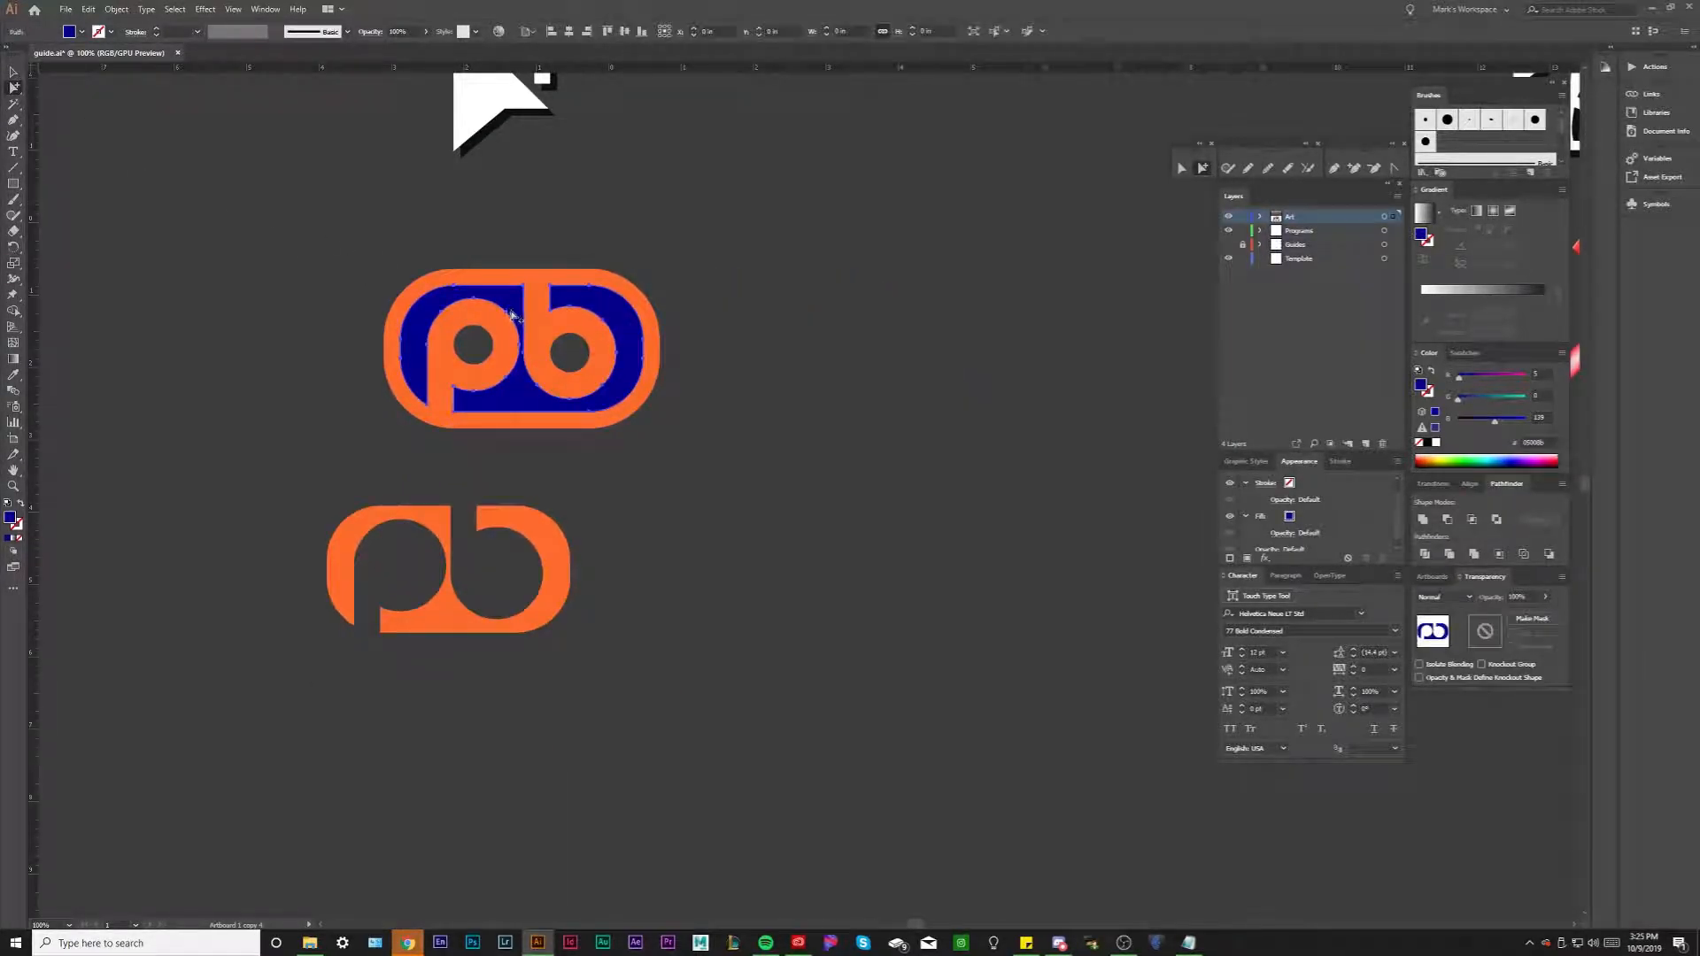
key("Delete")
left_click(553, 514)
key("Delete")
scroll(771, 430, "up", 2)
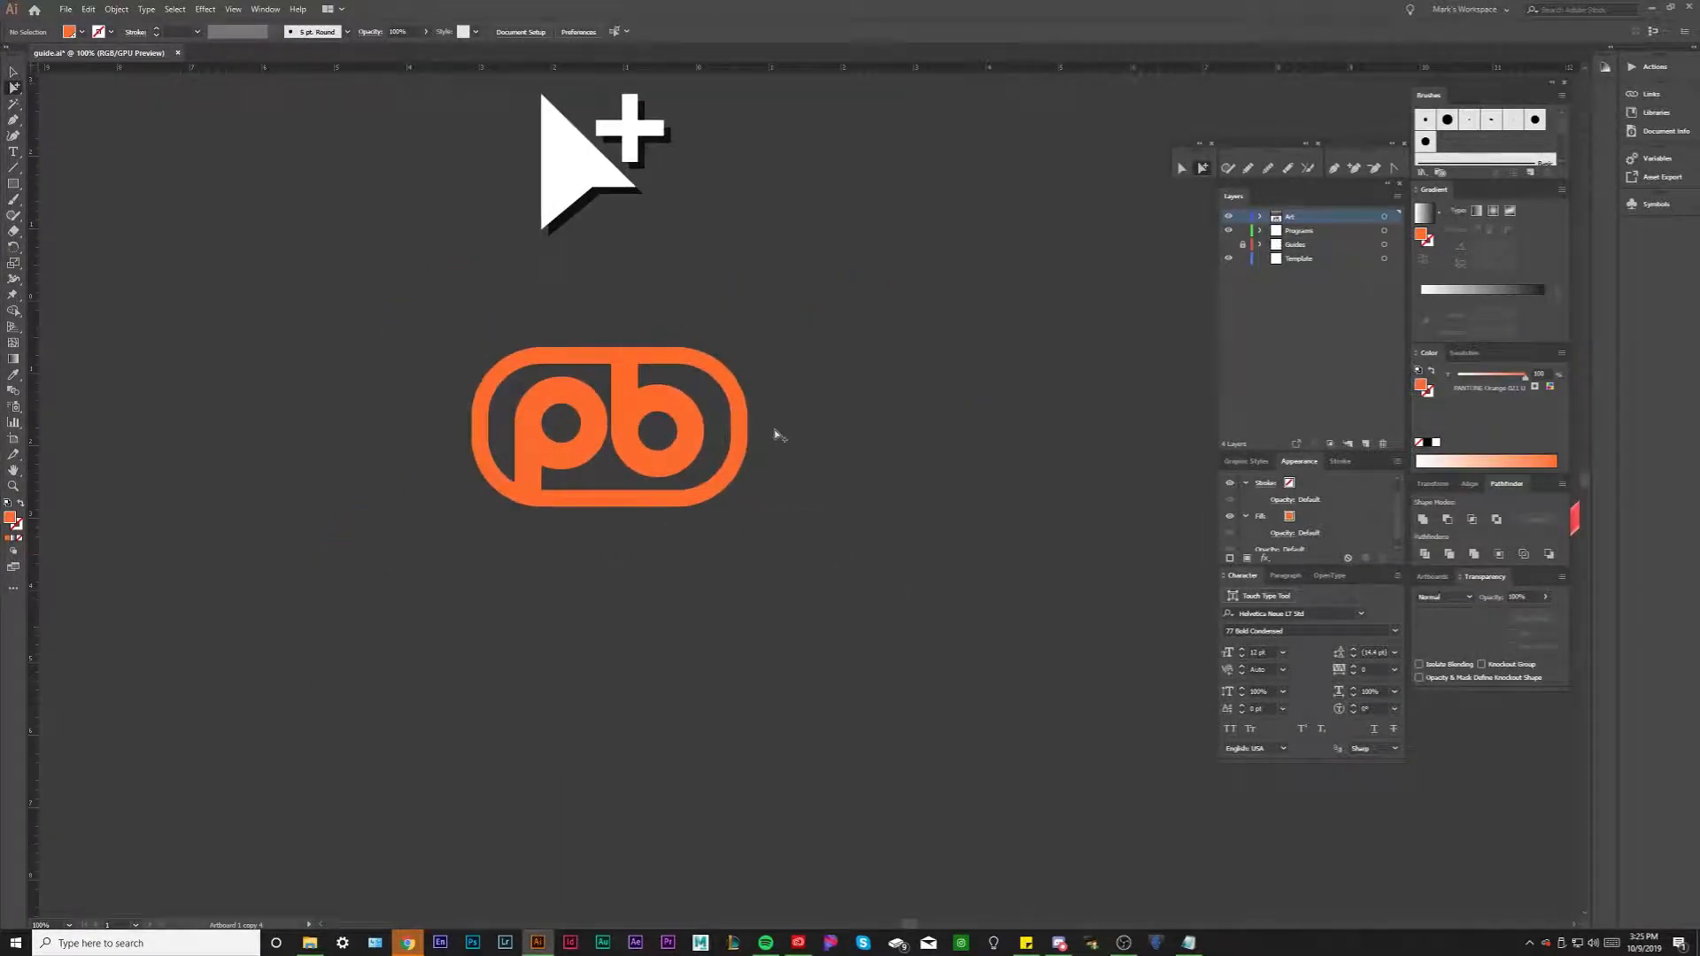
Try moving only the logo's inner cutout path with the Group Selection tool and undo the move
scroll(425, 167, "down", 1)
scroll(425, 166, "up", 2)
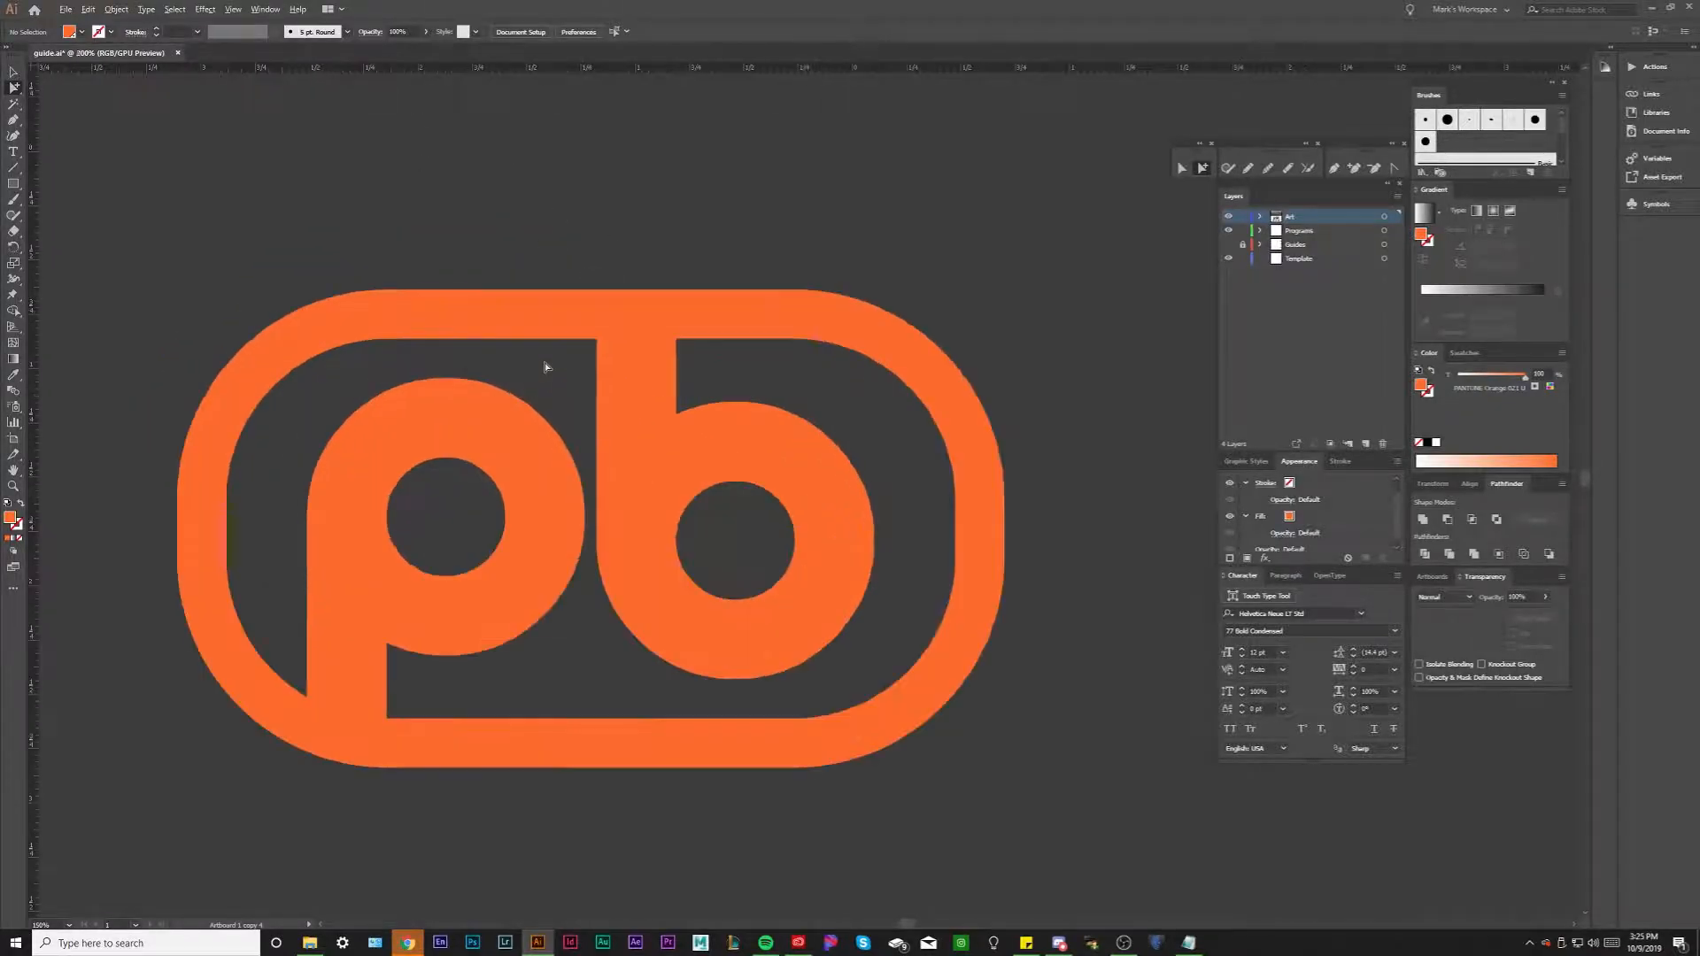
left_click(490, 344)
left_click(464, 344)
left_click(460, 320)
scroll(460, 320, "down", 1)
left_click_drag(415, 325, 587, 458)
key("ctrl+z")
Select the inner cutout path at its upper edge with the Group Selection tool and clear the selection
left_click(432, 262)
left_click(416, 326)
left_click(419, 333)
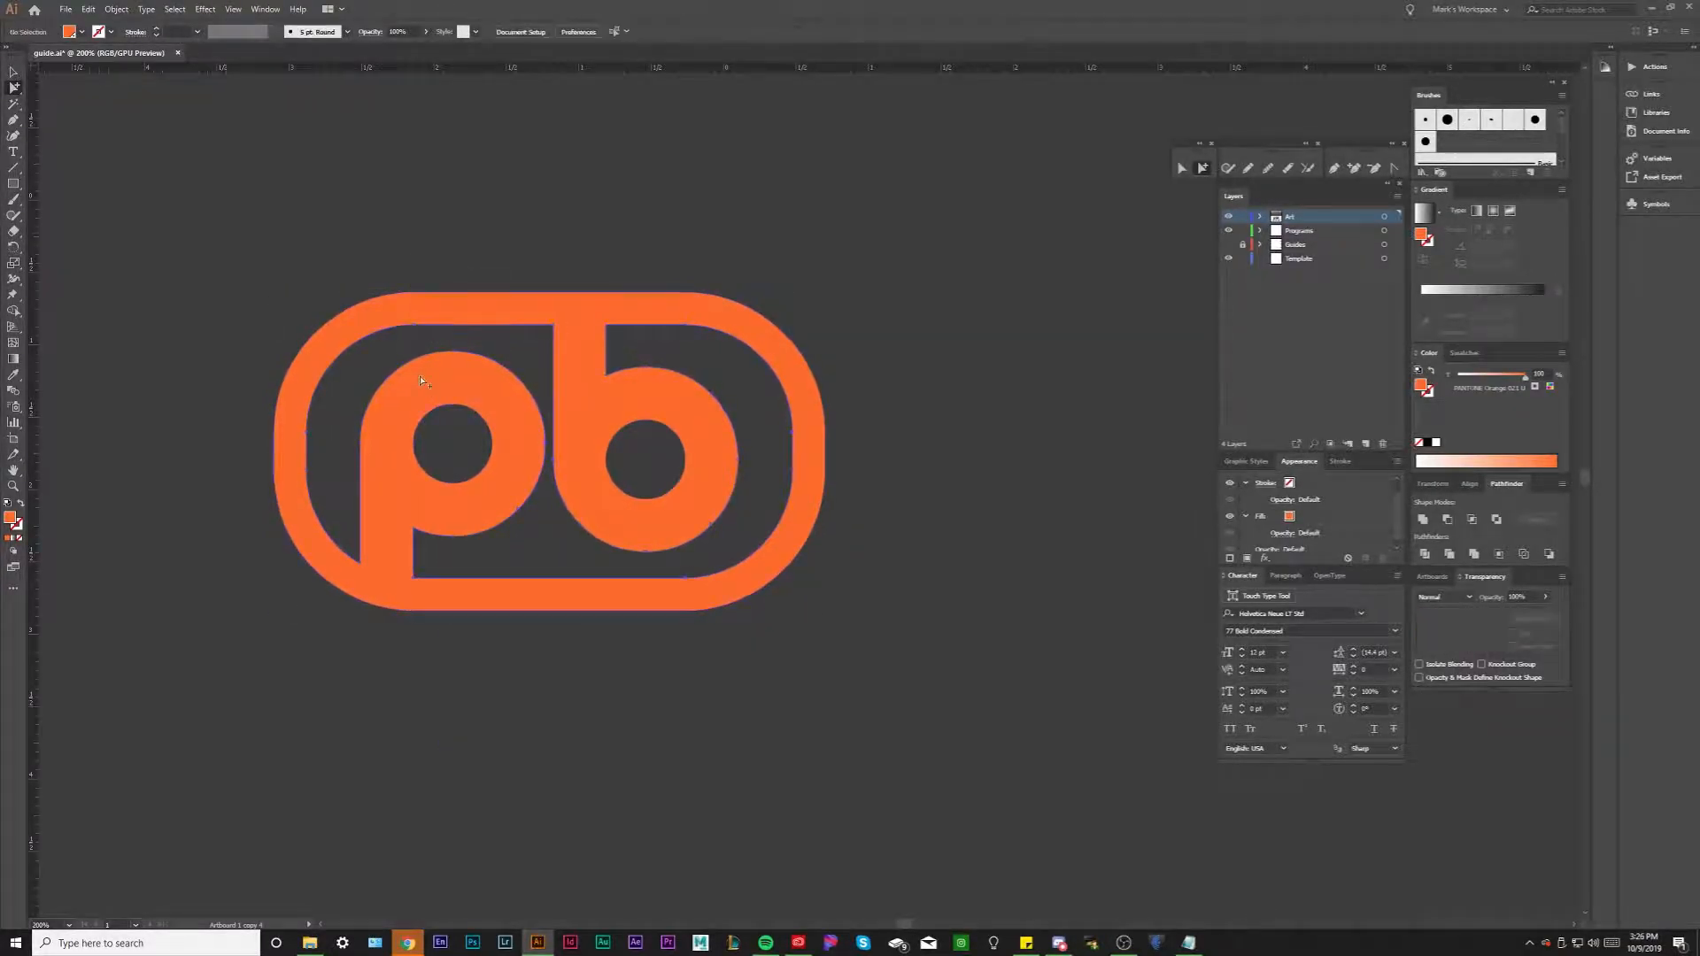
left_click(413, 324)
left_click(526, 211)
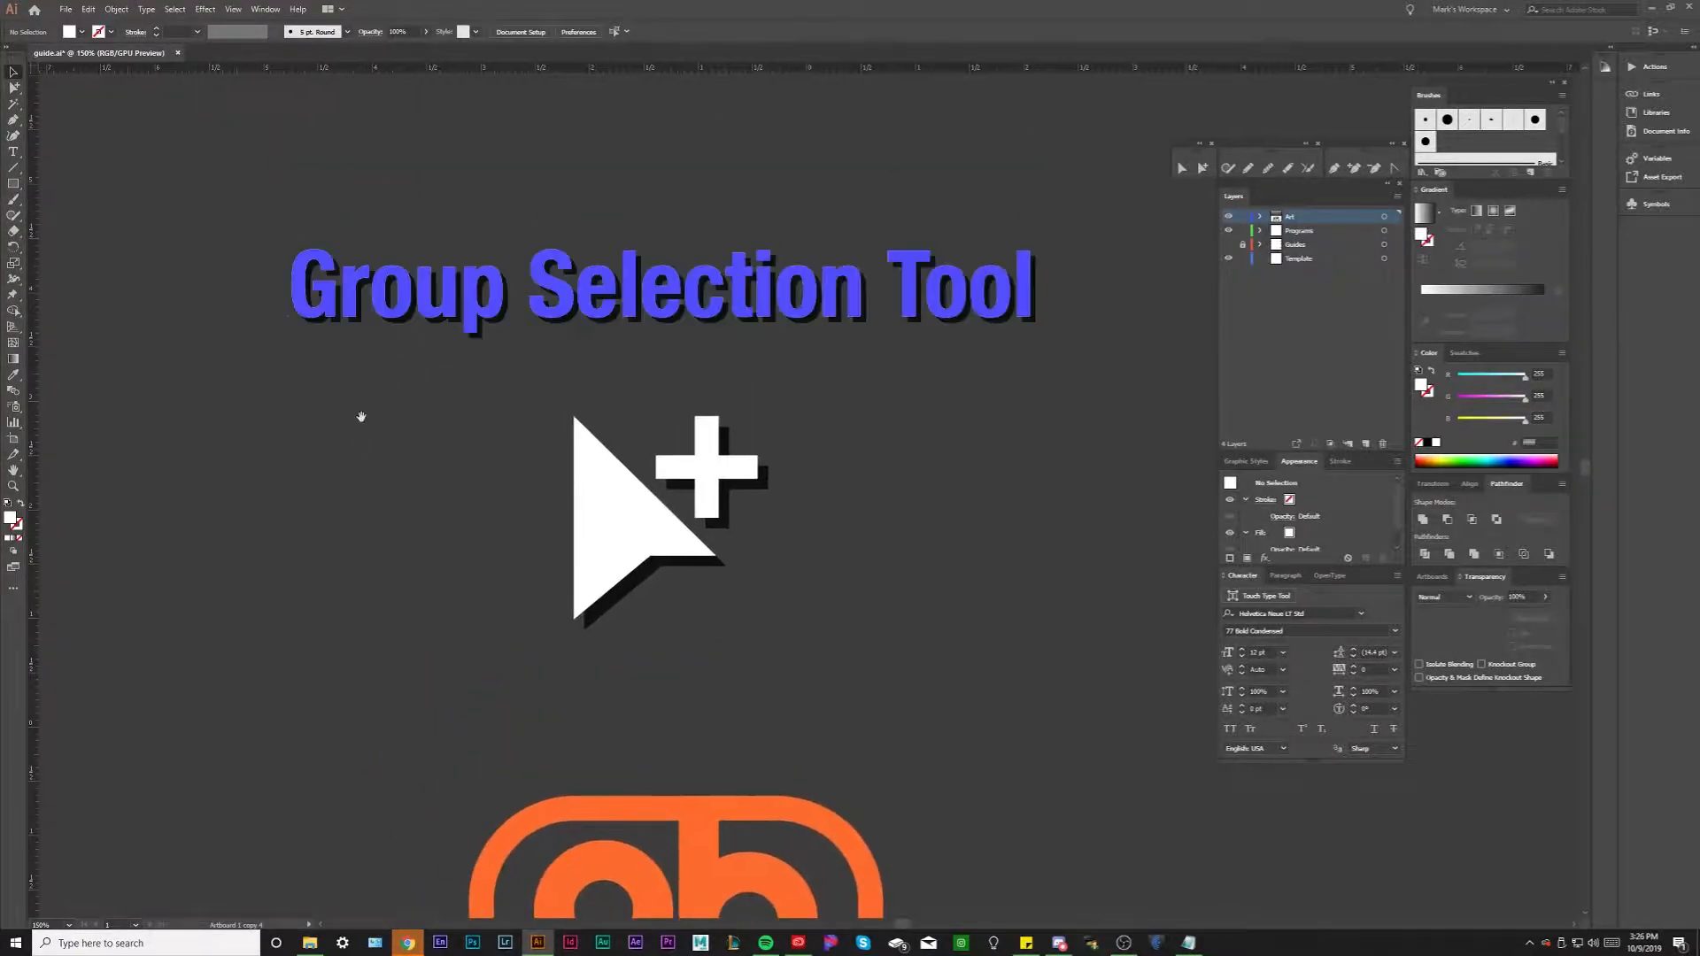
Expand the appearance of the "Group Selection Tool" heading, expand its text into shapes, and deselect it
left_click(319, 292)
left_click(116, 9)
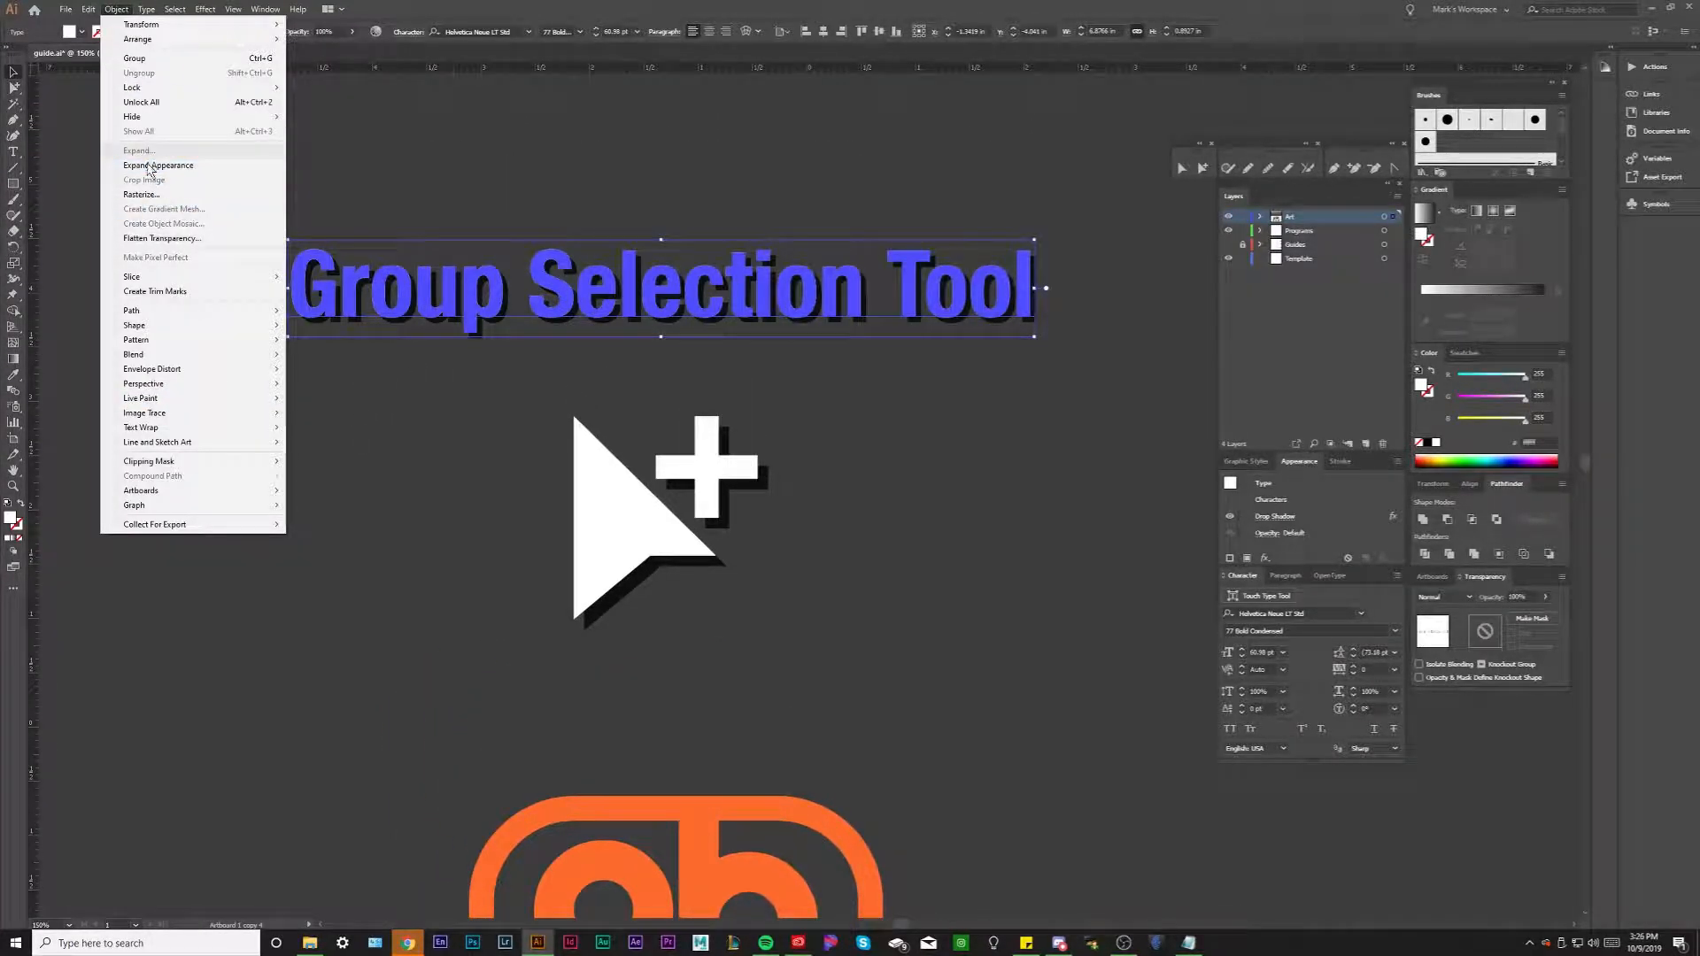
left_click(152, 165)
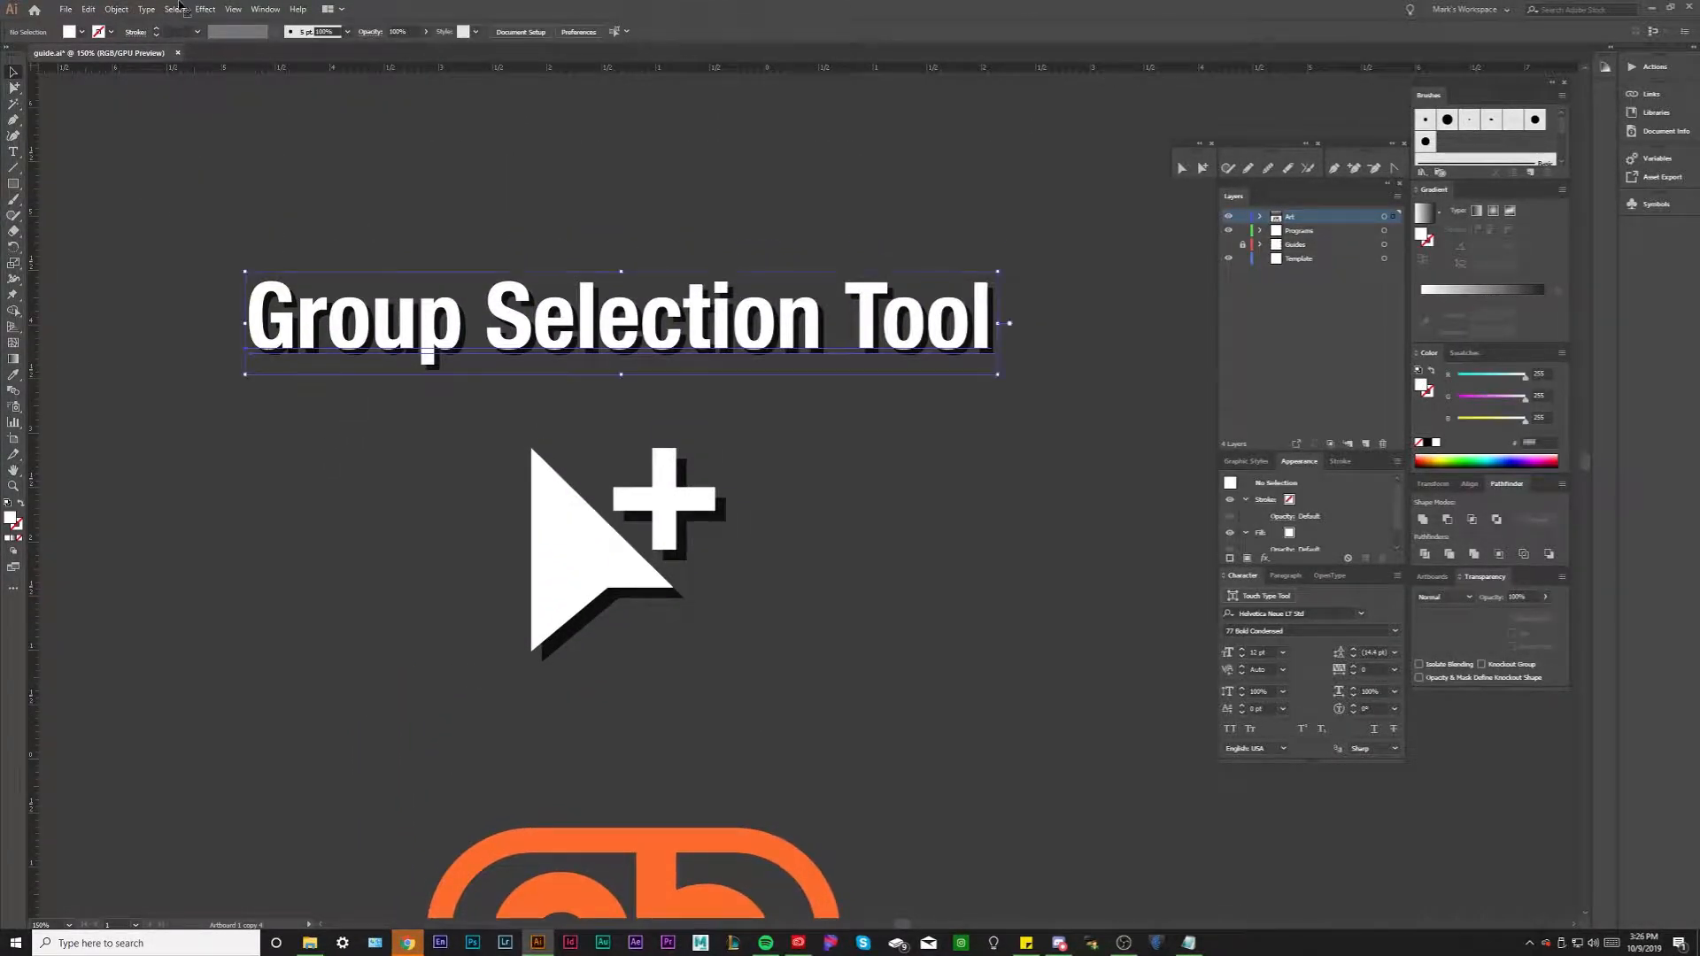
left_click(116, 9)
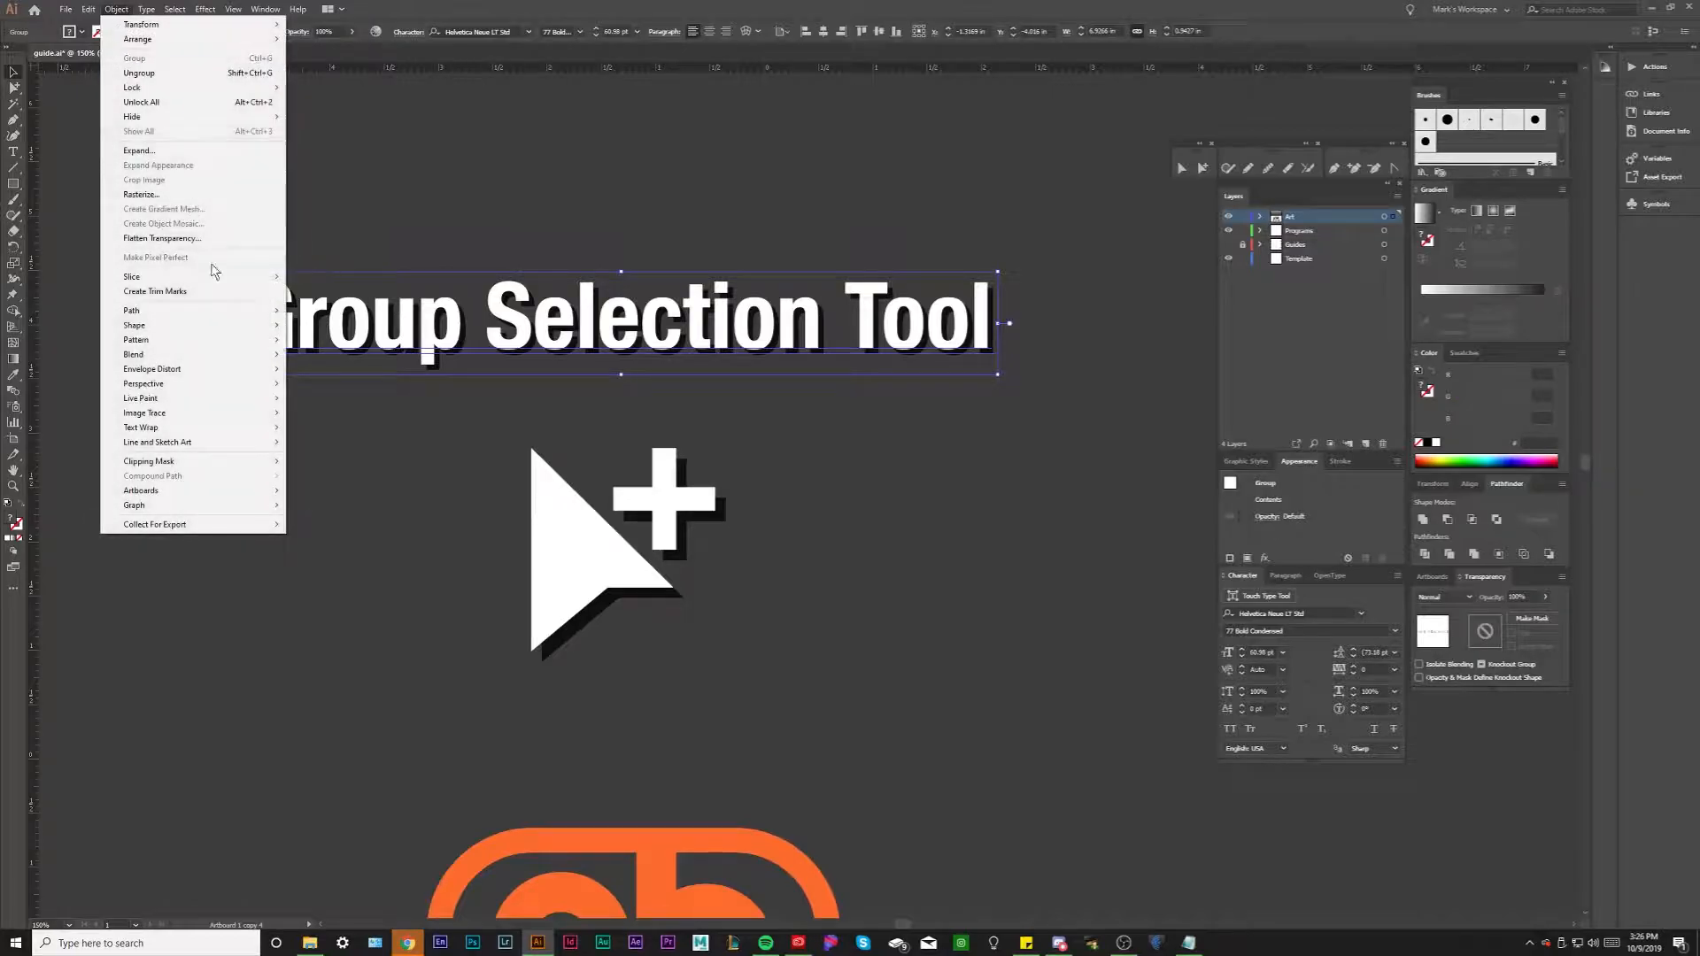
left_click(152, 157)
left_click(62, 199)
left_click(448, 235)
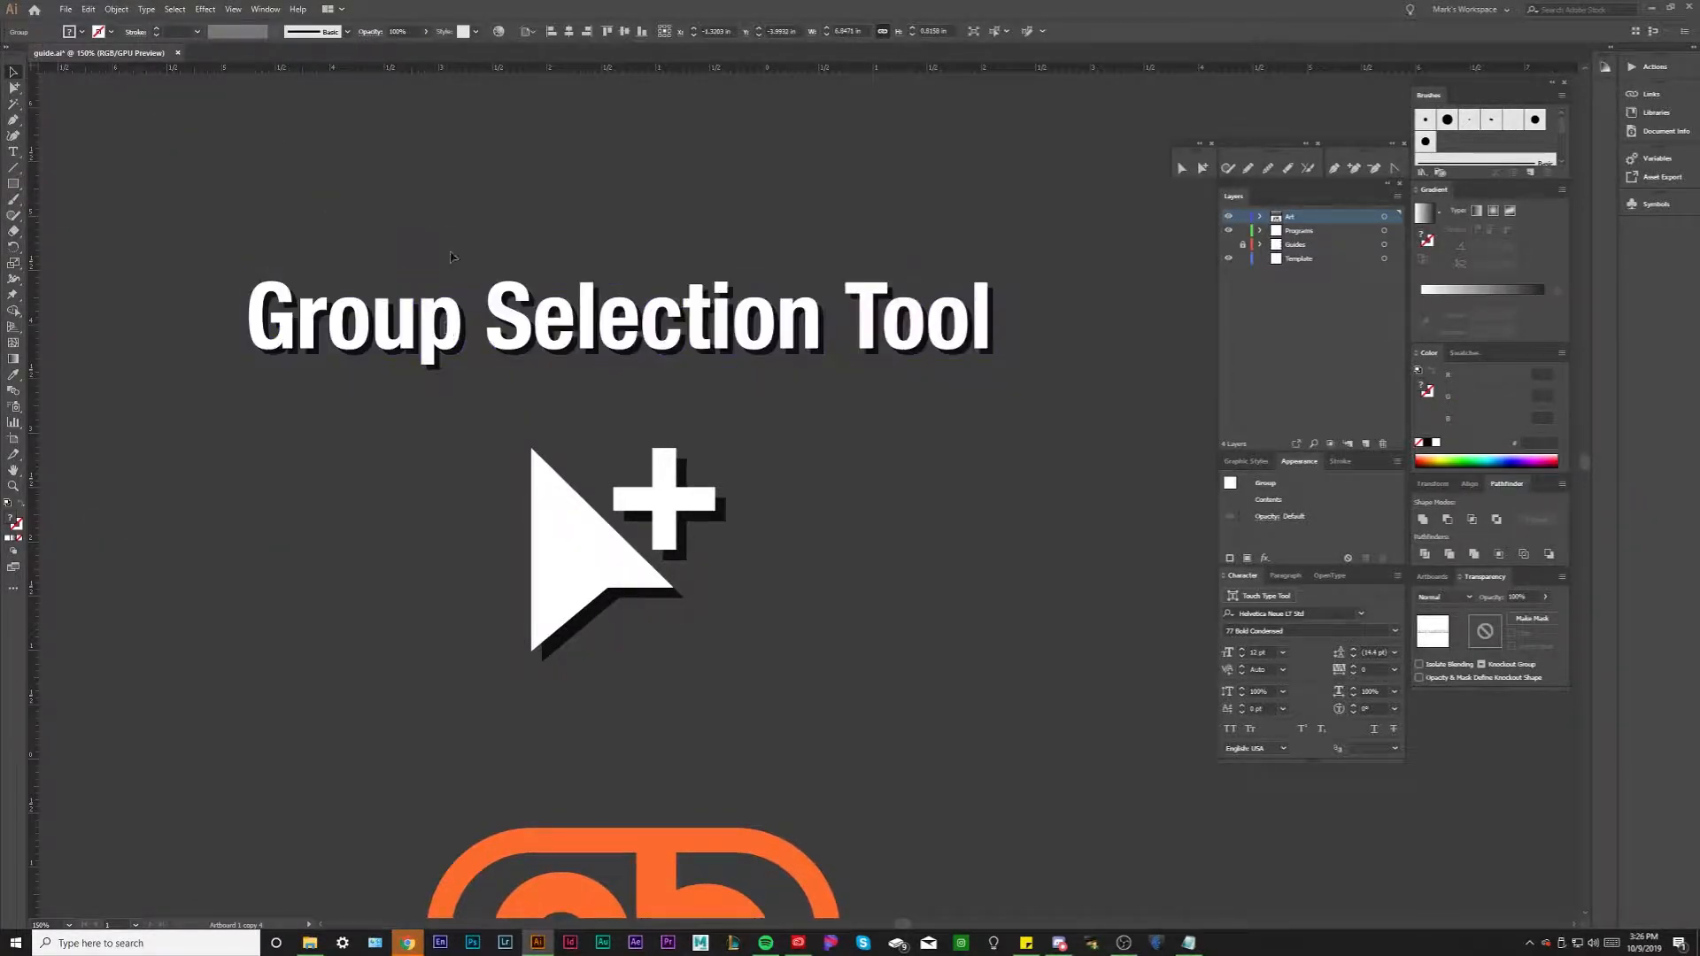
Try moving one letter of the word "Group" with the Group Selection tool, undo the move, and deselect
left_click(15, 87)
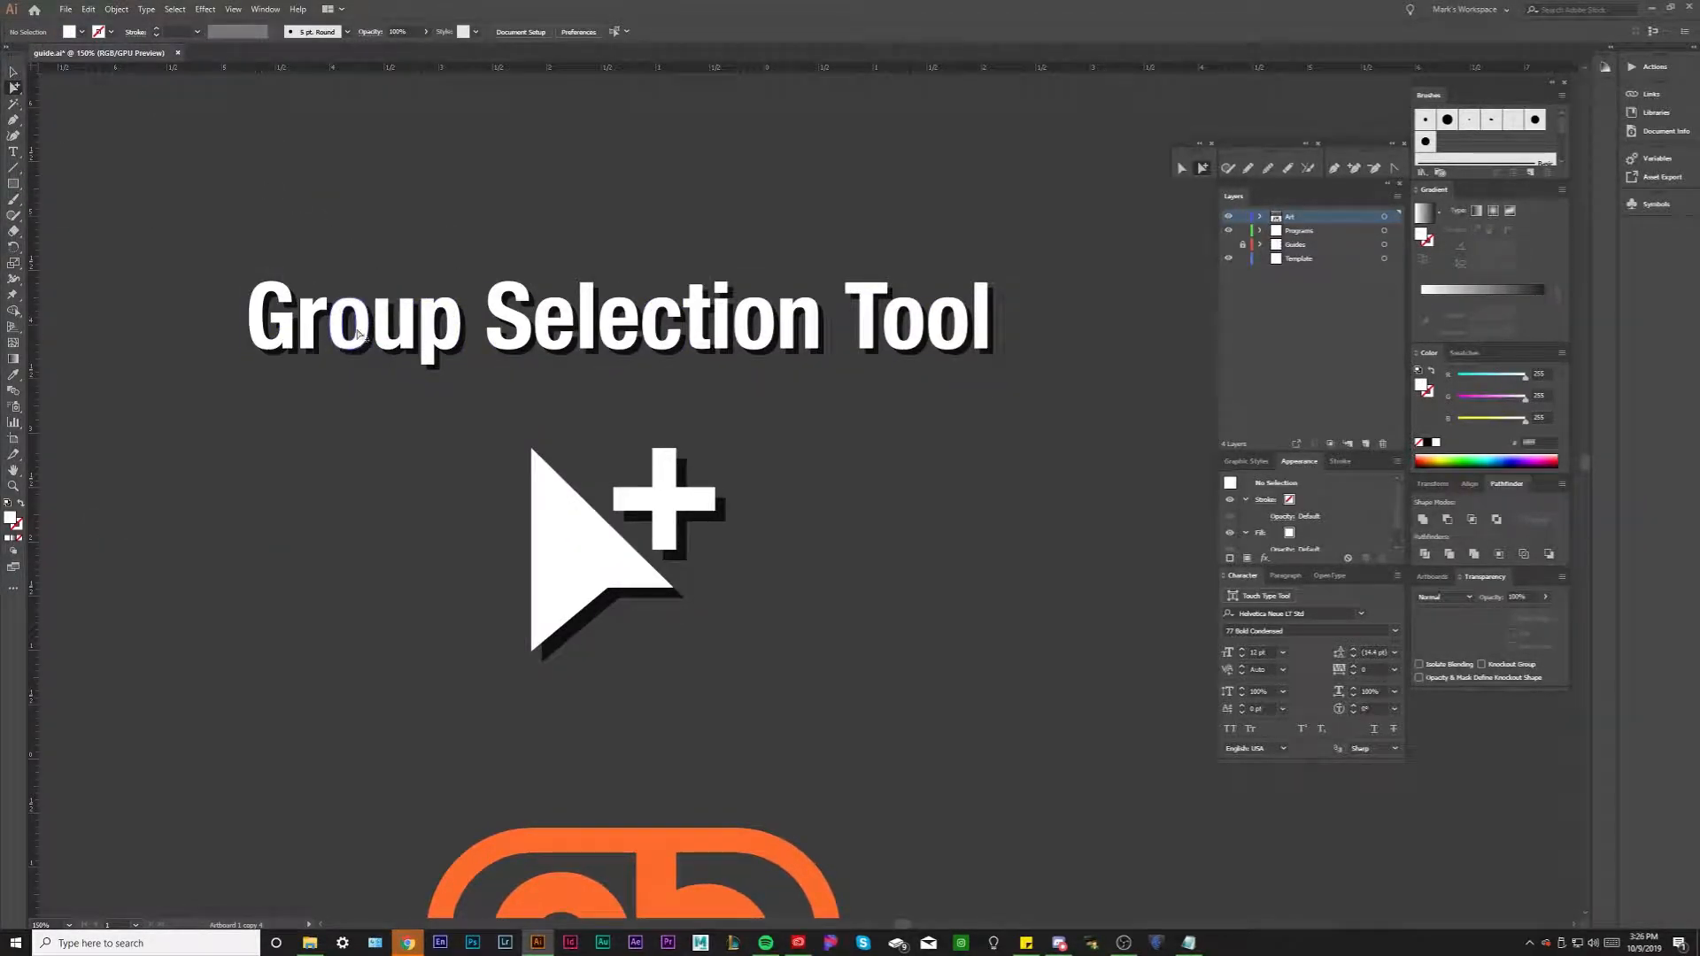
scroll(364, 324, "up", 1)
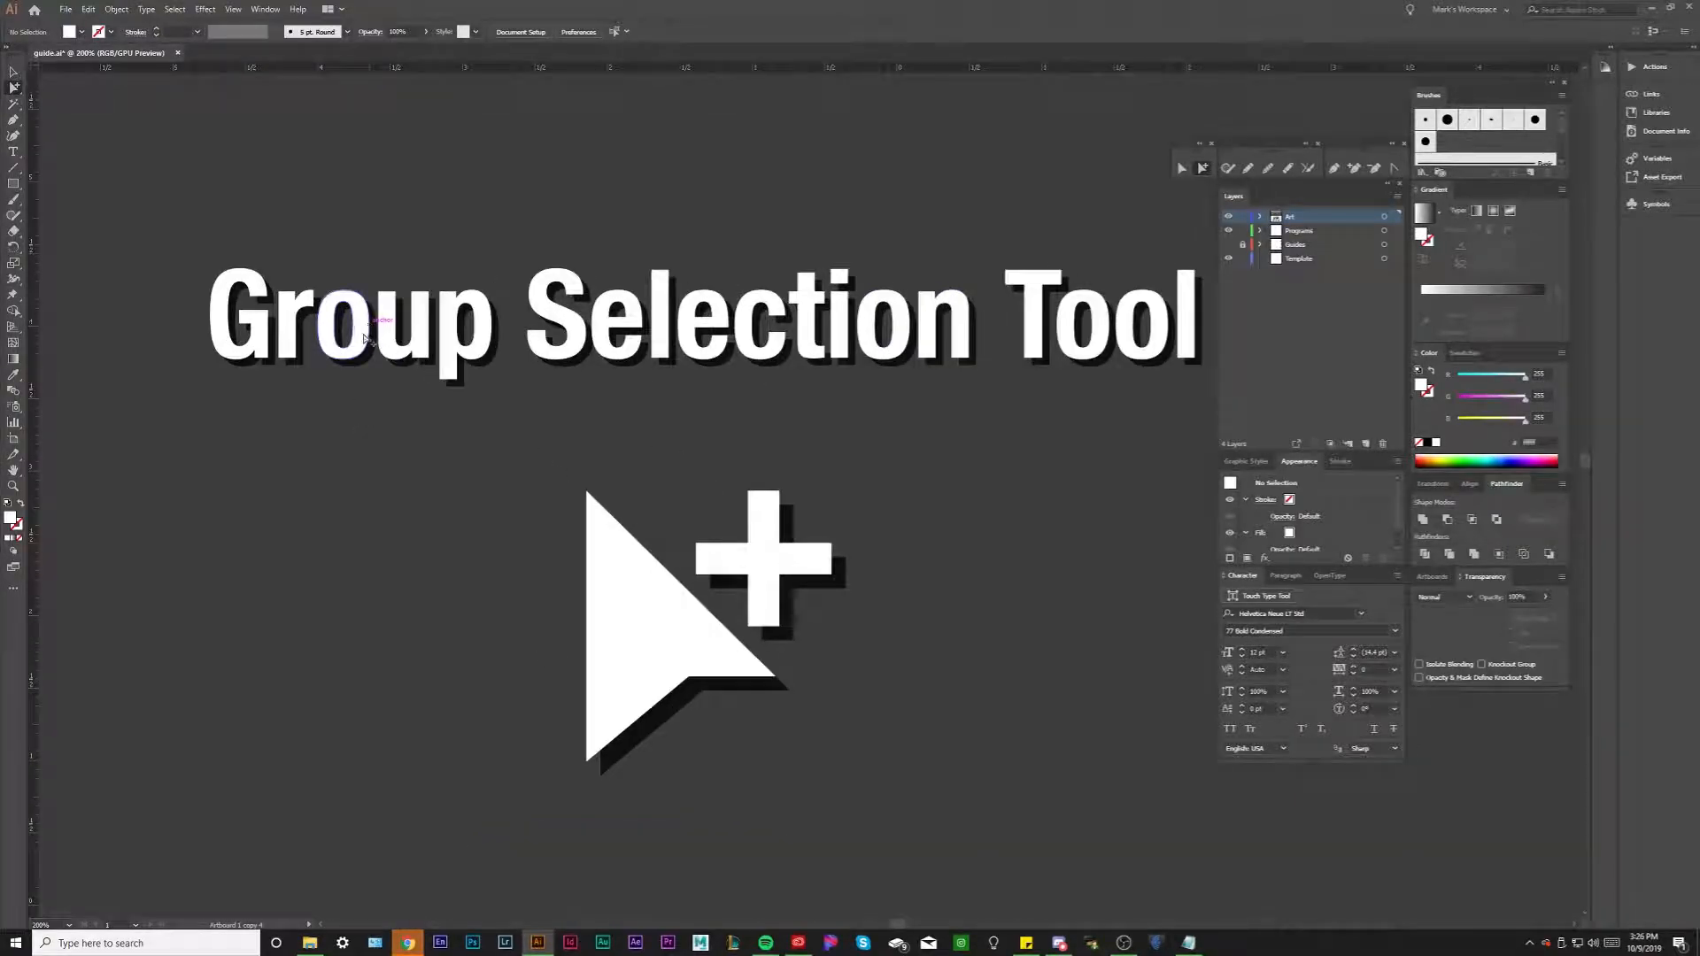
left_click_drag(380, 323, 284, 486)
key("ctrl+z")
key("ctrl+shift+a")
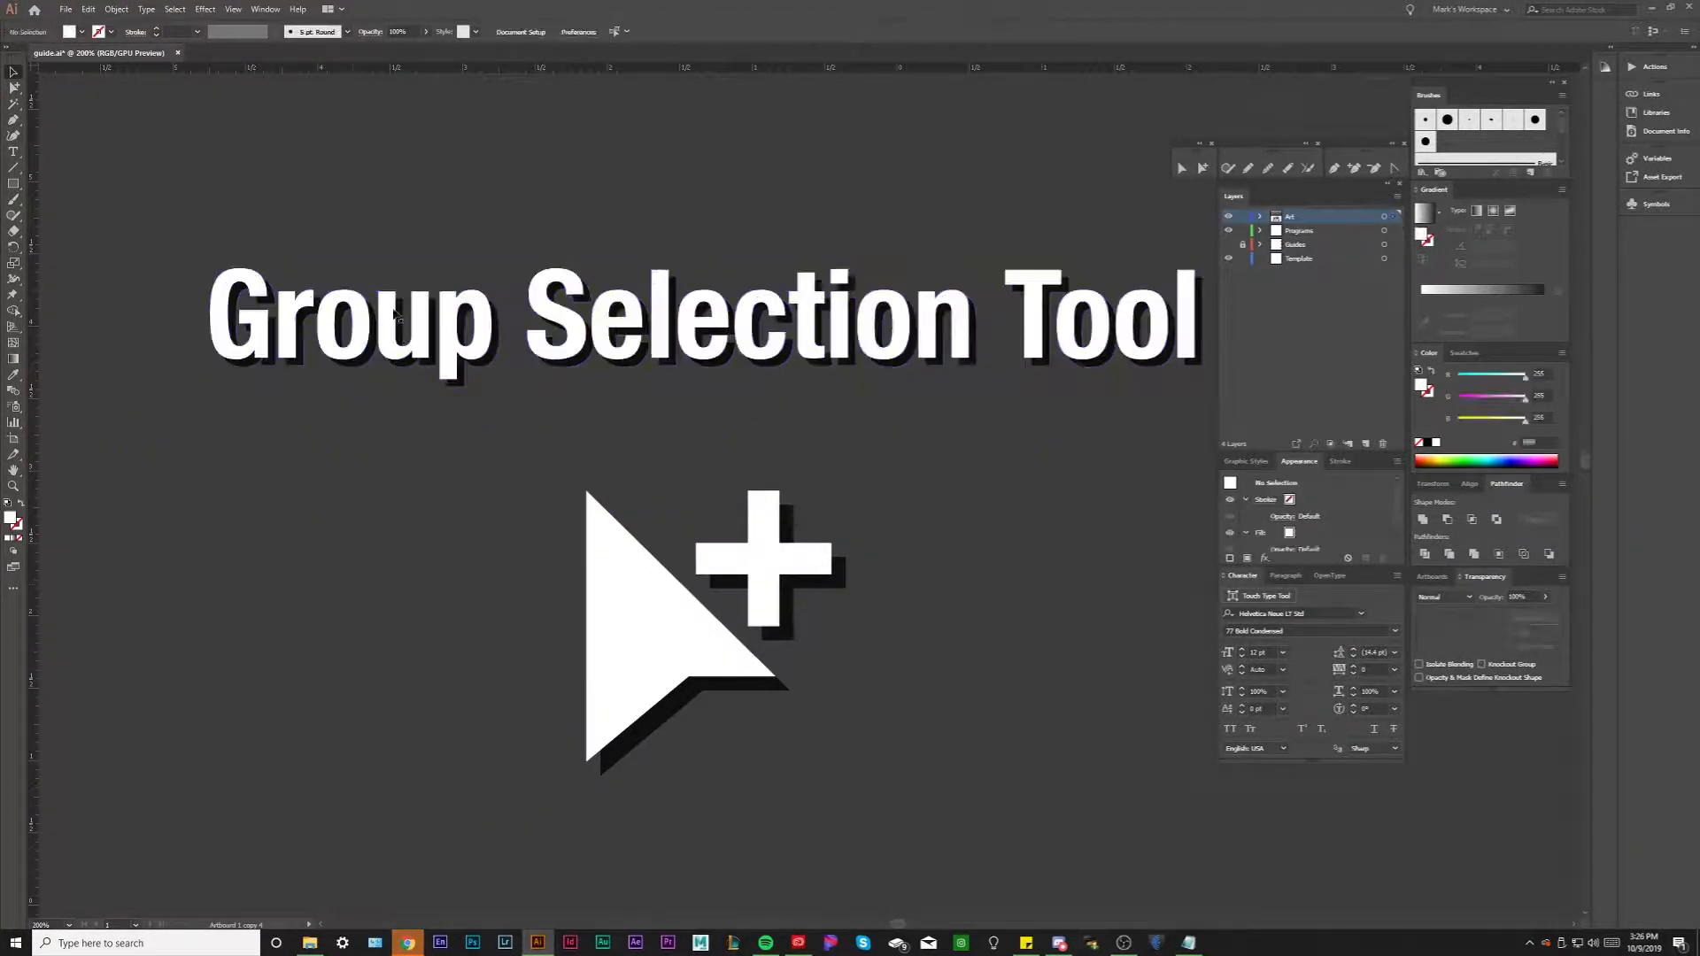
Try moving the inner counter path of the second e in "Selection" with the Group Selection tool and undo the move
scroll(355, 341, "up", 1)
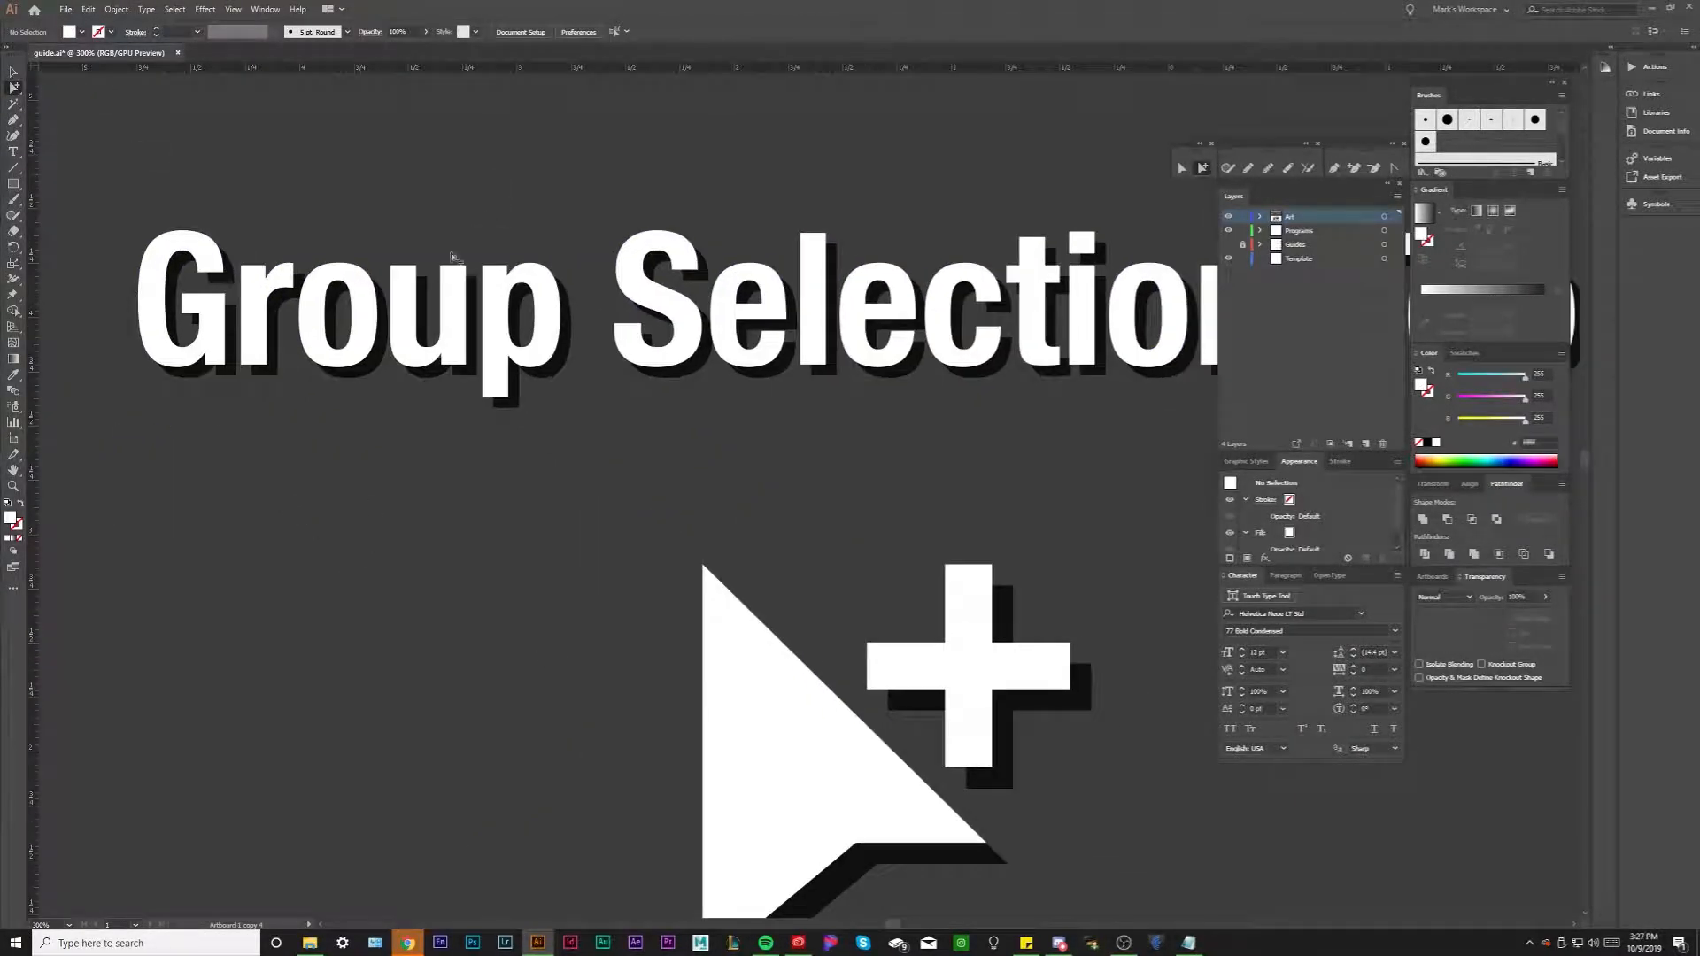
left_click(20, 91)
scroll(753, 319, "up", 2)
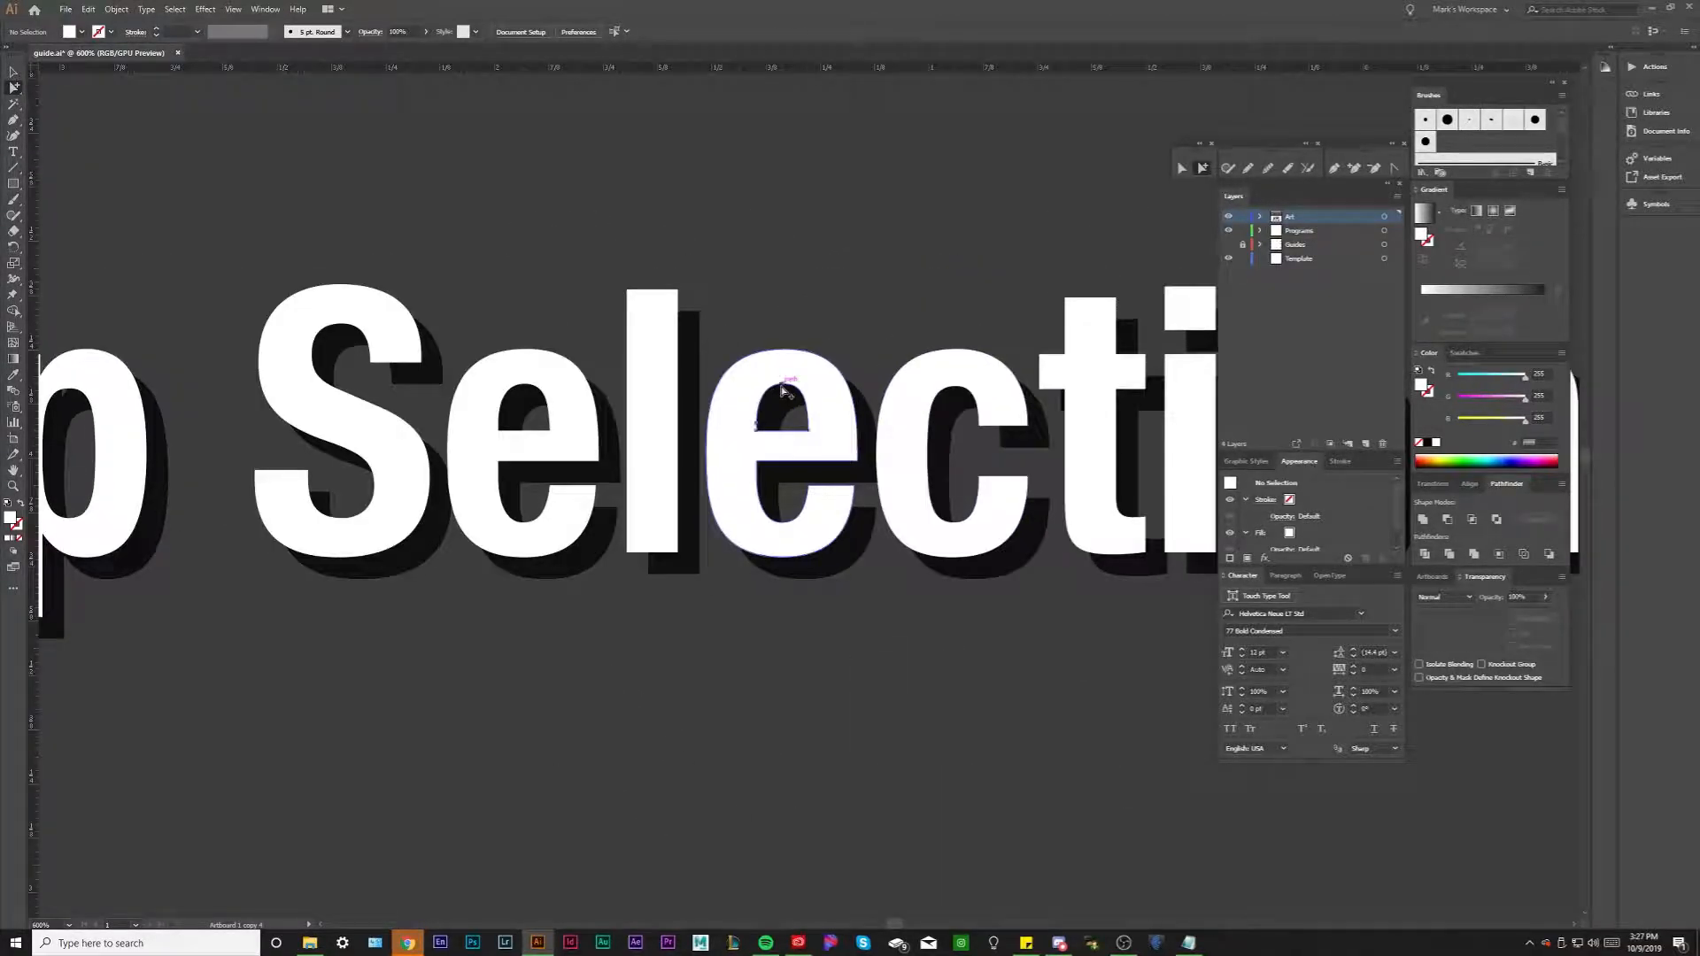
left_click(781, 388)
left_click_drag(780, 386, 626, 609)
key("ctrl+z")
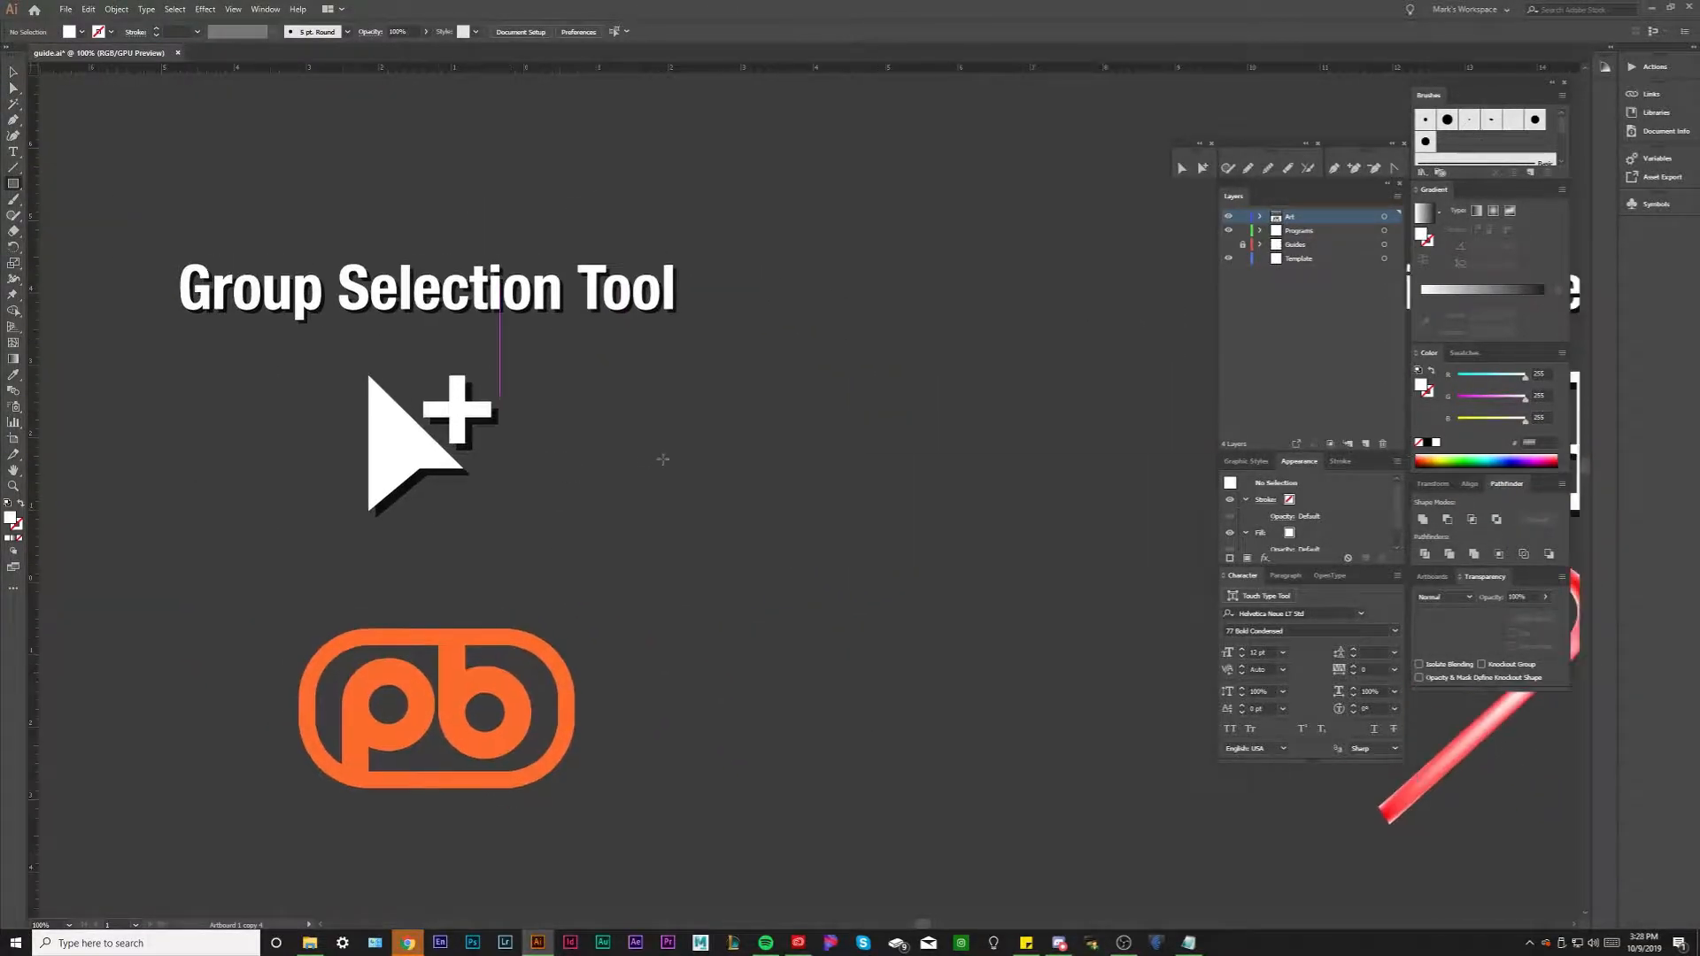
Draw three overlapping squares beside the arrow icon, fill them with different shades of green, and shift the largest one over the others
mouse_move(664, 455)
left_mouse_down()
mouse_move(788, 583)
mouse_move(756, 506)
mouse_move(765, 521)
left_mouse_up()
key("v")
left_click(13, 182)
key("v")
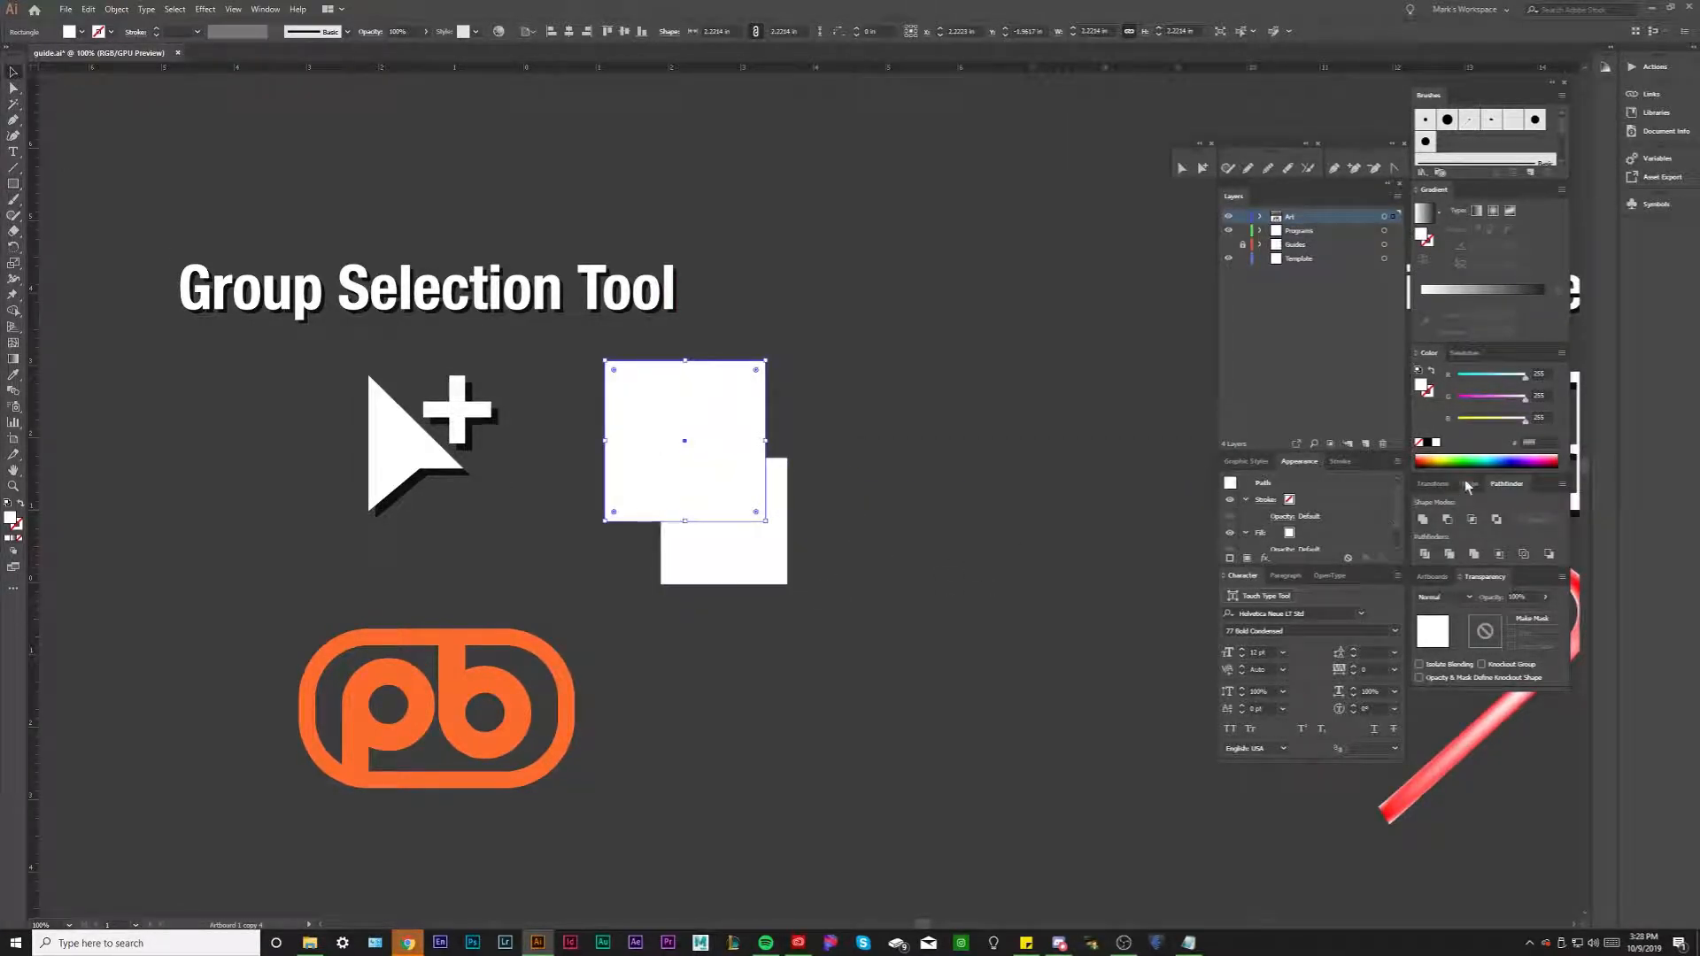
left_click(1477, 463)
left_click_drag(741, 440, 907, 342)
left_click(775, 502)
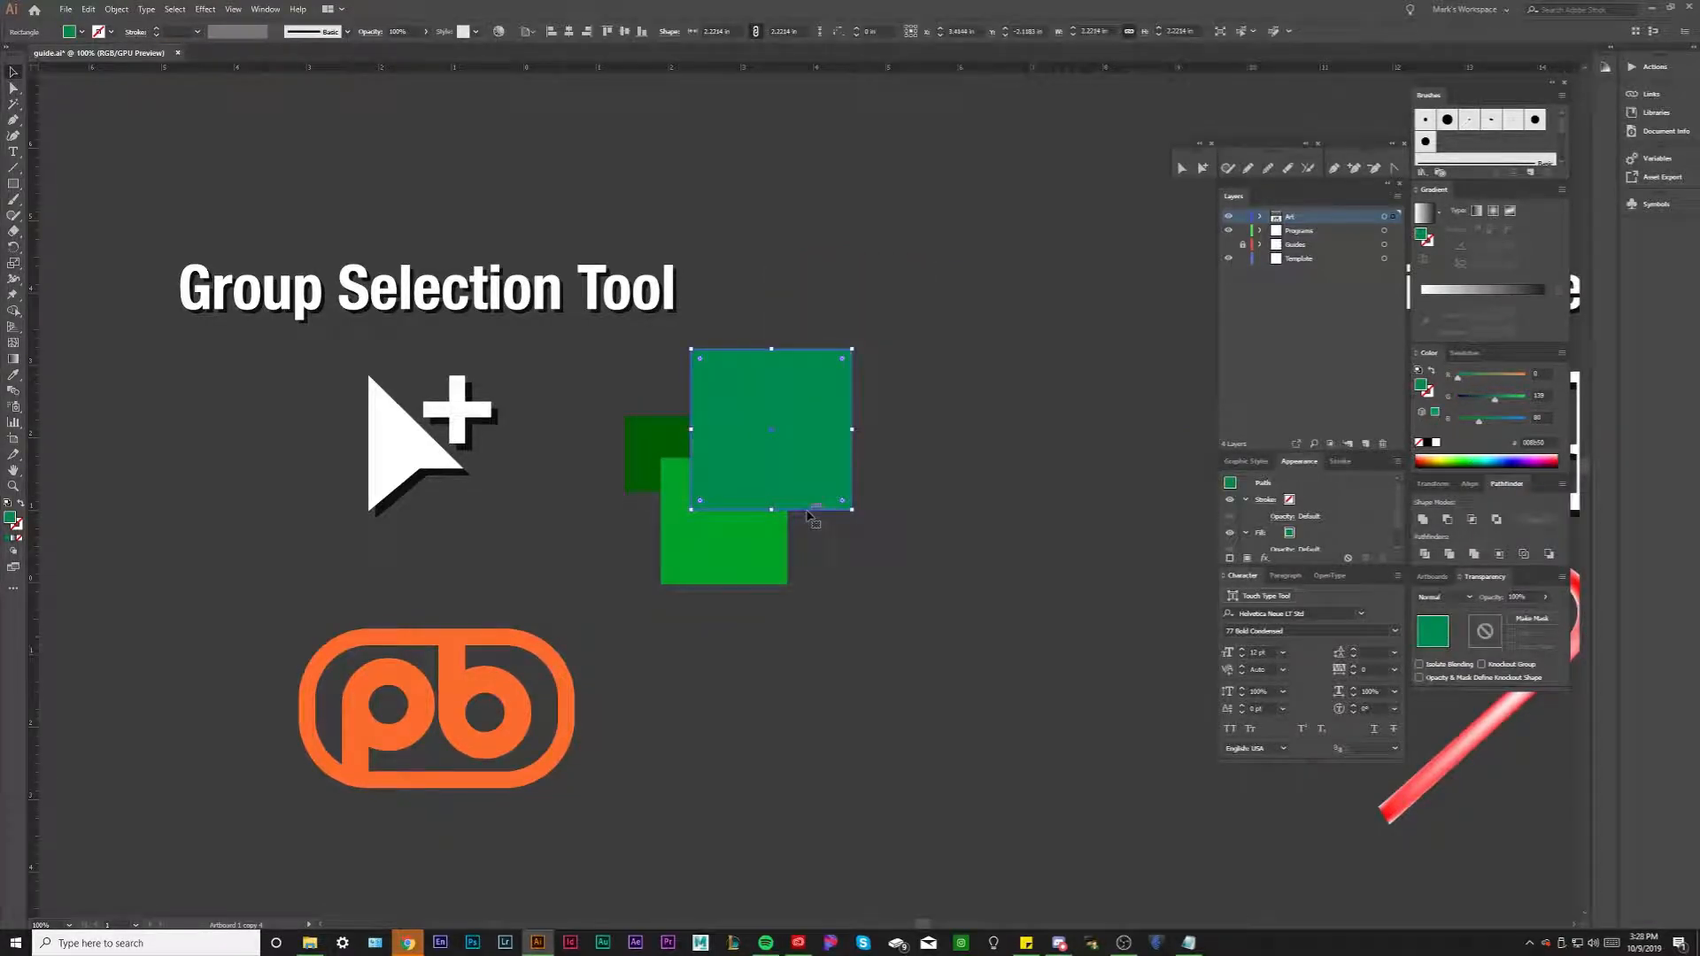
Group the three green squares and deselect the group
left_click(941, 695)
left_click(674, 429)
key("ctrl+g")
left_click(949, 630)
left_click_drag(170, 161, 152, 198)
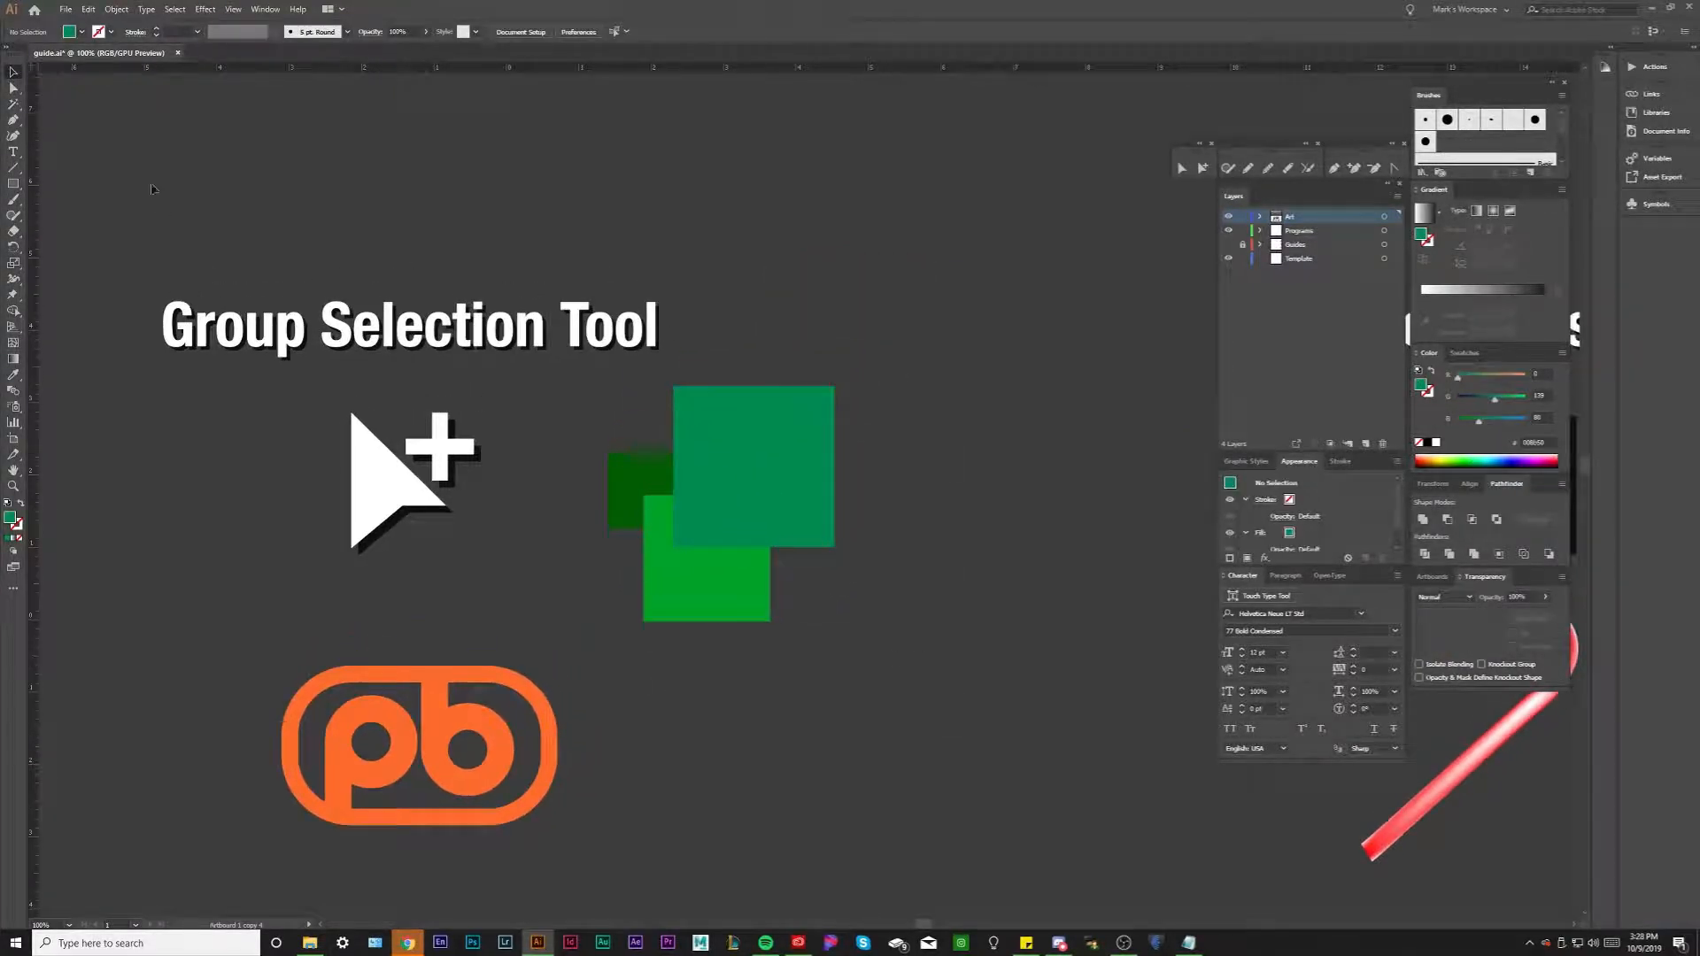
Draw a rectangle about 3 in wide and 2.7 in high over most of the grouped squares and select it
left_click_drag(834, 629, 620, 436)
key("v")
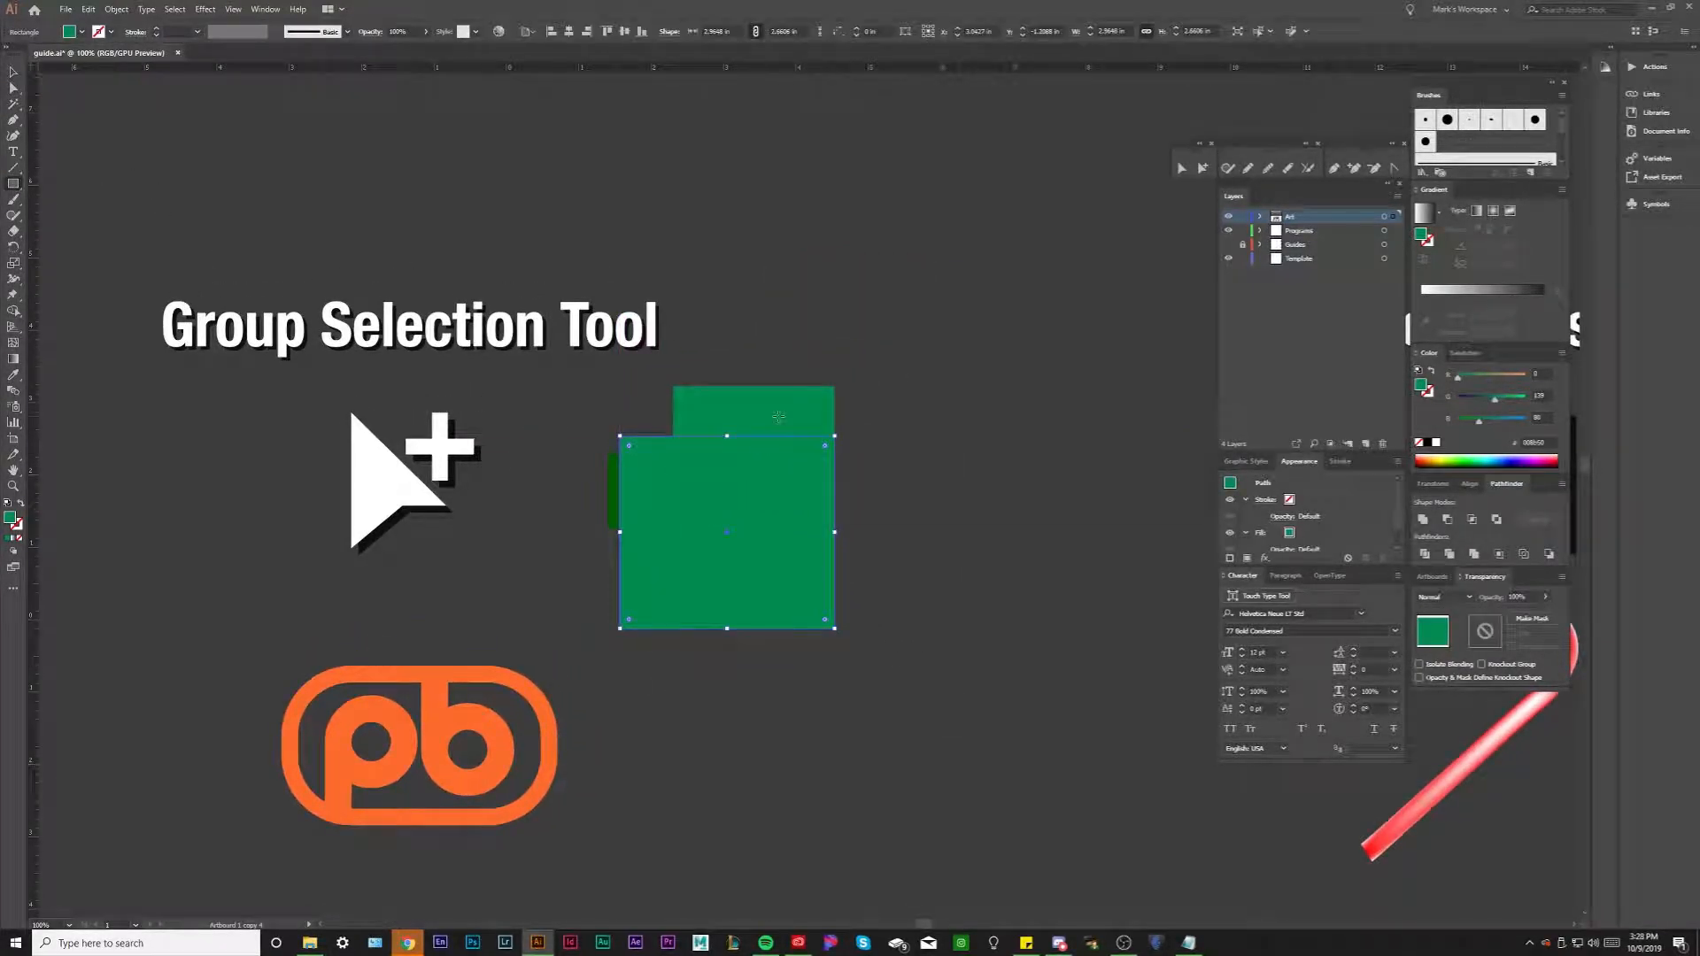
left_click(837, 666)
scroll(819, 528, "up", 1)
left_click(778, 558)
Make a clipping mask from the rectangle and the grouped squares, select the clip group with the Selection tool, and deselect it
scroll(779, 455, "up", 1)
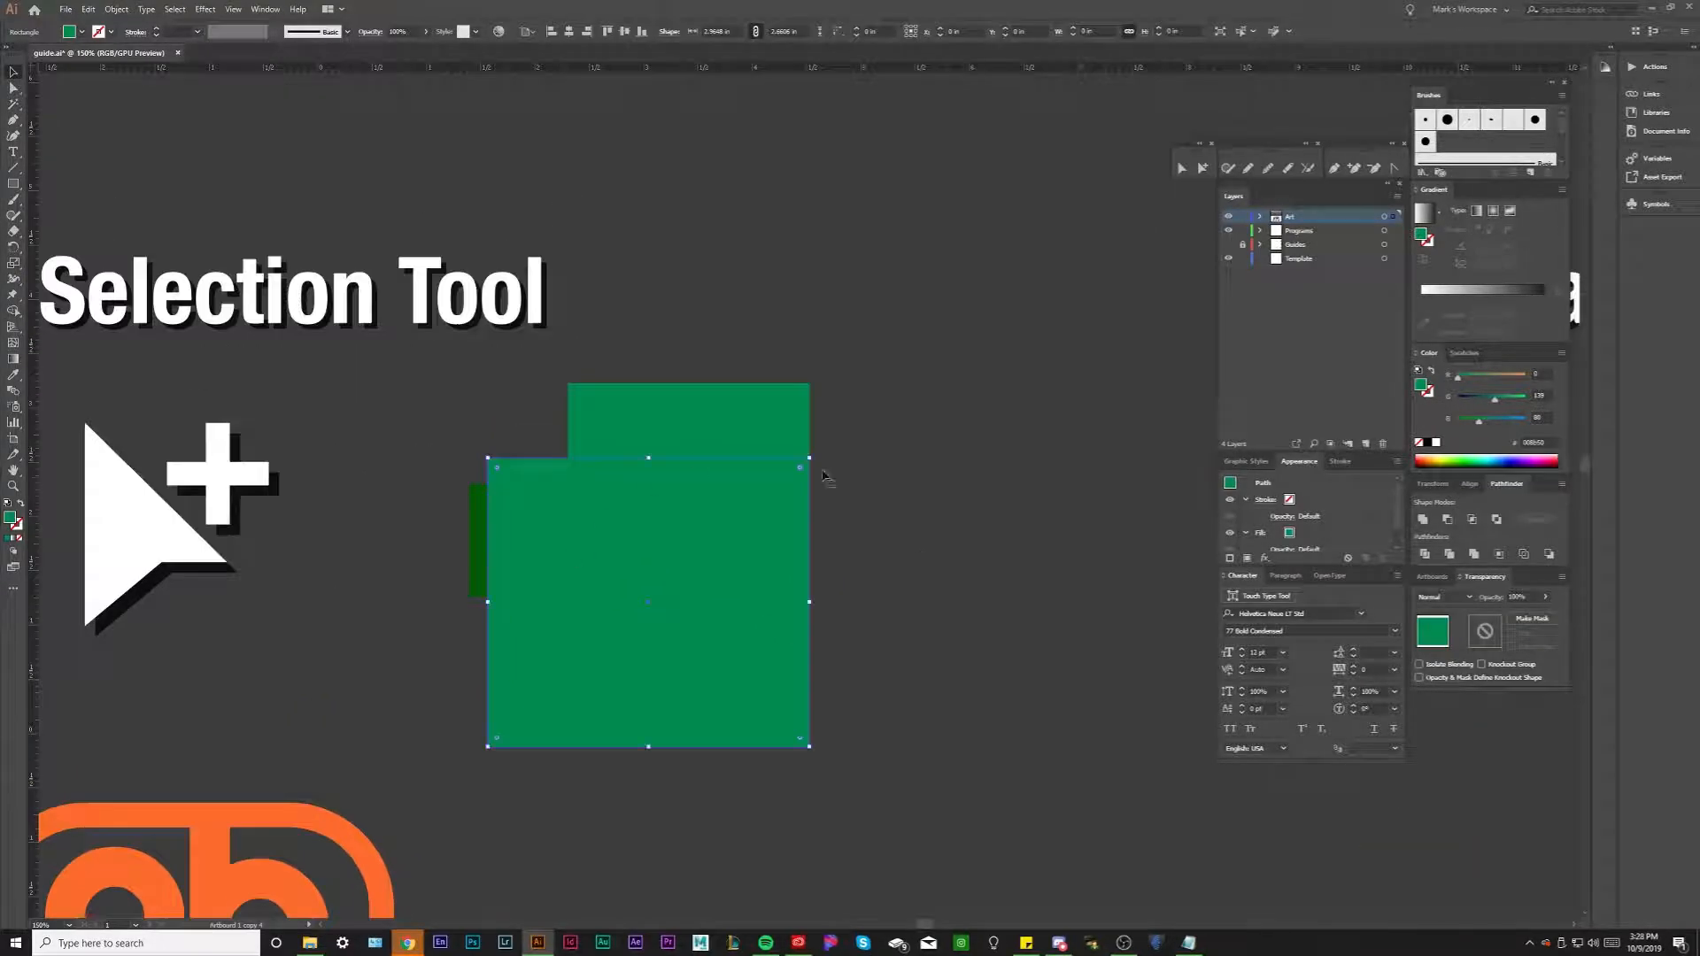
scroll(735, 492, "up", 1)
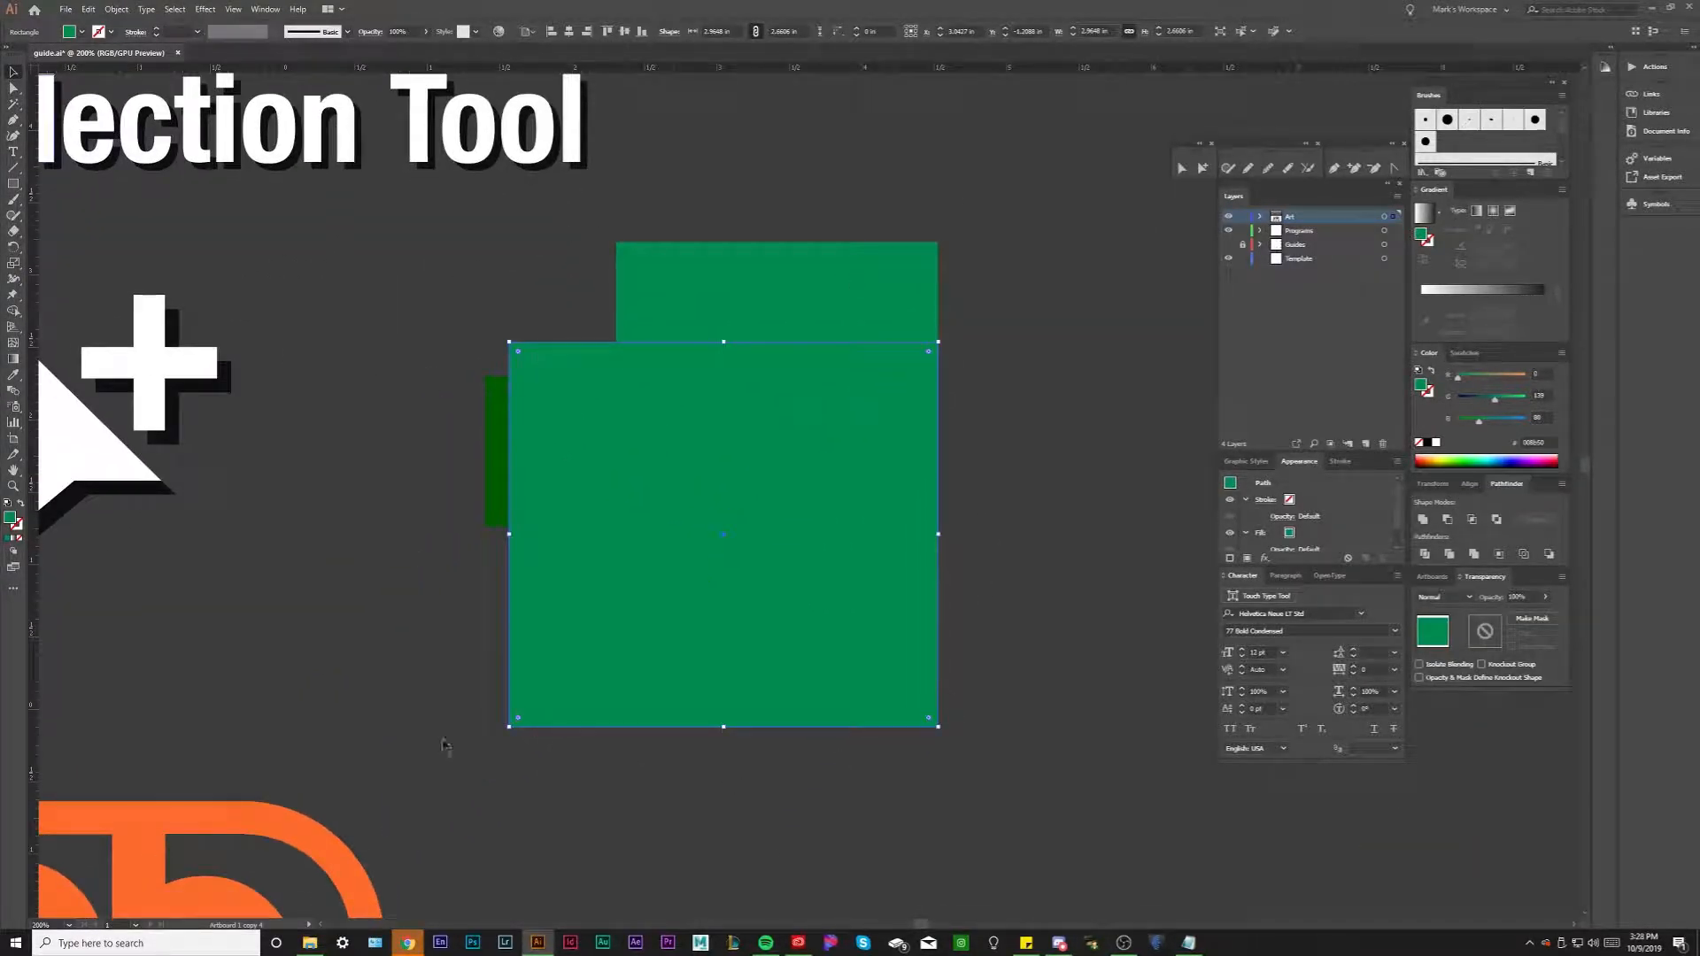
left_click_drag(799, 251, 765, 294)
key("ctrl+a")
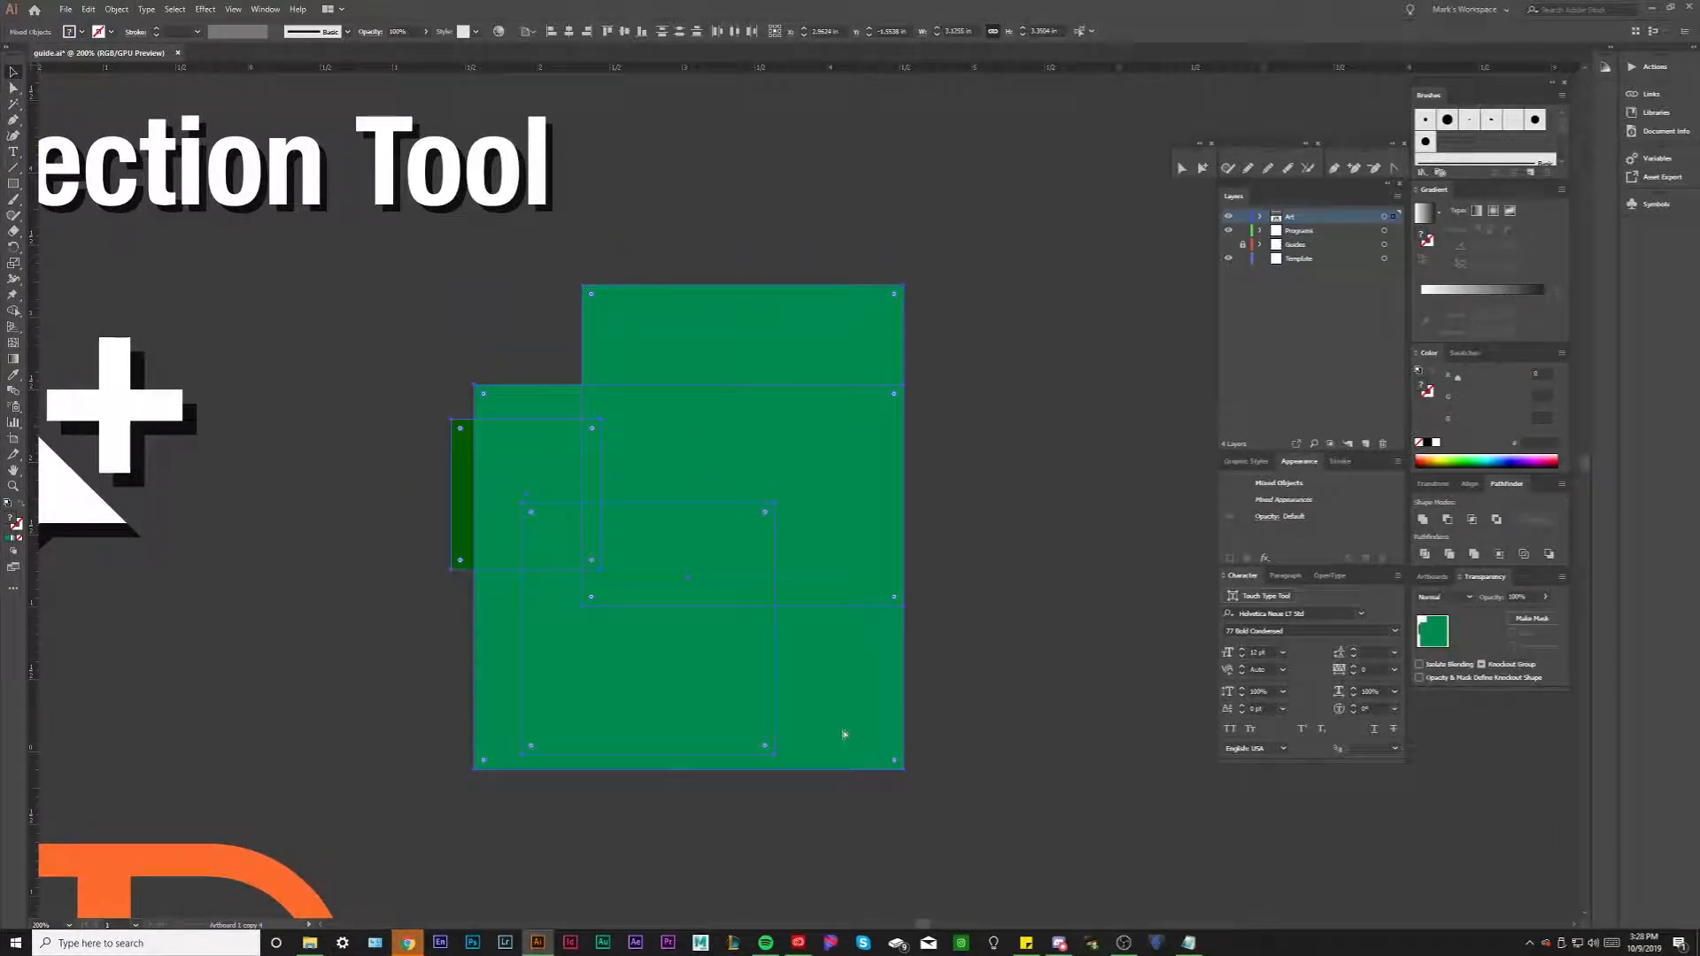
key("ctrl+7")
left_click(761, 291)
scroll(727, 329, "down", 1)
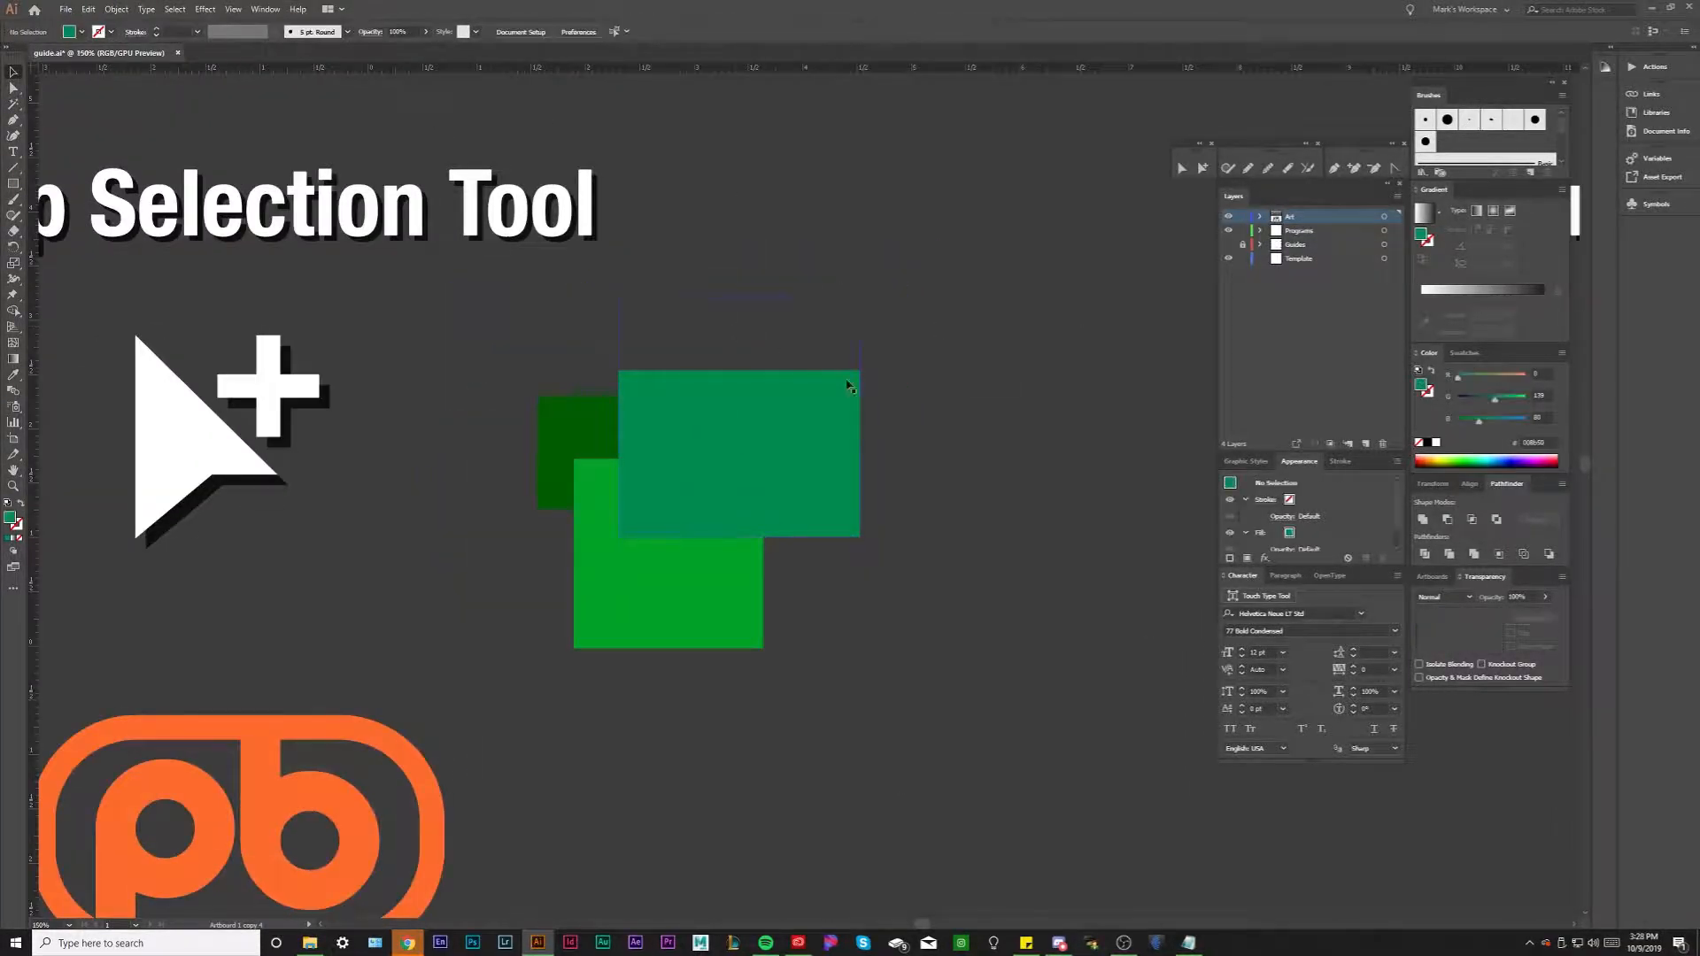
left_click(568, 409)
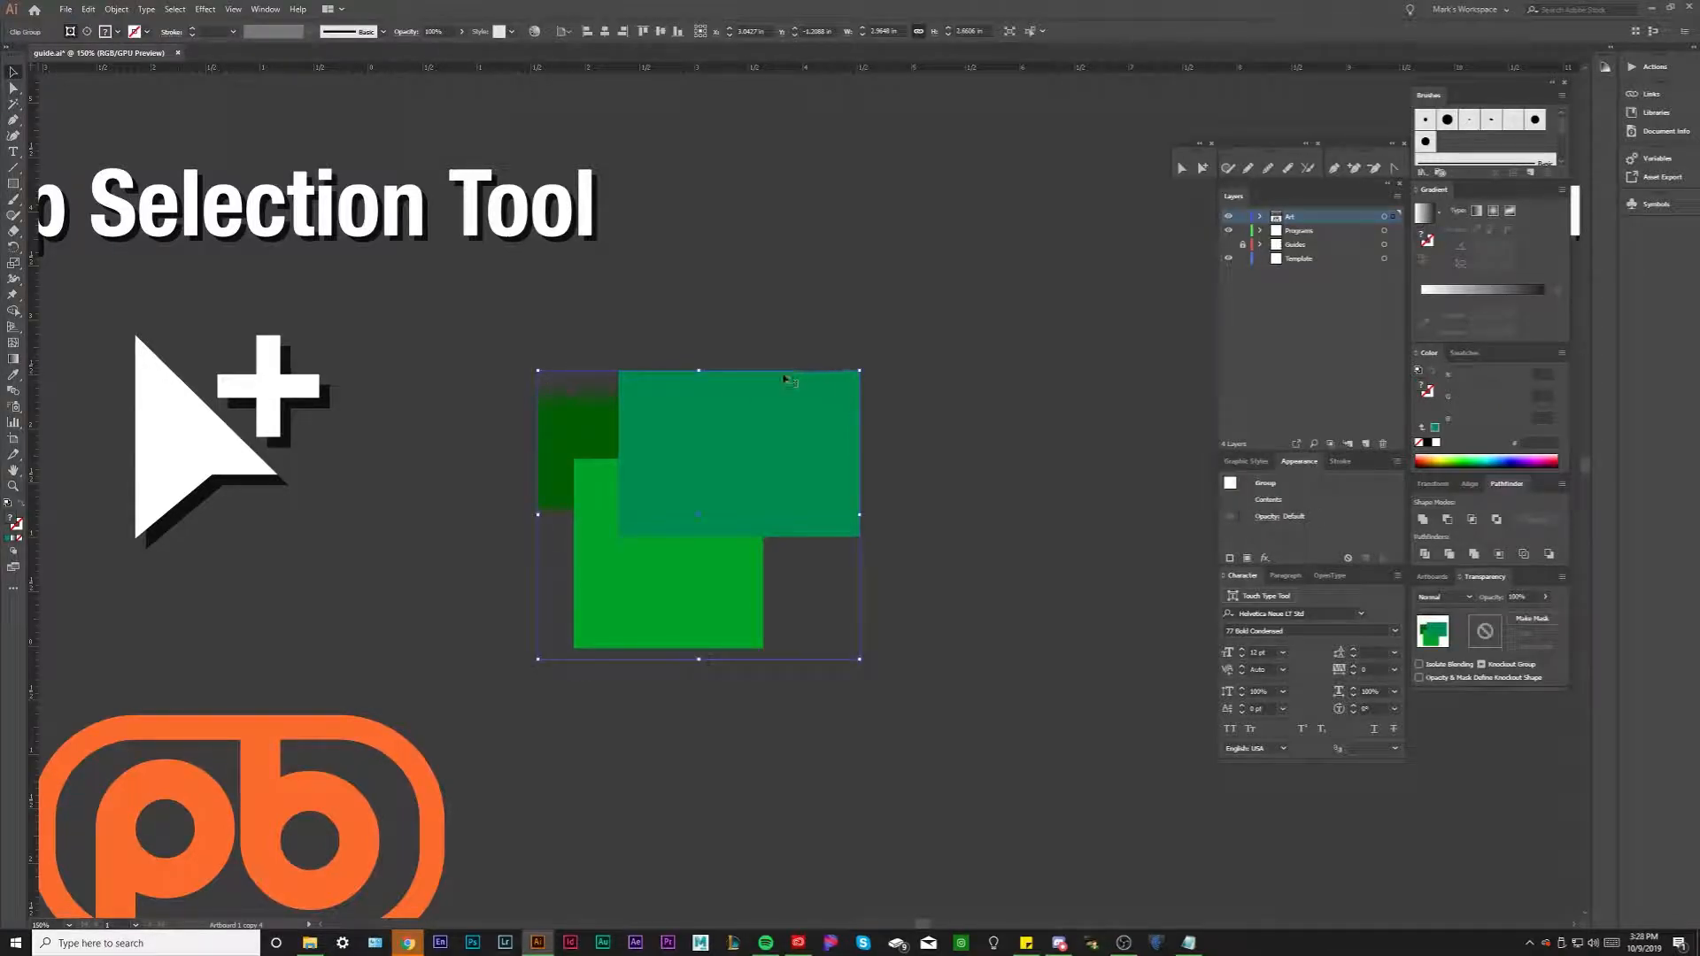
scroll(638, 399, "up", 1)
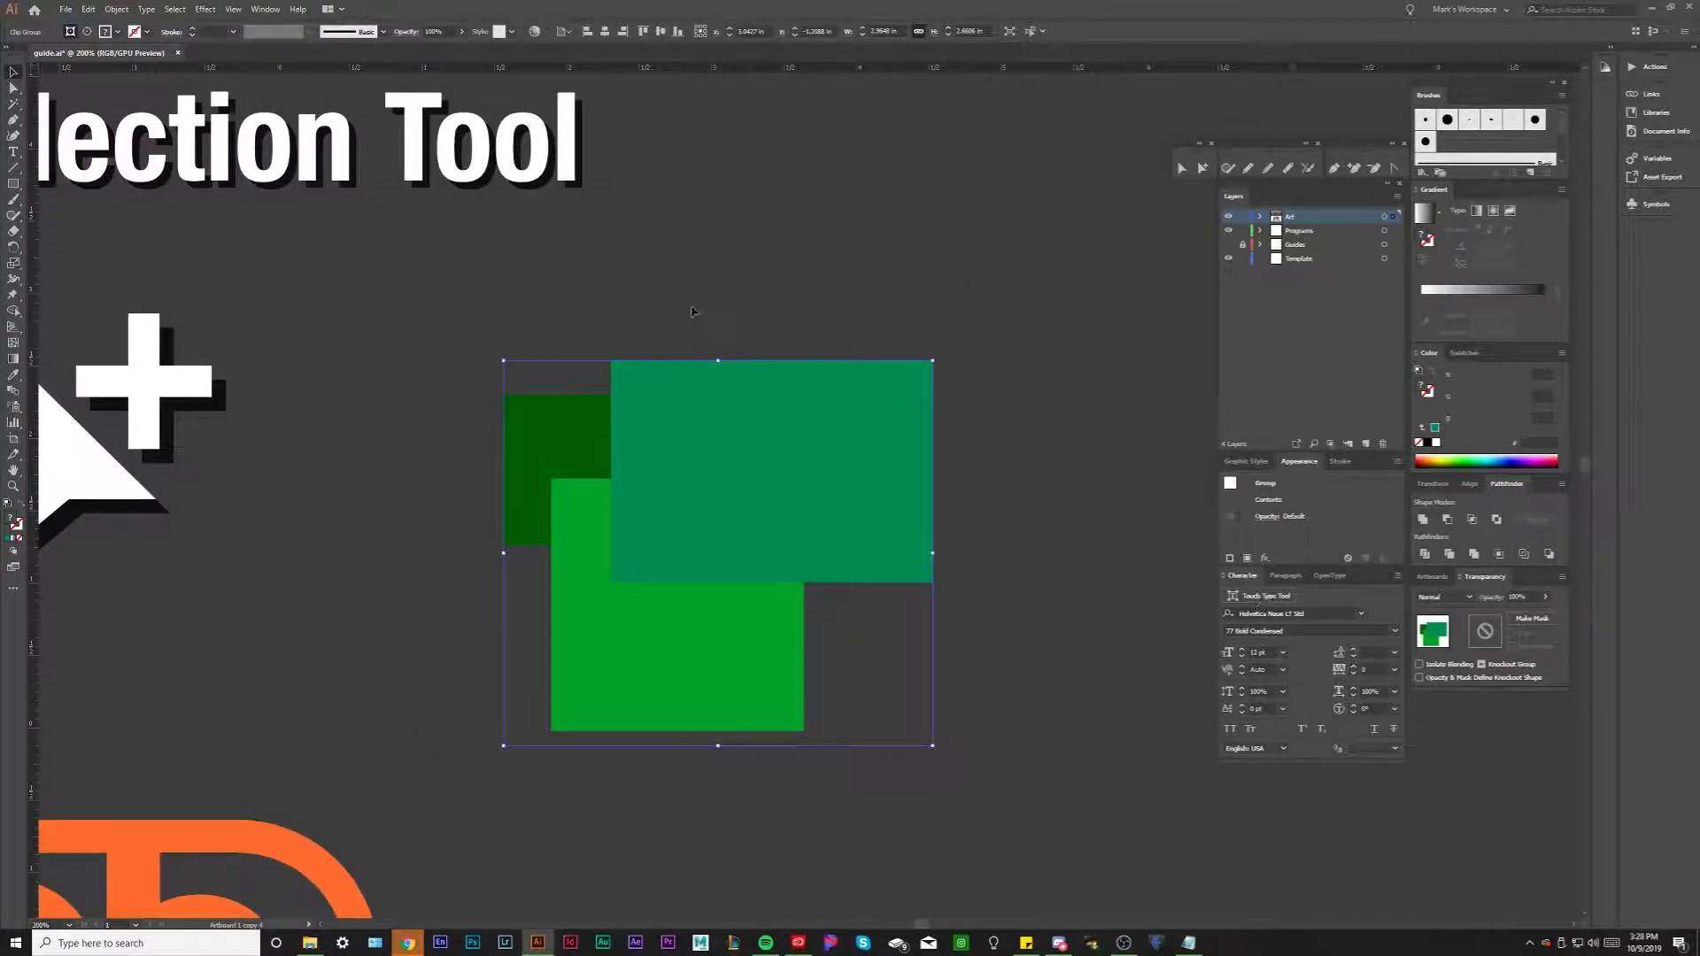
left_click(777, 259)
Try moving the clipped squares individually with the Direct Selection tool, undoing each move
left_click_drag(13, 88, 79, 92)
left_click_drag(567, 425, 458, 360)
key("ctrl+z")
left_click_drag(645, 619, 695, 644)
key("ctrl+z")
left_click_drag(736, 429, 665, 475)
key("ctrl+z")
left_click_drag(669, 693, 808, 554)
key("ctrl+z")
left_click_drag(727, 438, 639, 504)
key("ctrl+z")
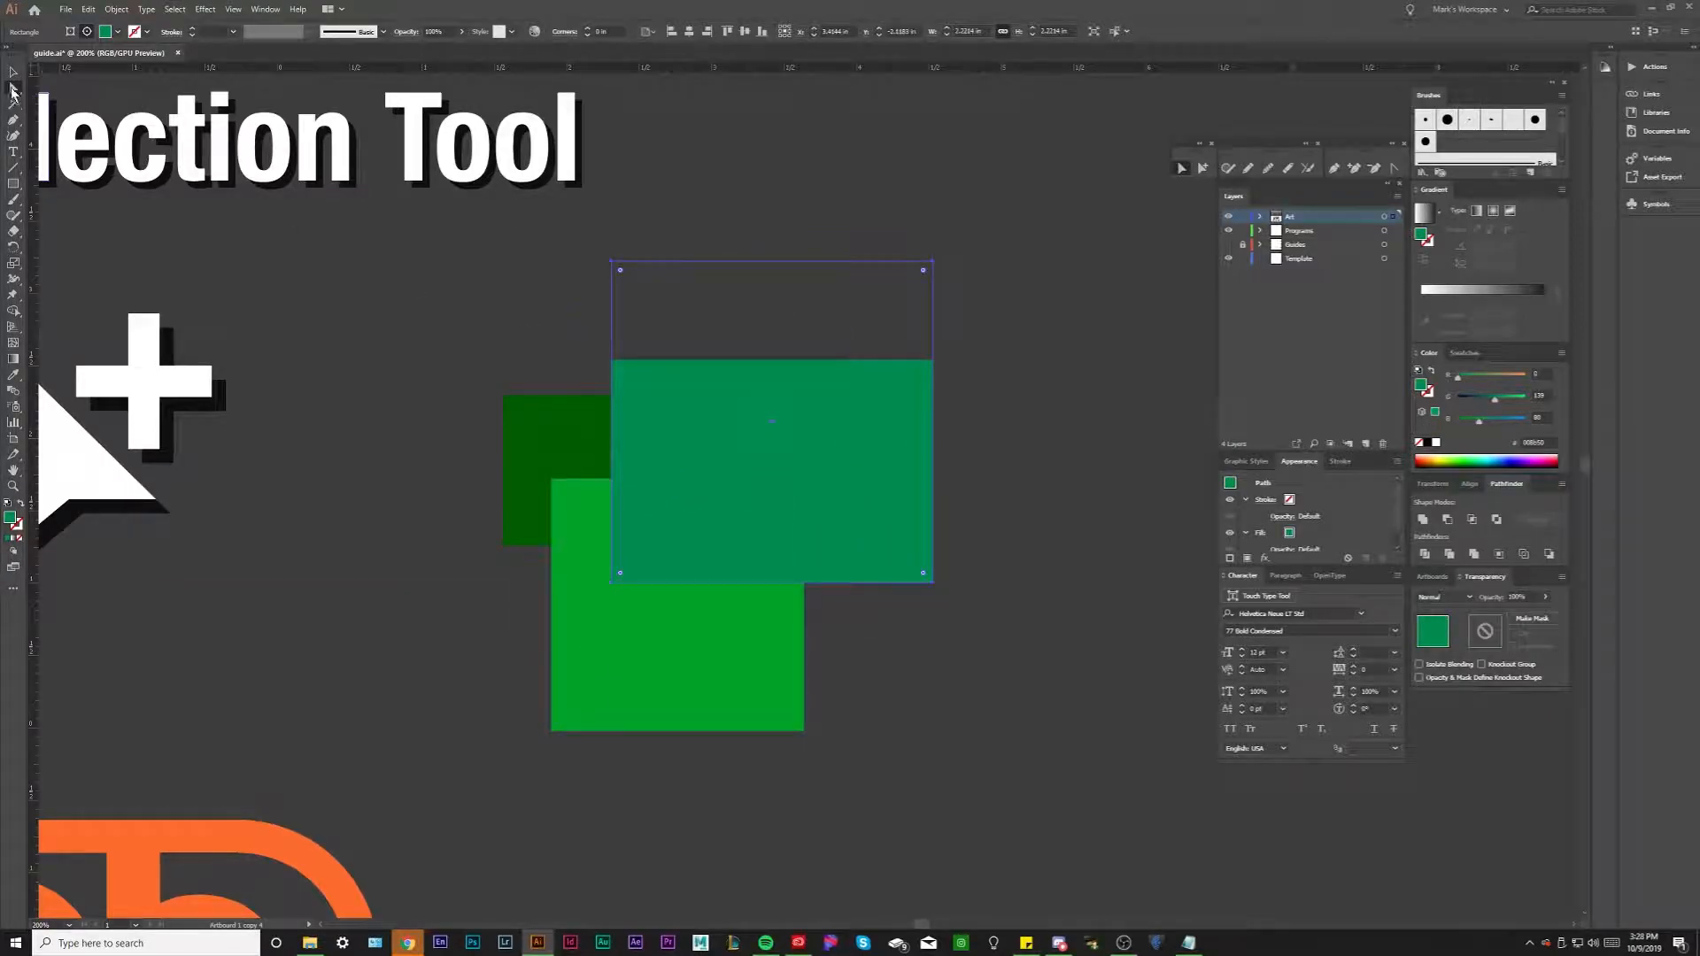
Try moving each of the three clipped squares with the Group Selection tool, undo each move, and deselect
left_click_drag(760, 434, 693, 485)
key("ctrl+z")
left_click_drag(679, 687, 808, 562)
key("ctrl+z")
left_click_drag(575, 443, 502, 544)
key("ctrl+z")
left_click(387, 778)
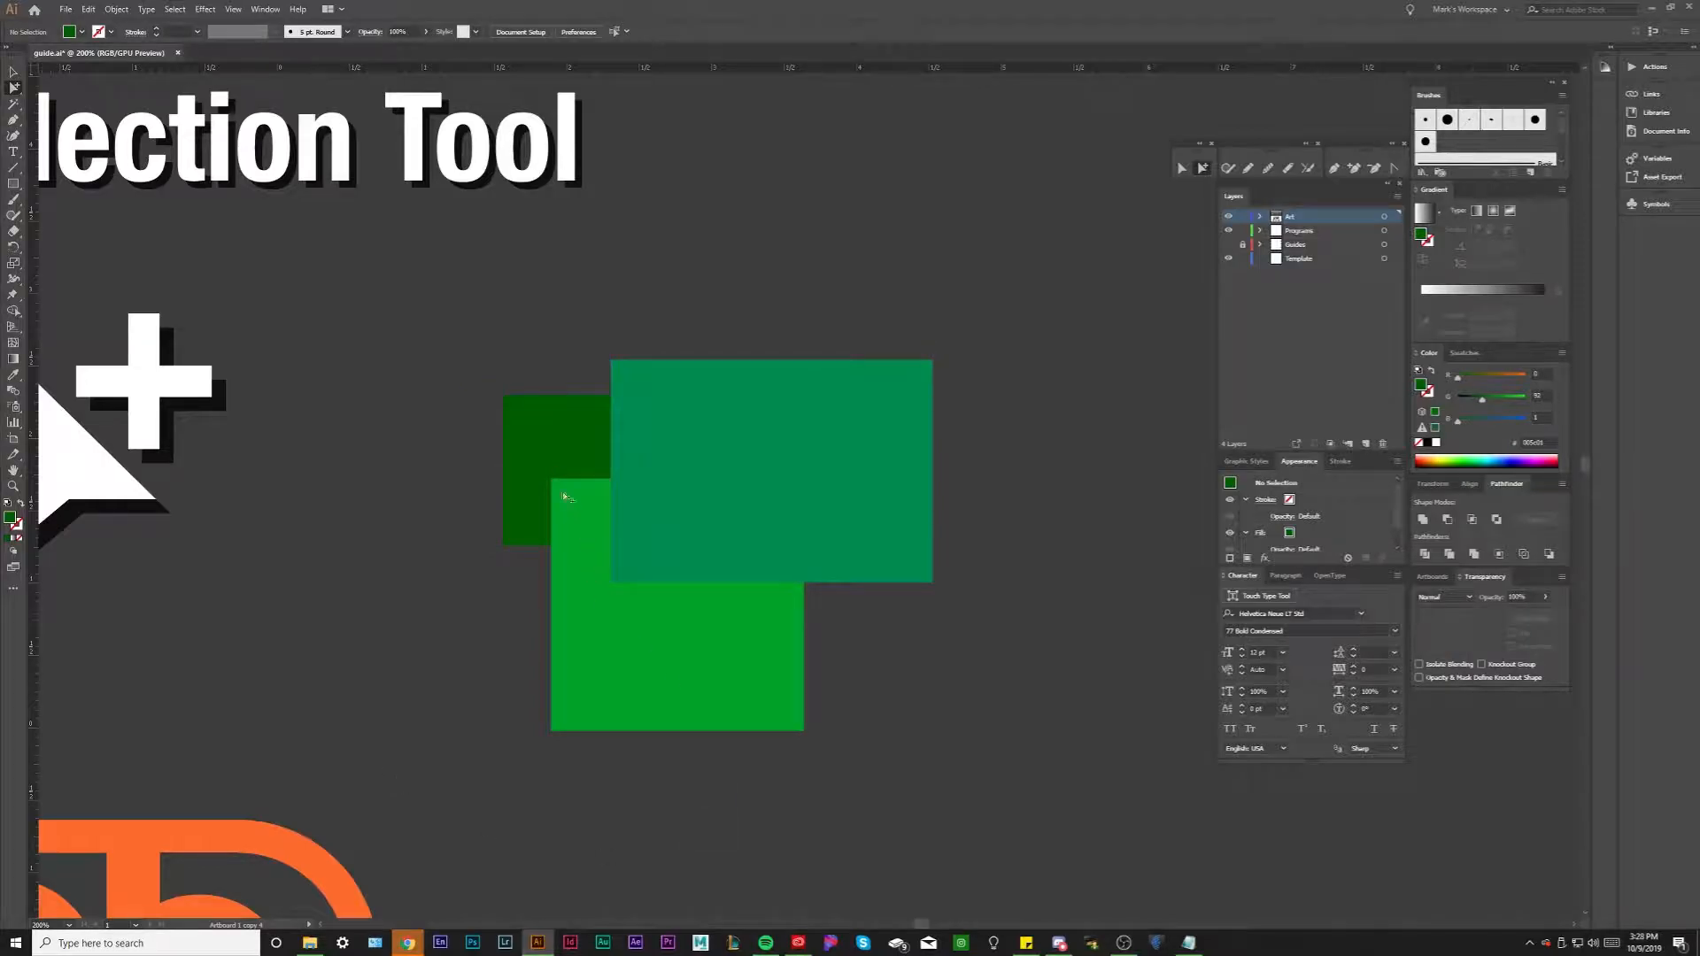
Select the whole group of squares inside the mask with the Group Selection tool, reposition it within the mask, and deselect
key("ctrl+minus")
double_click(513, 503)
key("ctrl+plus")
key("ctrl+plus")
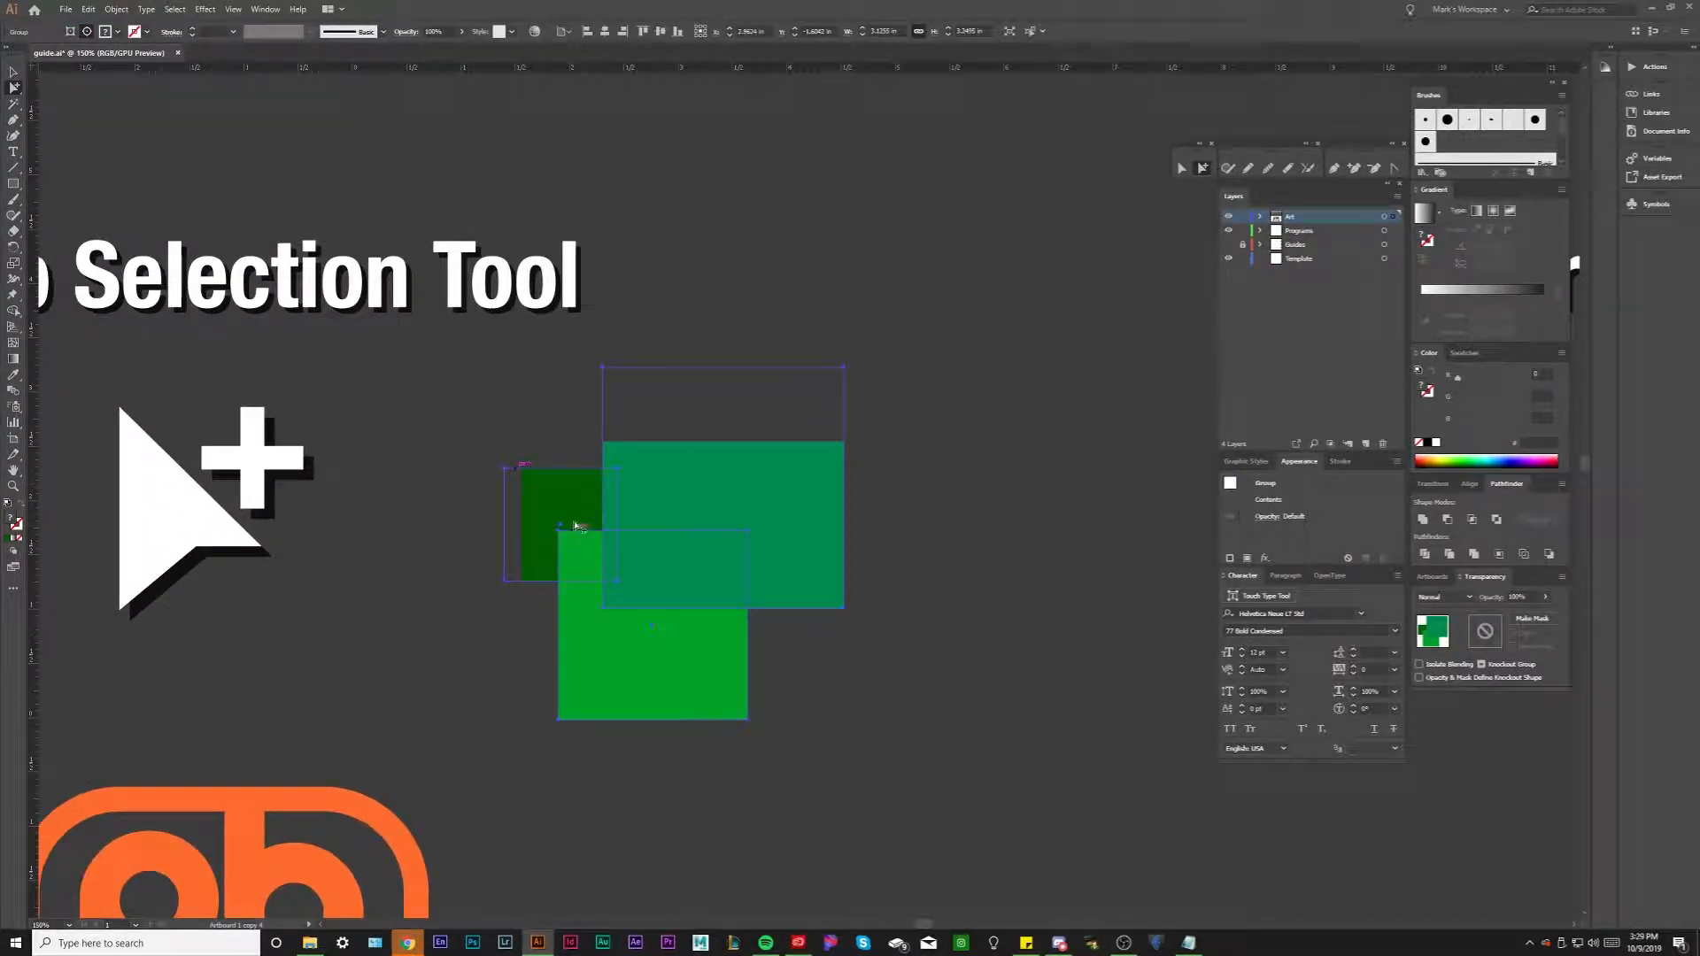
scroll(623, 571, "down", 2)
left_click_drag(673, 581, 888, 416)
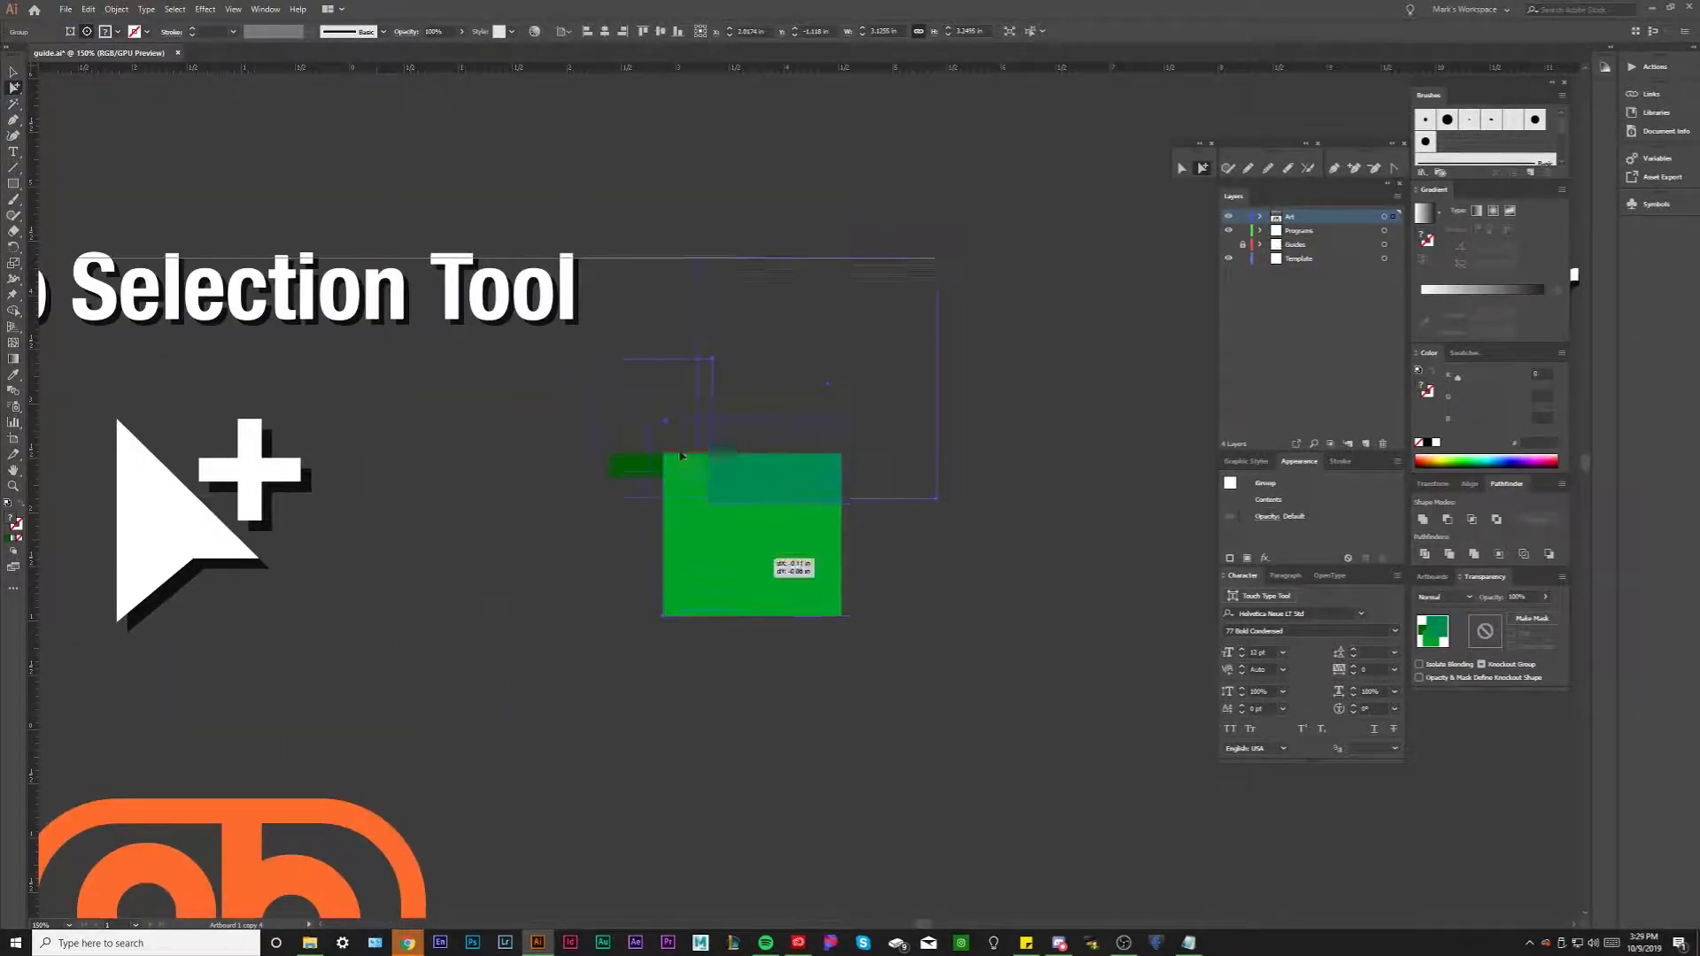
left_click_drag(713, 509, 600, 335)
left_click_drag(653, 428, 724, 631)
left_click(697, 749)
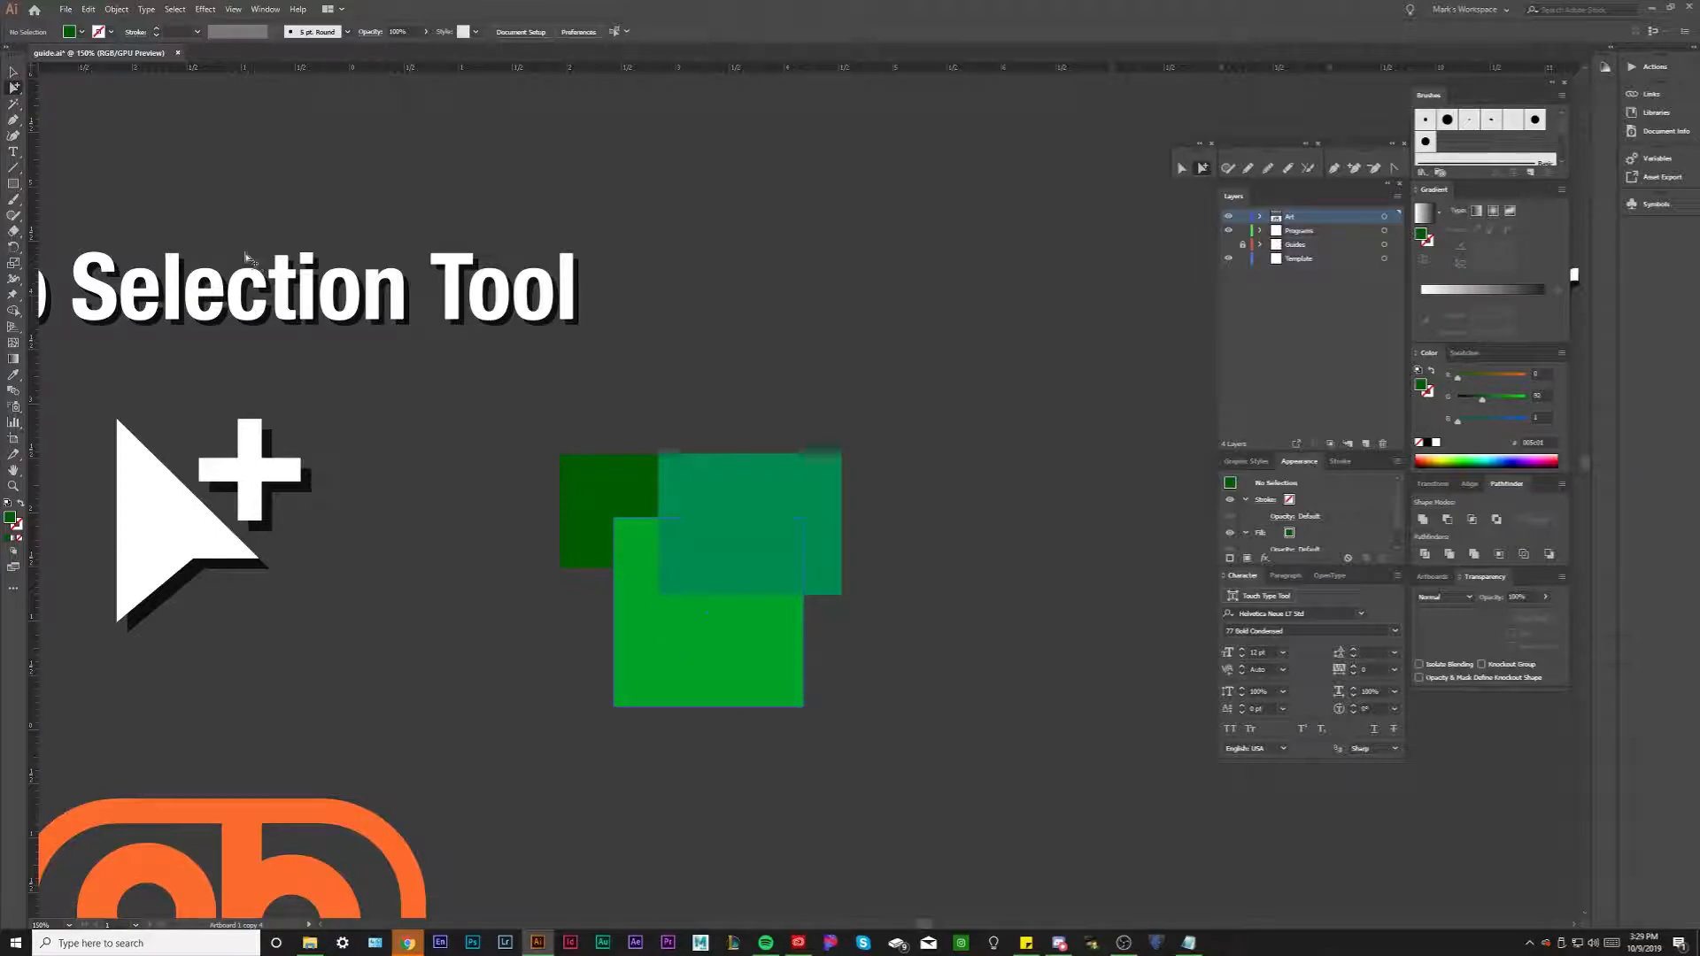
Select each clipped square individually and the whole inner group with the Group Selection tool, and deselect
left_click(10, 86)
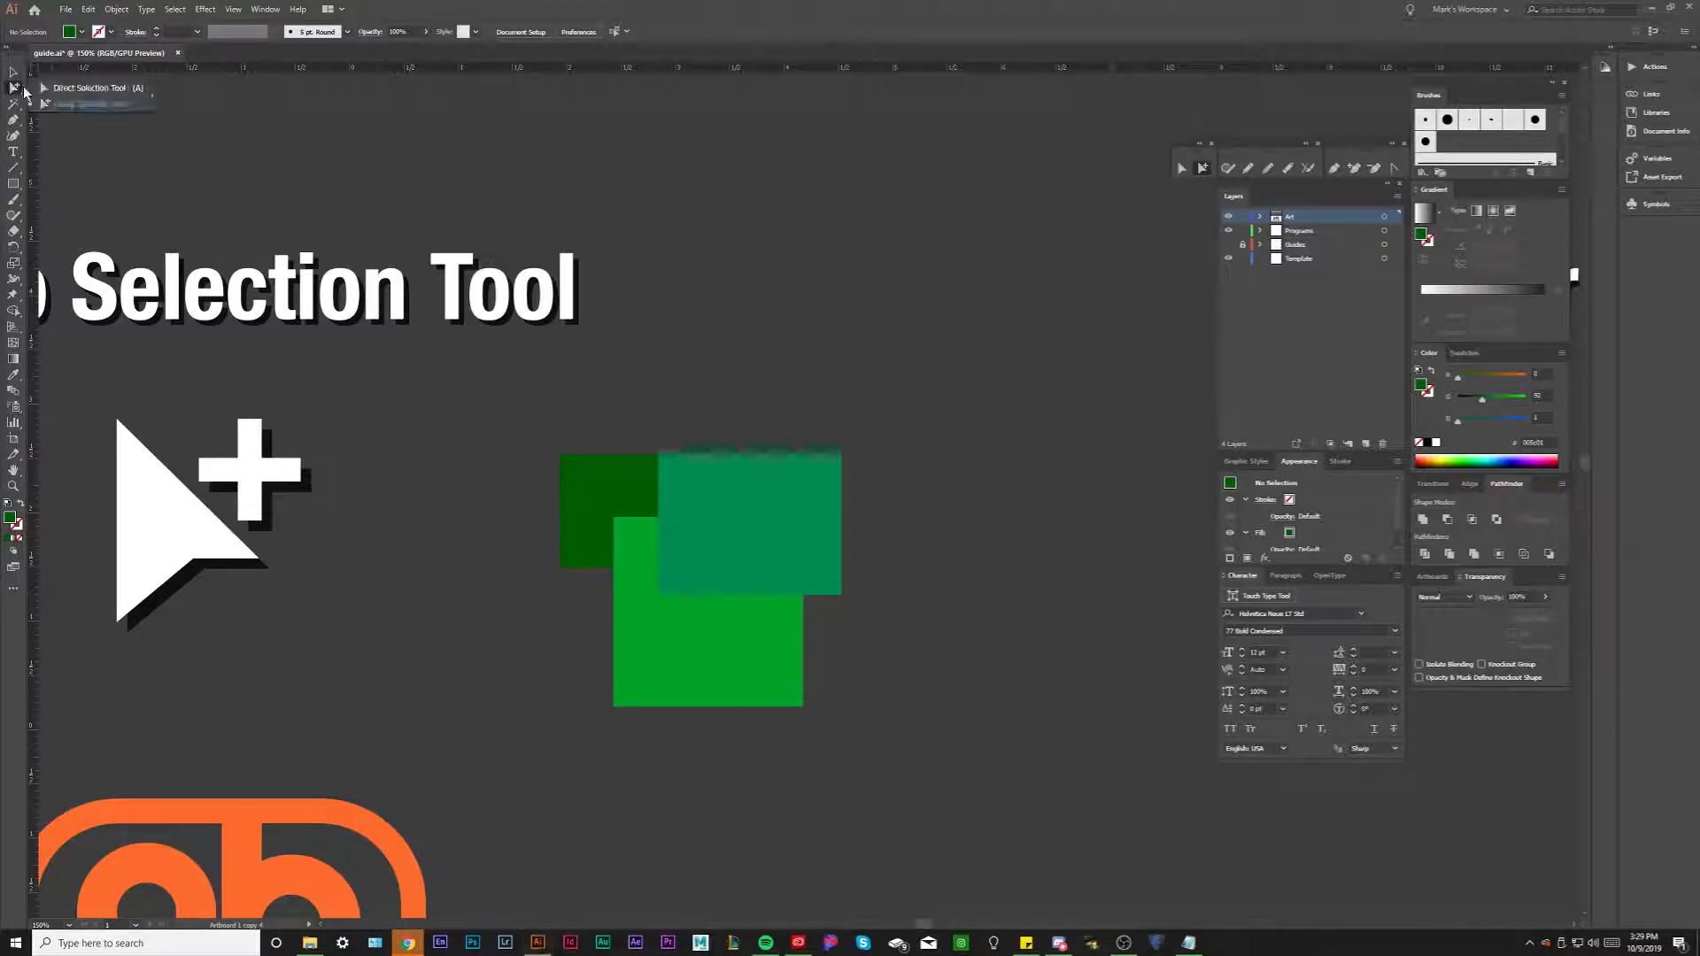
left_click(596, 489)
left_click(683, 629)
left_click(710, 504)
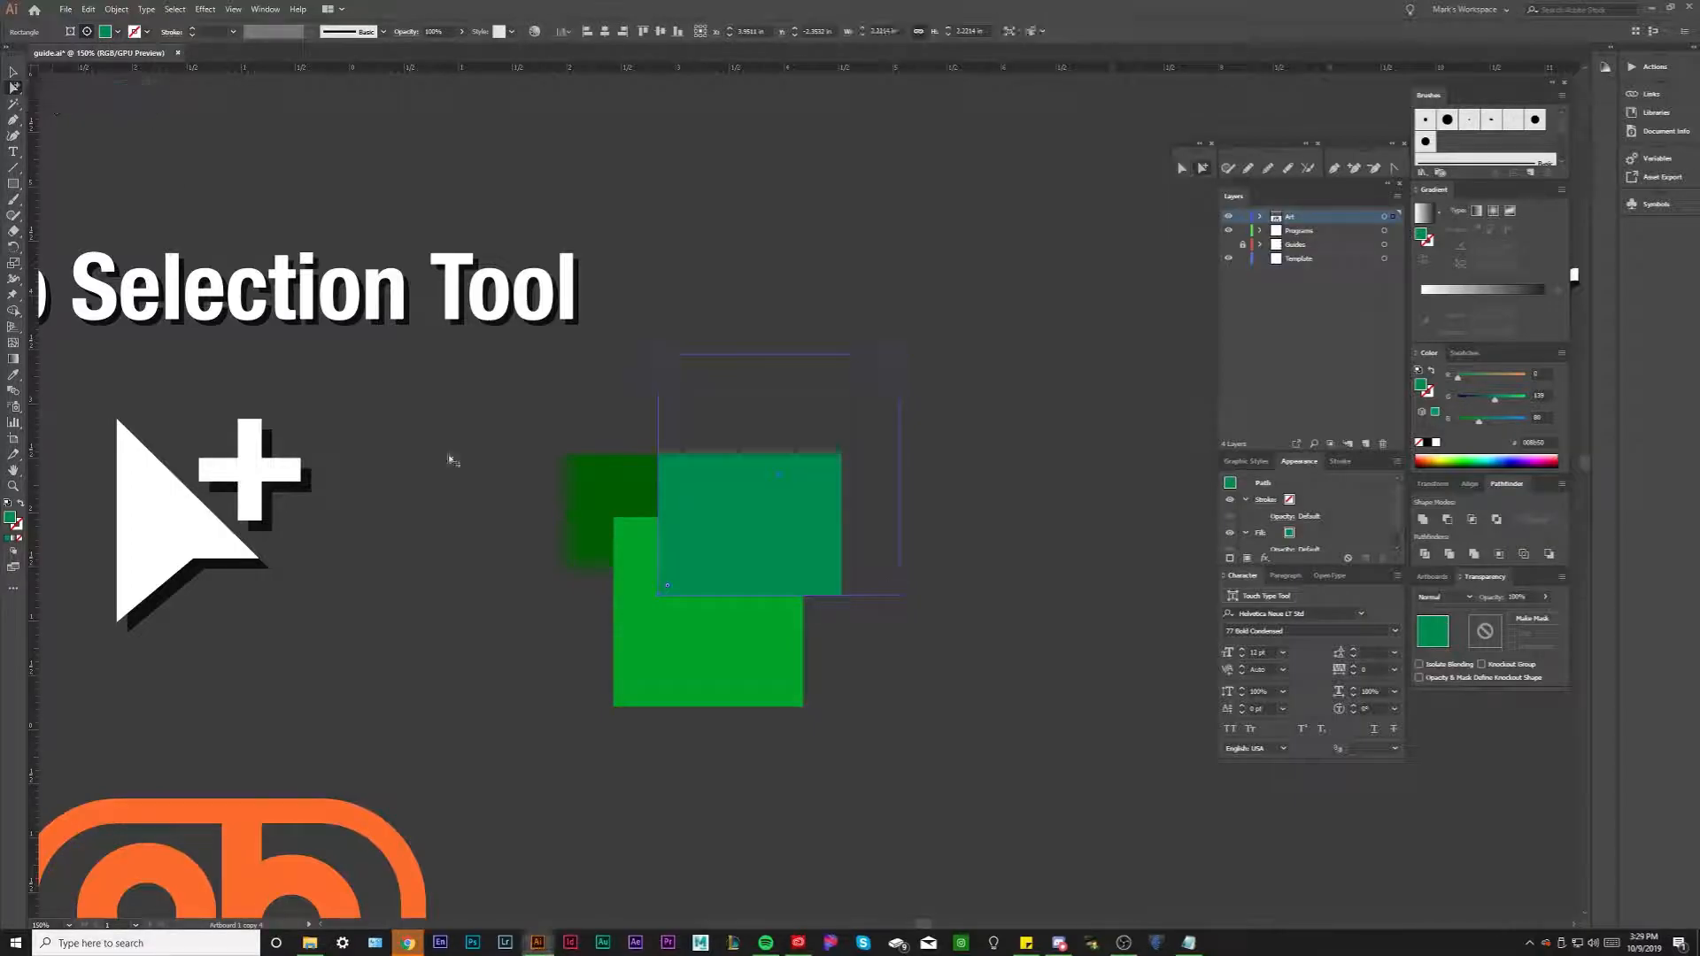
left_click(502, 677)
left_click(596, 495)
left_click(595, 496)
left_click(614, 778)
Release the clipping mask from the green squares and deselect them
key("v")
left_click(680, 707)
key("ctrl+z")
left_click(820, 827)
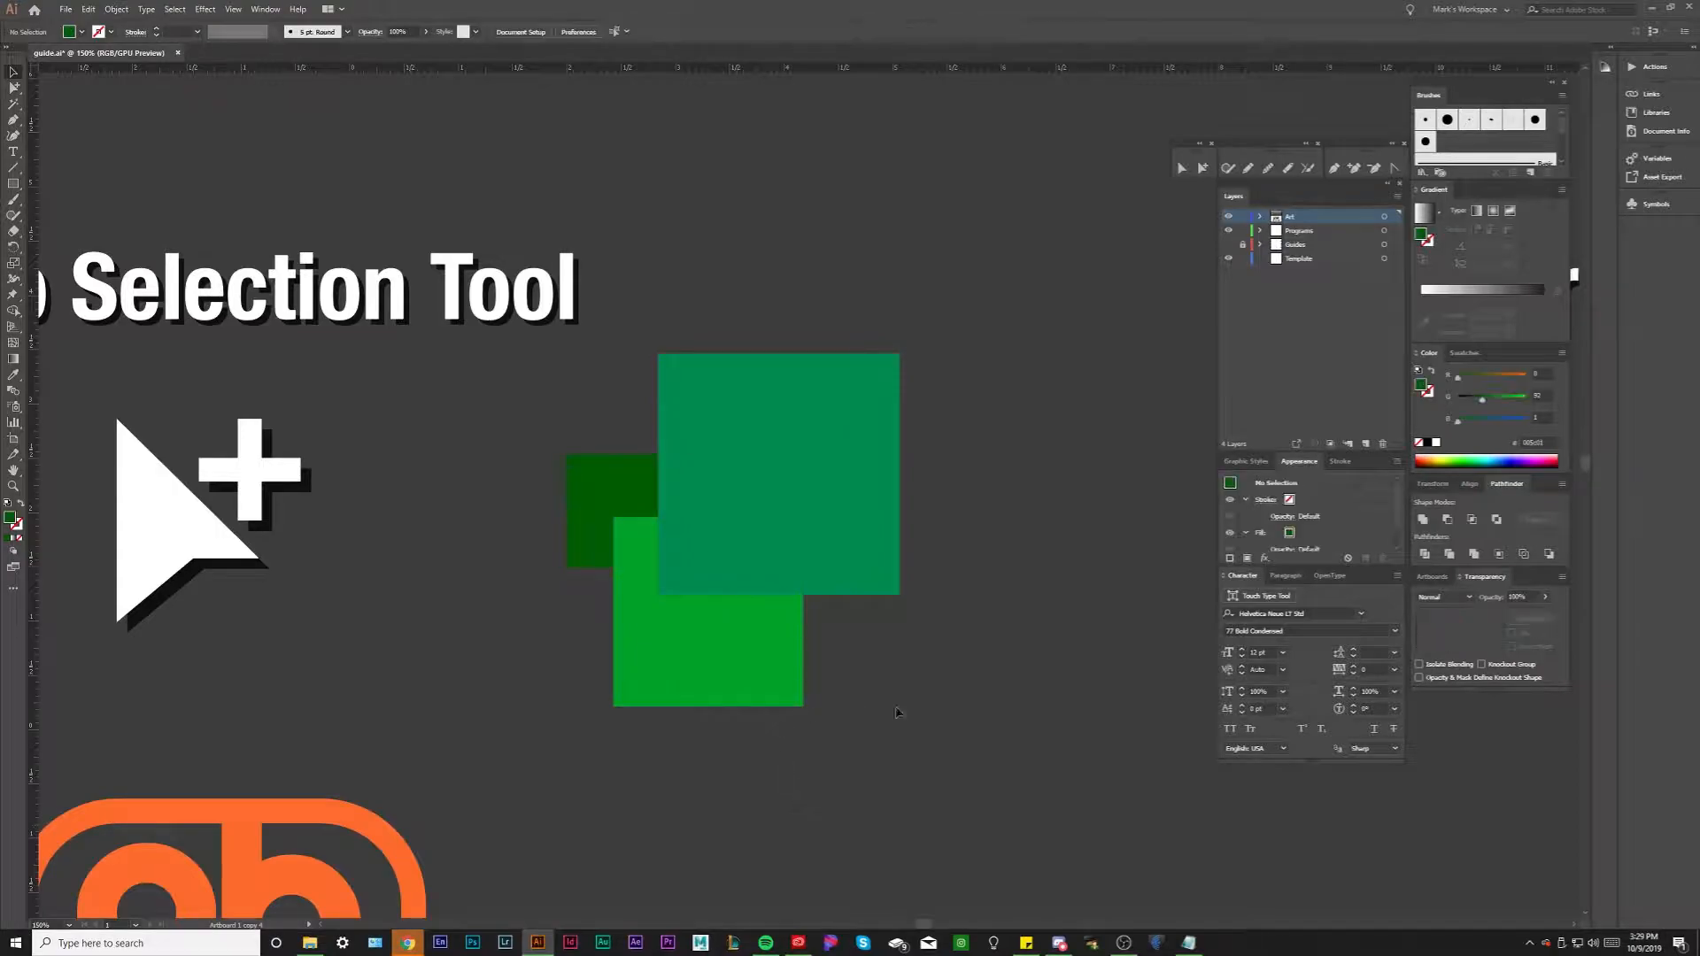
Try moving the unmasked squares with the Selection tool, undo back to the clipping mask, and deselect
left_click_drag(837, 463, 782, 426)
left_click_drag(650, 575, 478, 575)
key("ctrl+z")
left_click_drag(865, 785, 509, 253)
left_click_drag(738, 659, 538, 690)
key("ctrl+z")
left_click_drag(865, 805, 523, 283)
key("ctrl+z")
key("ctrl+shift+a")
Select the whole inner group with the Group Selection tool and shift it slightly to the left inside the clipping mask
key("a")
double_click(686, 455)
left_click_drag(705, 515, 630, 532)
scroll(543, 456, "down", 1)
scroll(621, 577, "down", 1)
scroll(594, 510, "up", 1)
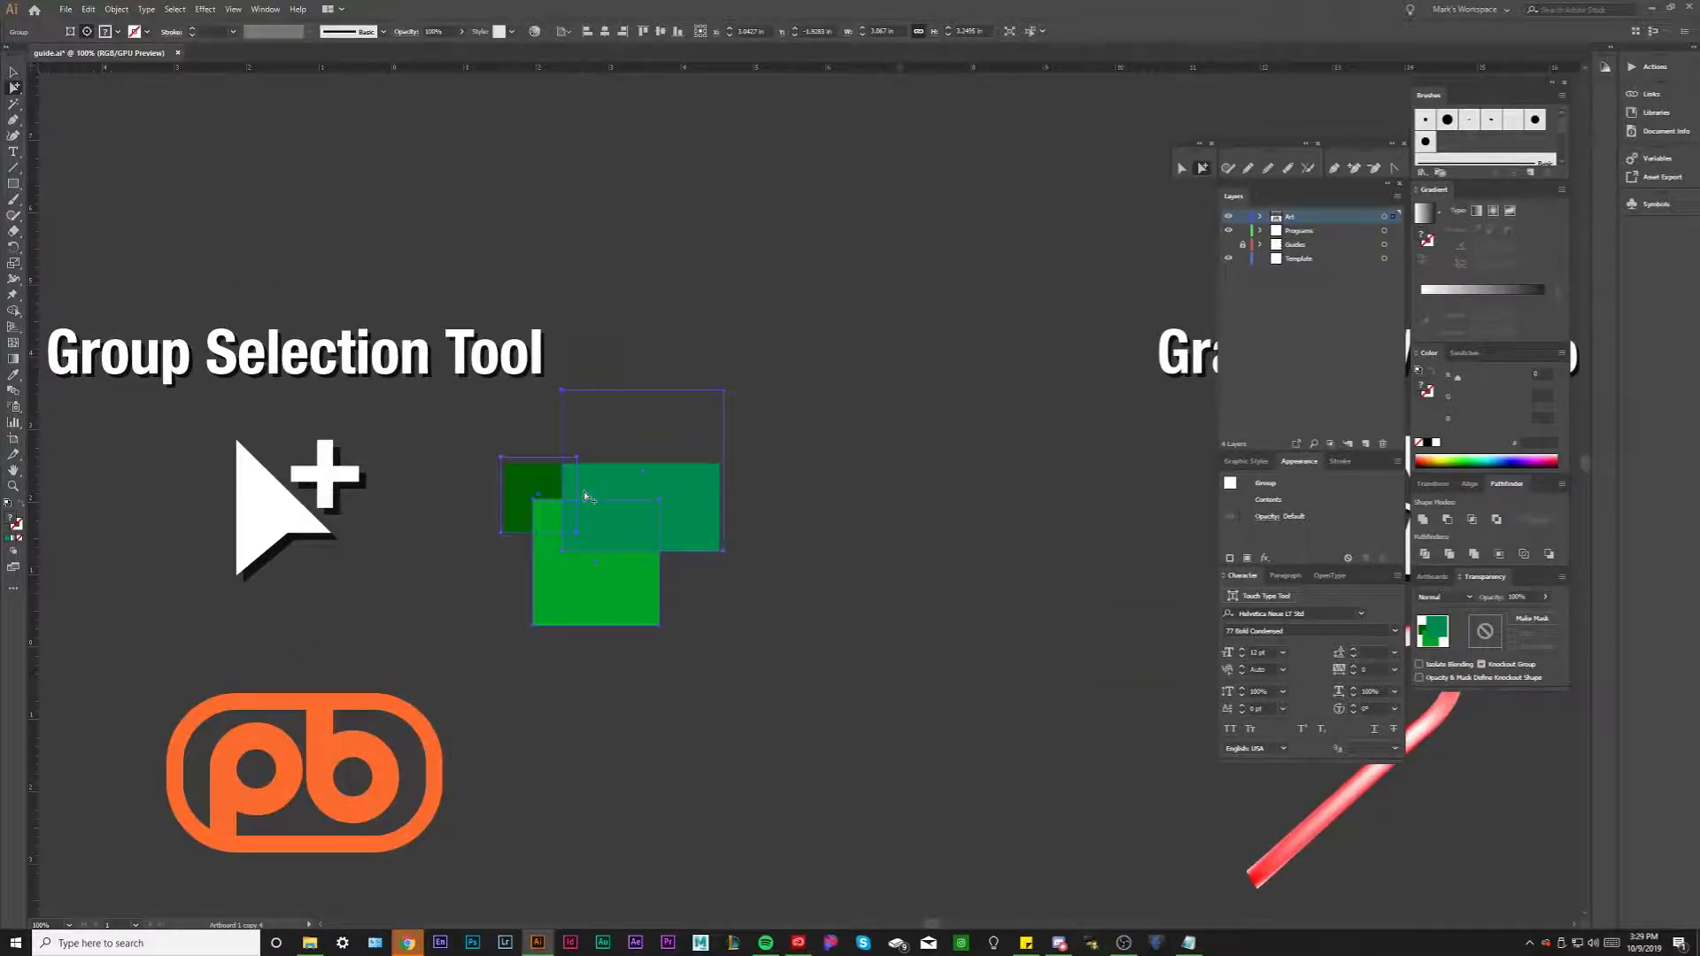
left_click_drag(583, 492, 697, 509)
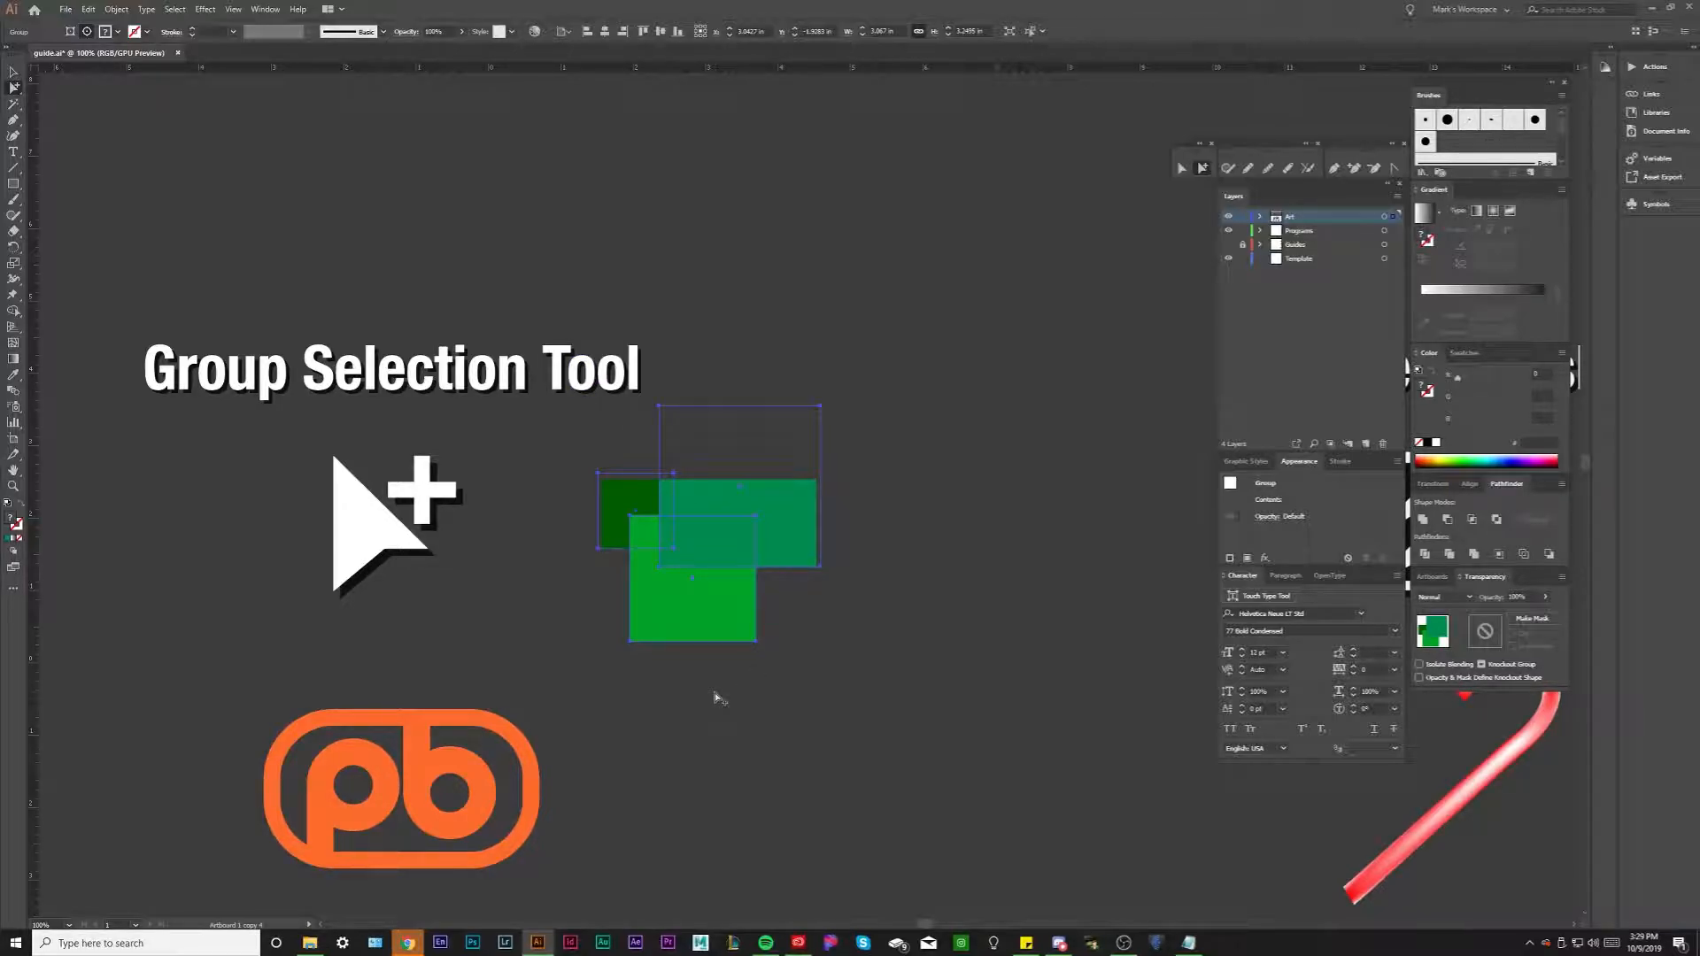
Move the light green square's lower-left anchor point inward with the Direct Selection tool and select the teal square
scroll(694, 710, "up", 1)
left_click_drag(598, 610, 645, 559)
left_click(874, 488)
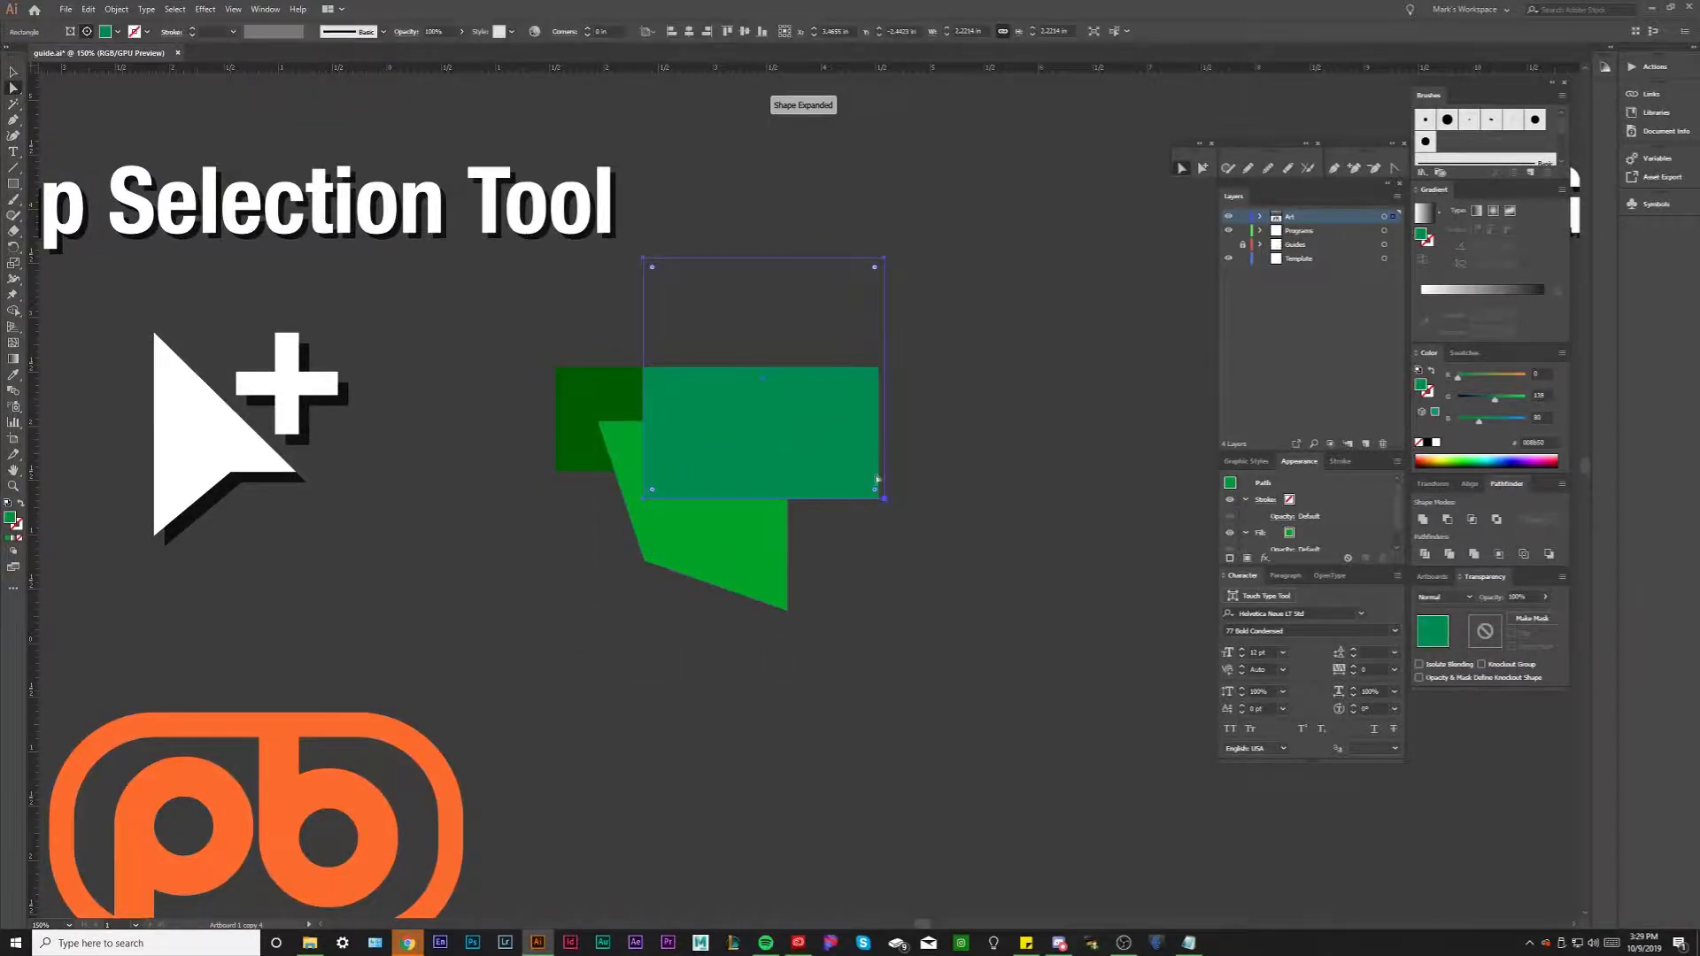
left_click(880, 436)
scroll(833, 433, "down", 1)
Switch to the Group Selection tool, clear the selection, and select the whole inner group of green shapes
left_click_drag(18, 88, 48, 106)
left_click(854, 774)
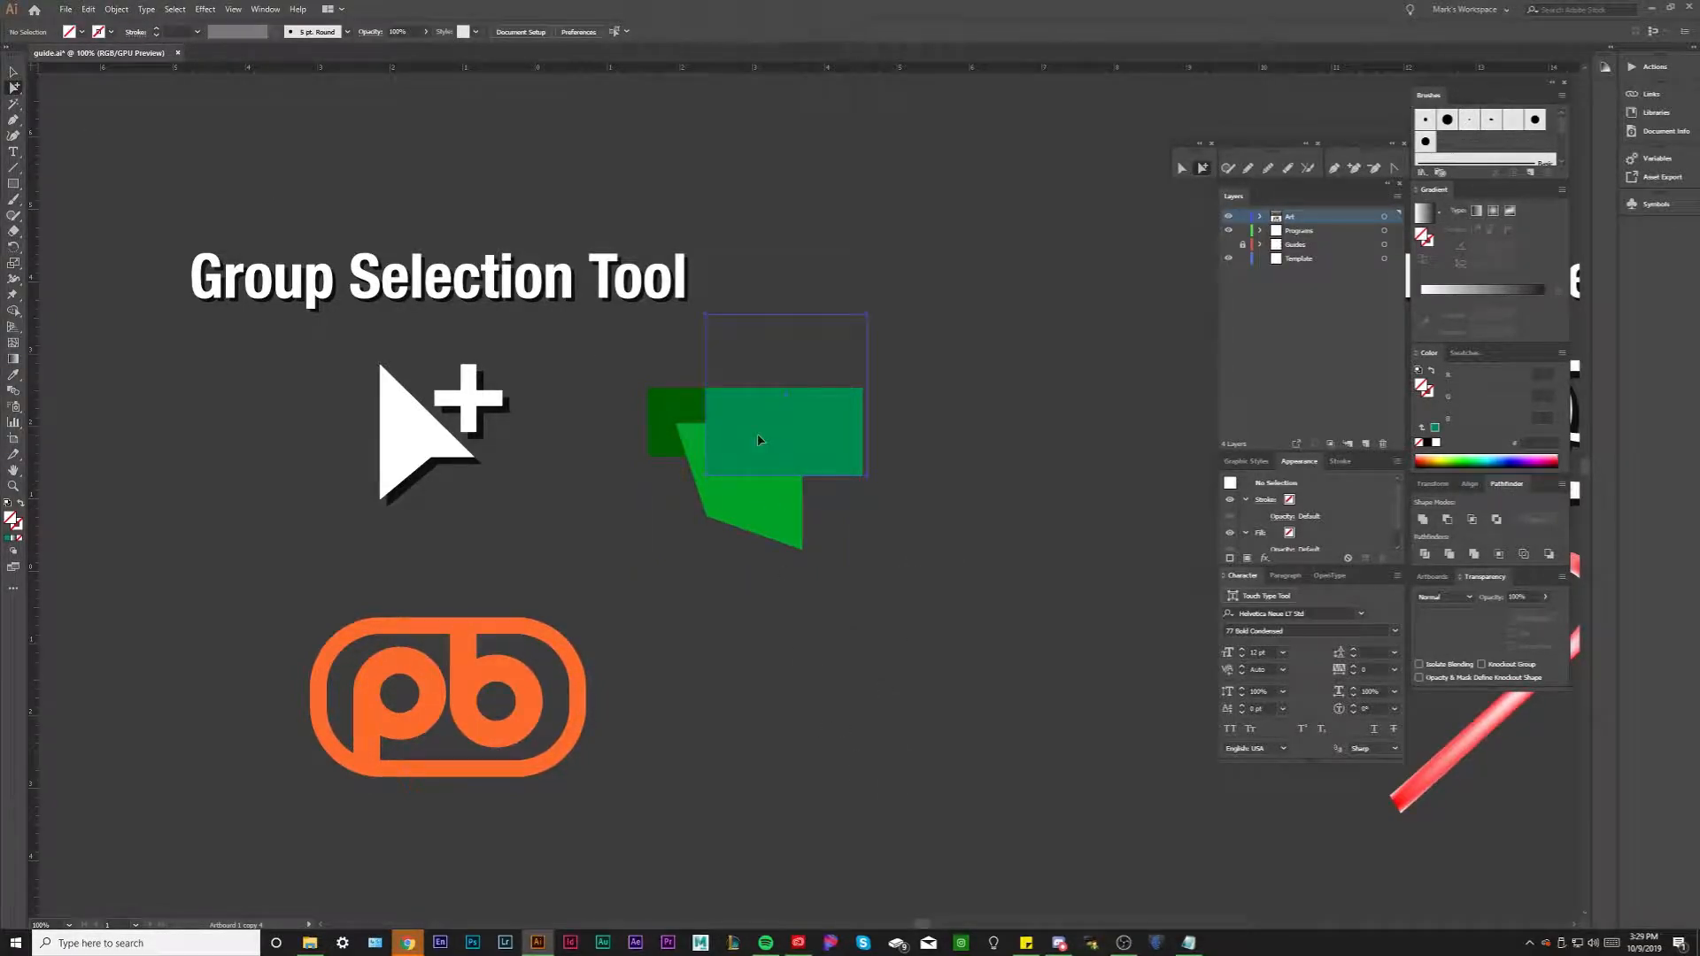
double_click(759, 440)
Select the inner cutout paths of the pb logo with the Group Selection tool and clear the selection
left_click_drag(888, 694, 792, 675)
left_click(434, 623)
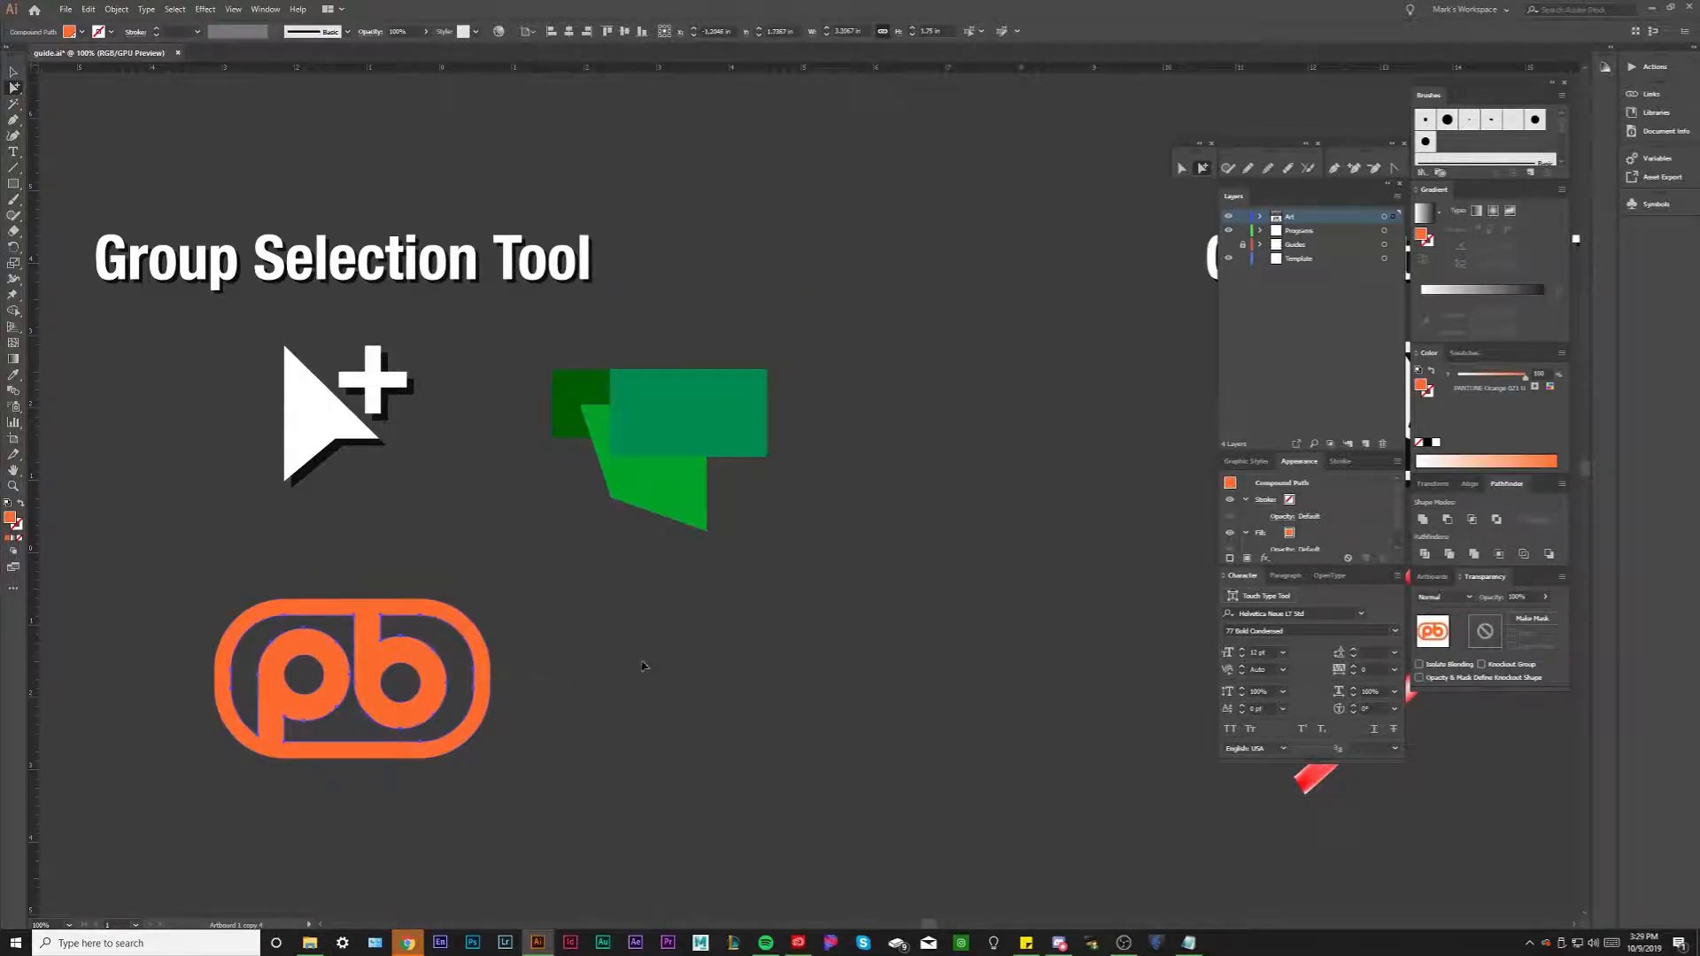
key("ctrl+c")
key("ctrl+v")
left_click(606, 789, "ctrl")
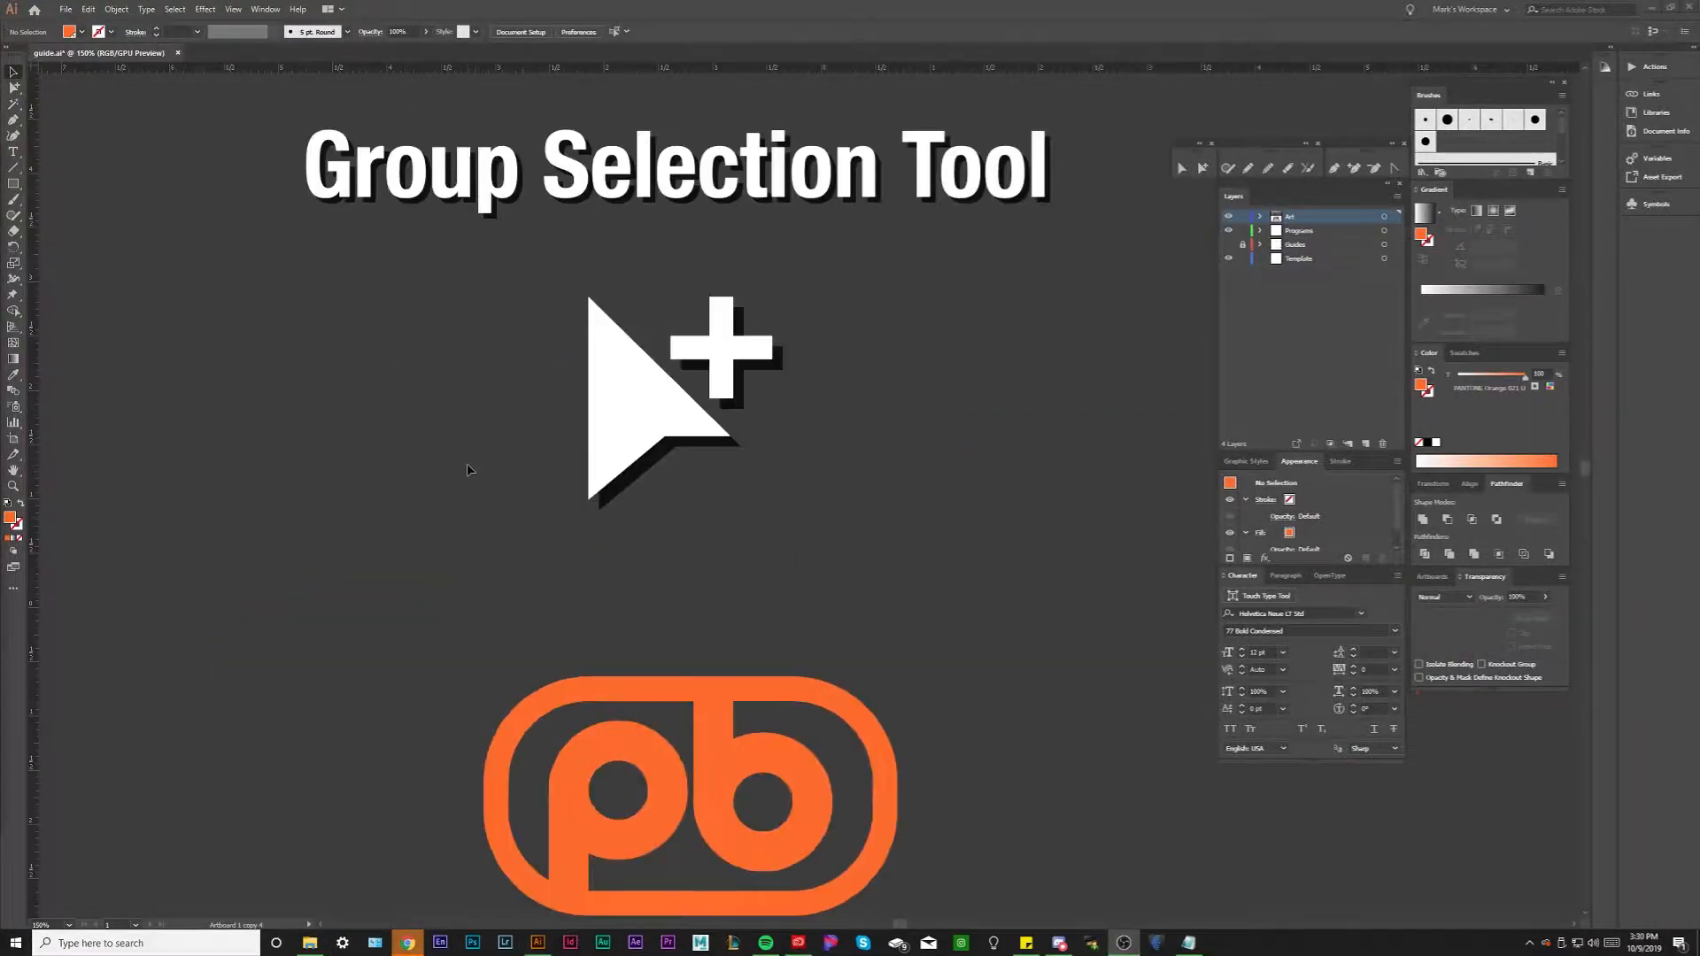
Examine the Gradient Mesh Tool example with its mesh icon and the candy cane below the heading
left_click(467, 465)
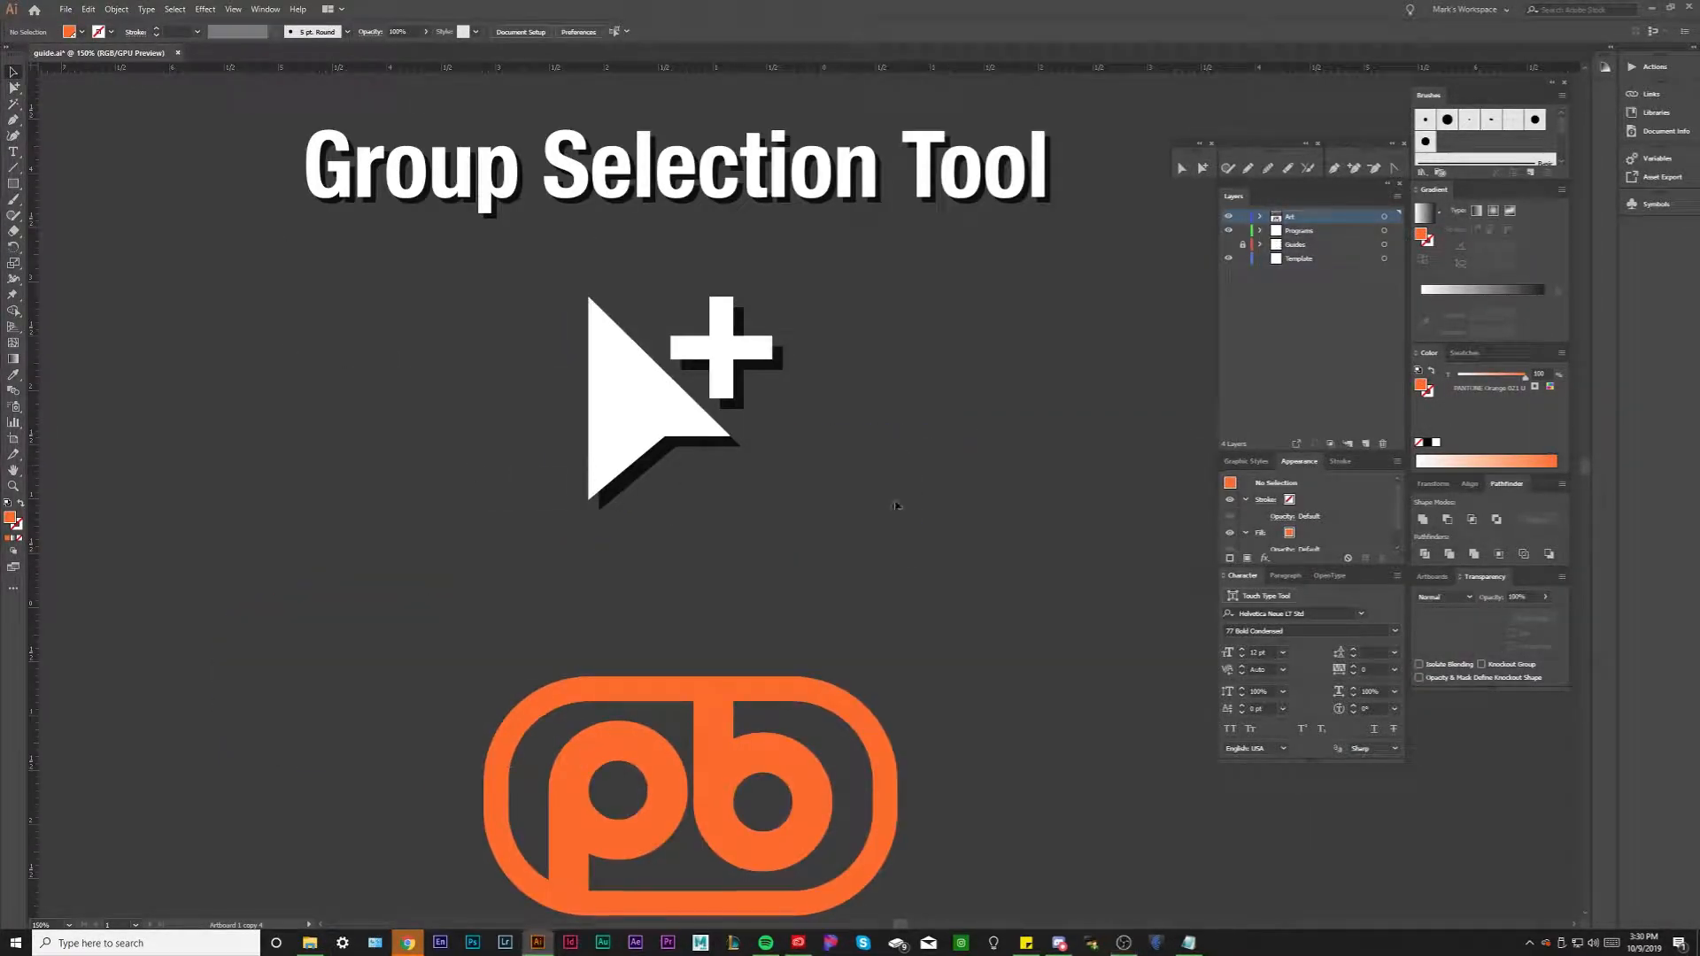
left_click_drag(945, 494, 95, 463)
left_click_drag(660, 486, 159, 436)
left_click_drag(741, 470, 547, 470)
scroll(708, 462, "down", 1)
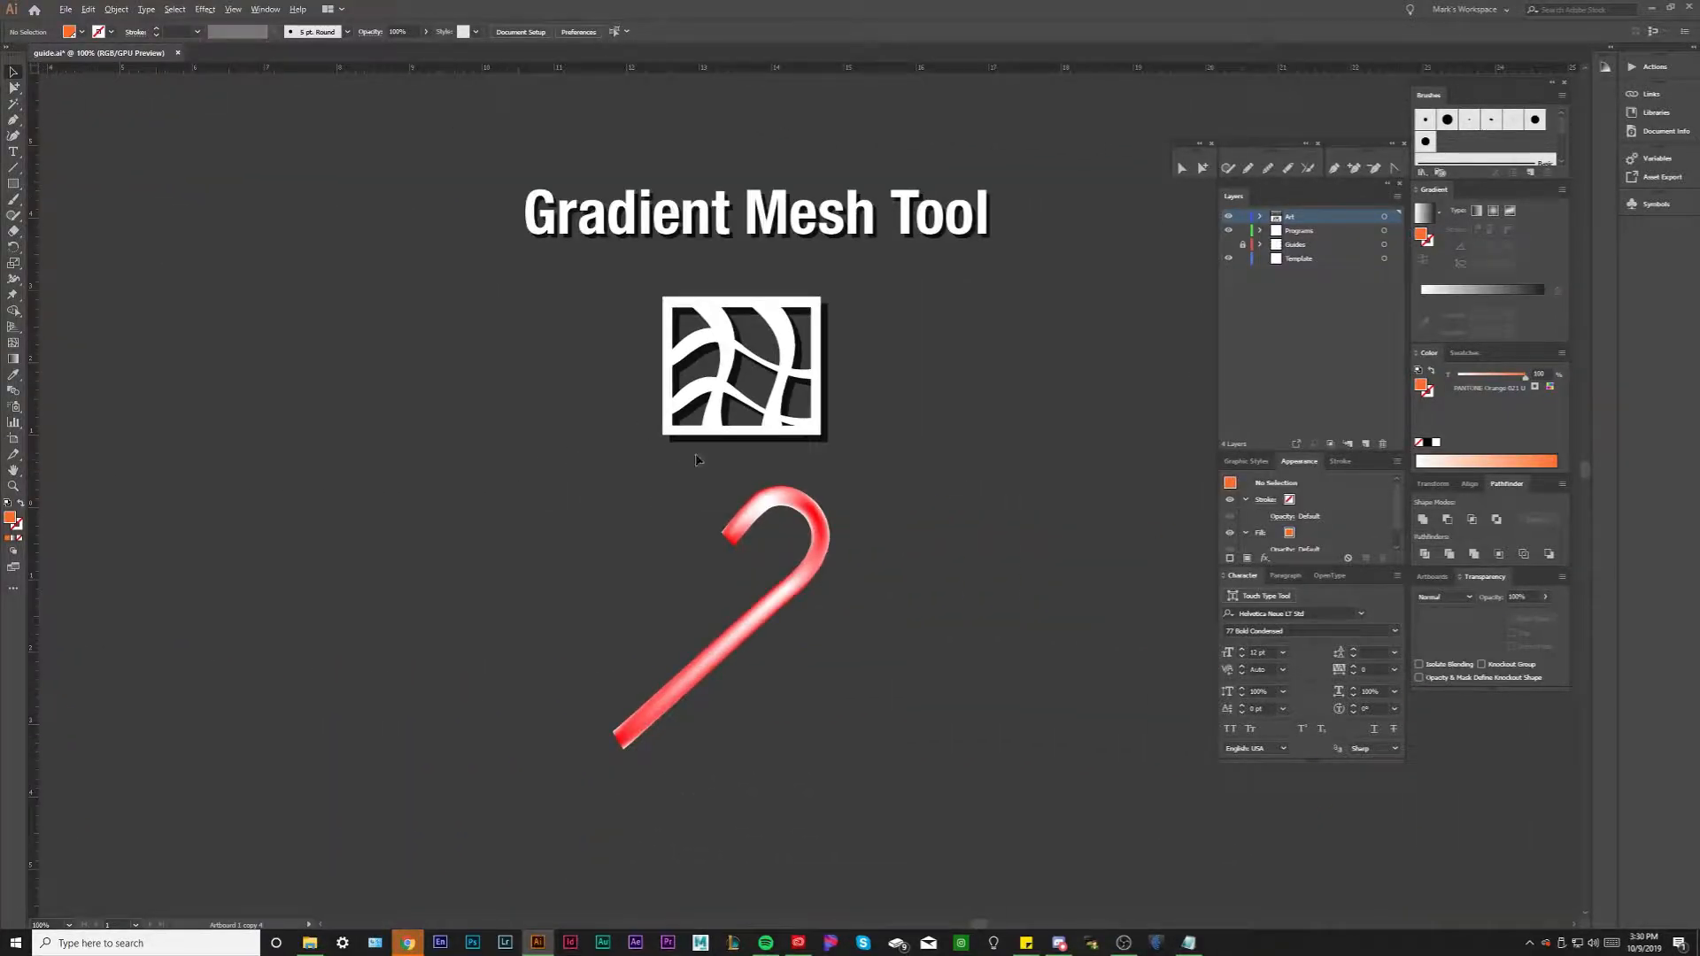
left_click_drag(535, 412, 486, 429)
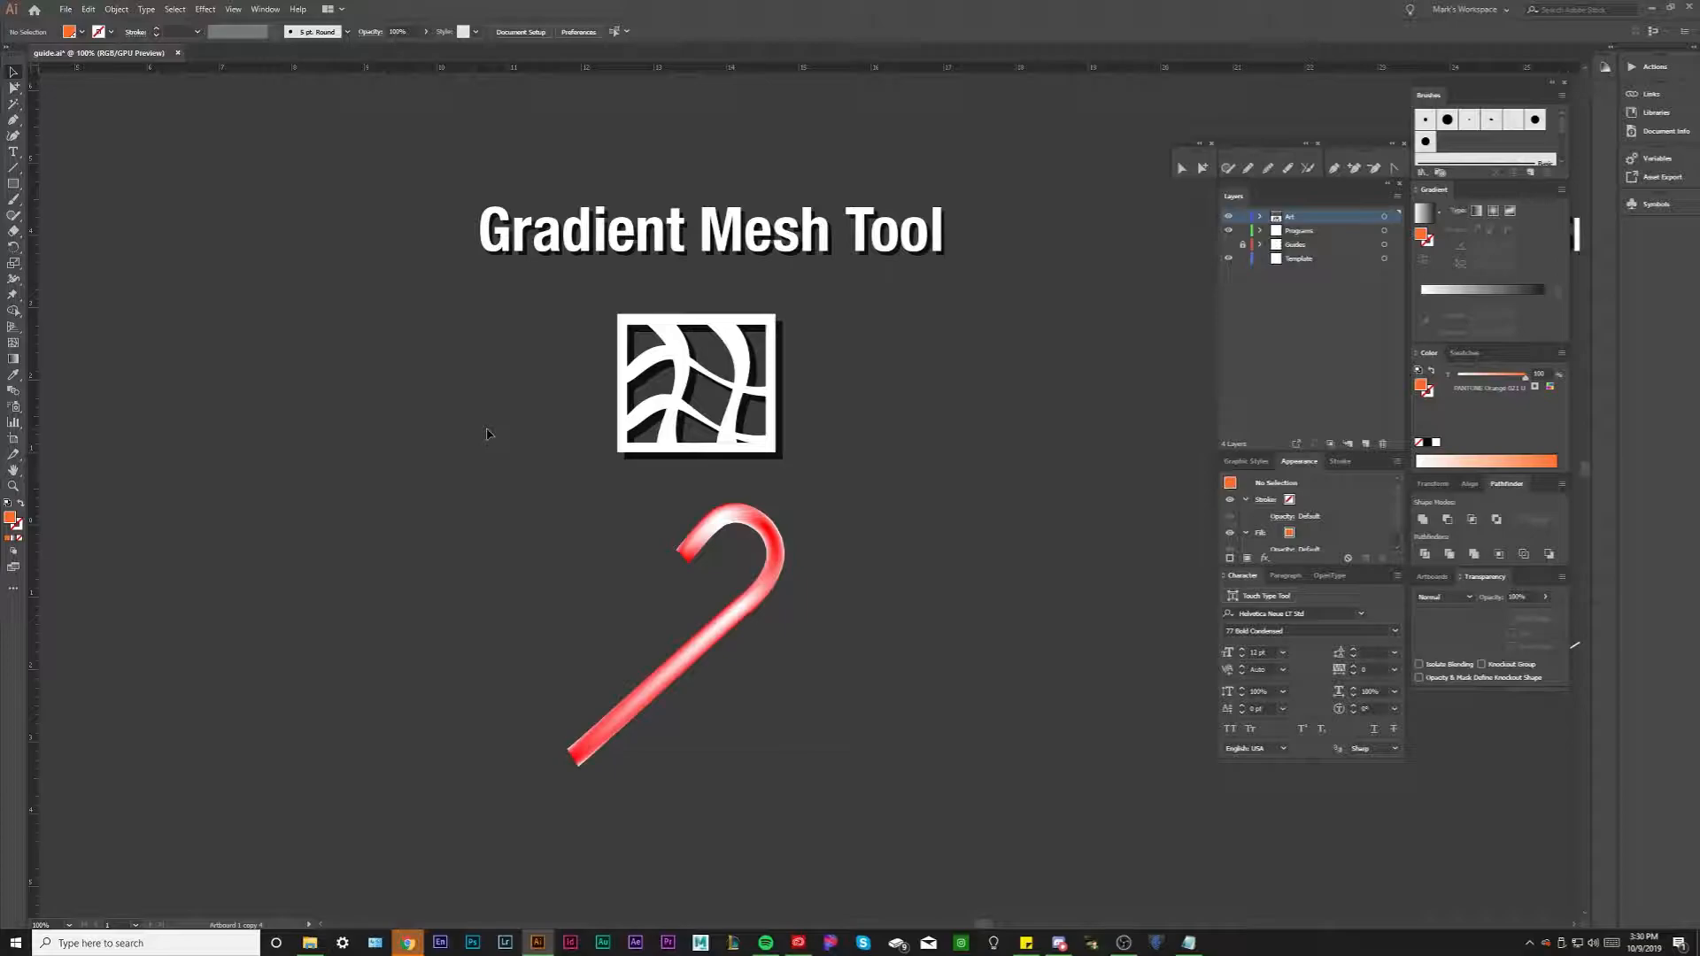
left_click_drag(486, 429, 489, 448)
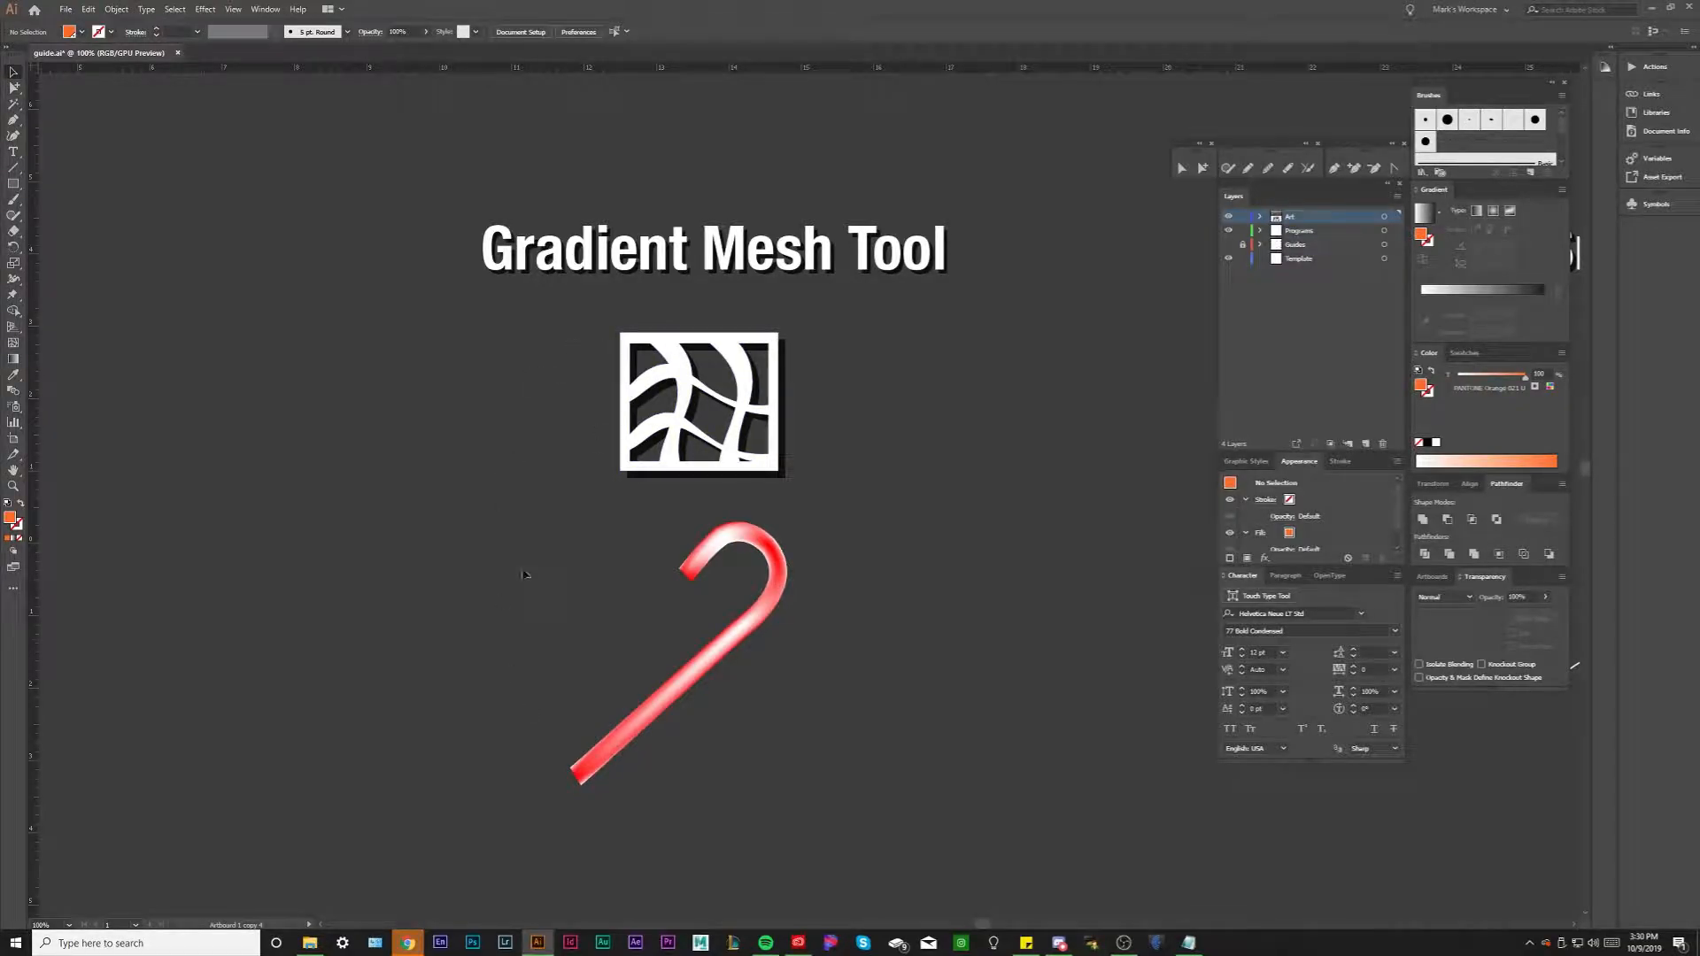
Draw an orange rectangle about 2.8 in wide and 1.37 in high to the left of the candy cane and select it
left_click(13, 183)
left_click_drag(254, 479, 456, 575)
key("ctrl+shift+a")
left_click(368, 479)
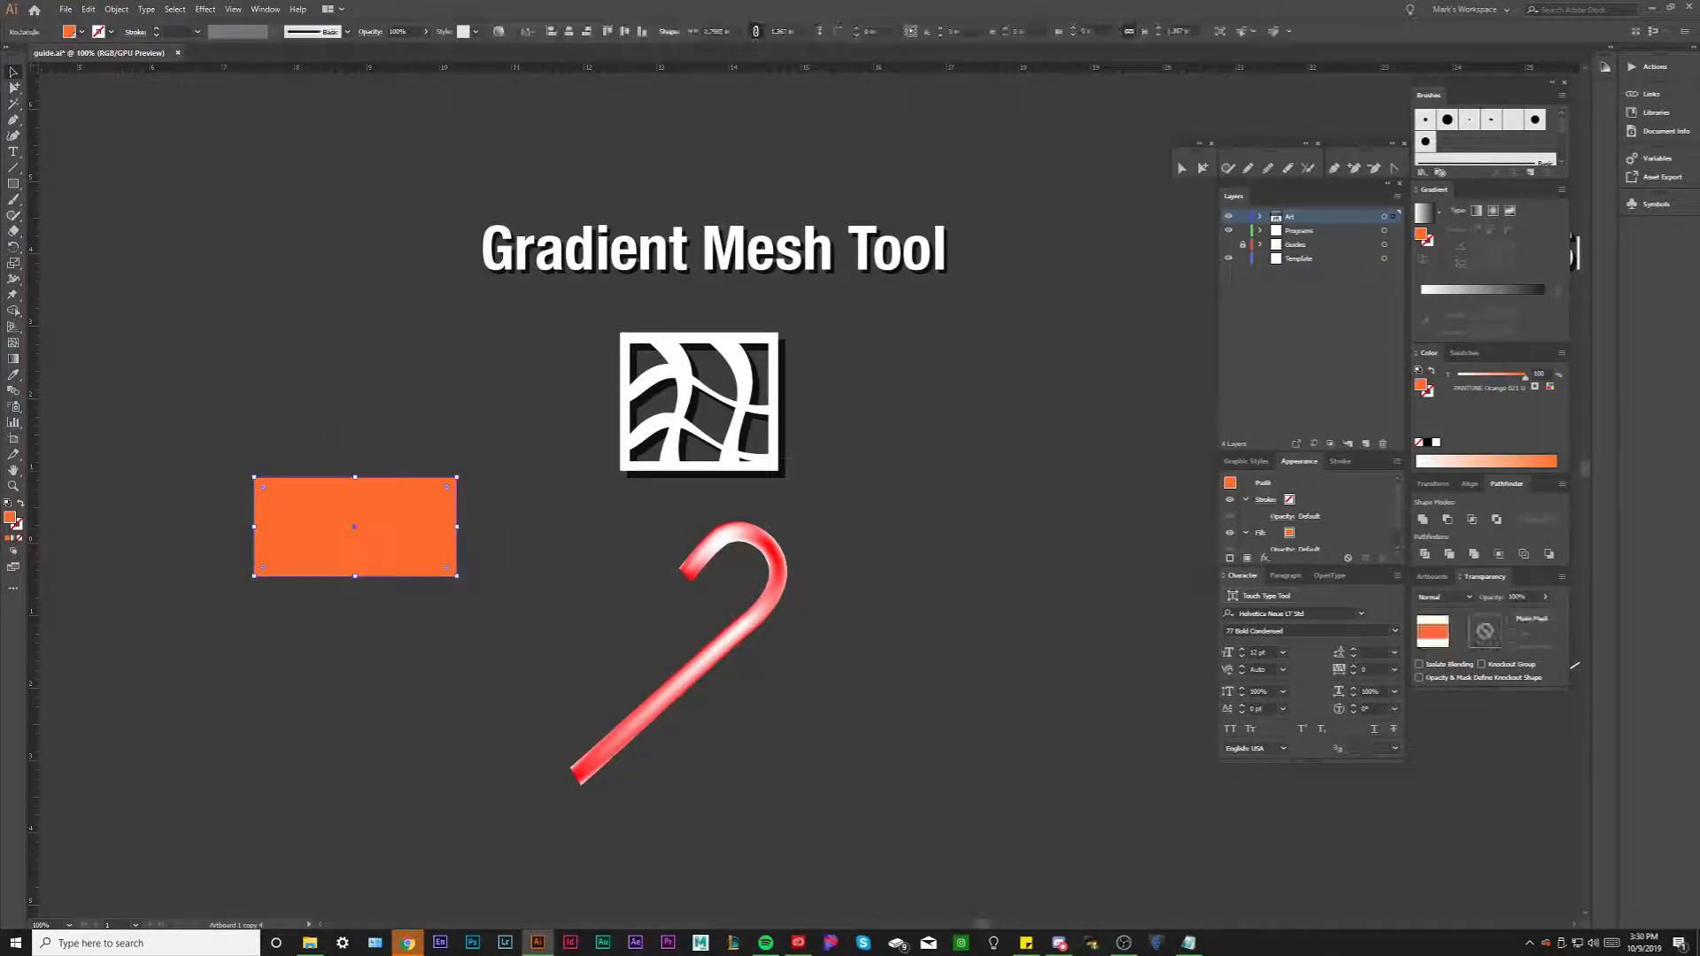
Fill the rectangle with a white-to-black linear gradient and redraw its direction horizontally with the Gradient tool
left_click(13, 537)
left_click(17, 359)
left_click_drag(285, 478, 515, 646)
left_click_drag(447, 577, 314, 524)
left_click(290, 485)
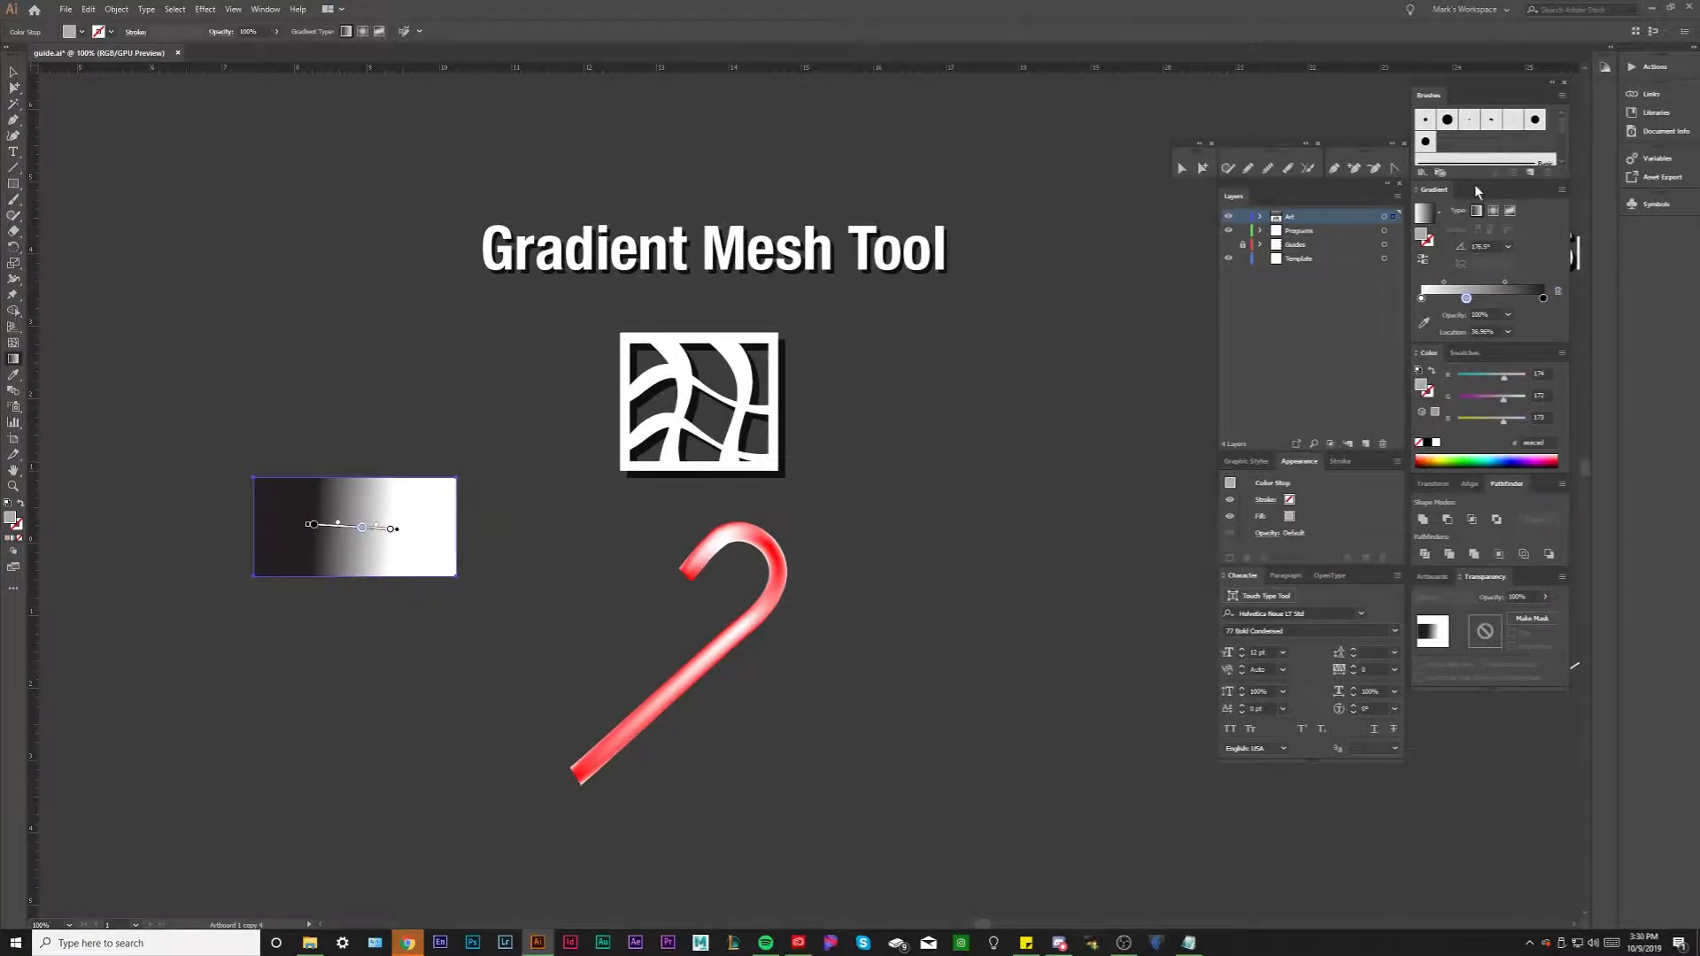
left_click_drag(247, 474, 204, 469)
left_click_drag(553, 532, 307, 526)
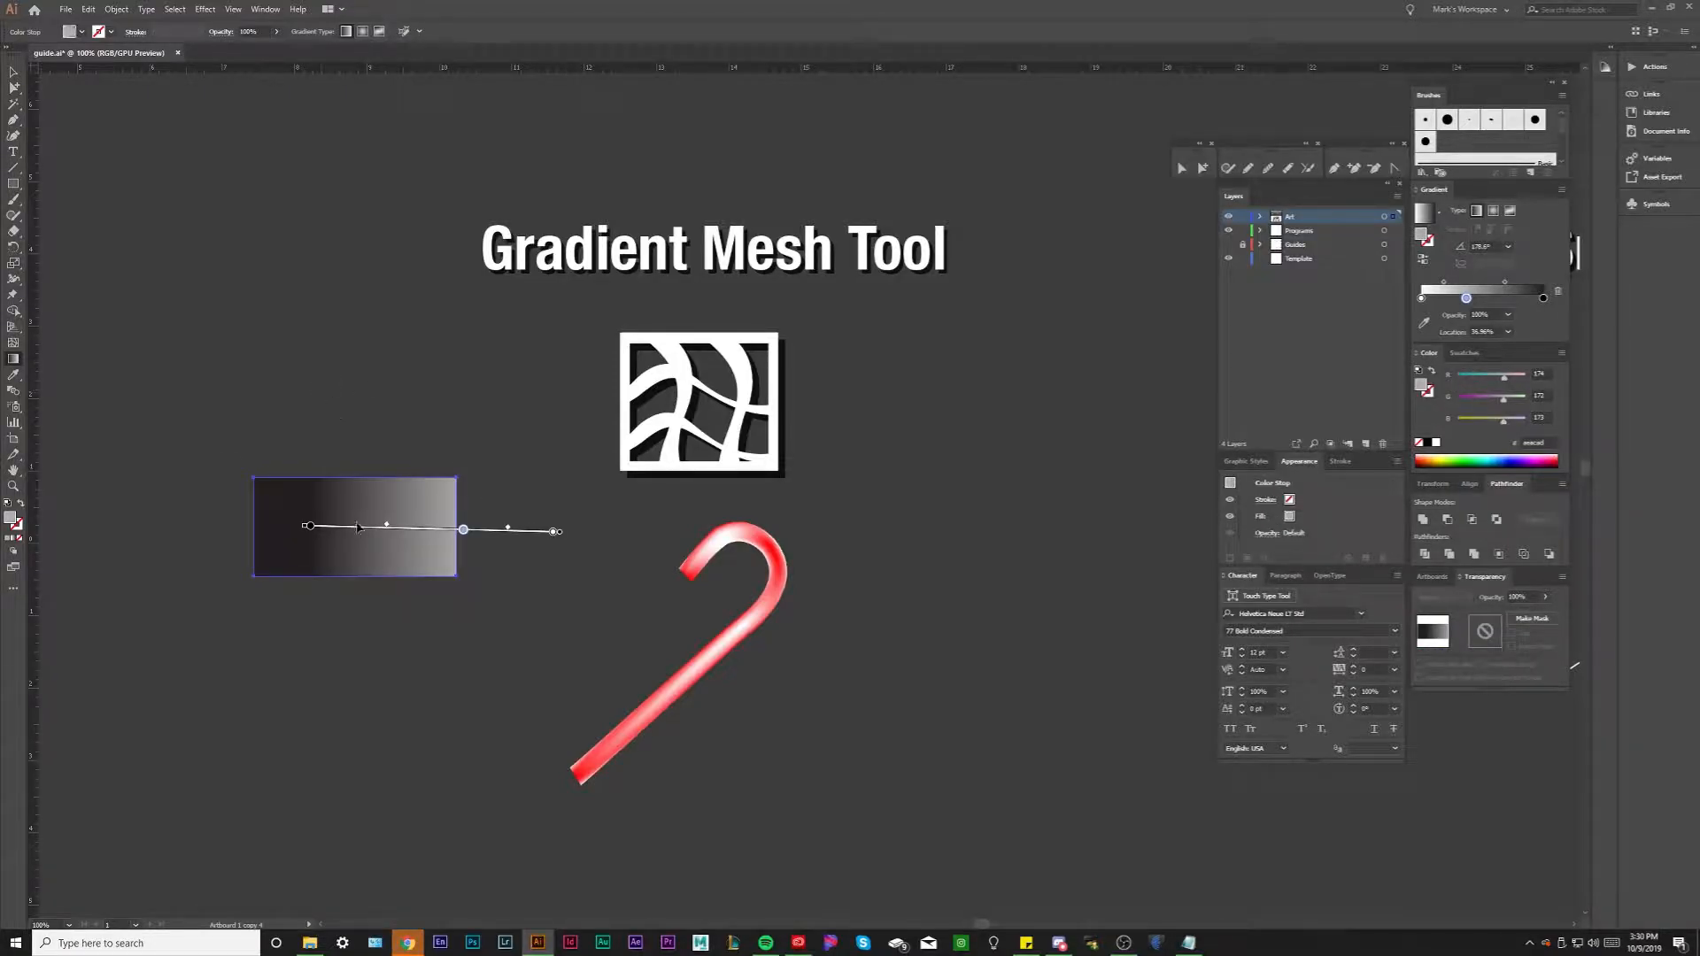
Redraw the rectangle's linear gradient at several angles with the Gradient tool, finishing with a nearly vertical one from light to dark
left_click_drag(228, 409, 337, 511)
left_click_drag(334, 454, 369, 570)
left_click_drag(363, 425, 388, 636)
scroll(296, 553, "up", 1)
left_click_drag(646, 534, 317, 508)
scroll(390, 542, "up", 1)
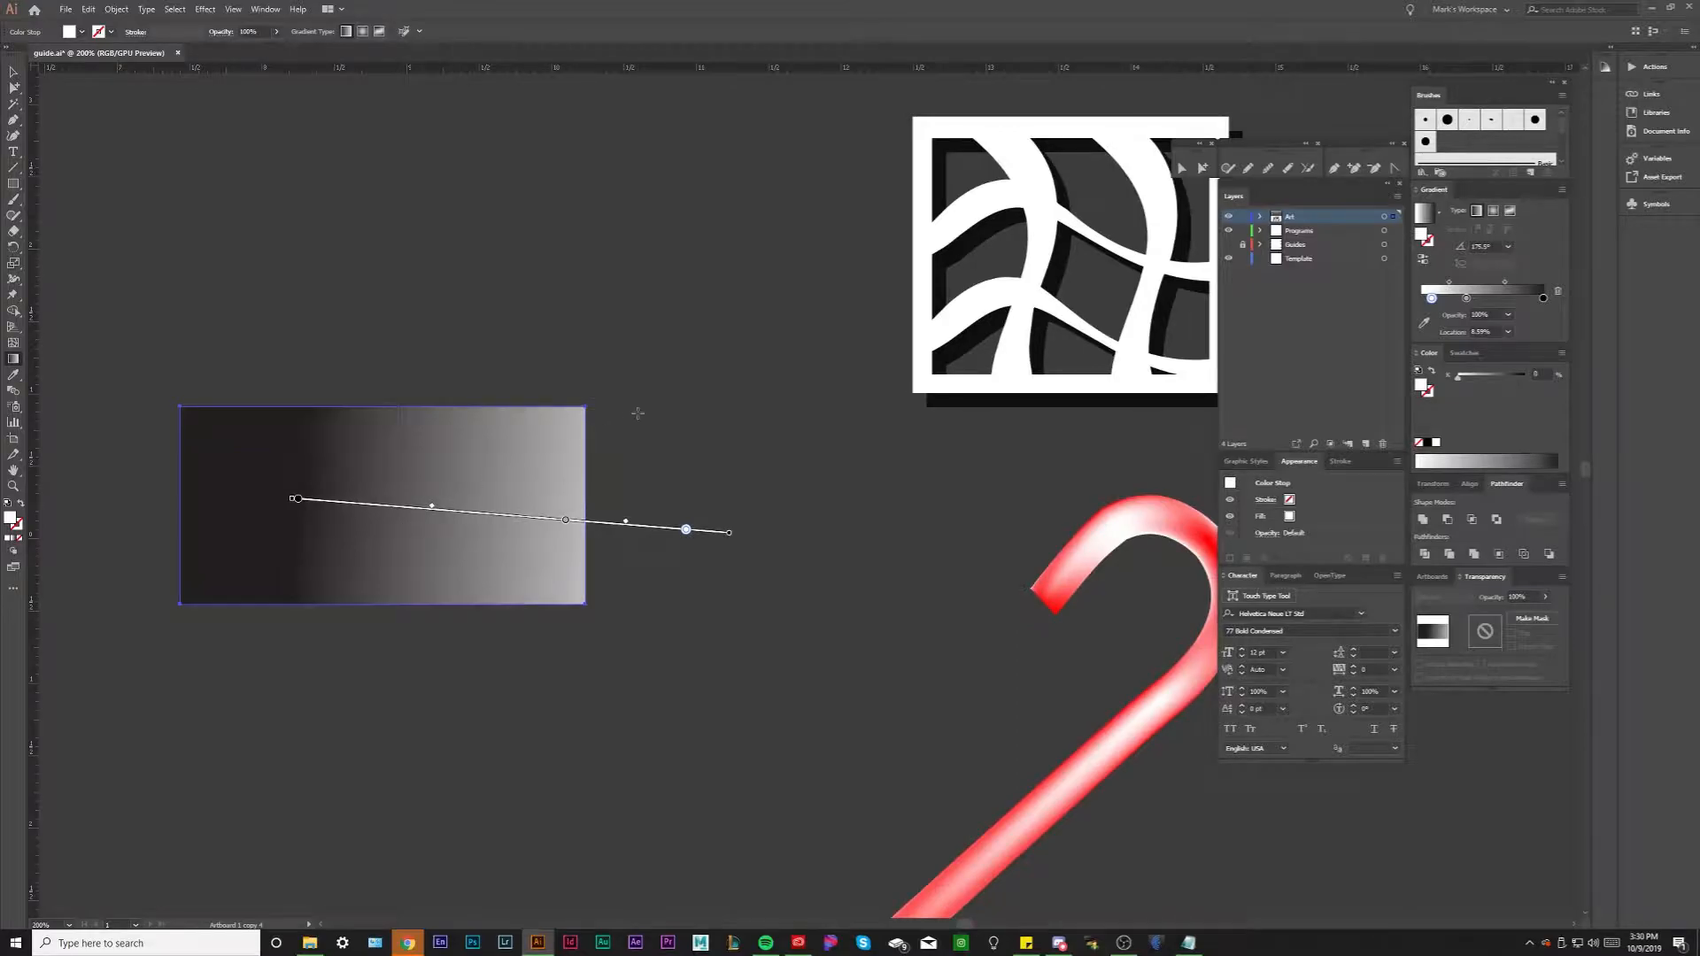
left_click_drag(575, 429, 339, 522)
left_click_drag(622, 390, 346, 519)
left_click_drag(222, 302, 369, 488)
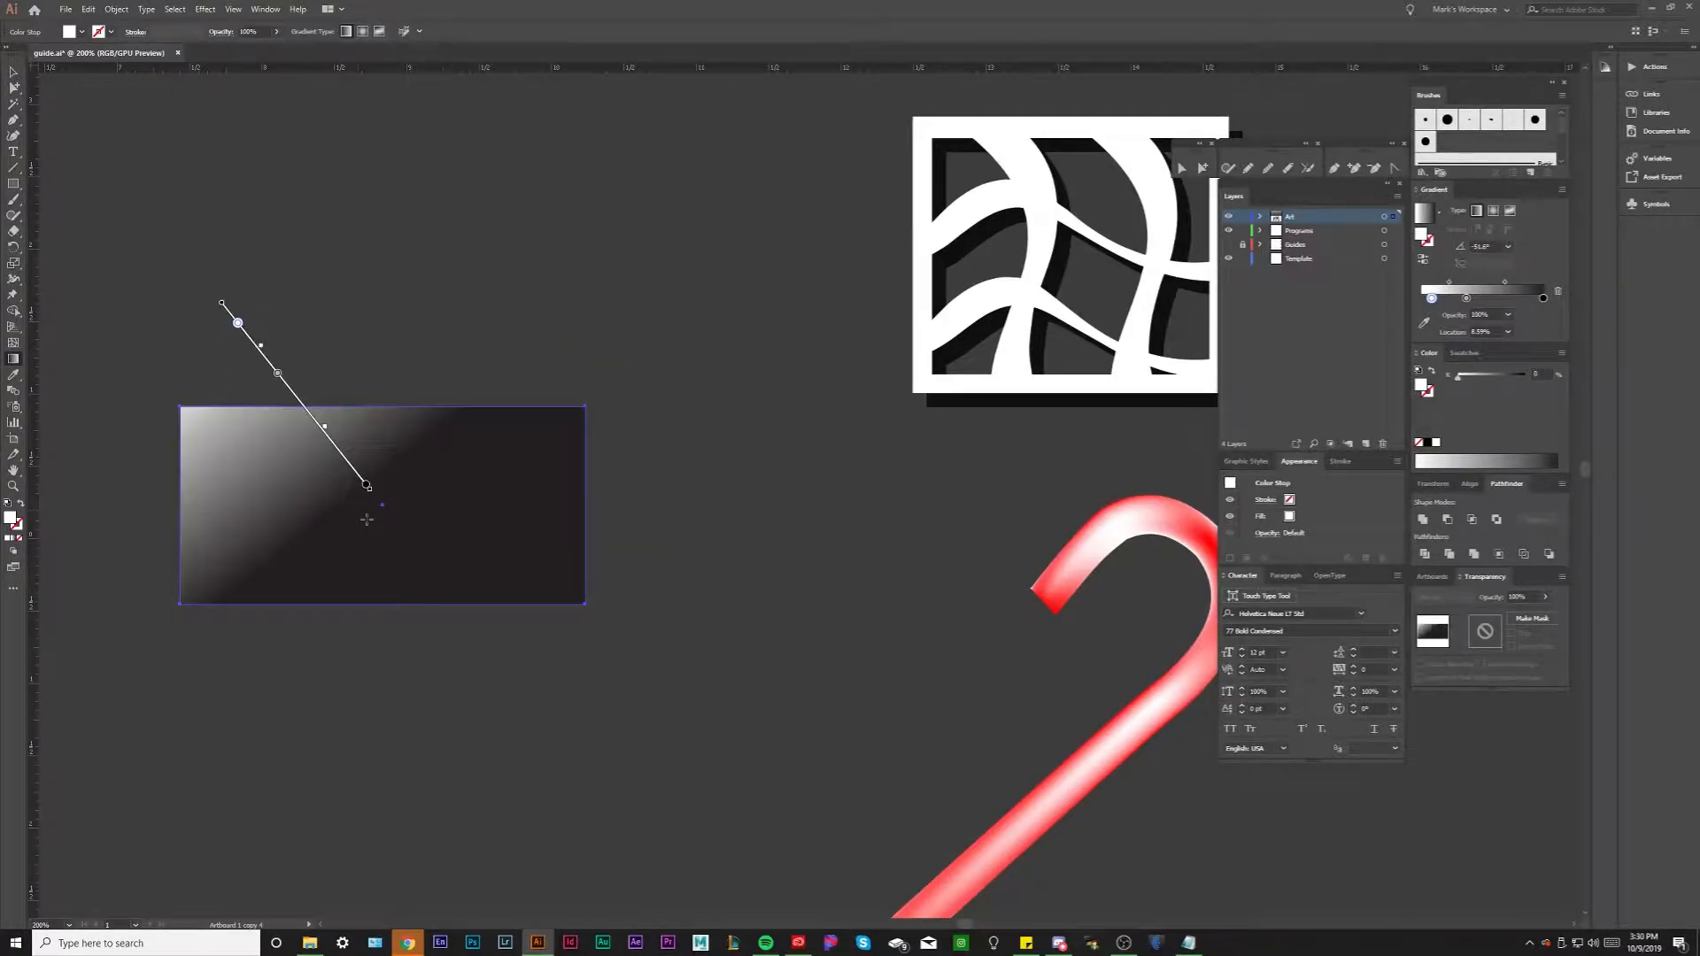
left_click_drag(377, 359, 383, 615)
Delete the gradient-filled rectangle with the Selection tool active
scroll(365, 616, "down", 3)
left_click(14, 72)
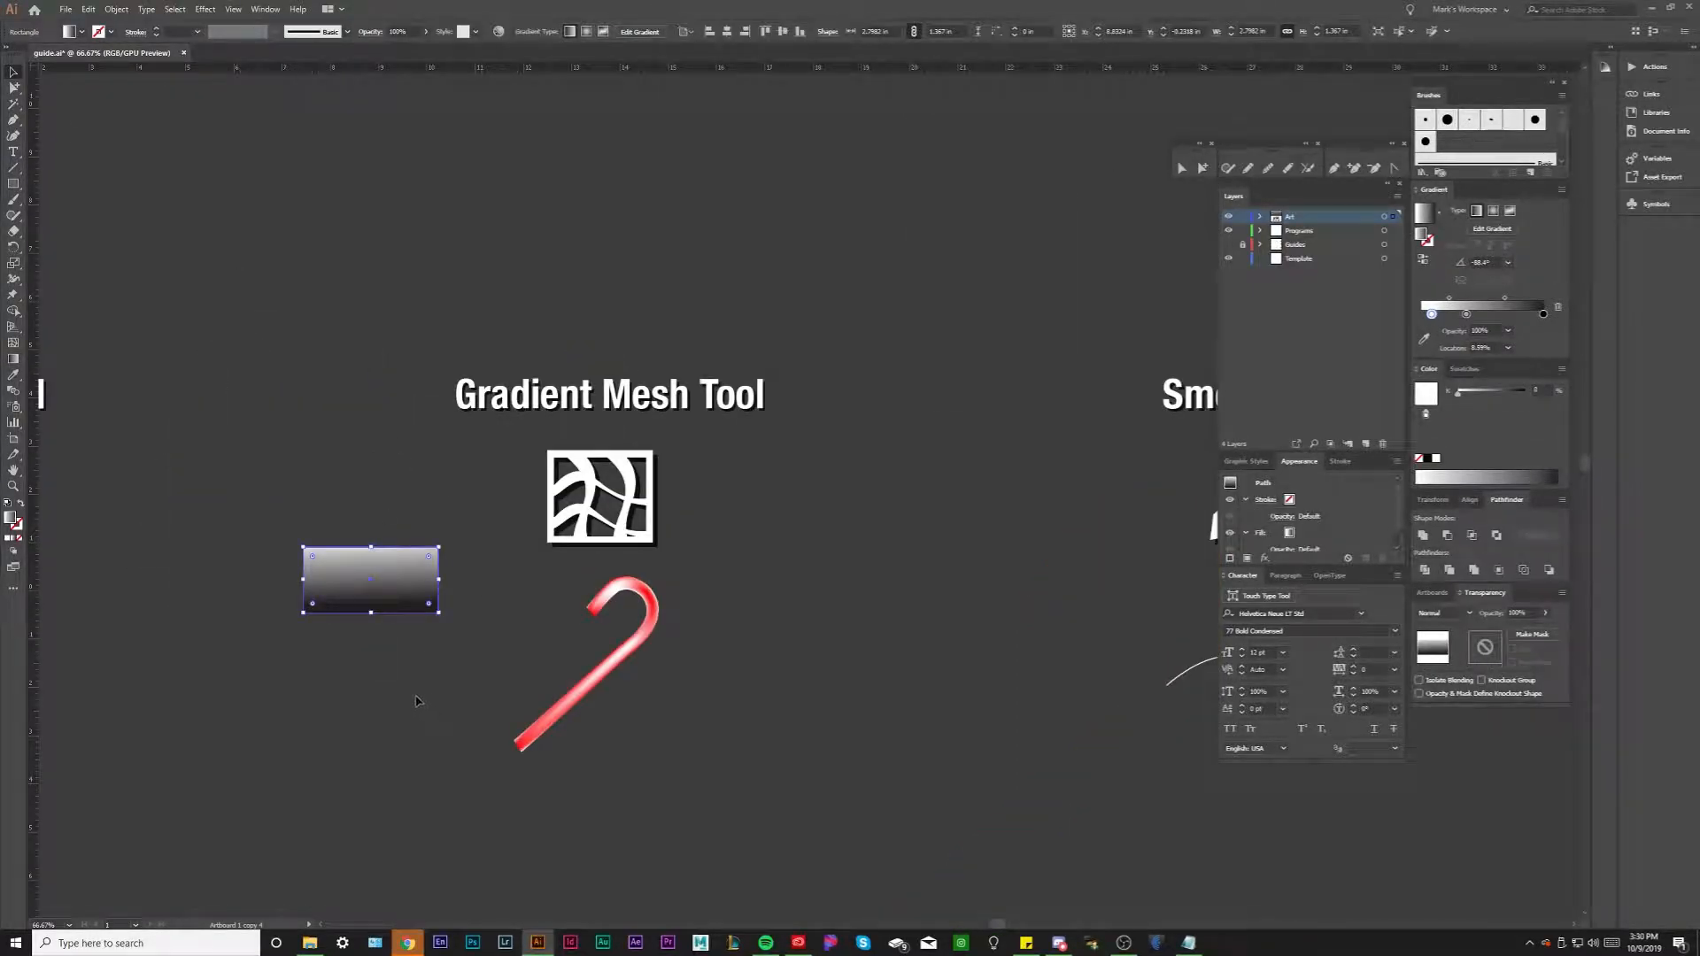
key("Delete")
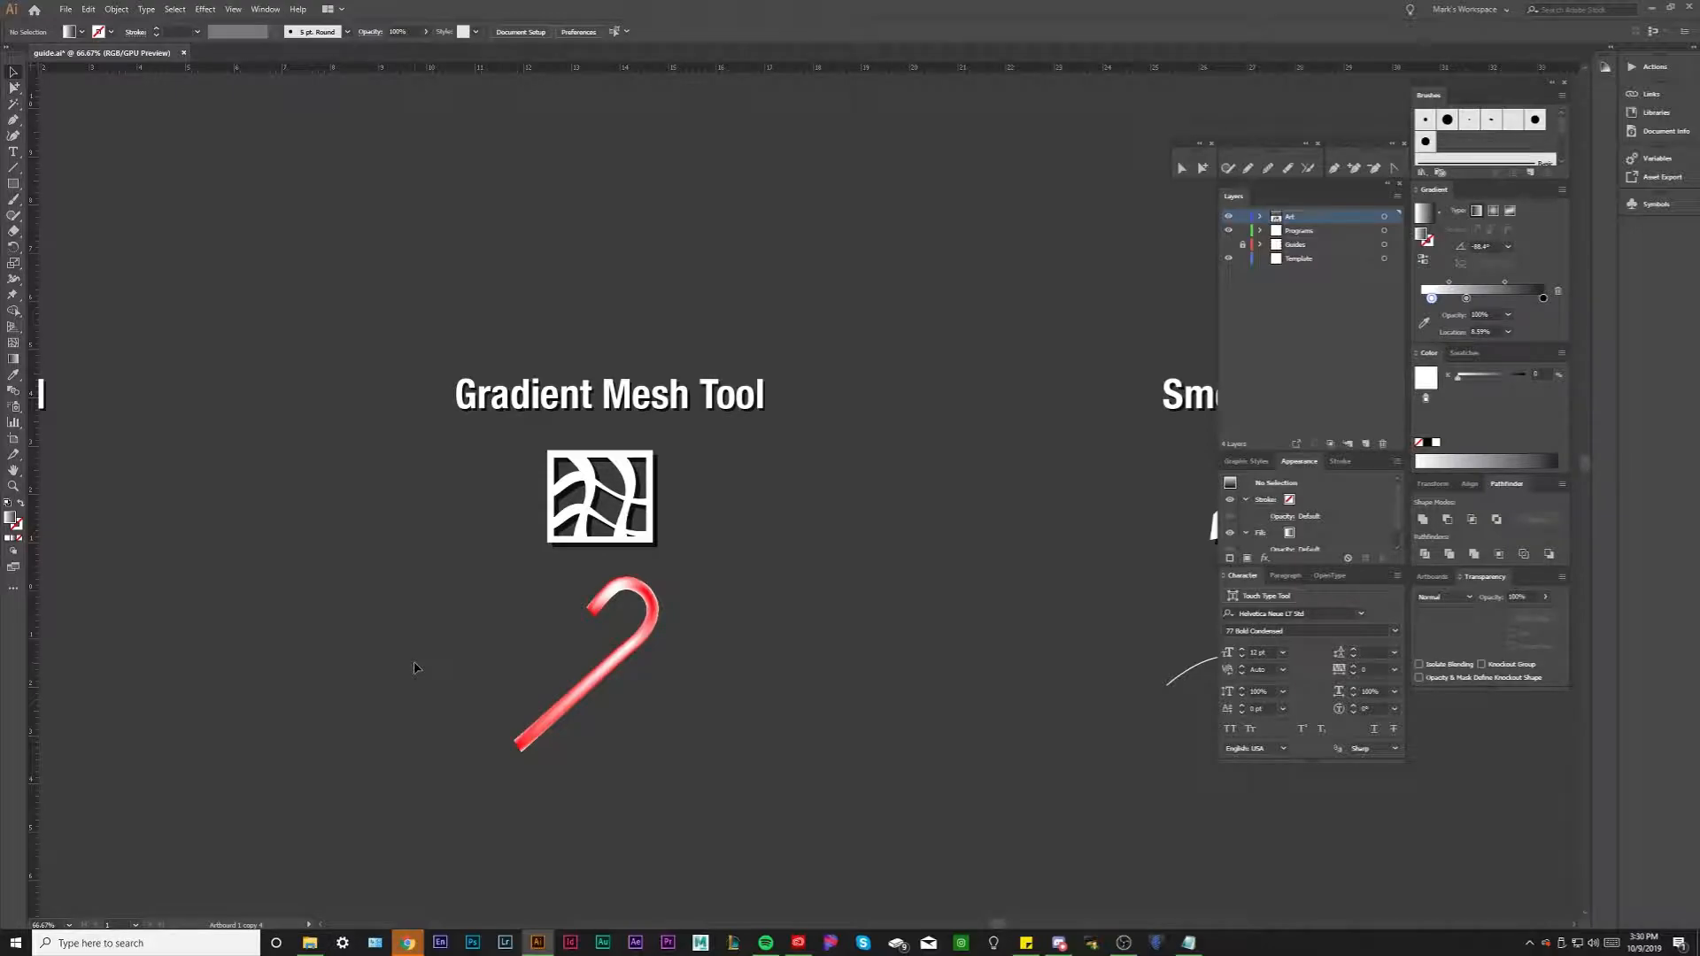
Examine the mesh lines and mesh points at the tip of the candy cane's hook with the Direct Selection tool
scroll(414, 667, "up", 1)
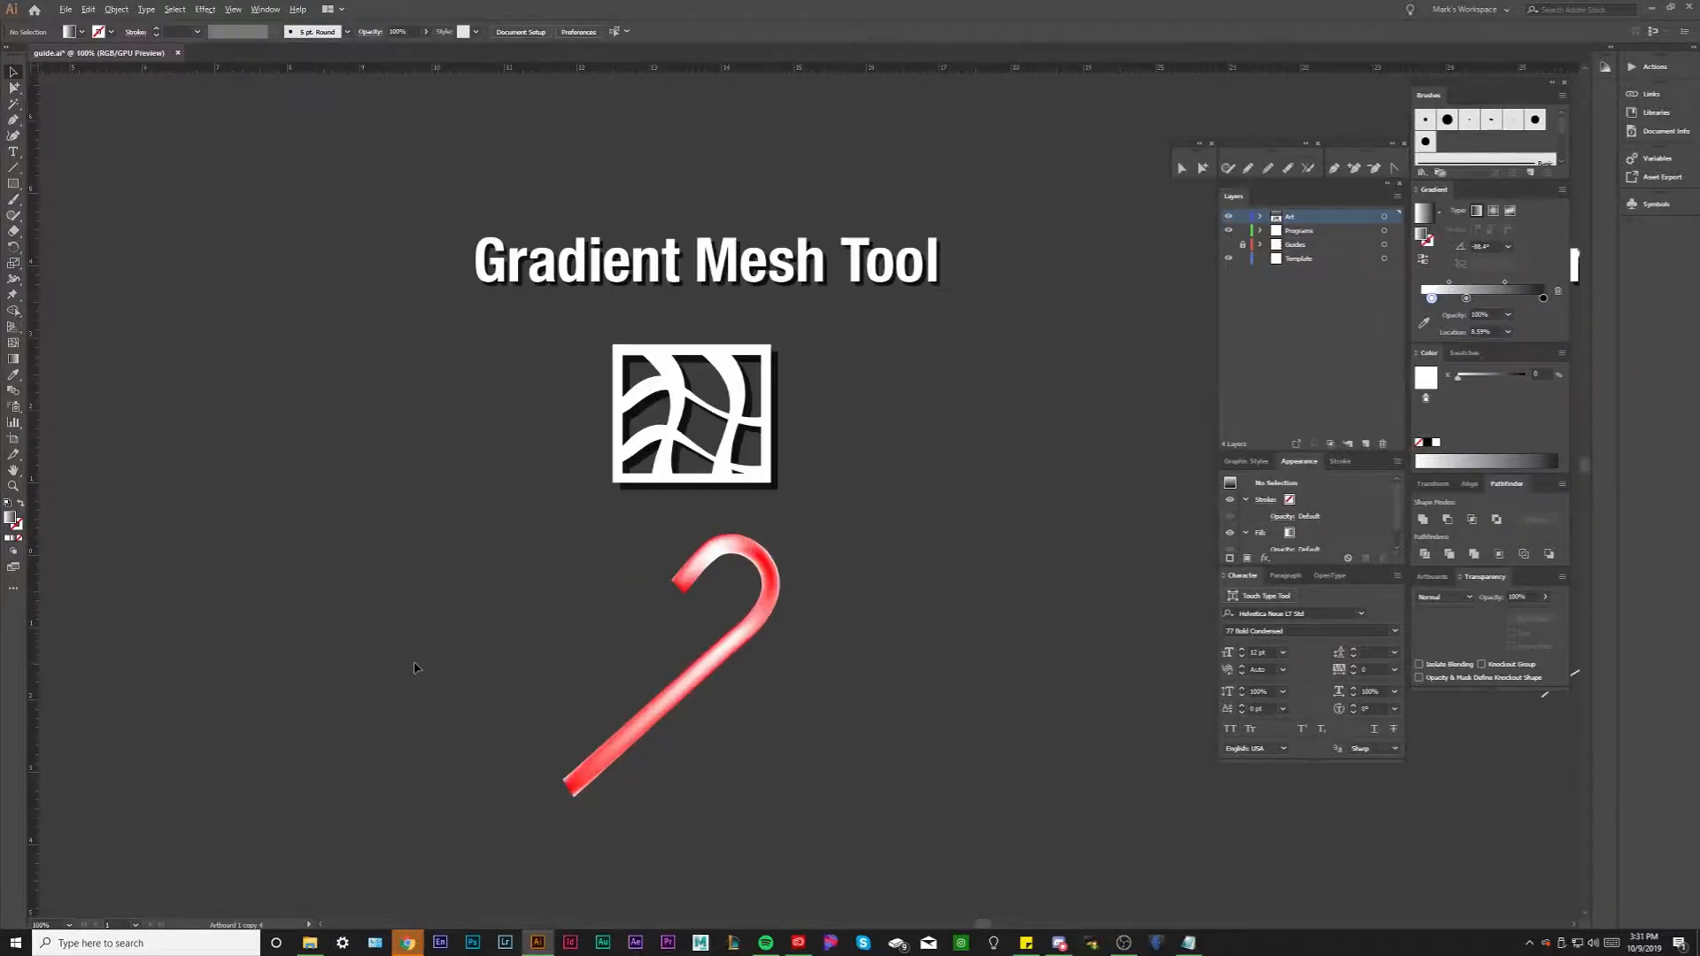
left_click_drag(416, 668, 390, 667)
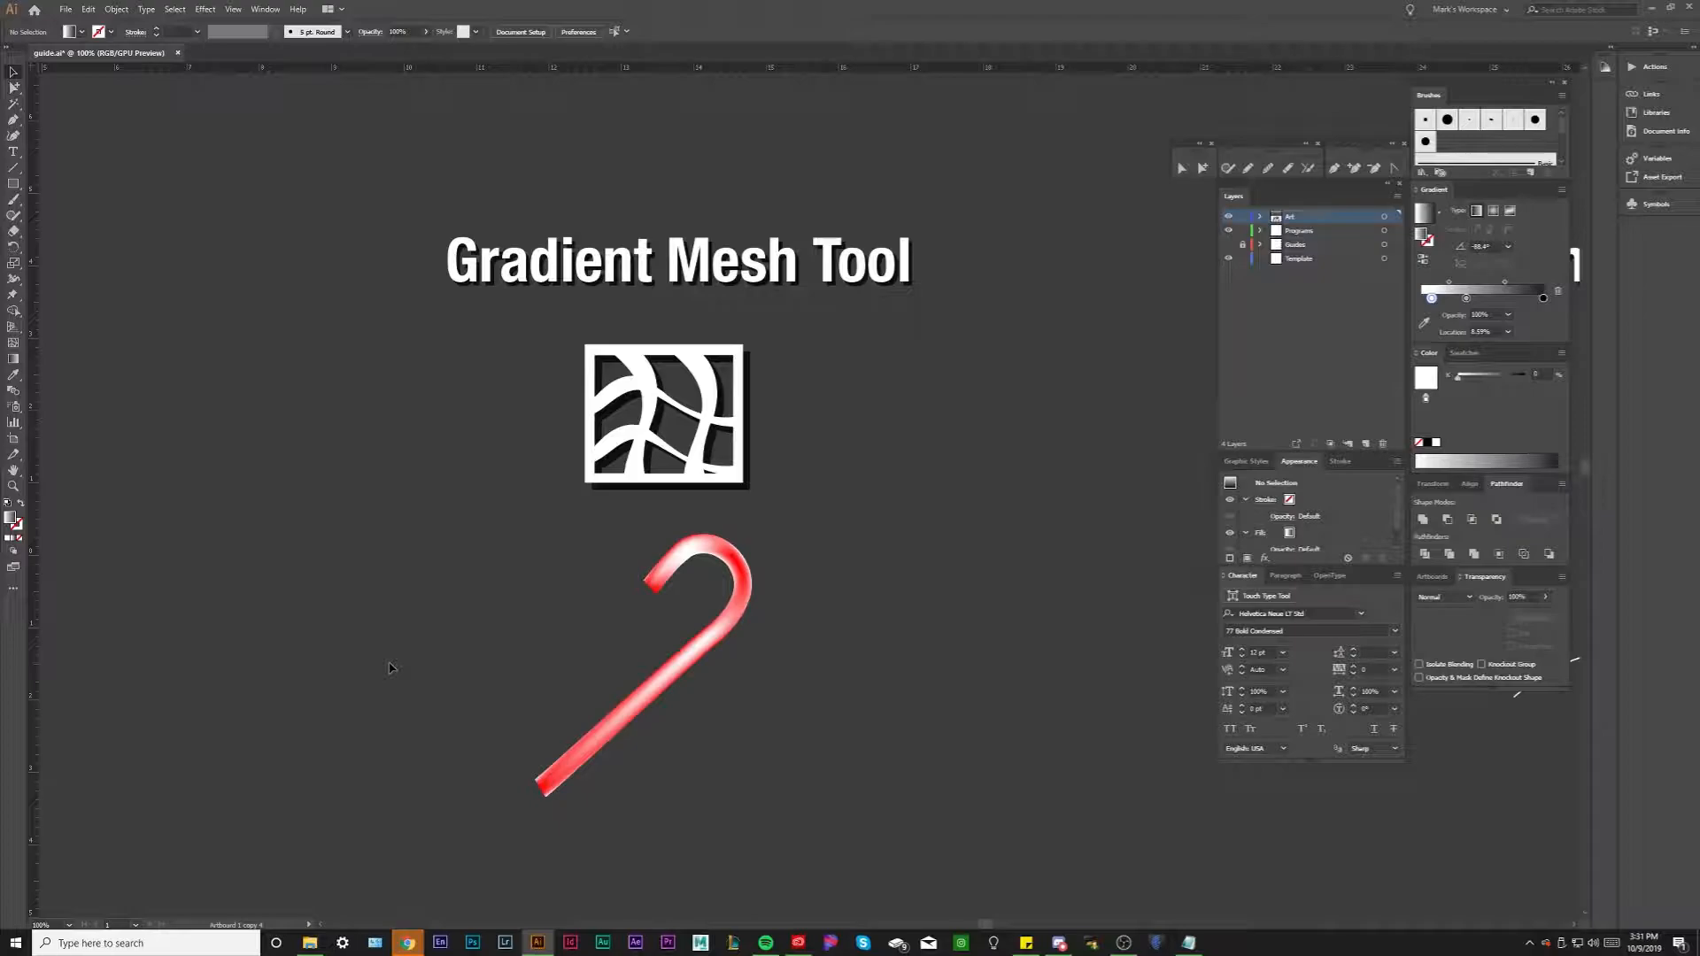
left_click_drag(390, 667, 467, 554)
scroll(662, 483, "up", 1)
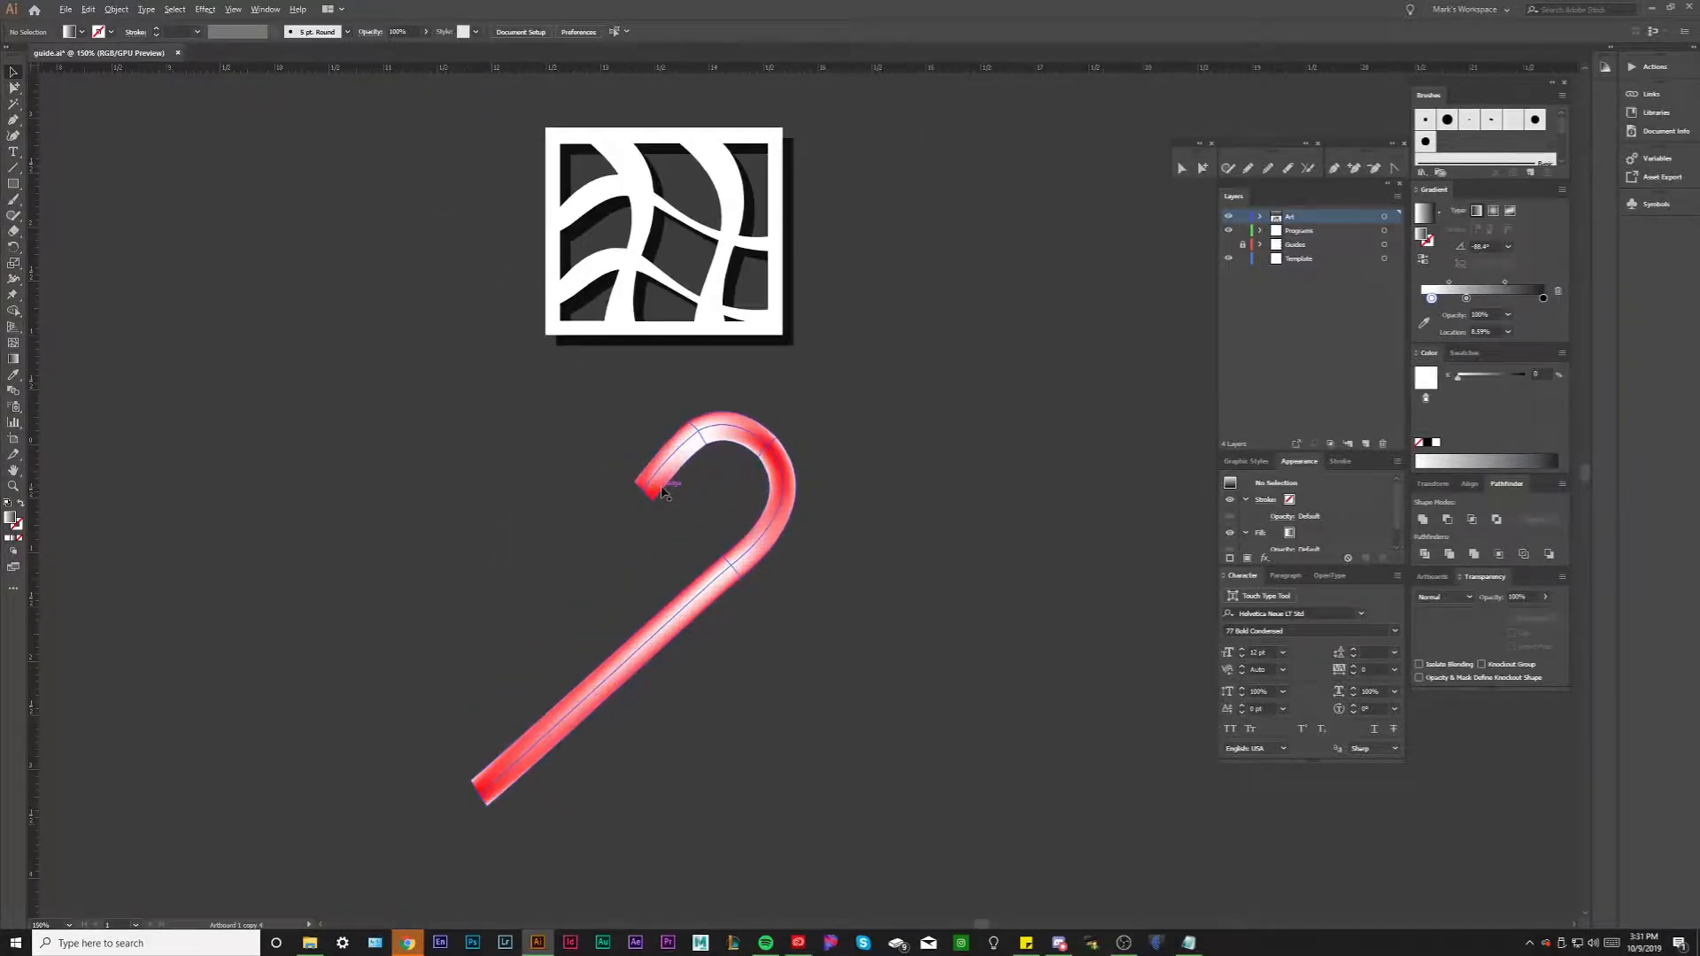
left_click(663, 481)
scroll(662, 481, "up", 3)
left_click(598, 494)
key("a")
scroll(595, 478, "up", 4)
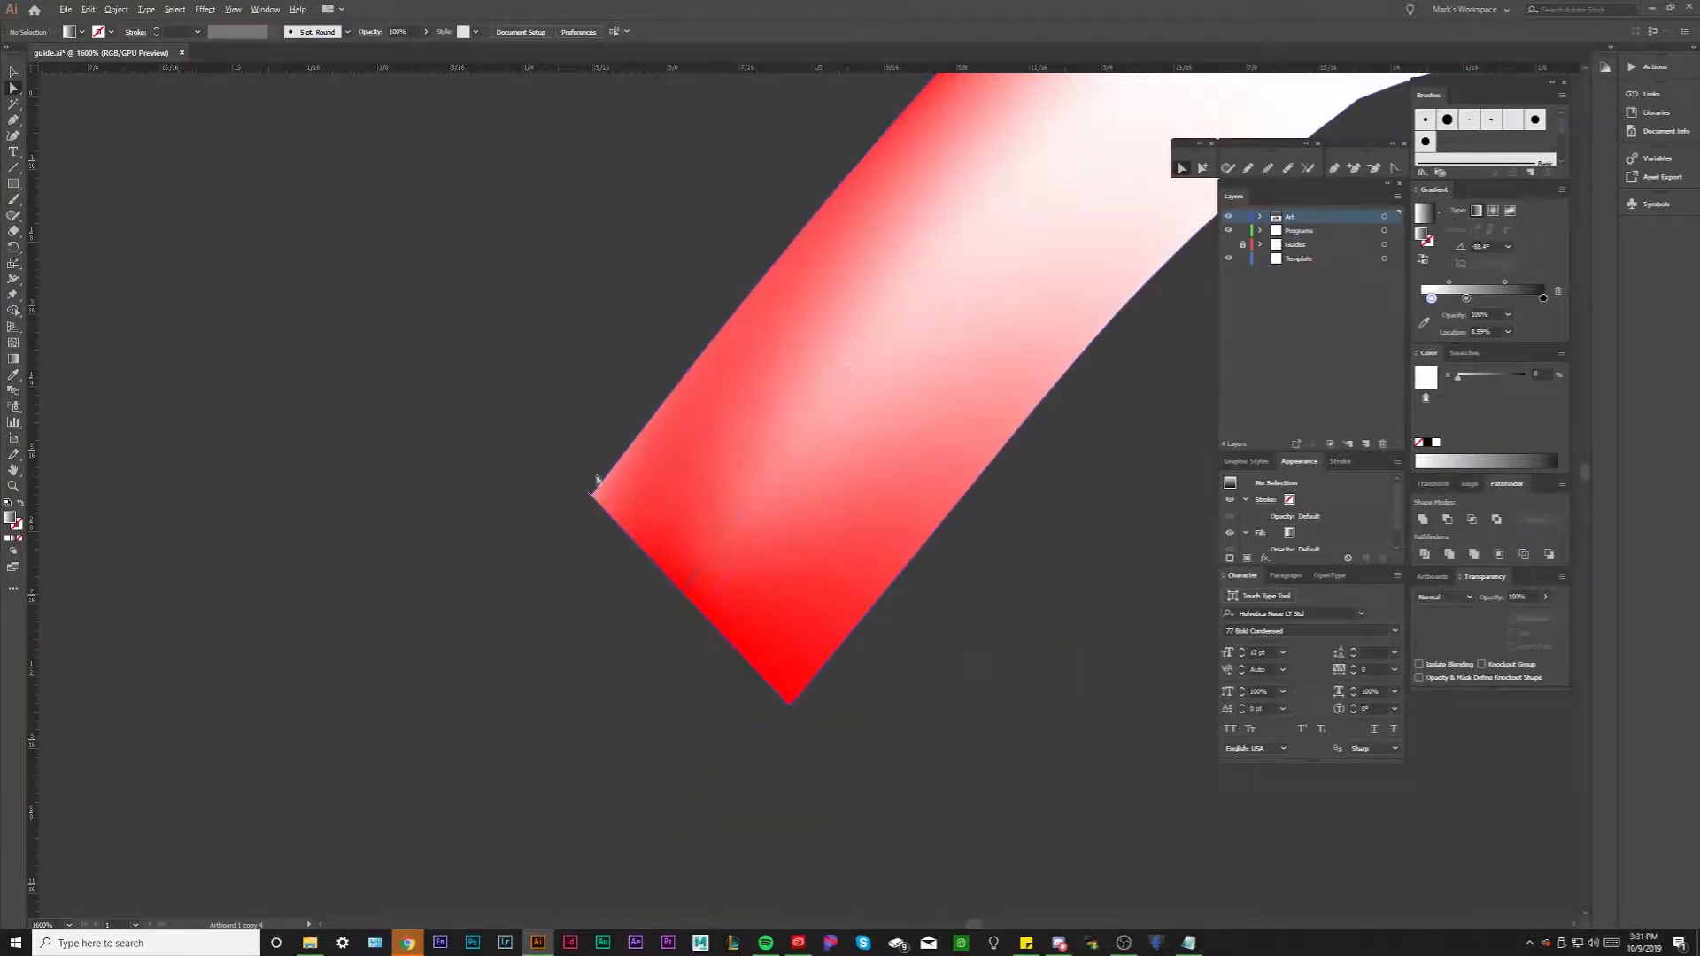
left_click(594, 494)
scroll(606, 498, "down", 4)
scroll(608, 543, "up", 2)
scroll(655, 425, "down", 4)
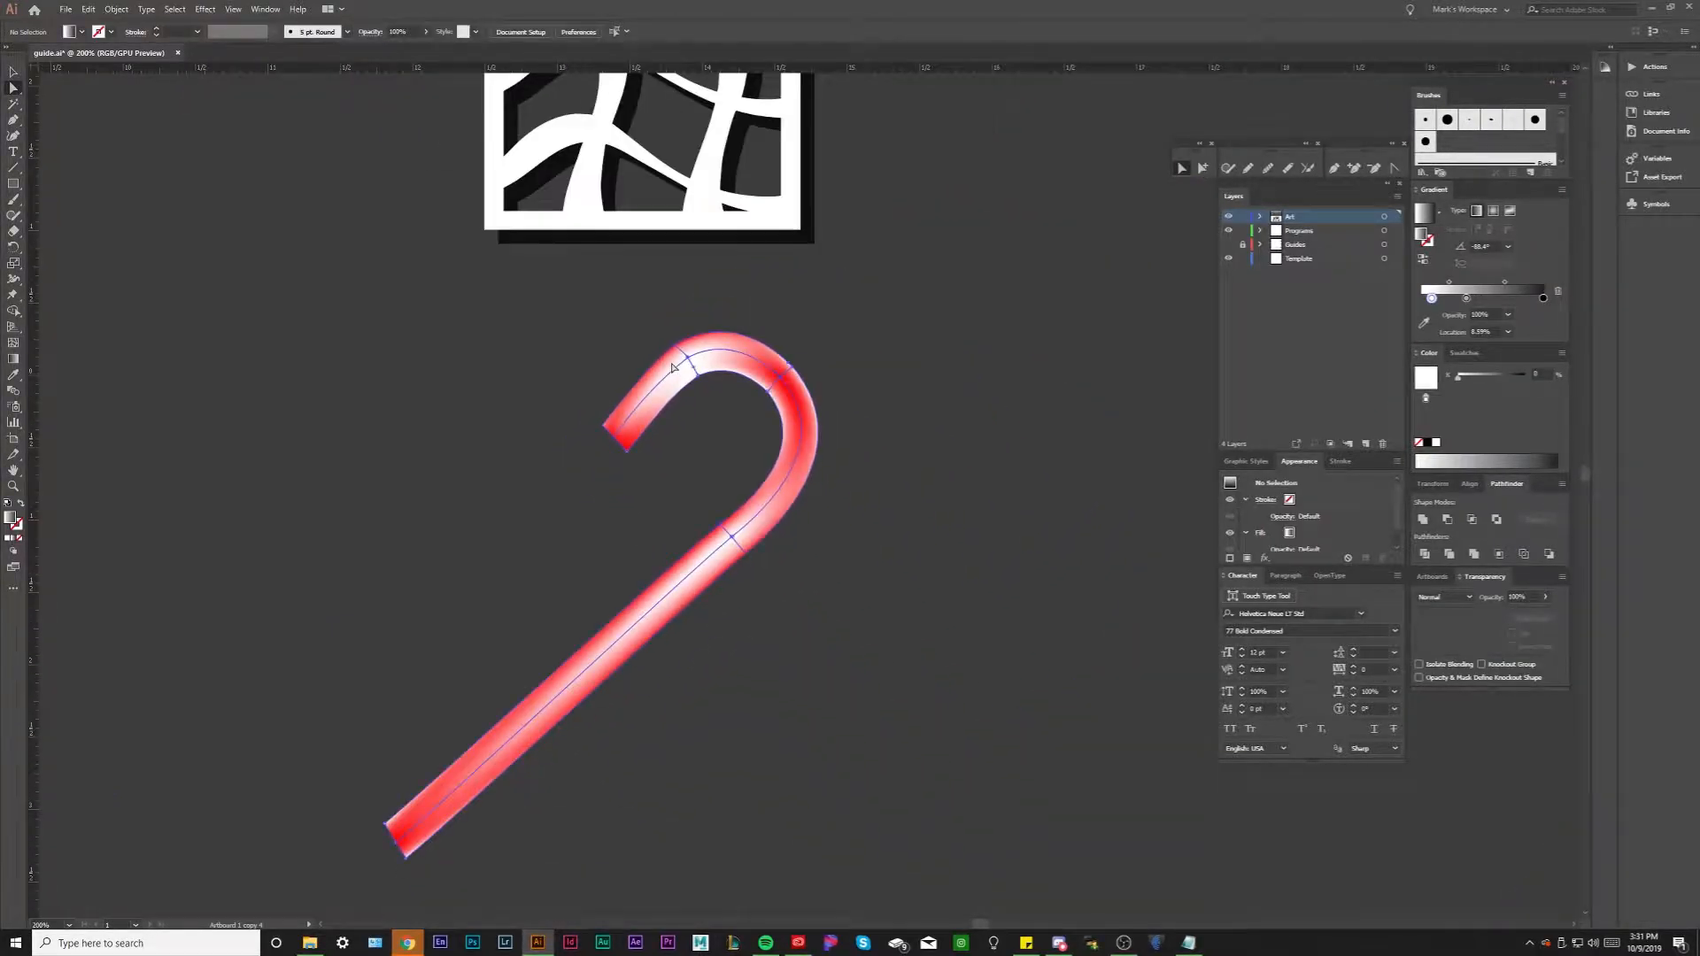
Select the mesh point in the upper bend of the candy cane's hook and recolor it teal
scroll(699, 356, "up", 4)
left_click(704, 354)
scroll(705, 355, "down", 2)
scroll(896, 493, "down", 2)
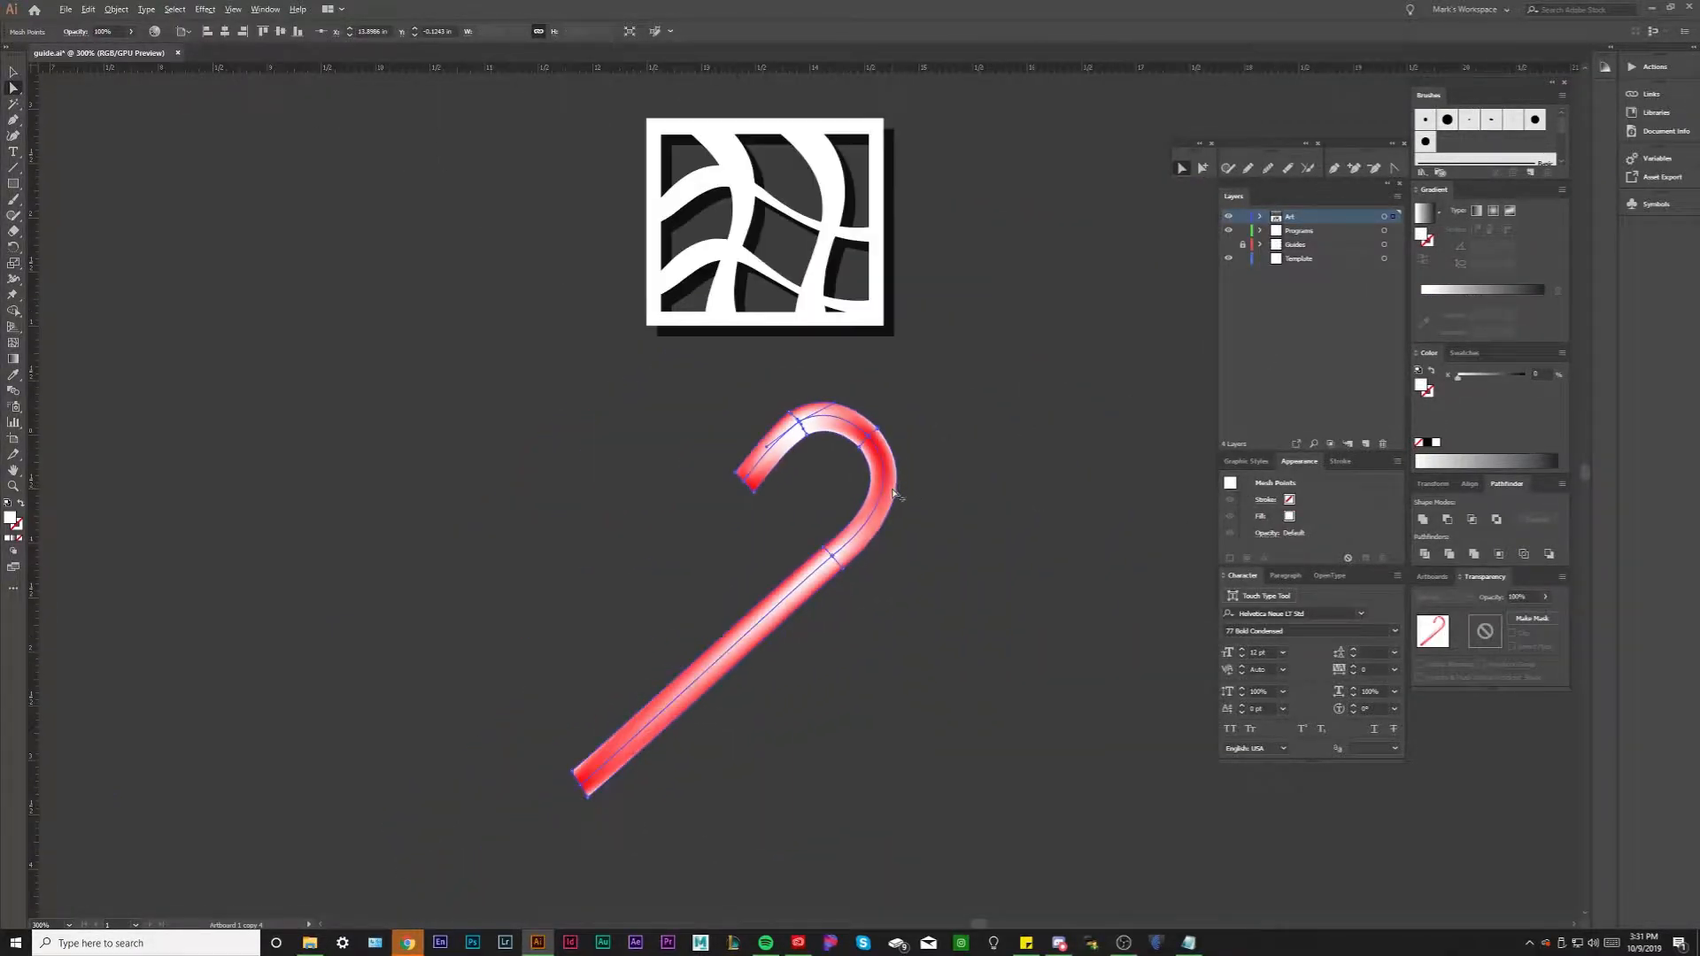
left_click_drag(832, 566, 885, 469)
scroll(885, 468, "up", 1)
left_click_drag(1001, 507, 897, 568)
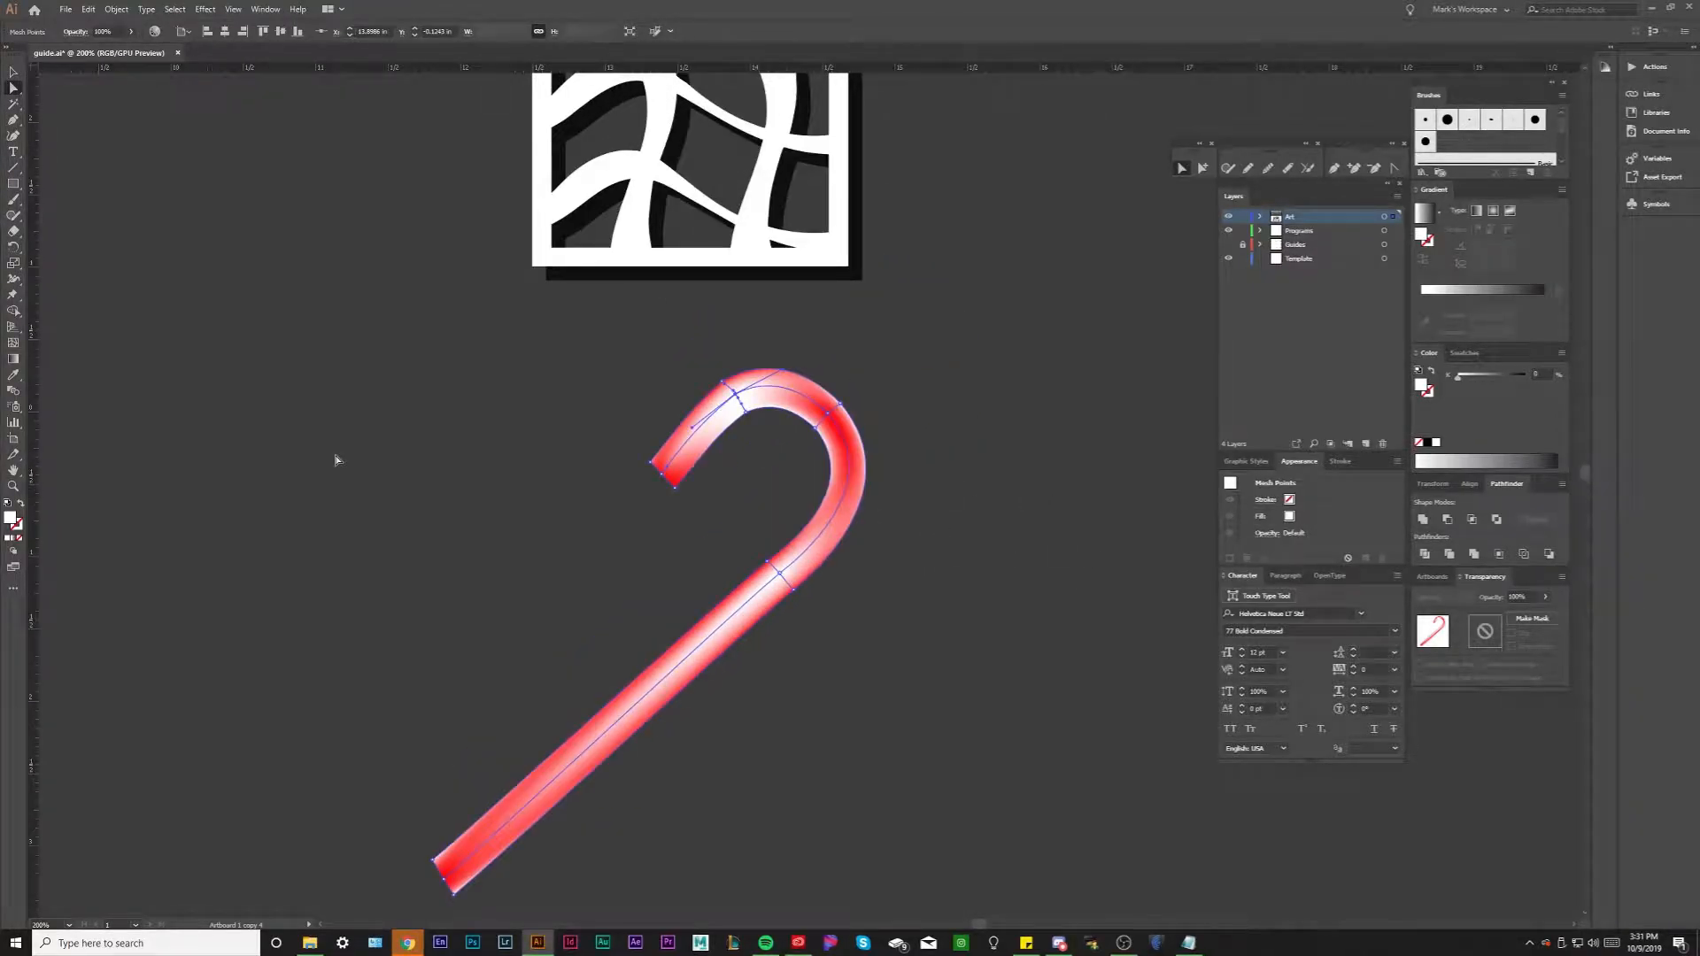
scroll(336, 460, "down", 1)
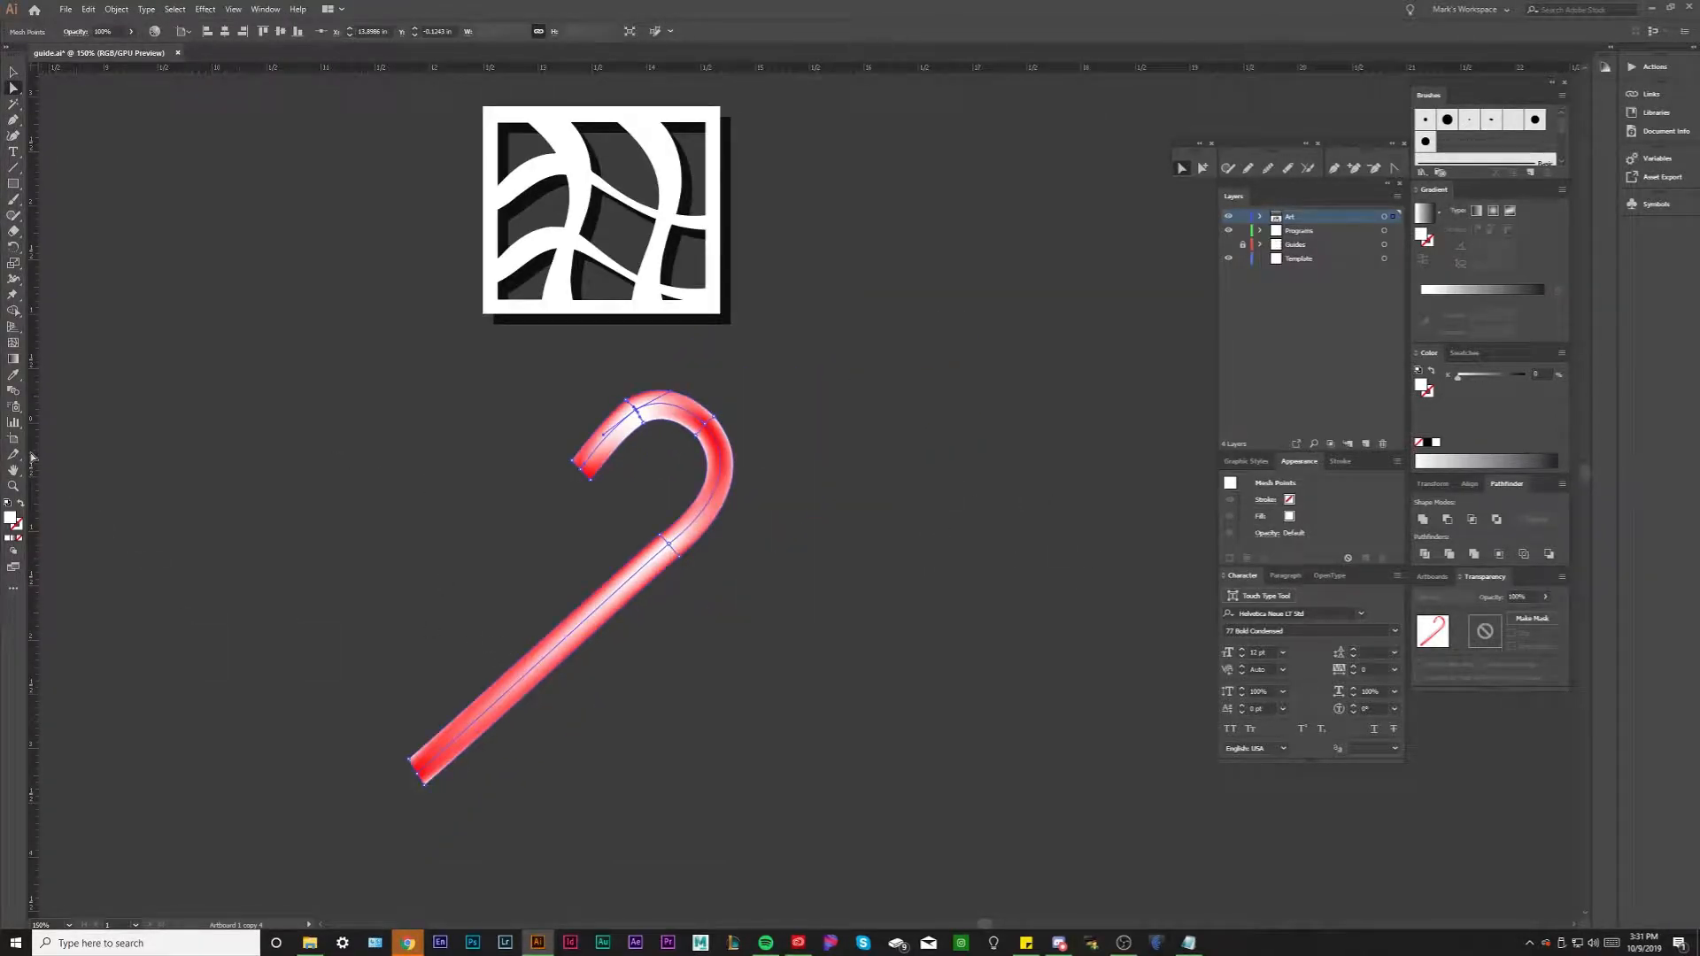
double_click(10, 518)
left_click(156, 167)
left_click(375, 118)
Select the mesh point where the hook meets the stem and recolor it a muted teal
left_click(693, 564)
left_click(694, 564)
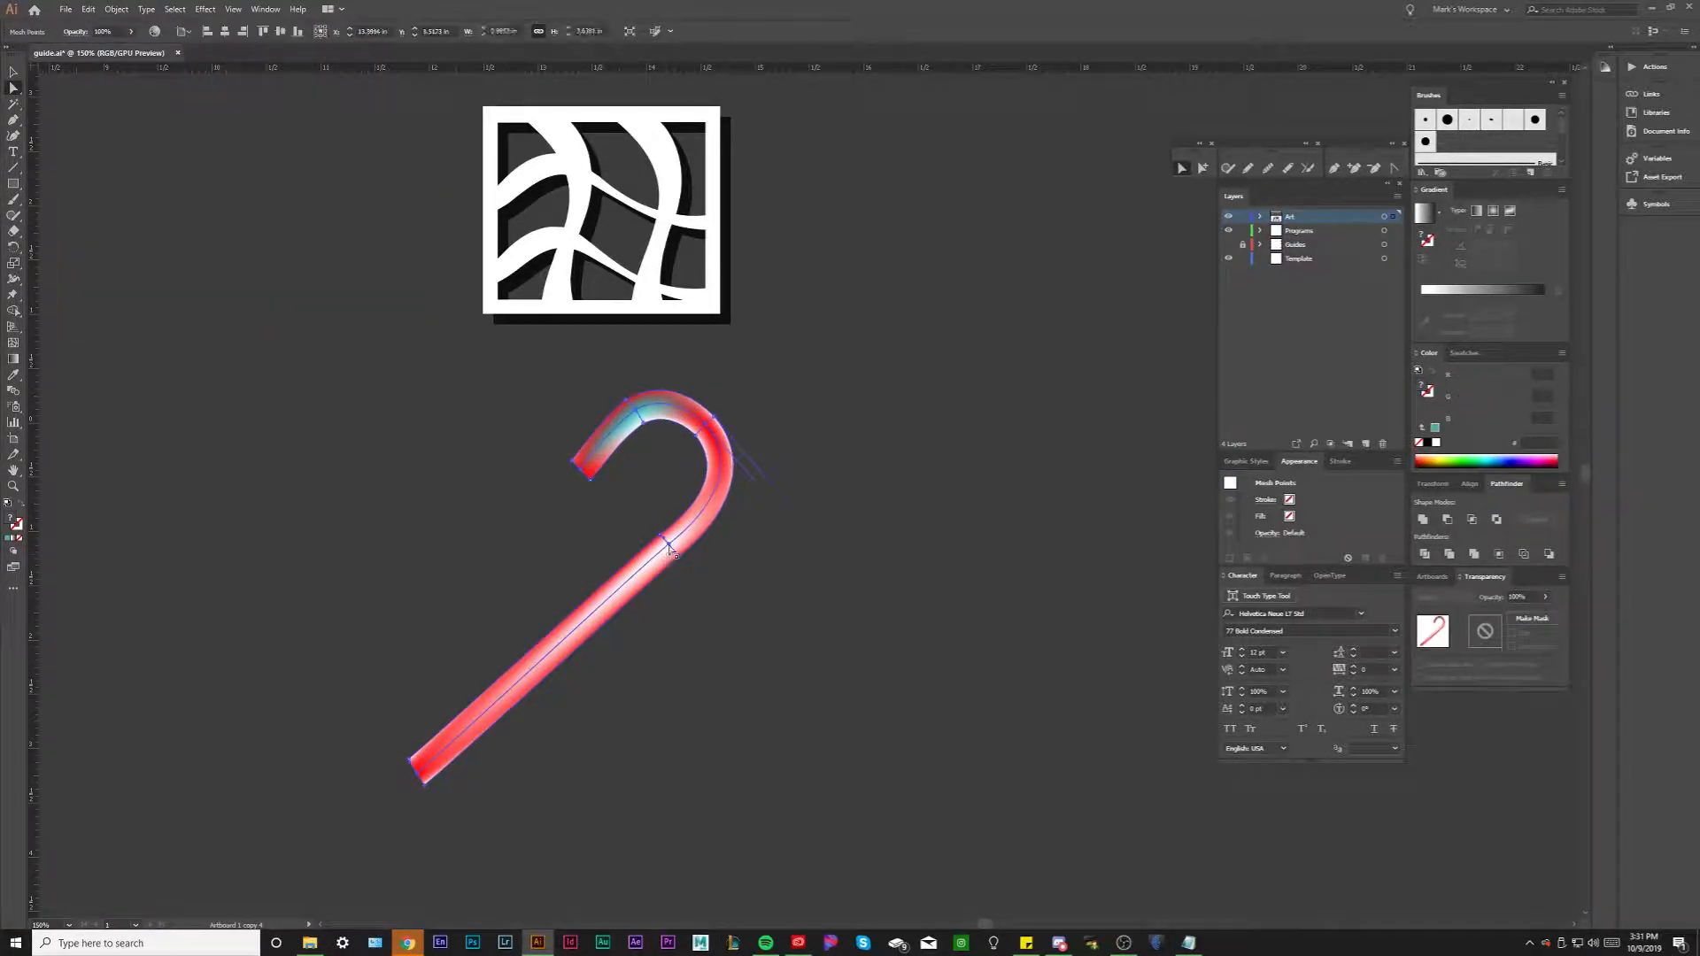
double_click(10, 518)
left_click(155, 166)
left_click(375, 116)
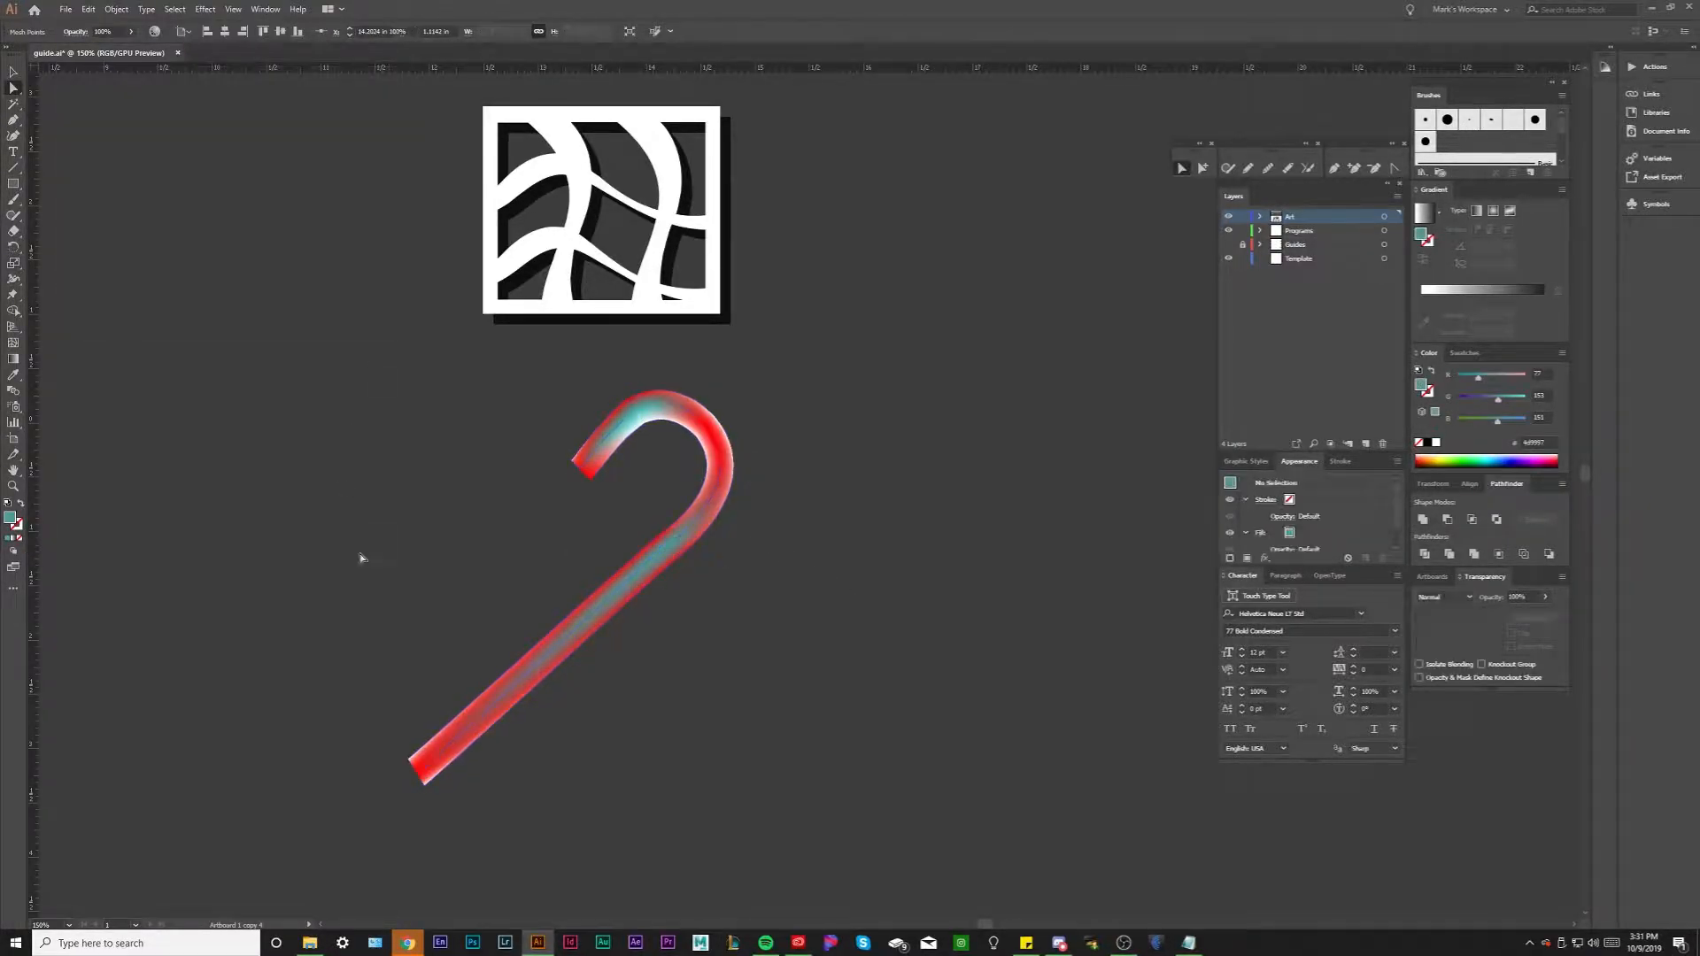
Deselect the candy cane and sample colors from its teal stem and its red lower end with the Eyedropper tool
scroll(393, 639, "up", 1)
key("ctrl+shift+a")
key("i")
left_click(746, 525)
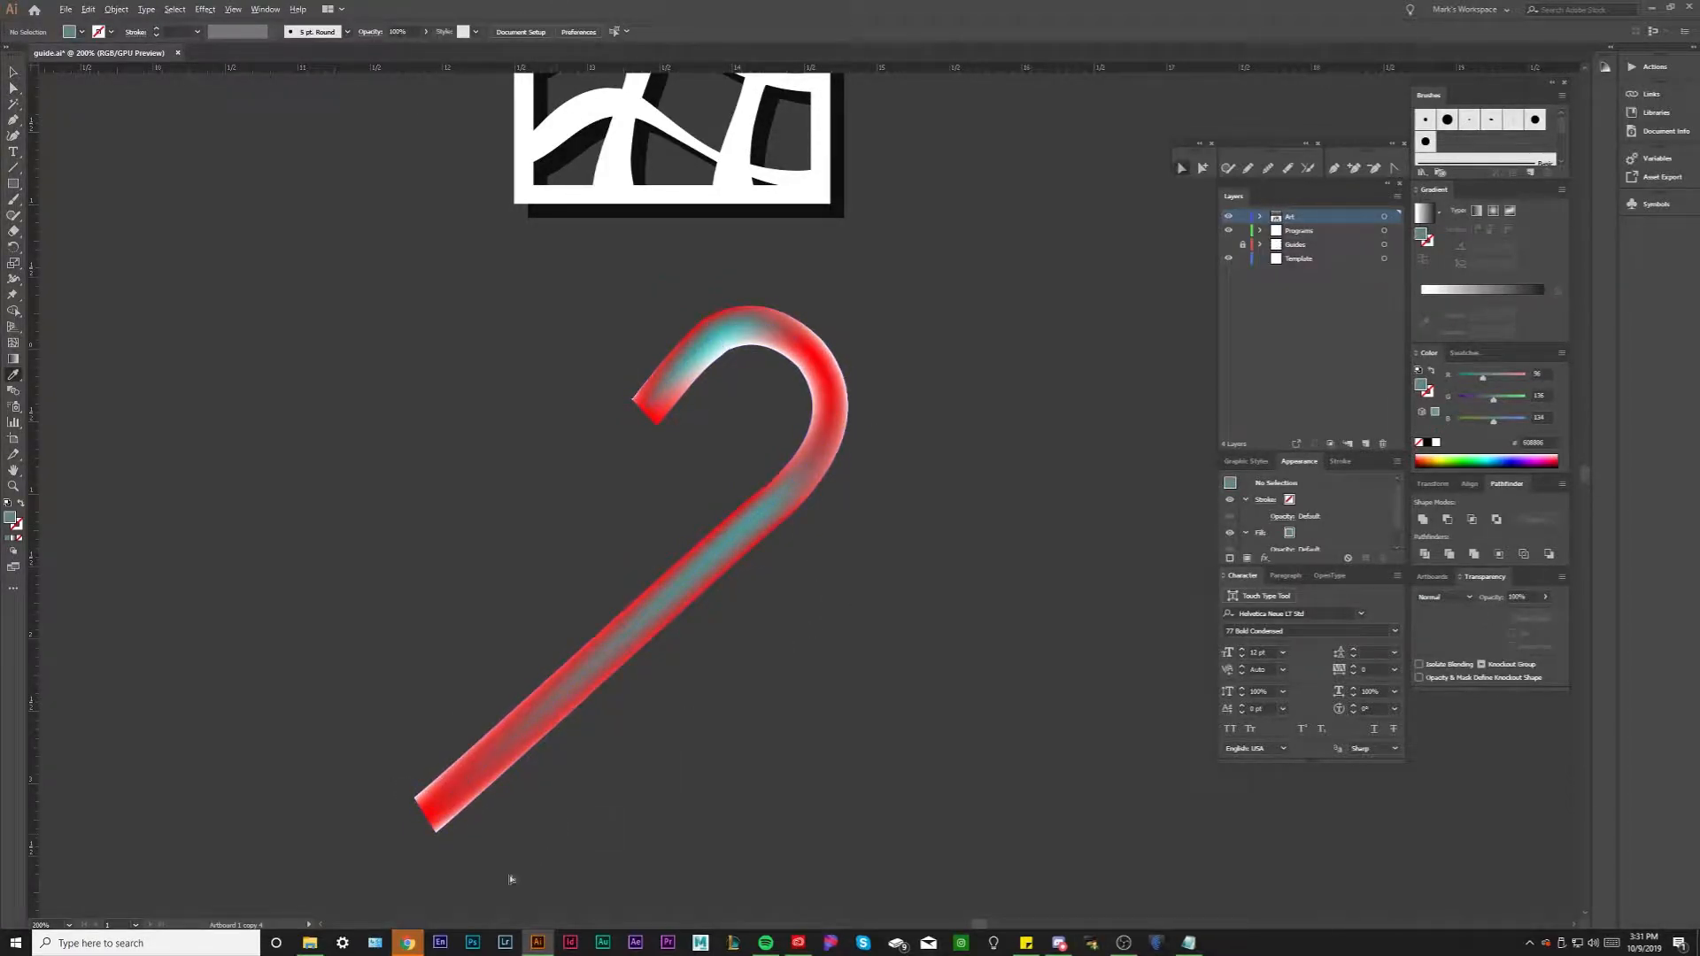
left_click(427, 808)
key("v")
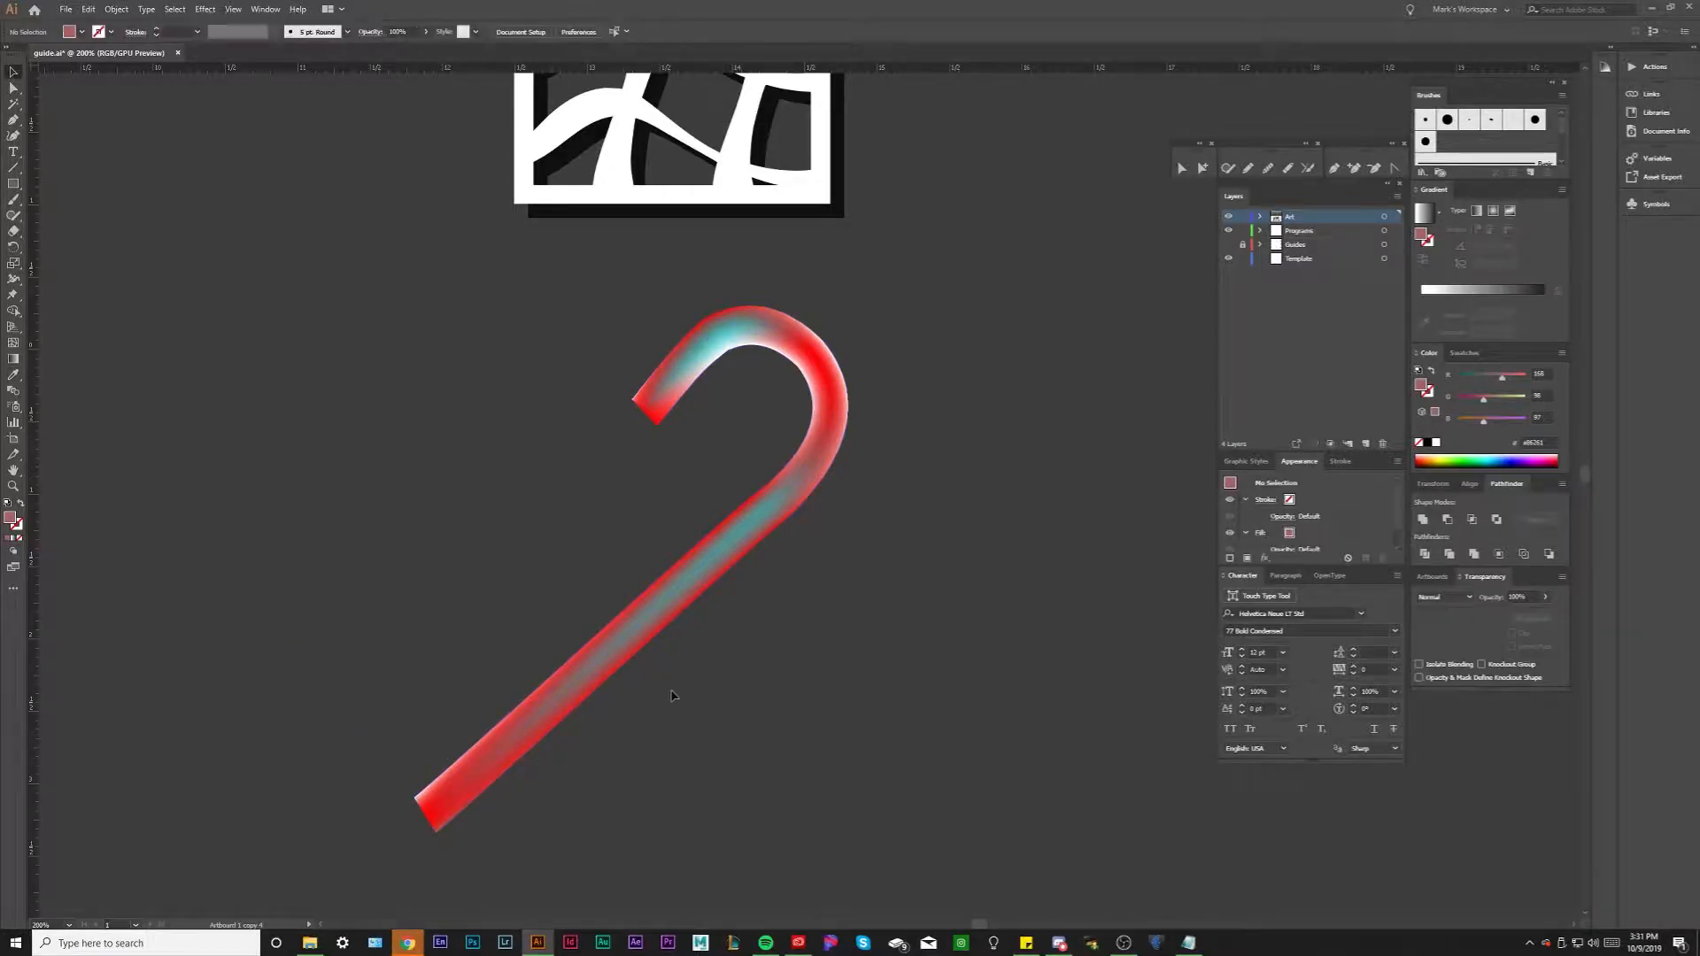
scroll(672, 698, "down", 2)
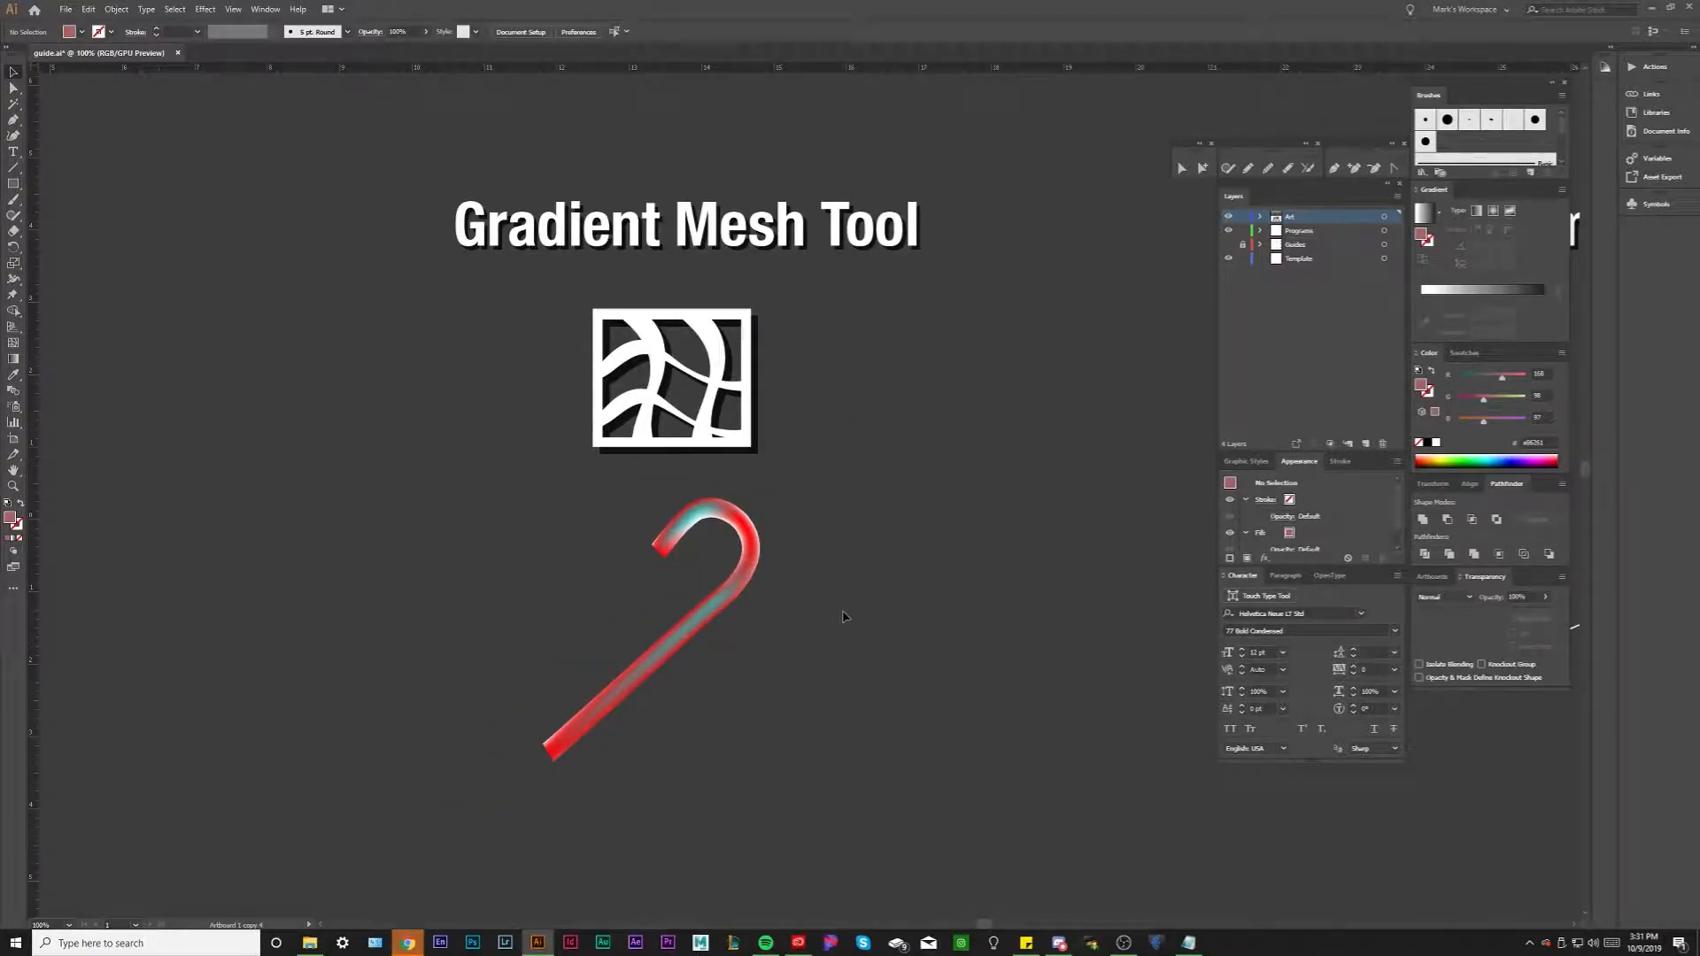
Rotate the candy cane counterclockwise by nearly a quarter turn so its stem slopes down to the right, and deselect it
left_click(748, 538)
scroll(734, 543, "up", 1)
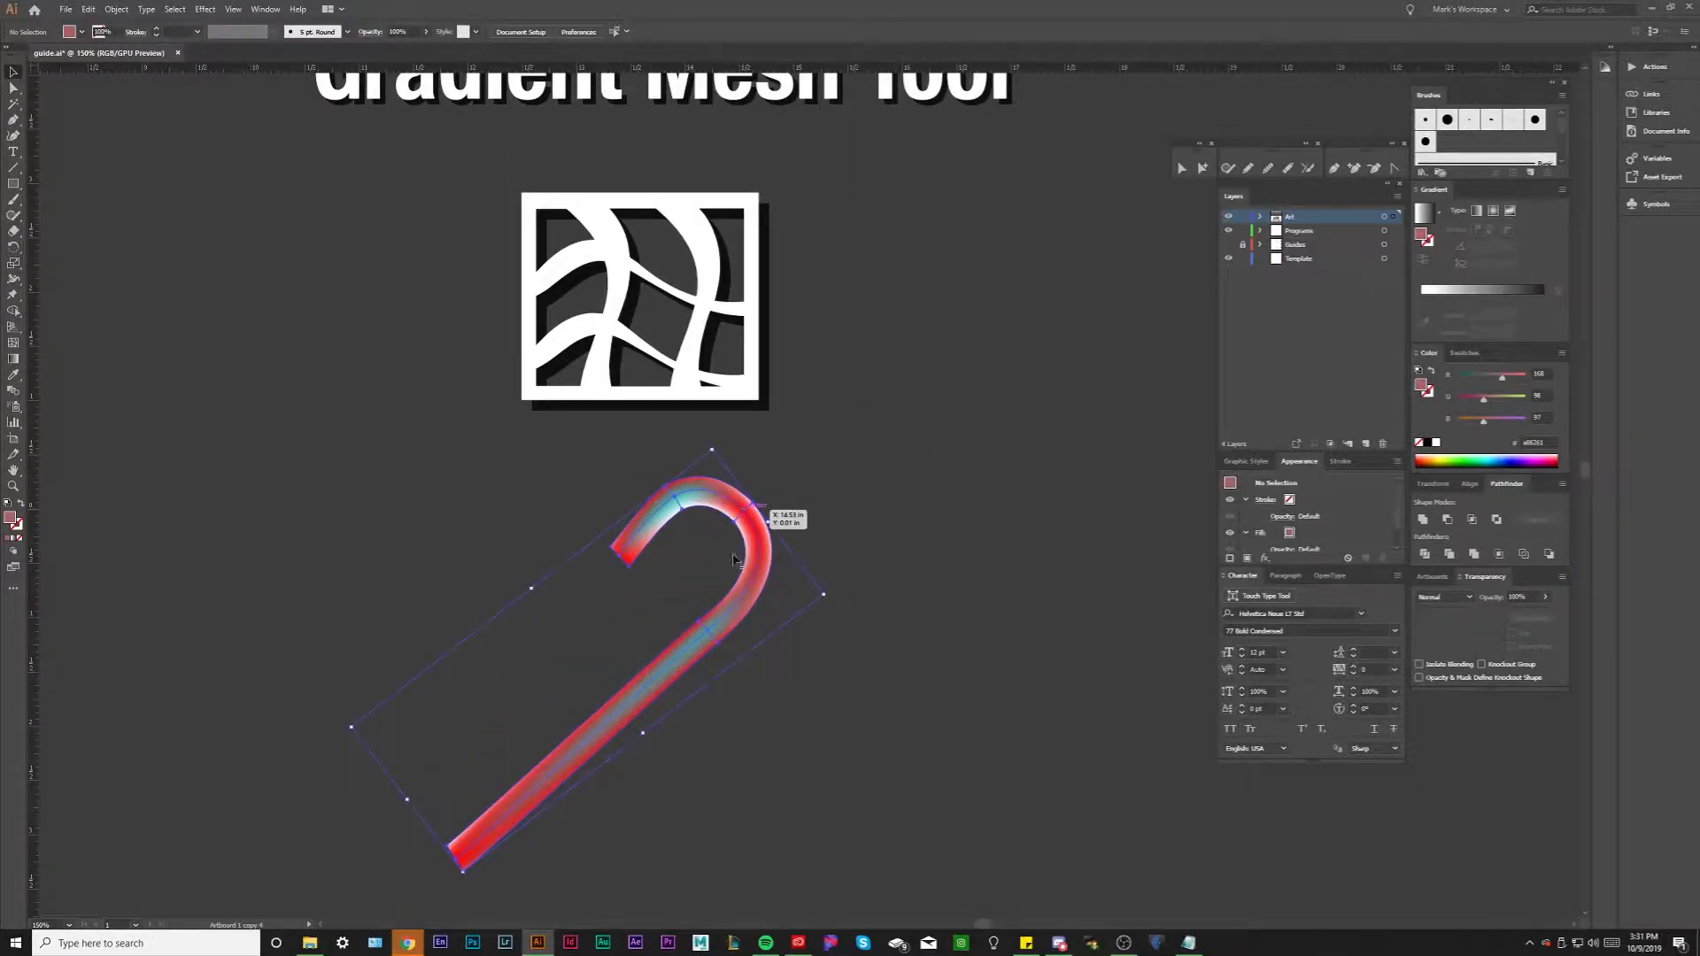
scroll(737, 746, "down", 2)
scroll(778, 695, "up", 1)
left_click(777, 695)
left_click(730, 623)
left_click_drag(763, 616, 555, 584)
left_click(819, 657)
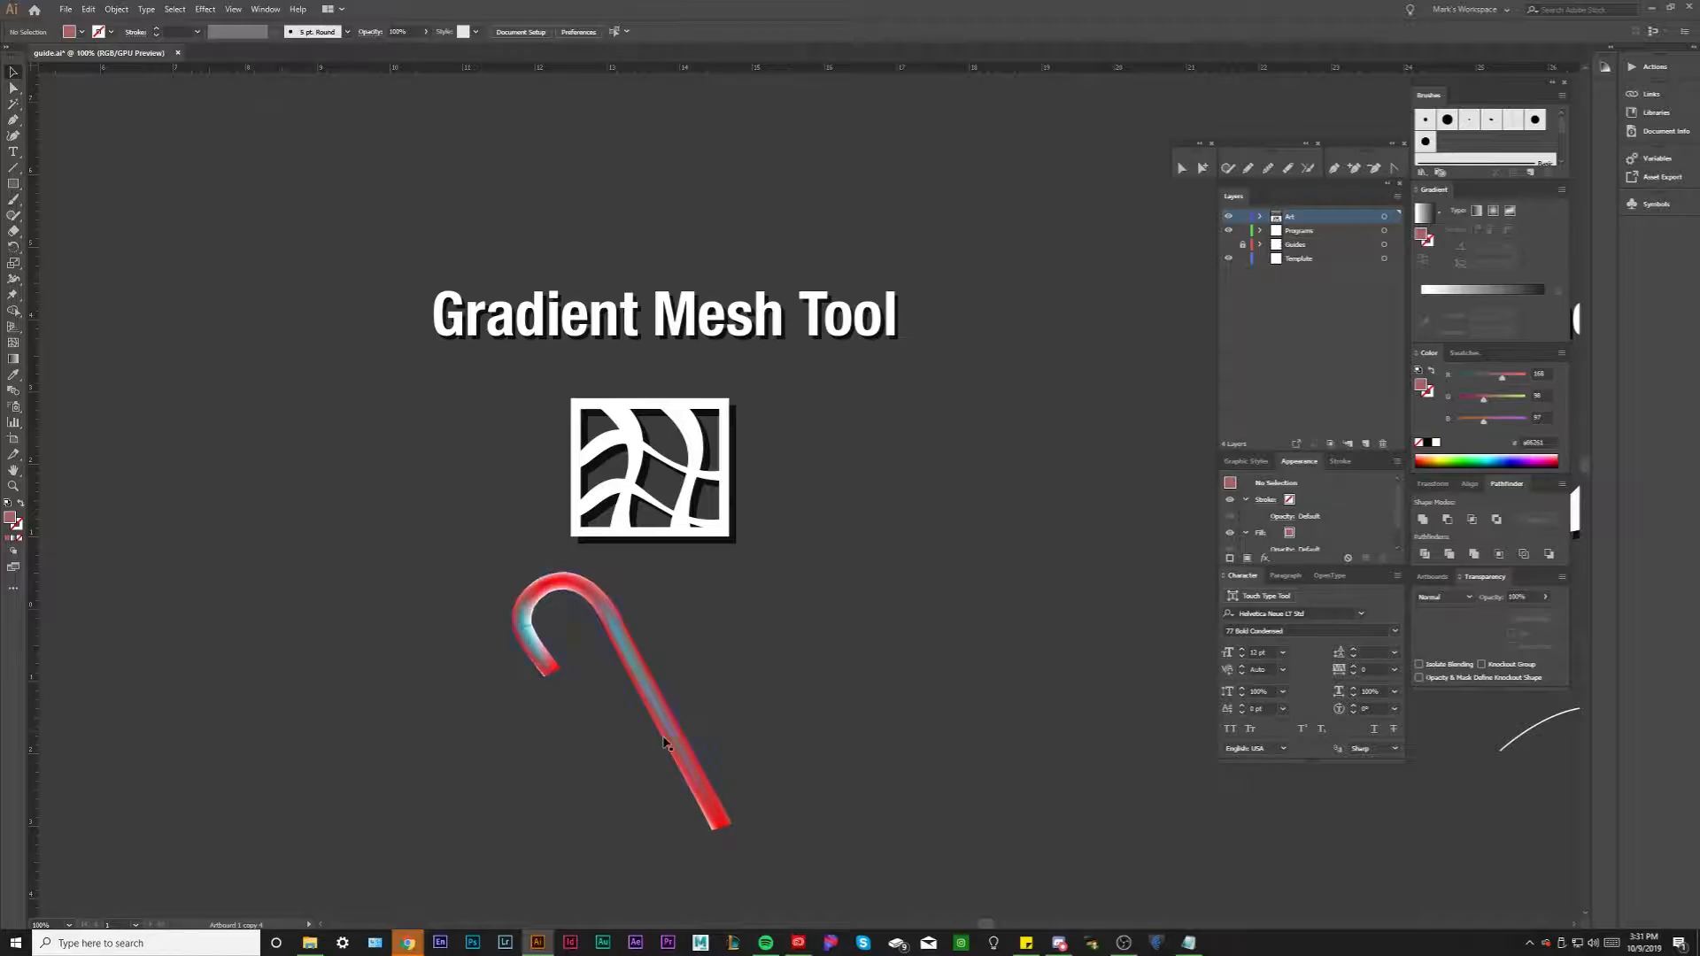
Go to the Smooth Tool example beside the Gradient Mesh Tool section and save the document
scroll(661, 743, "up", 2)
scroll(722, 639, "down", 2)
left_click_drag(745, 604, 718, 623)
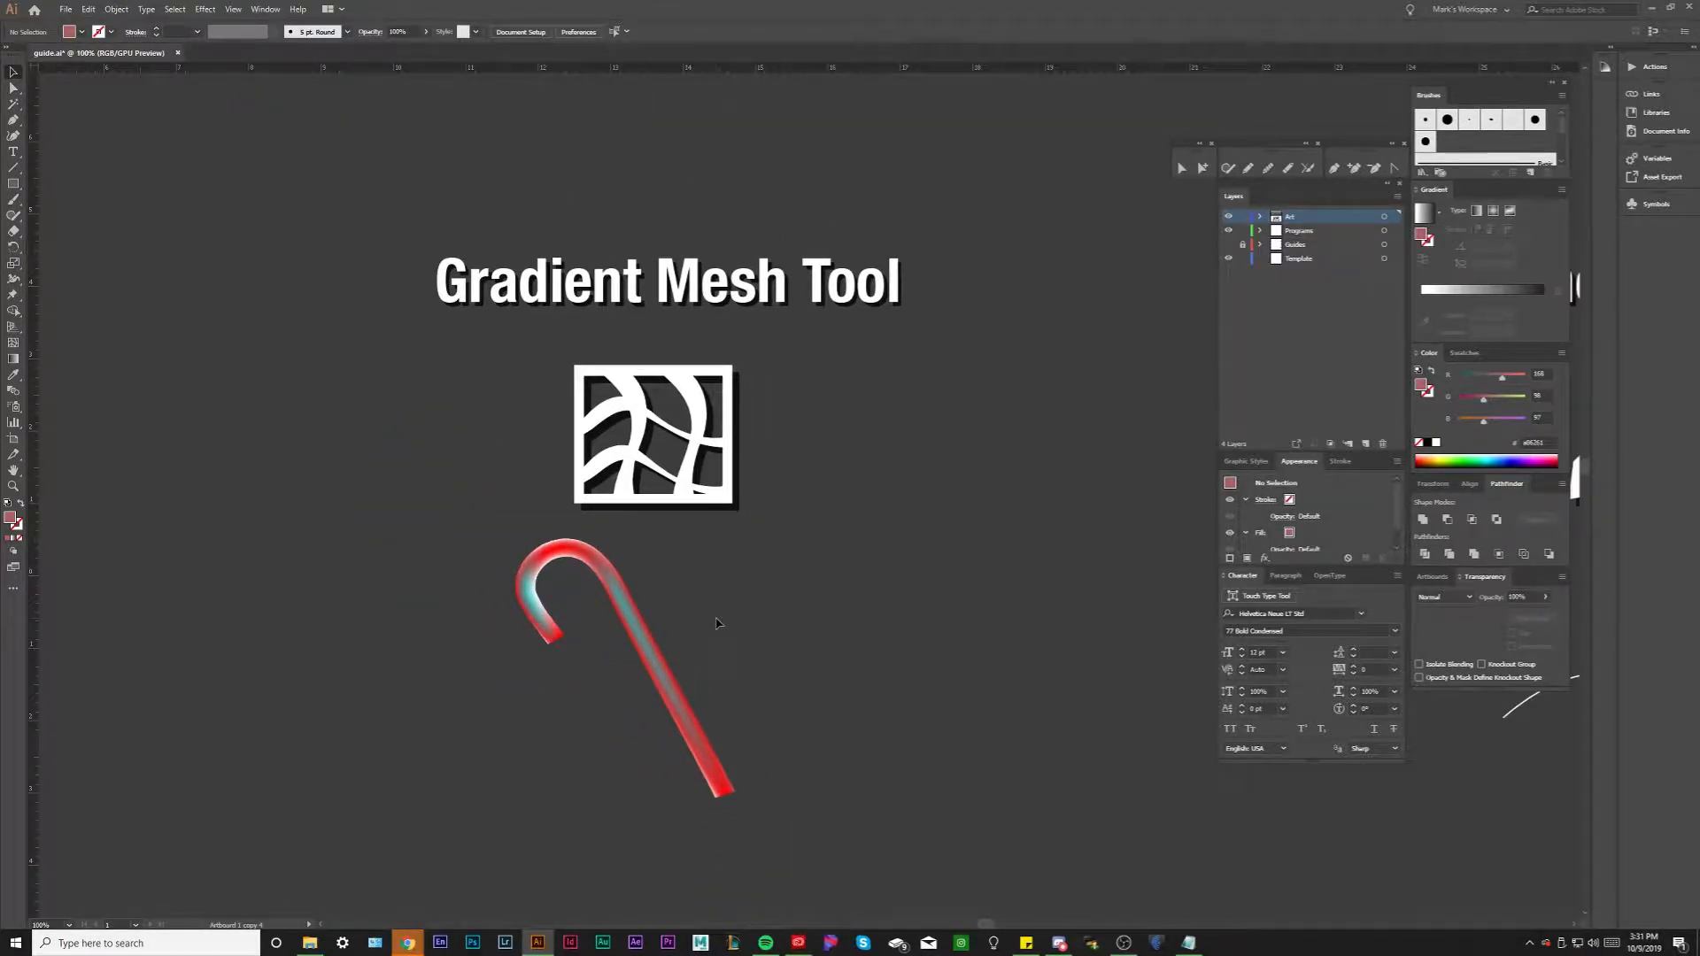
scroll(717, 623, "down", 1)
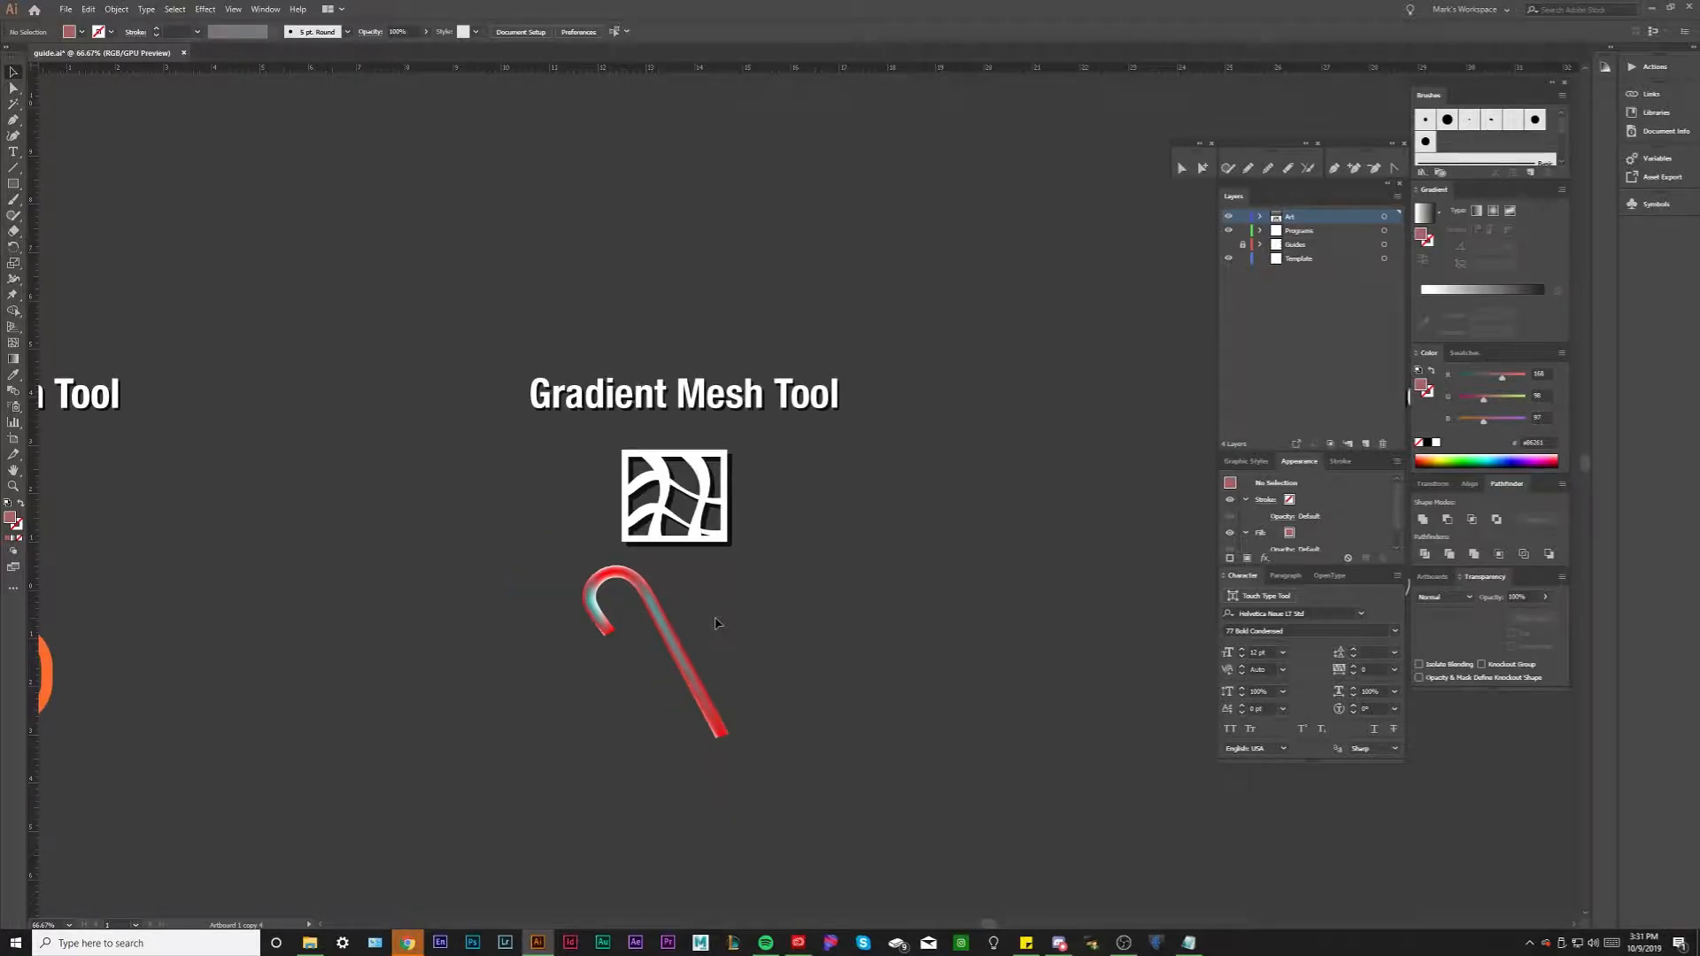
left_click_drag(717, 623, 644, 595)
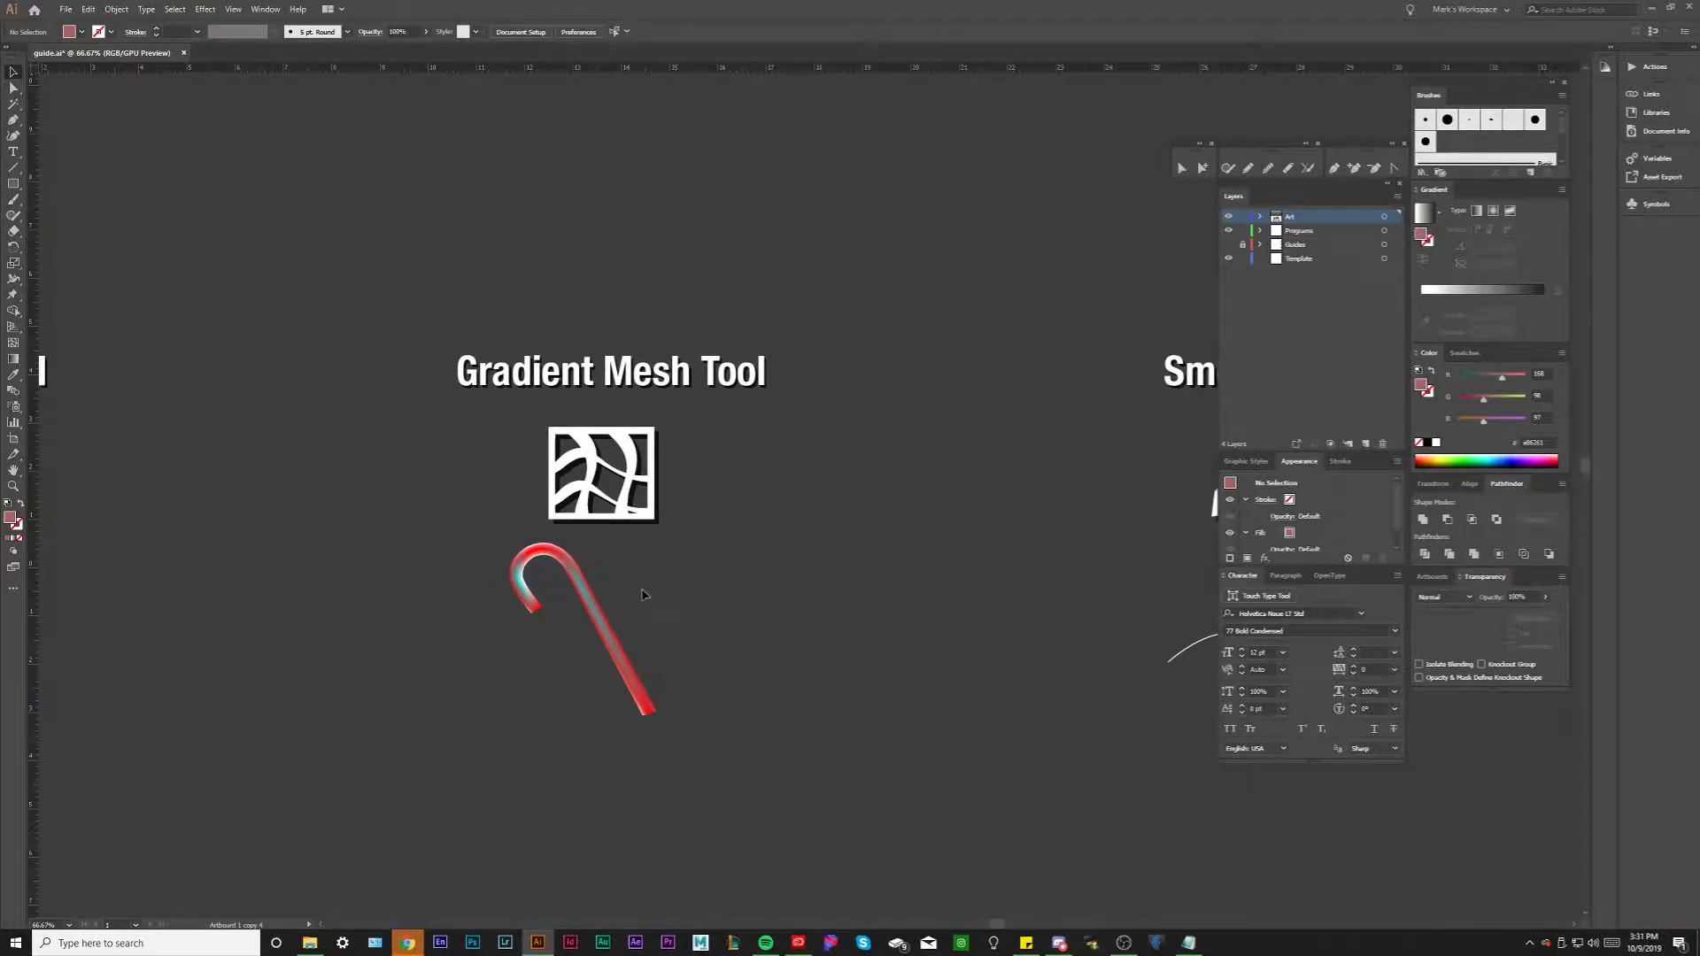
left_click_drag(828, 577, 549, 580)
scroll(926, 531, "up", 1)
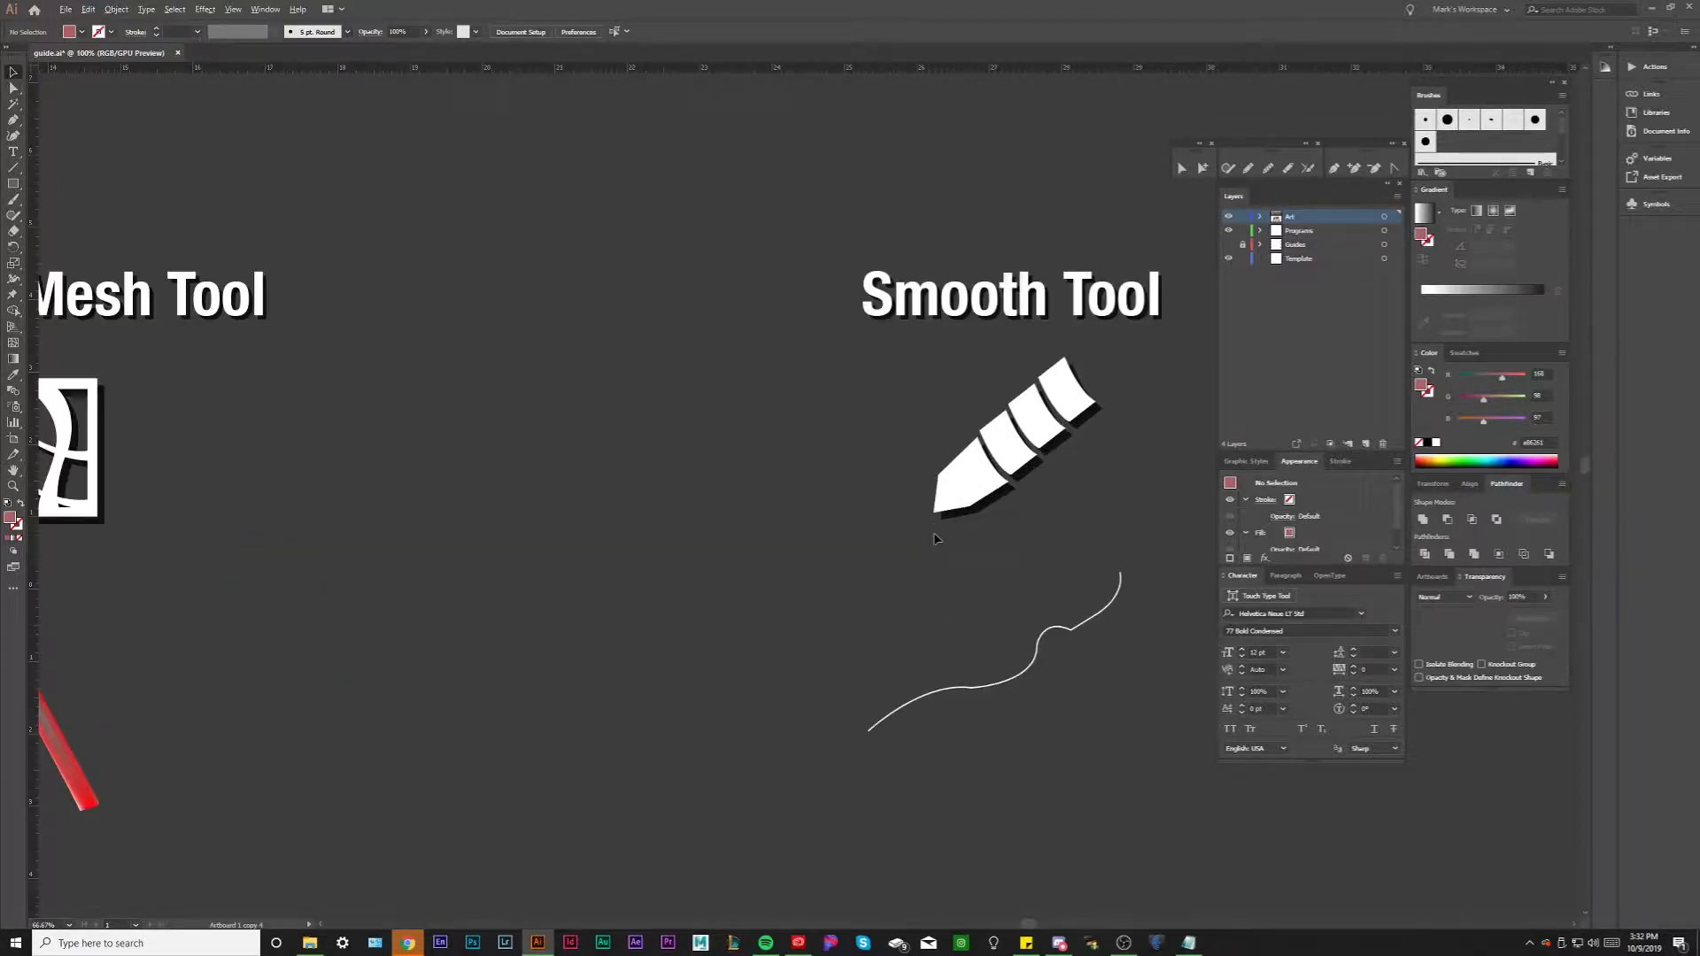
left_click_drag(993, 499, 693, 508)
scroll(800, 435, "up", 1)
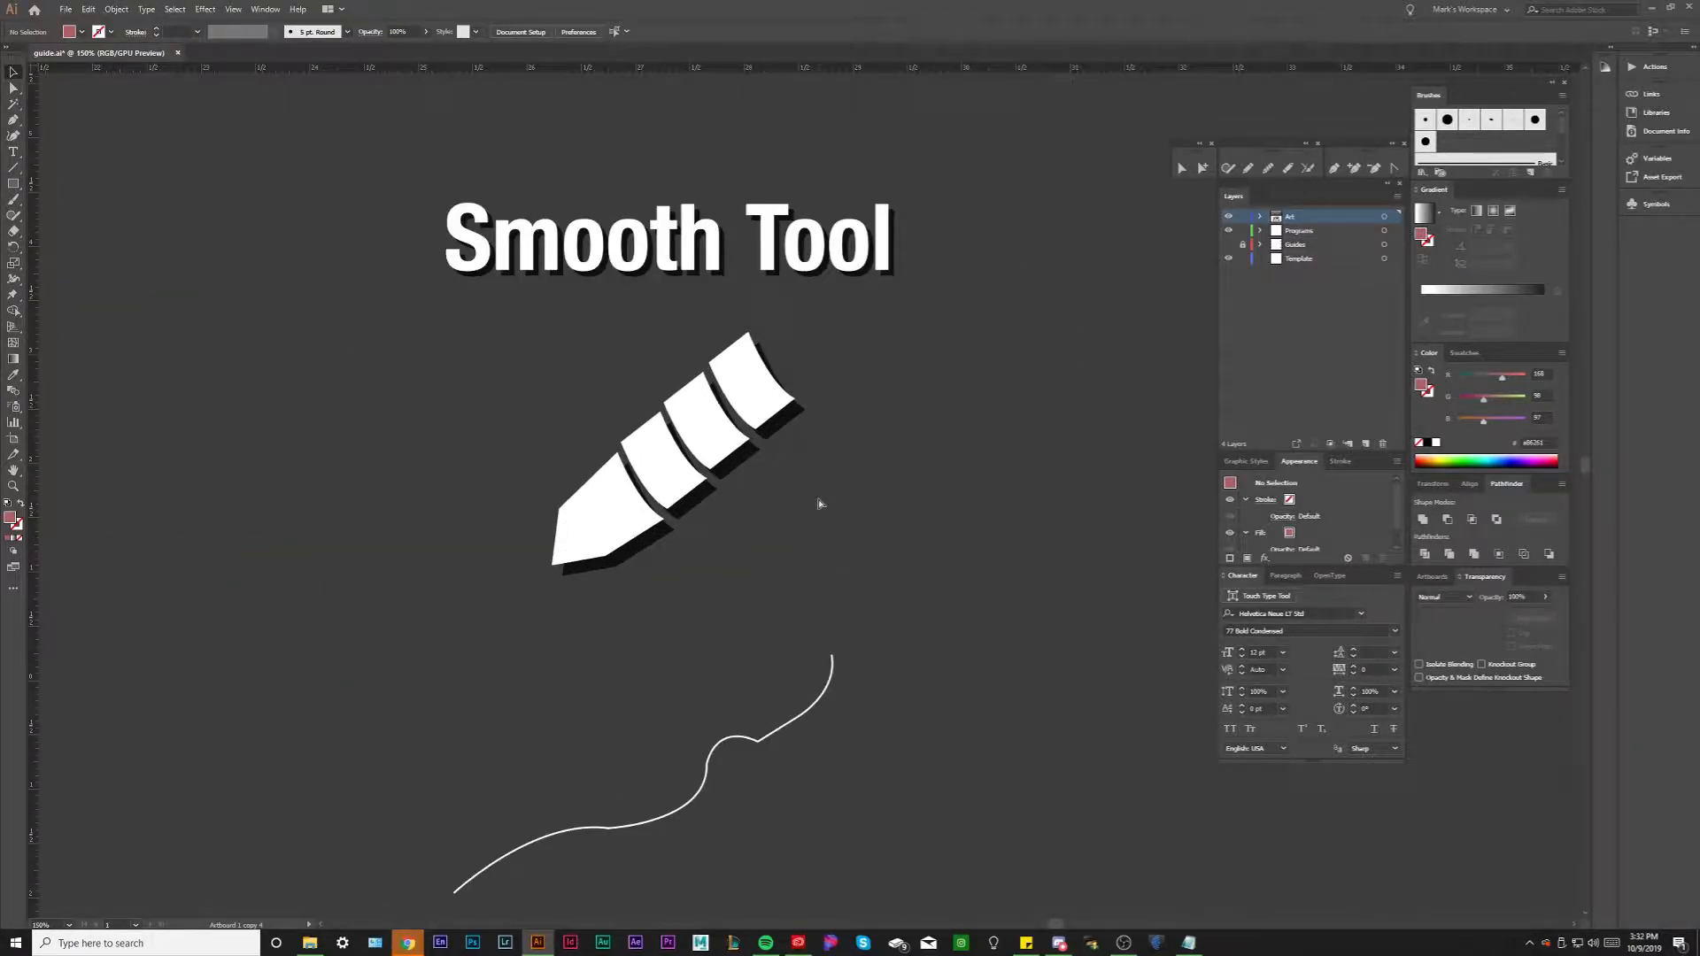
key("ctrl+s")
Examine the bends and anchor points of the wavy line below the Smooth Tool icon up close
scroll(821, 533, "down", 1)
left_click_drag(737, 650, 727, 586)
scroll(750, 561, "up", 1)
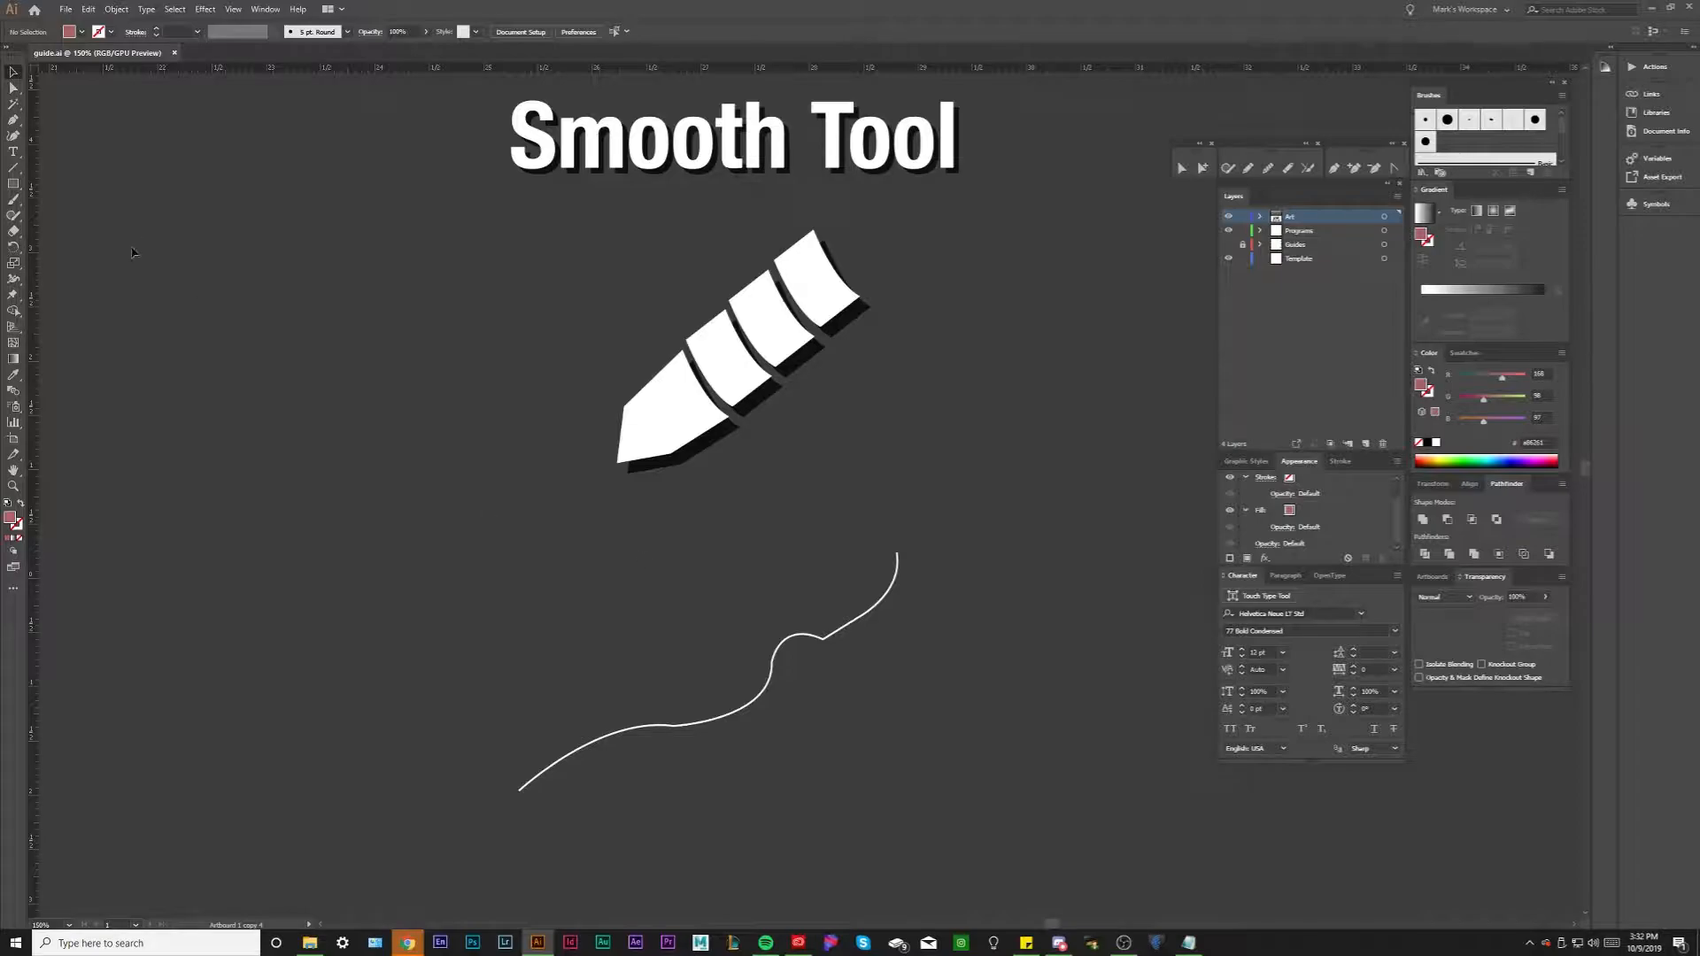
left_click(13, 119)
left_click_drag(675, 659, 700, 591)
scroll(673, 677, "up", 2)
key("a")
scroll(755, 652, "up", 3)
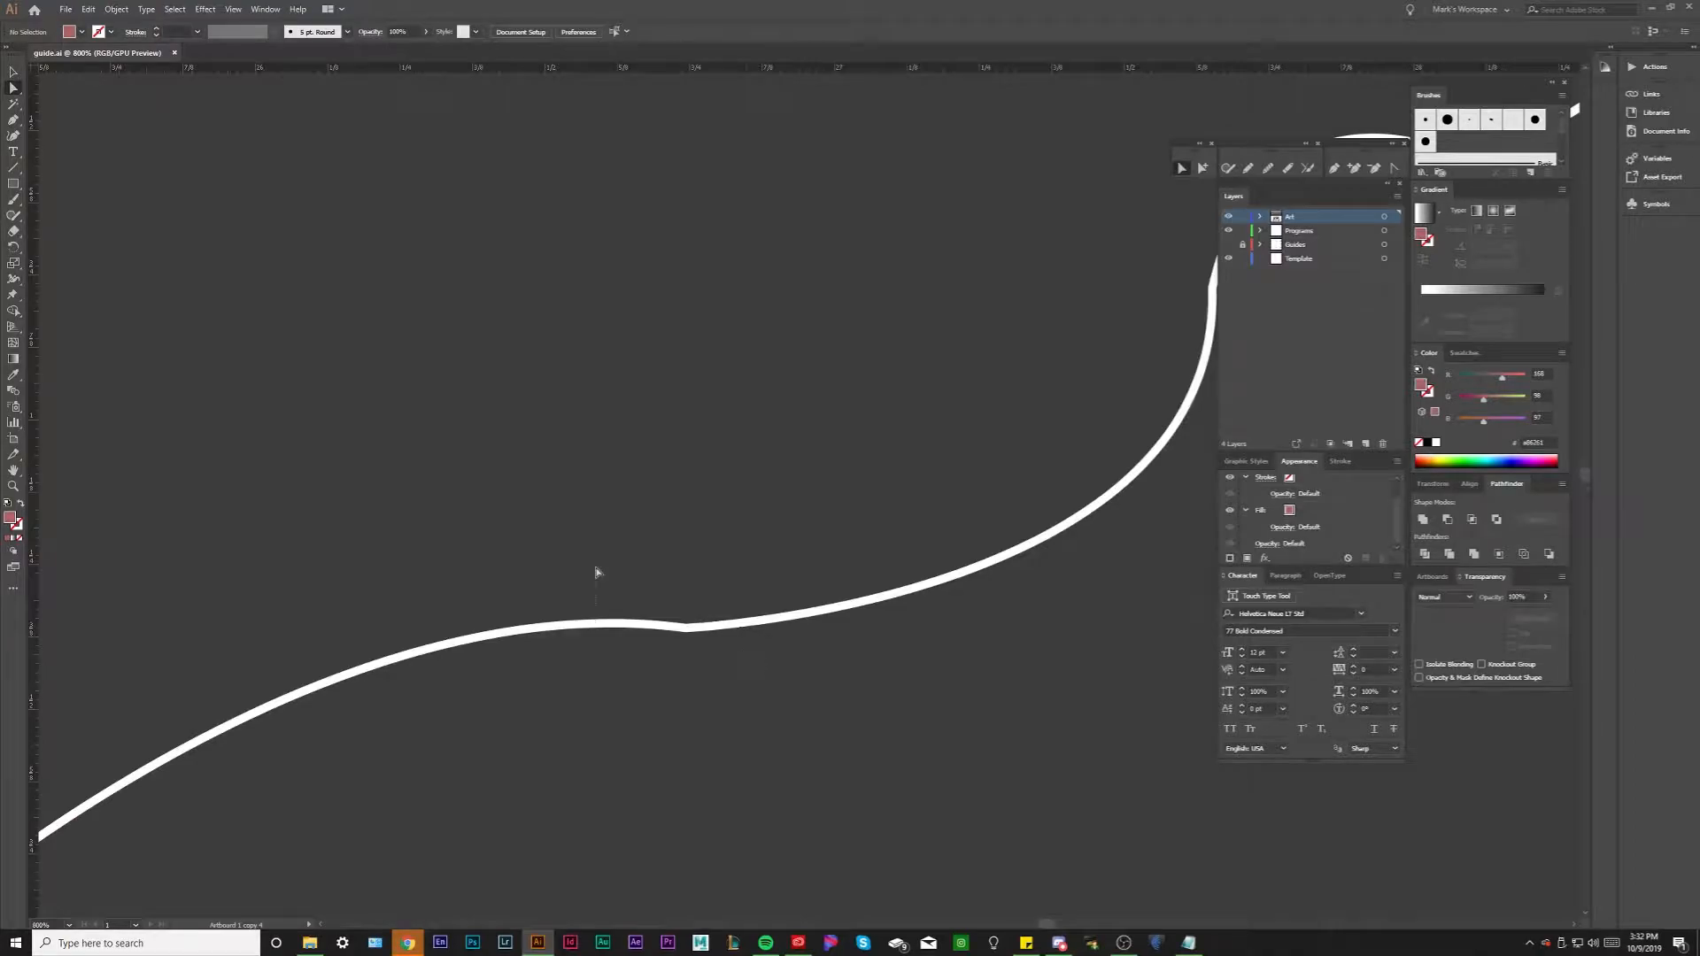
scroll(619, 580, "down", 3)
scroll(755, 452, "up", 2)
scroll(750, 416, "up", 1)
scroll(751, 416, "down", 4)
left_click_drag(729, 380, 662, 455)
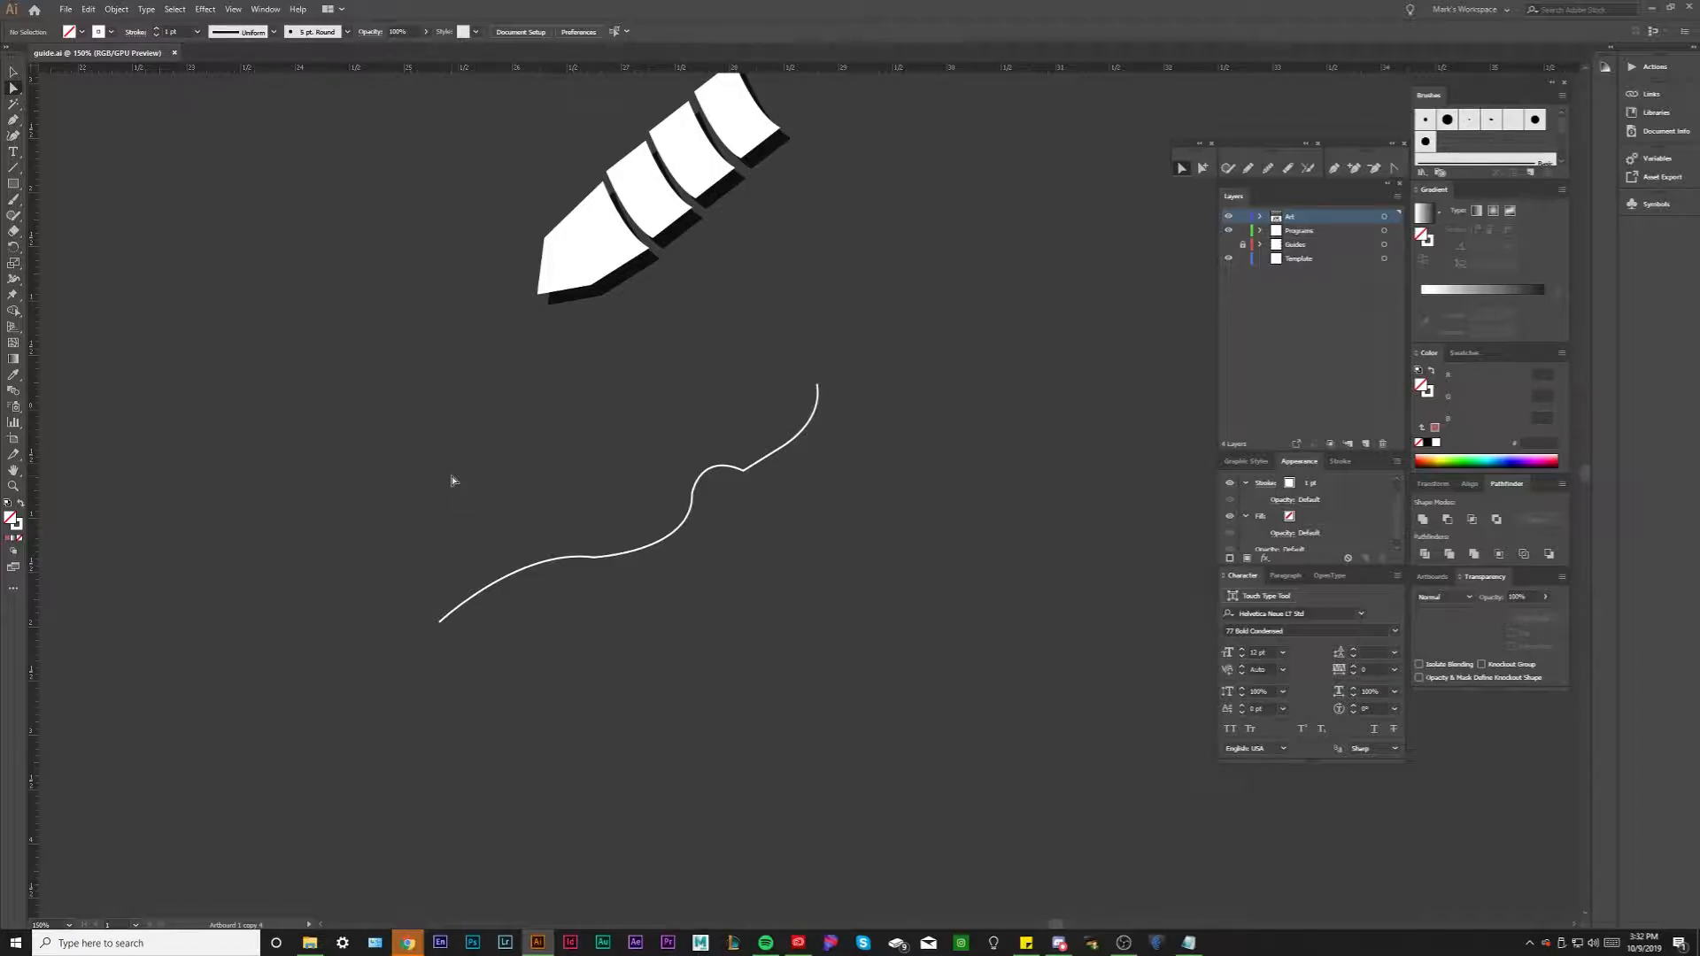
Try to smooth the wavy line's lower bend by moving the anchor's direction handle with Direct Selection, and undo the edit
left_click(1269, 171)
left_click_drag(628, 446, 601, 464)
key("a")
scroll(556, 547, "up", 3)
left_click_drag(557, 567, 656, 680)
scroll(531, 608, "up", 1)
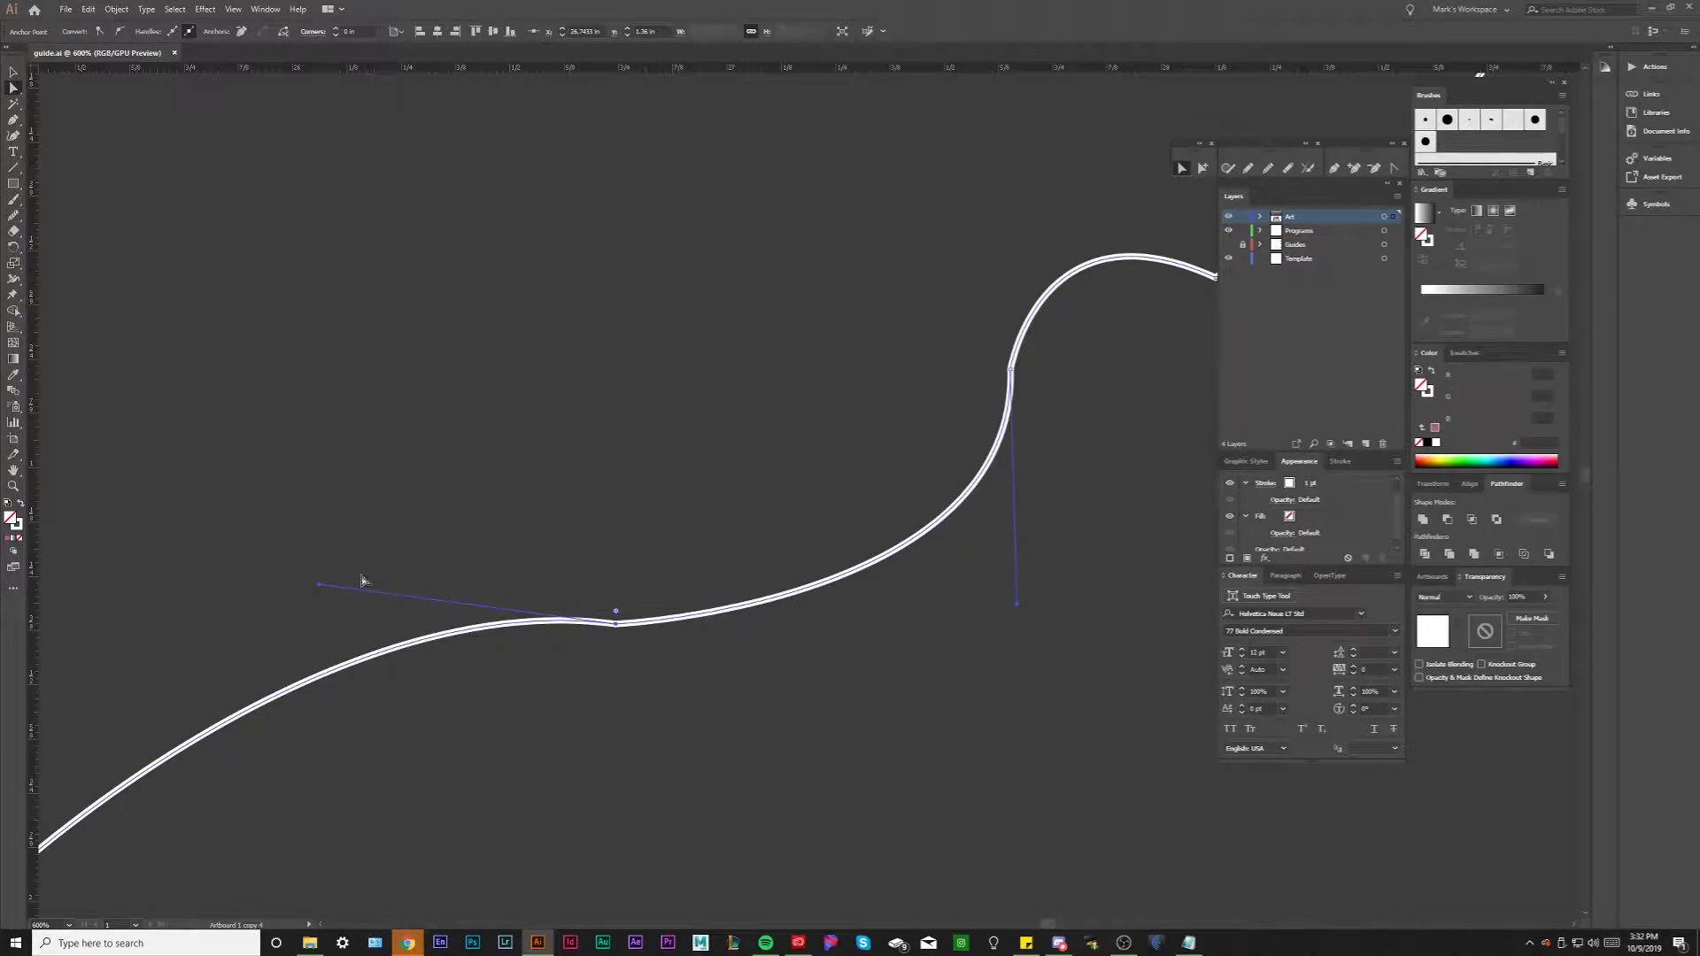
left_click_drag(390, 593, 342, 632)
scroll(452, 484, "down", 2)
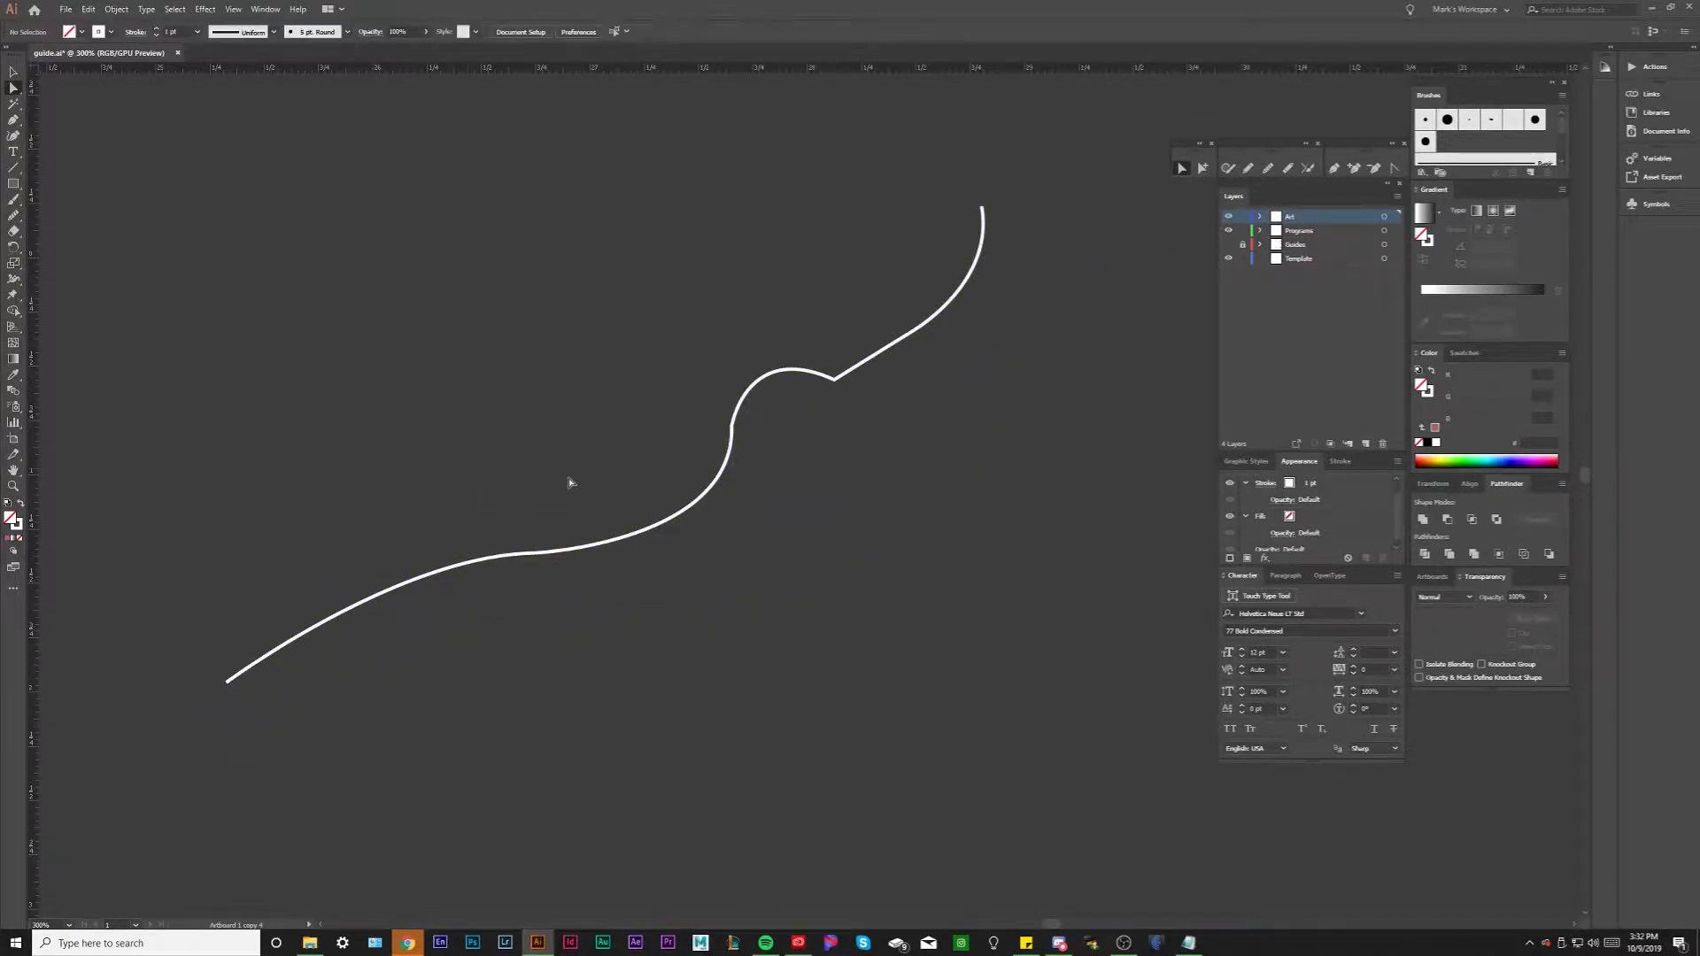
left_click(261, 226)
key("v")
scroll(660, 267, "down", 3)
key("ctrl+z")
Select the wavy line and smooth the kink at its lower anchor with the Smooth tool
left_click(610, 279)
scroll(621, 411, "up", 2)
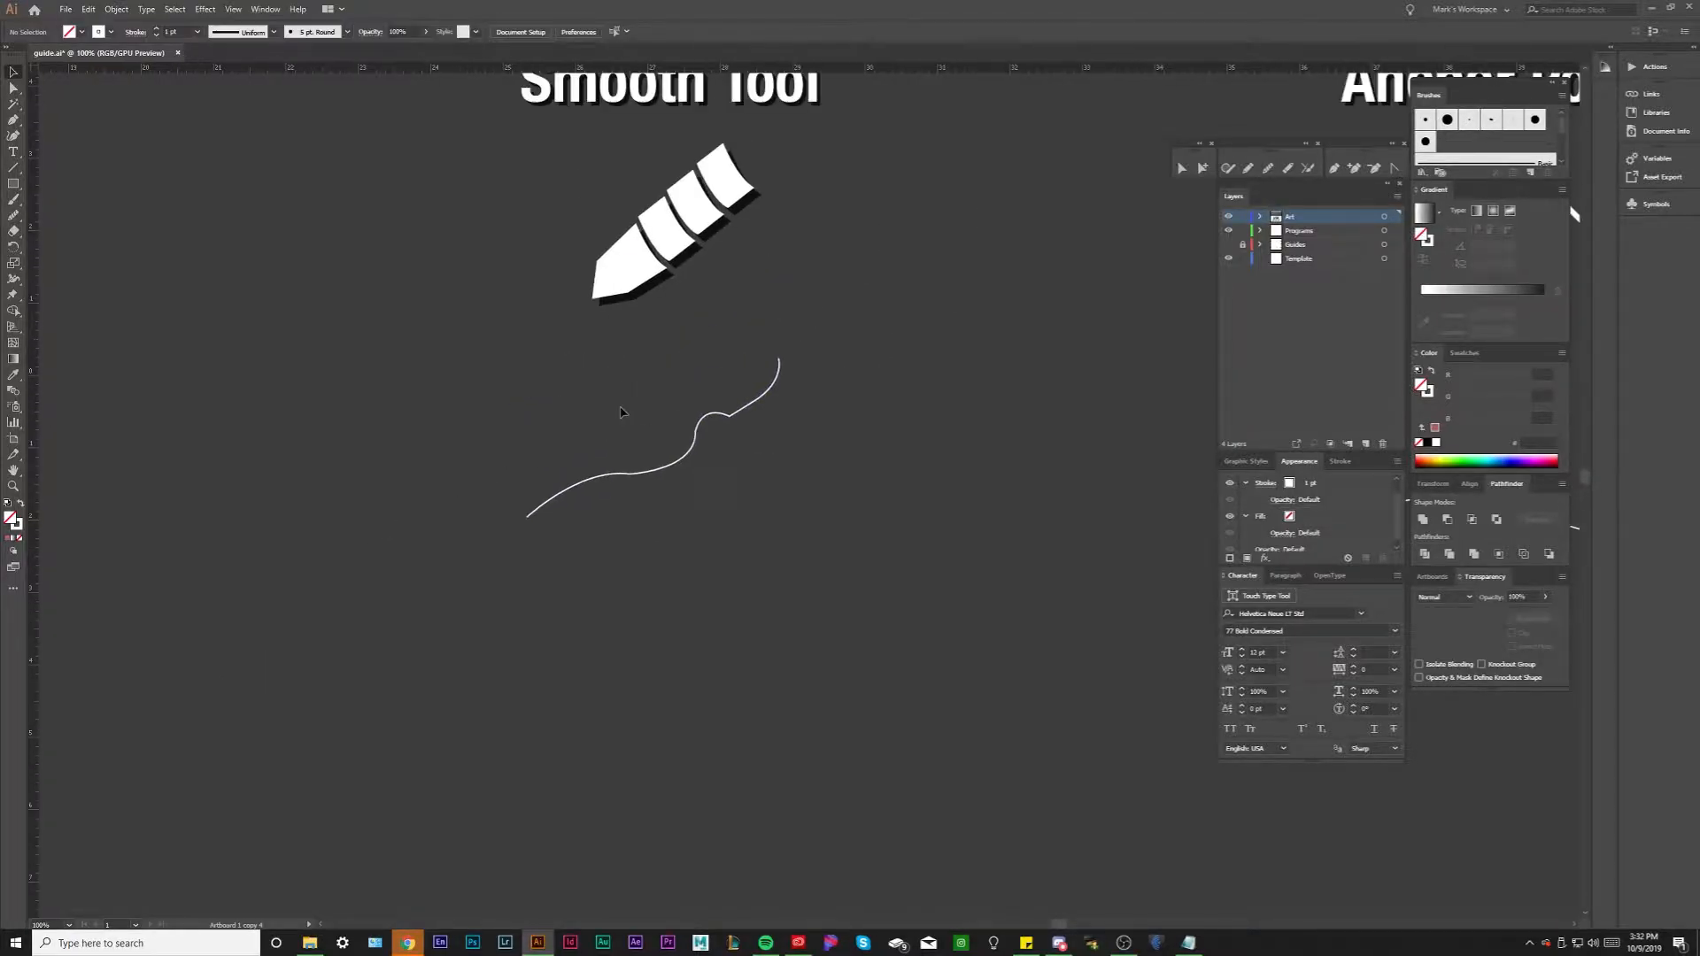
left_click(667, 465)
left_click(1268, 169)
scroll(664, 438, "up", 2)
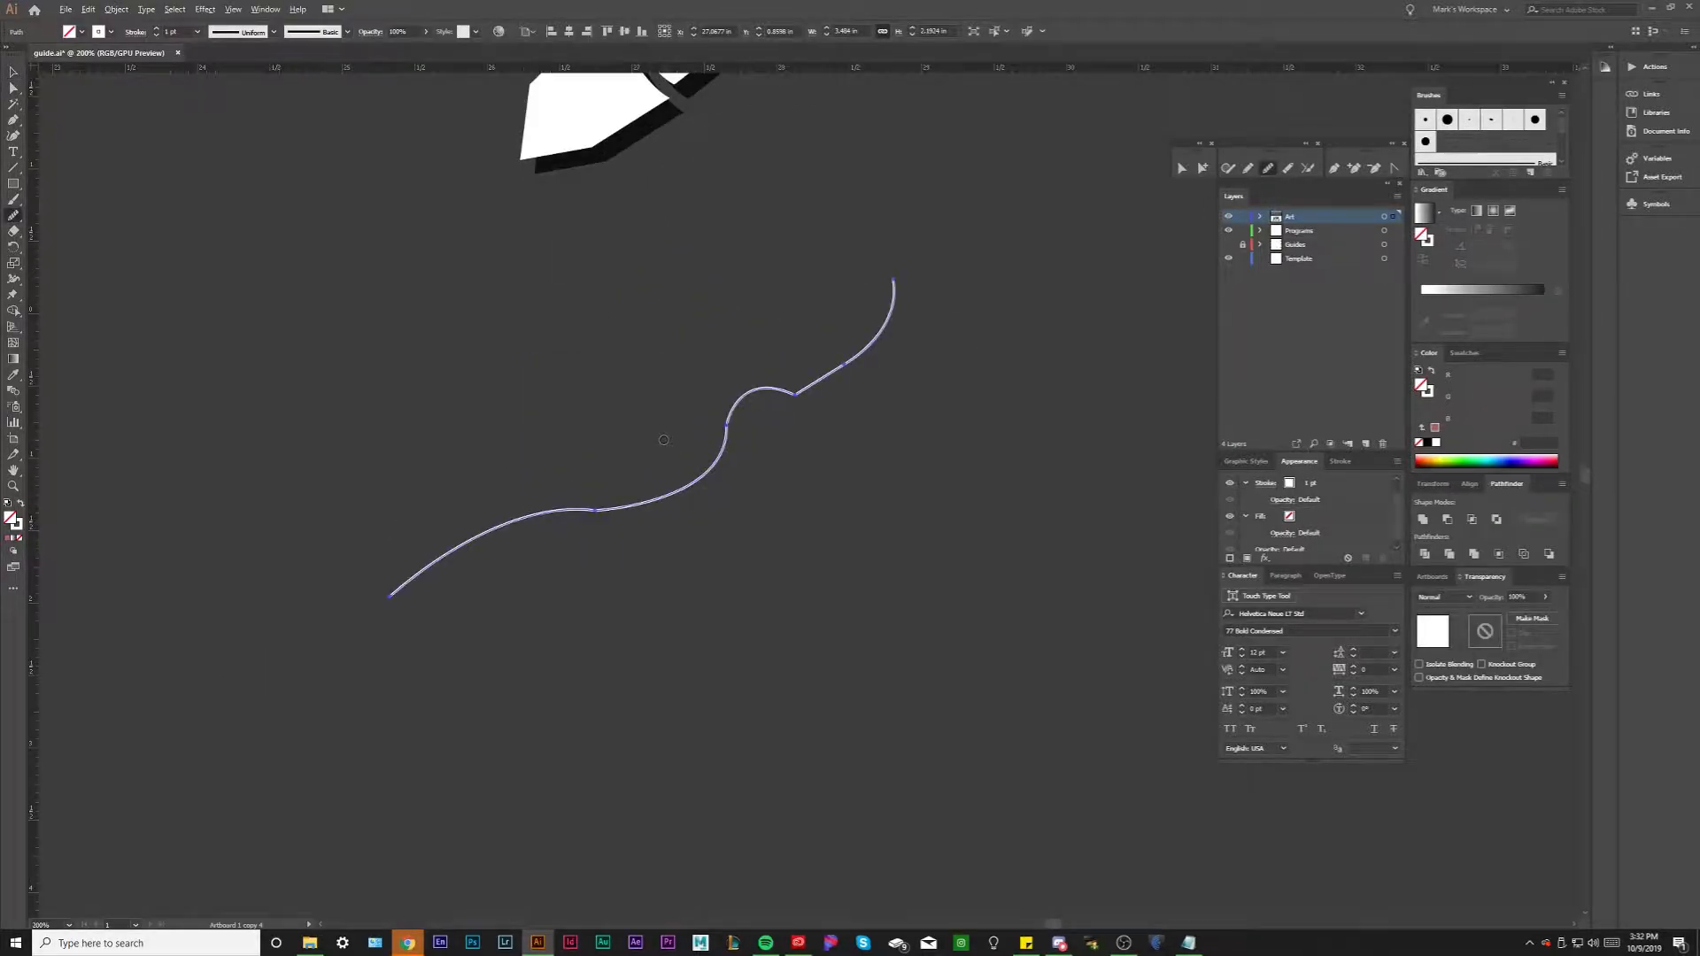
scroll(535, 545, "up", 2)
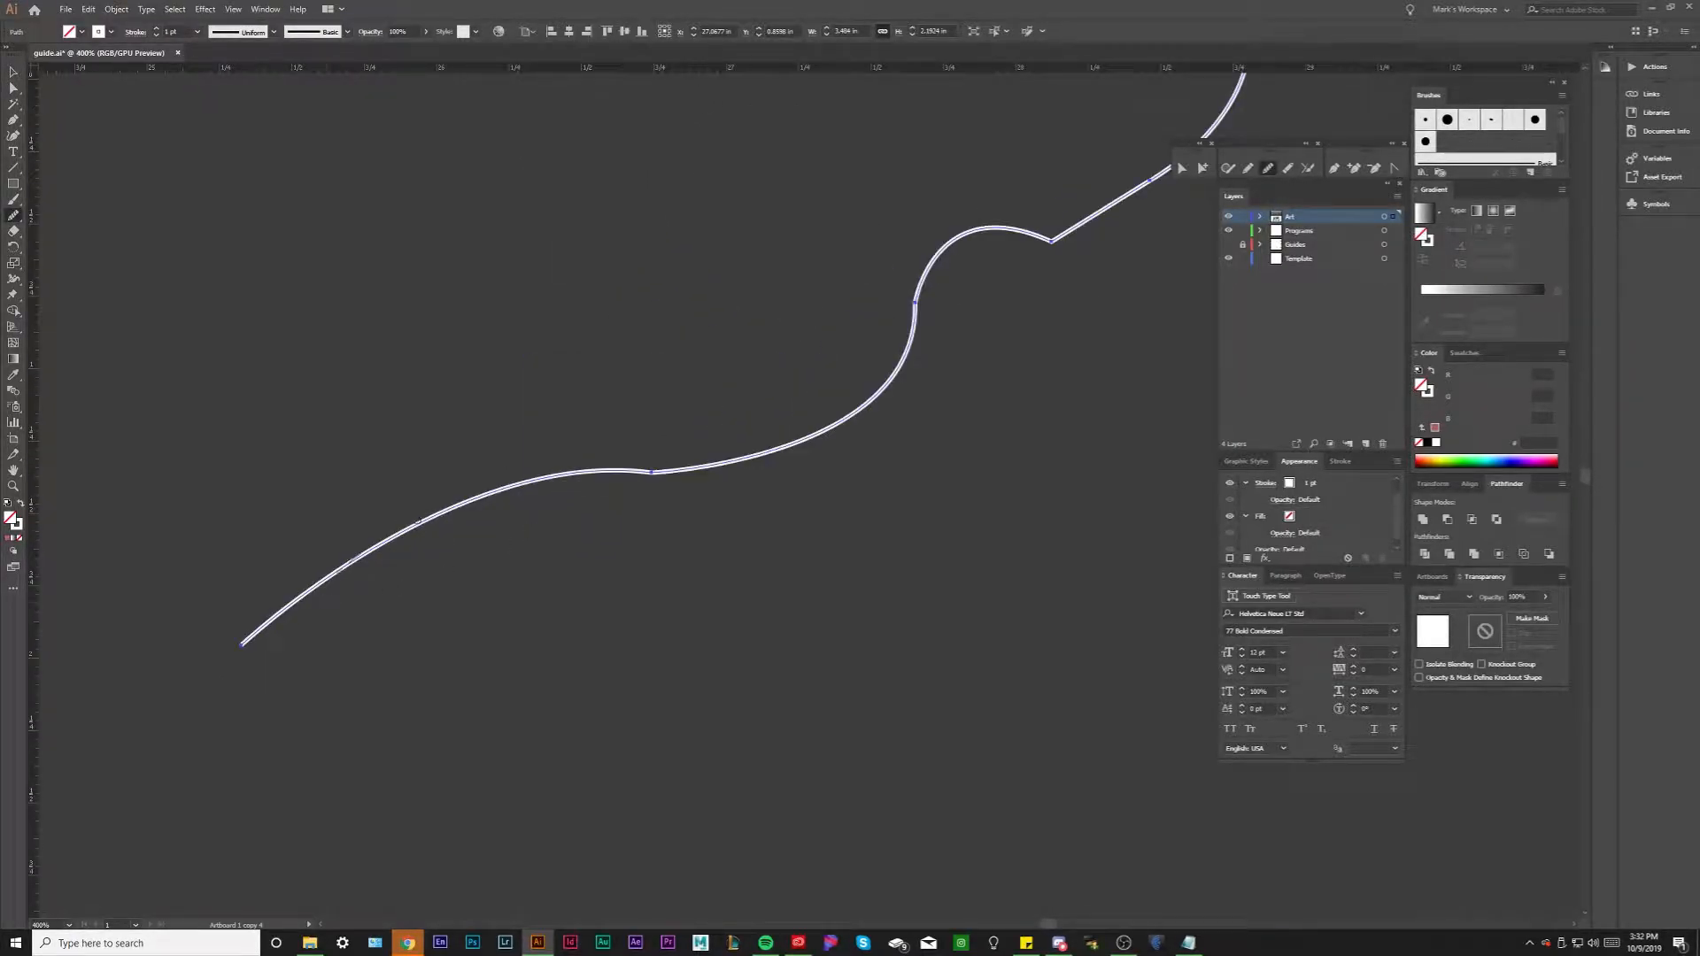
left_click_drag(653, 470, 730, 460)
scroll(650, 439, "down", 1)
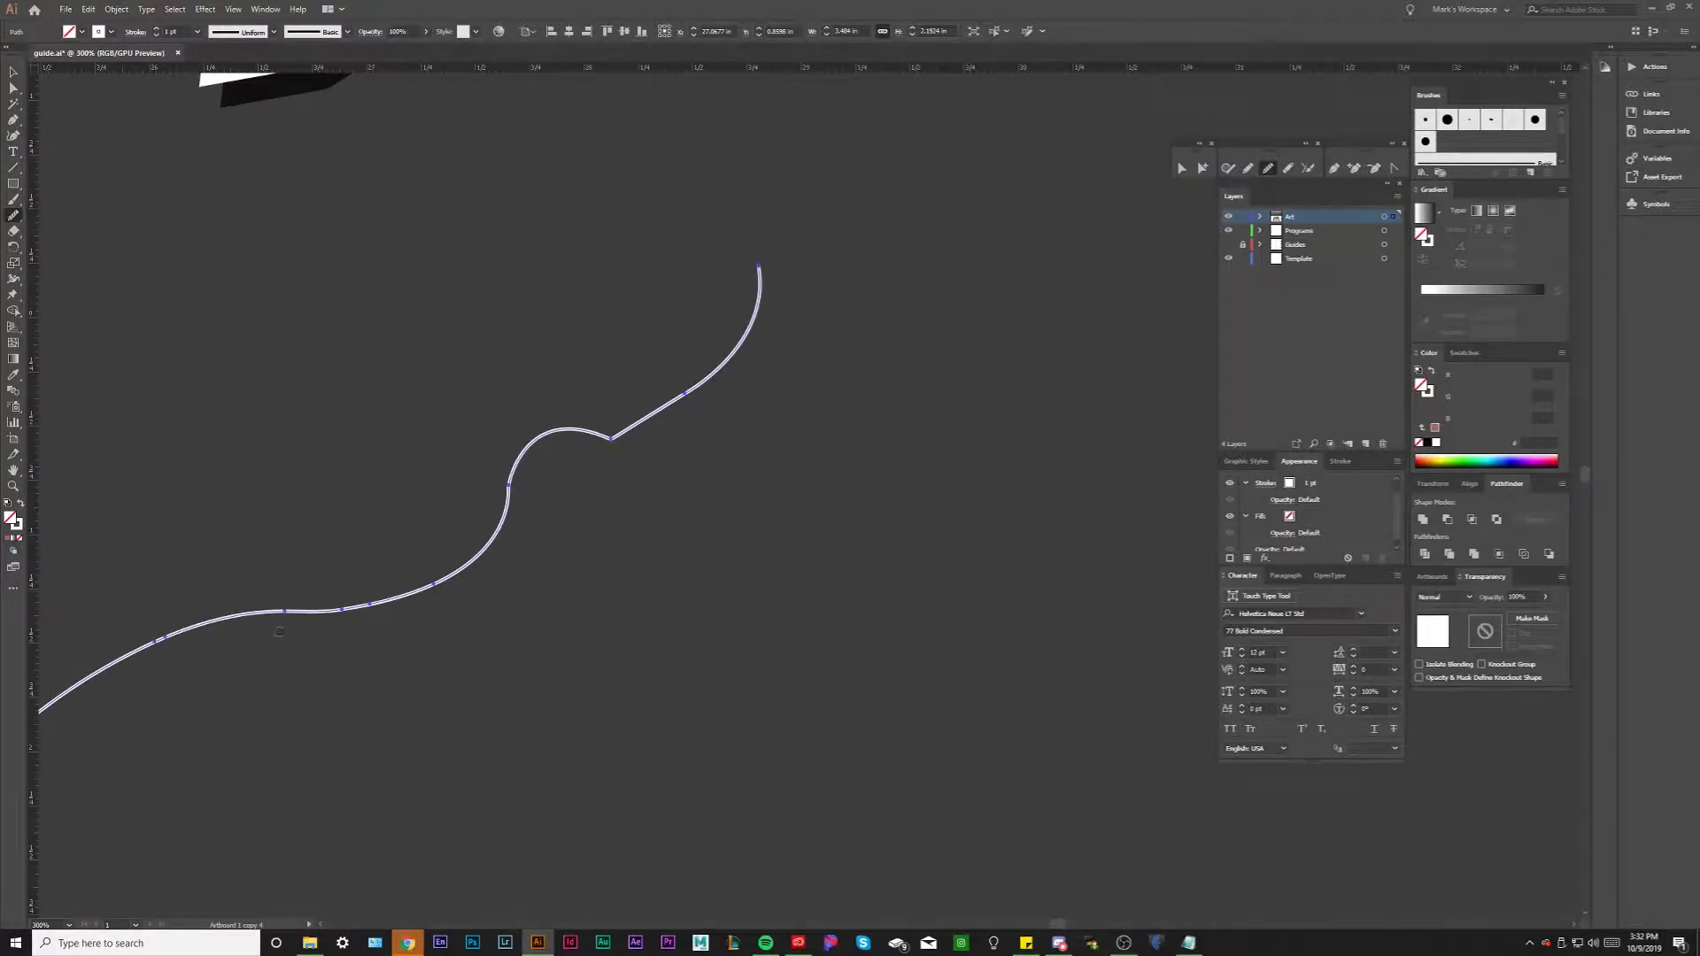
Smooth the sharp corners along the wavy line's upper half and full length with repeated Smooth tool strokes
left_click_drag(482, 535, 656, 410)
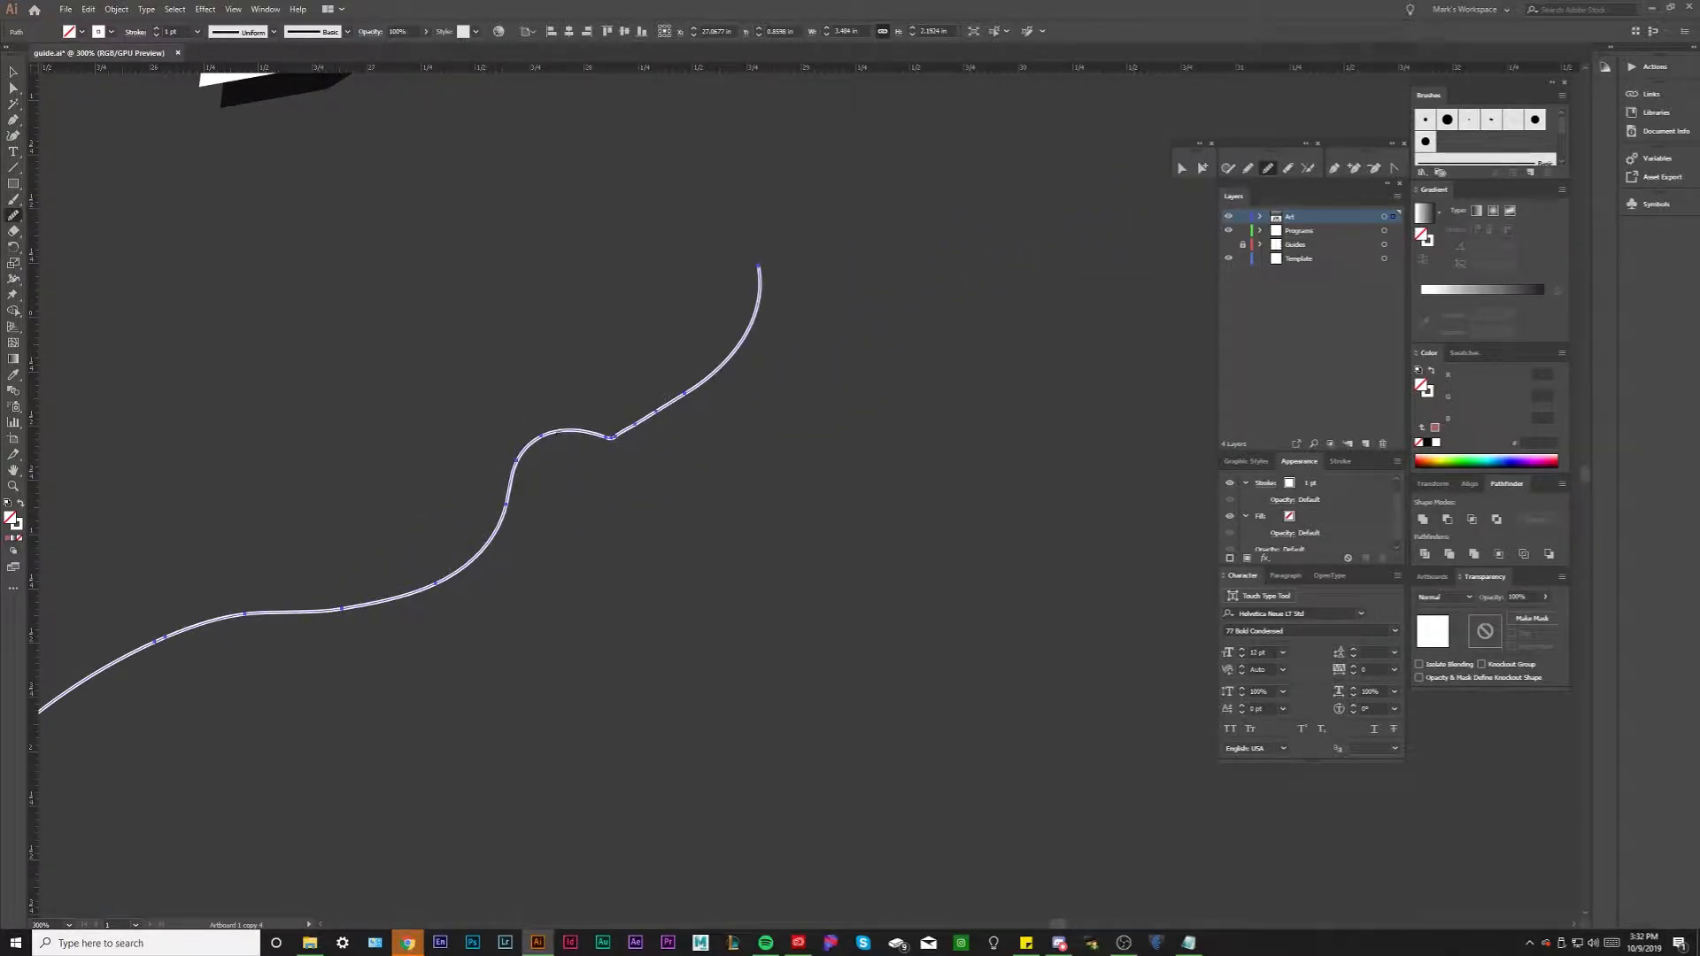
mouse_move(522, 455)
left_mouse_down()
mouse_move(656, 410)
mouse_move(757, 274)
left_mouse_up()
mouse_move(681, 391)
left_mouse_down()
mouse_move(856, 322)
mouse_move(677, 427)
left_mouse_up()
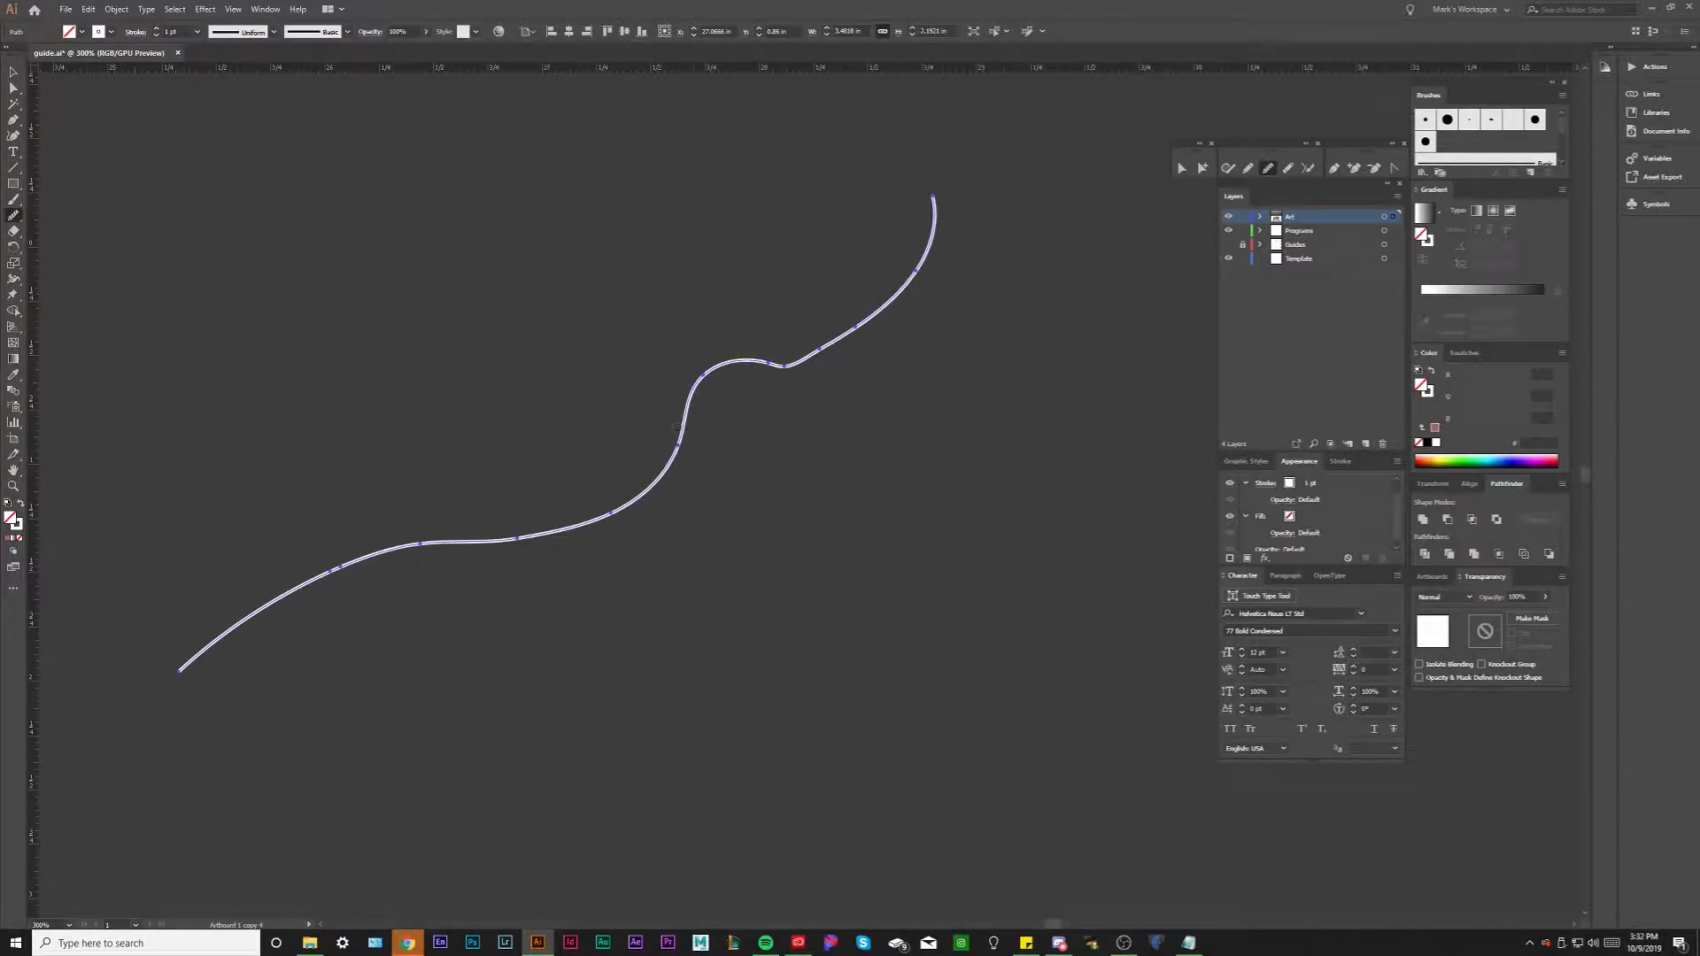
mouse_move(443, 542)
left_mouse_down()
mouse_move(489, 544)
mouse_move(625, 487)
mouse_move(806, 319)
mouse_move(841, 335)
mouse_move(932, 205)
left_mouse_up()
Deselect the wavy line and examine its smoothed bends and anchor points at different magnifications
key("v")
left_click(702, 243)
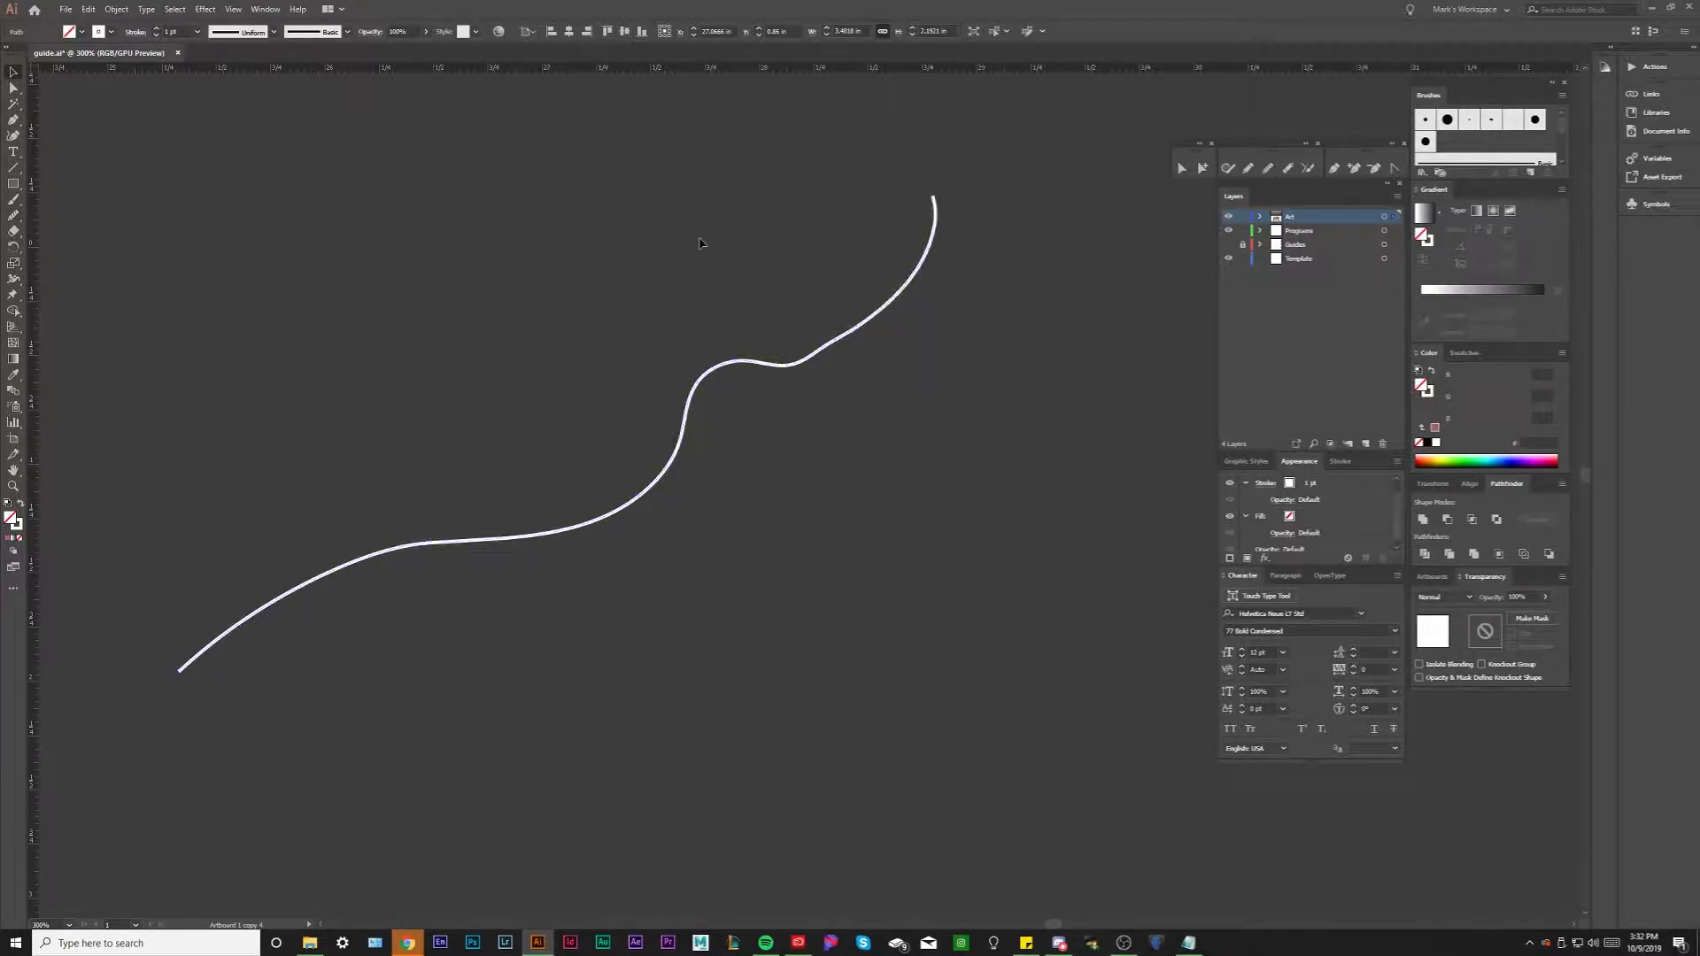
scroll(698, 241, "down", 4)
left_click_drag(763, 315, 831, 459)
scroll(831, 460, "up", 7)
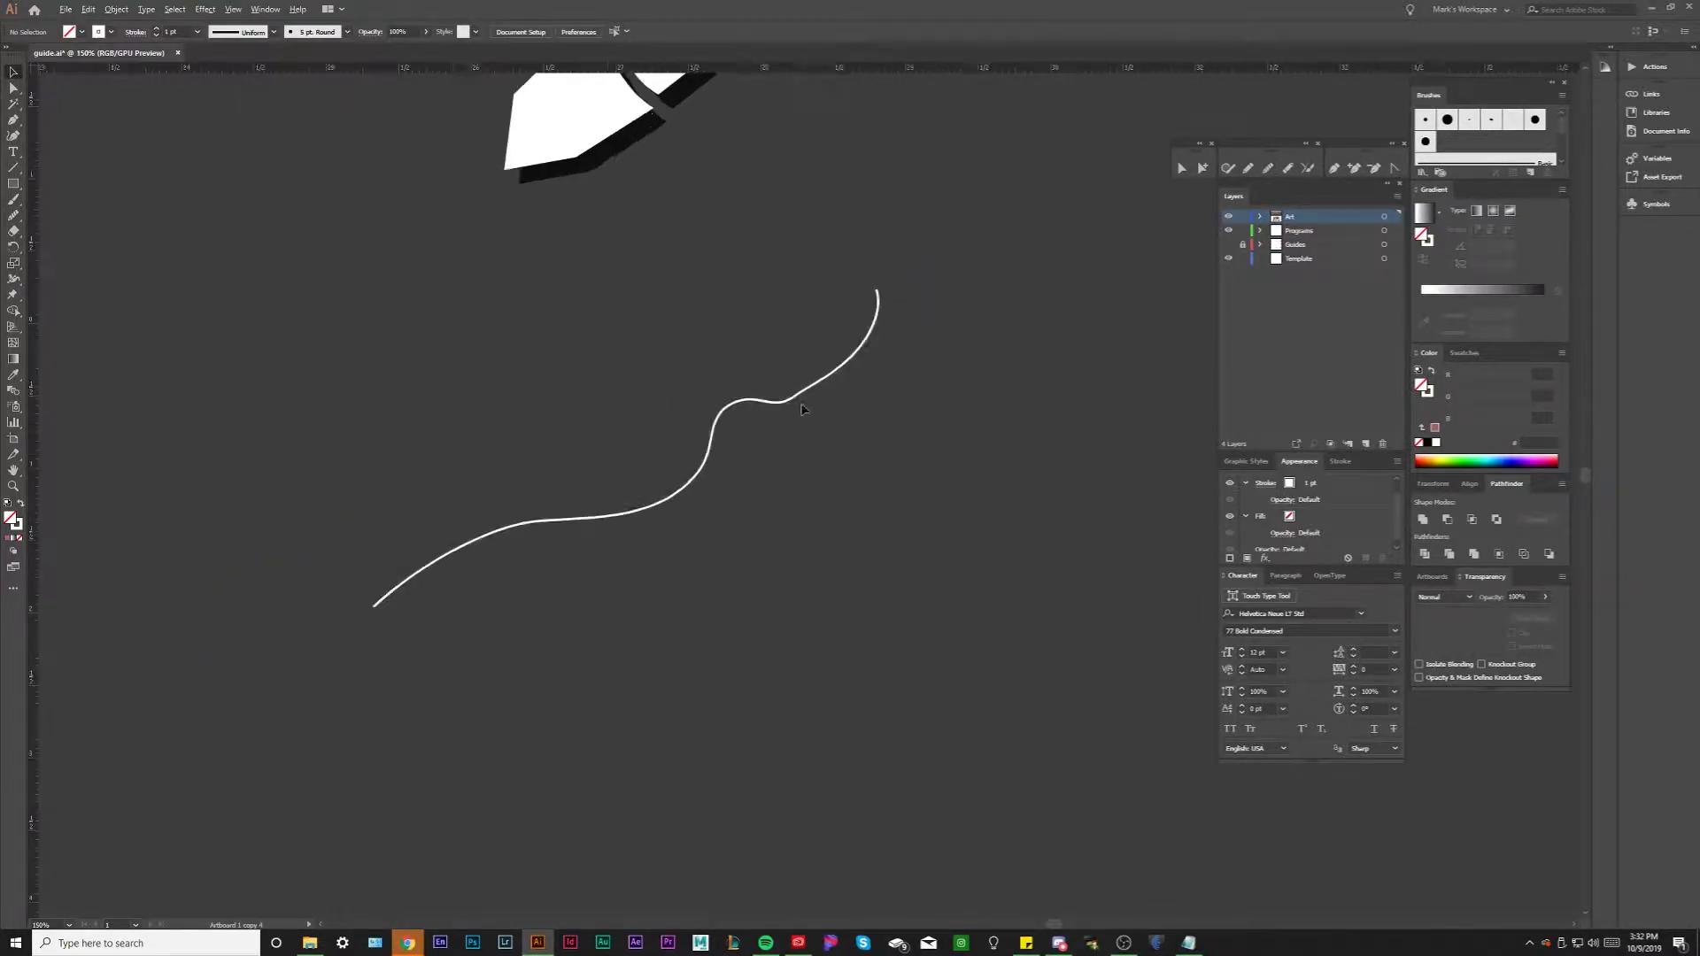
scroll(742, 404, "down", 5)
left_click_drag(630, 537, 717, 532)
left_click(696, 510)
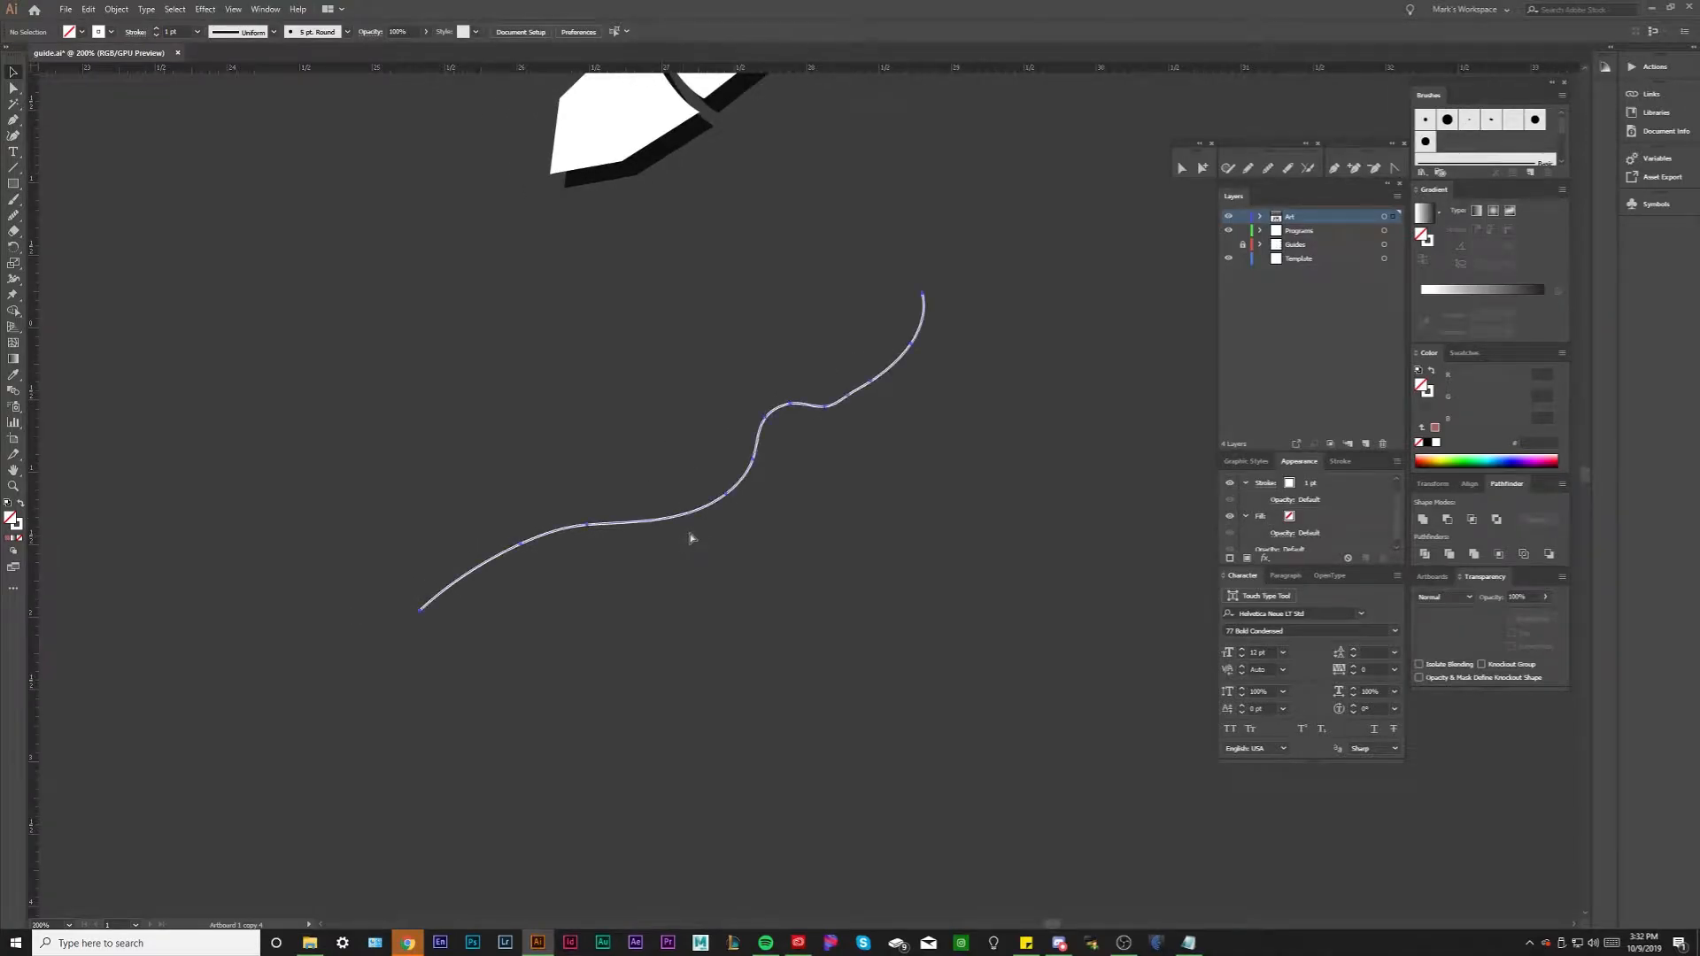
left_click(698, 536)
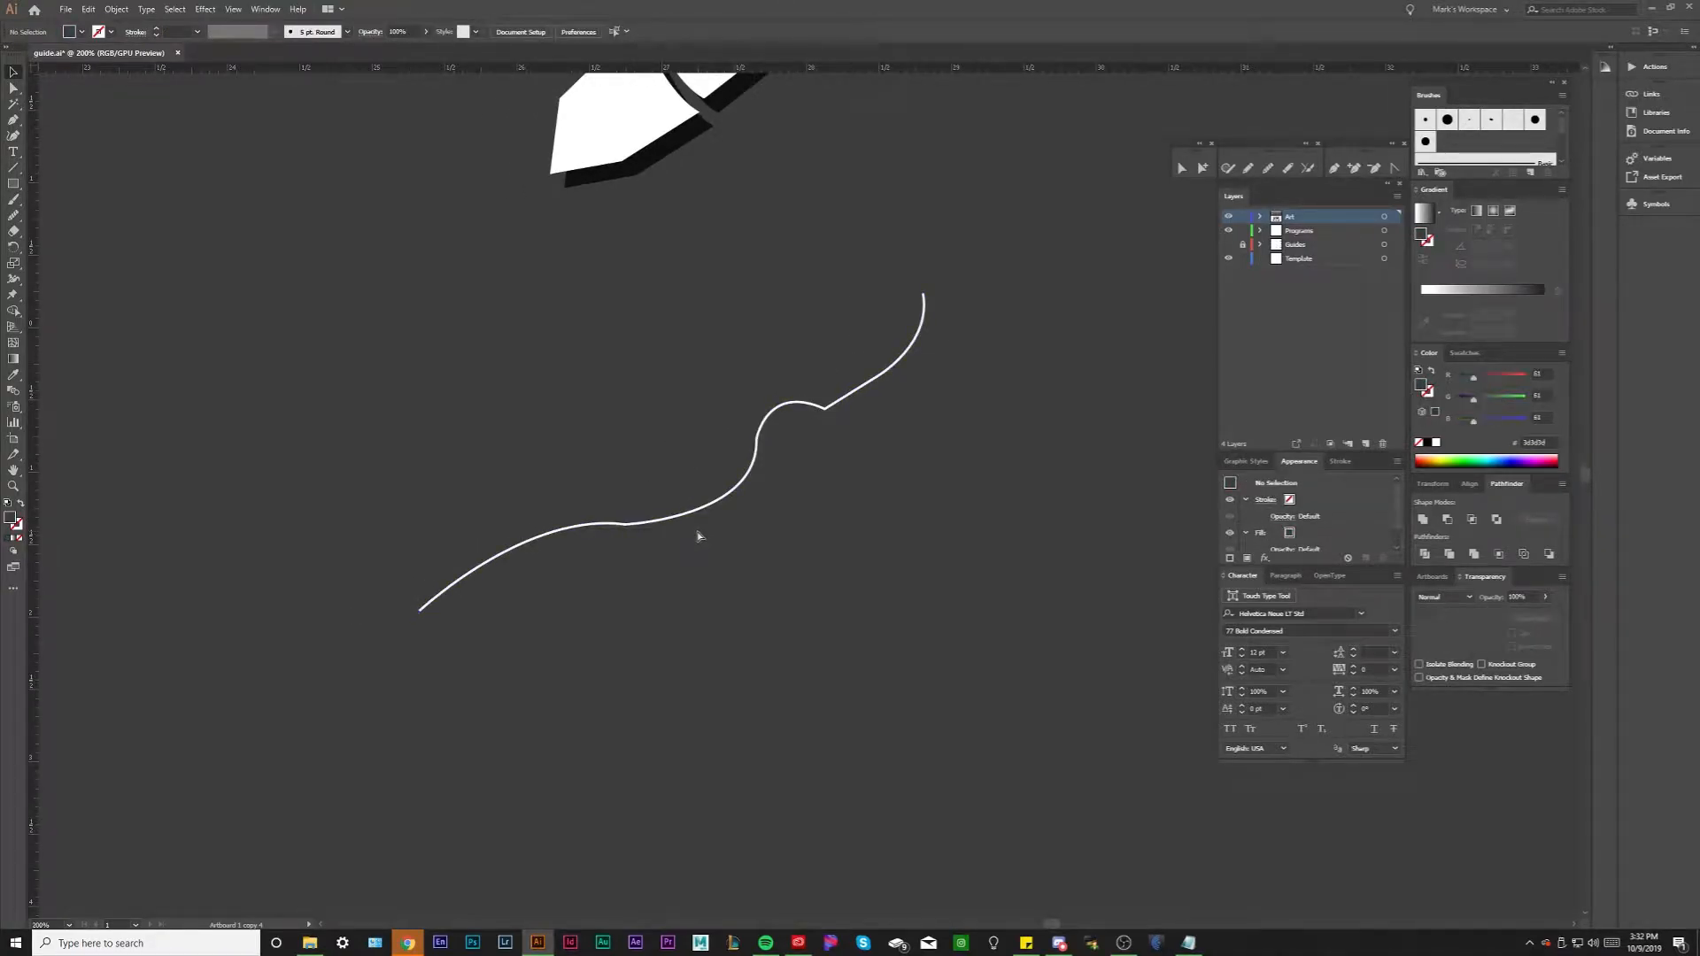
Redo the undone smoothing edits on the wavy line and deselect it
scroll(707, 583, "up", 1)
key("ctrl+shift+z")
key("ctrl+shift+z")
key("ctrl+shift+z")
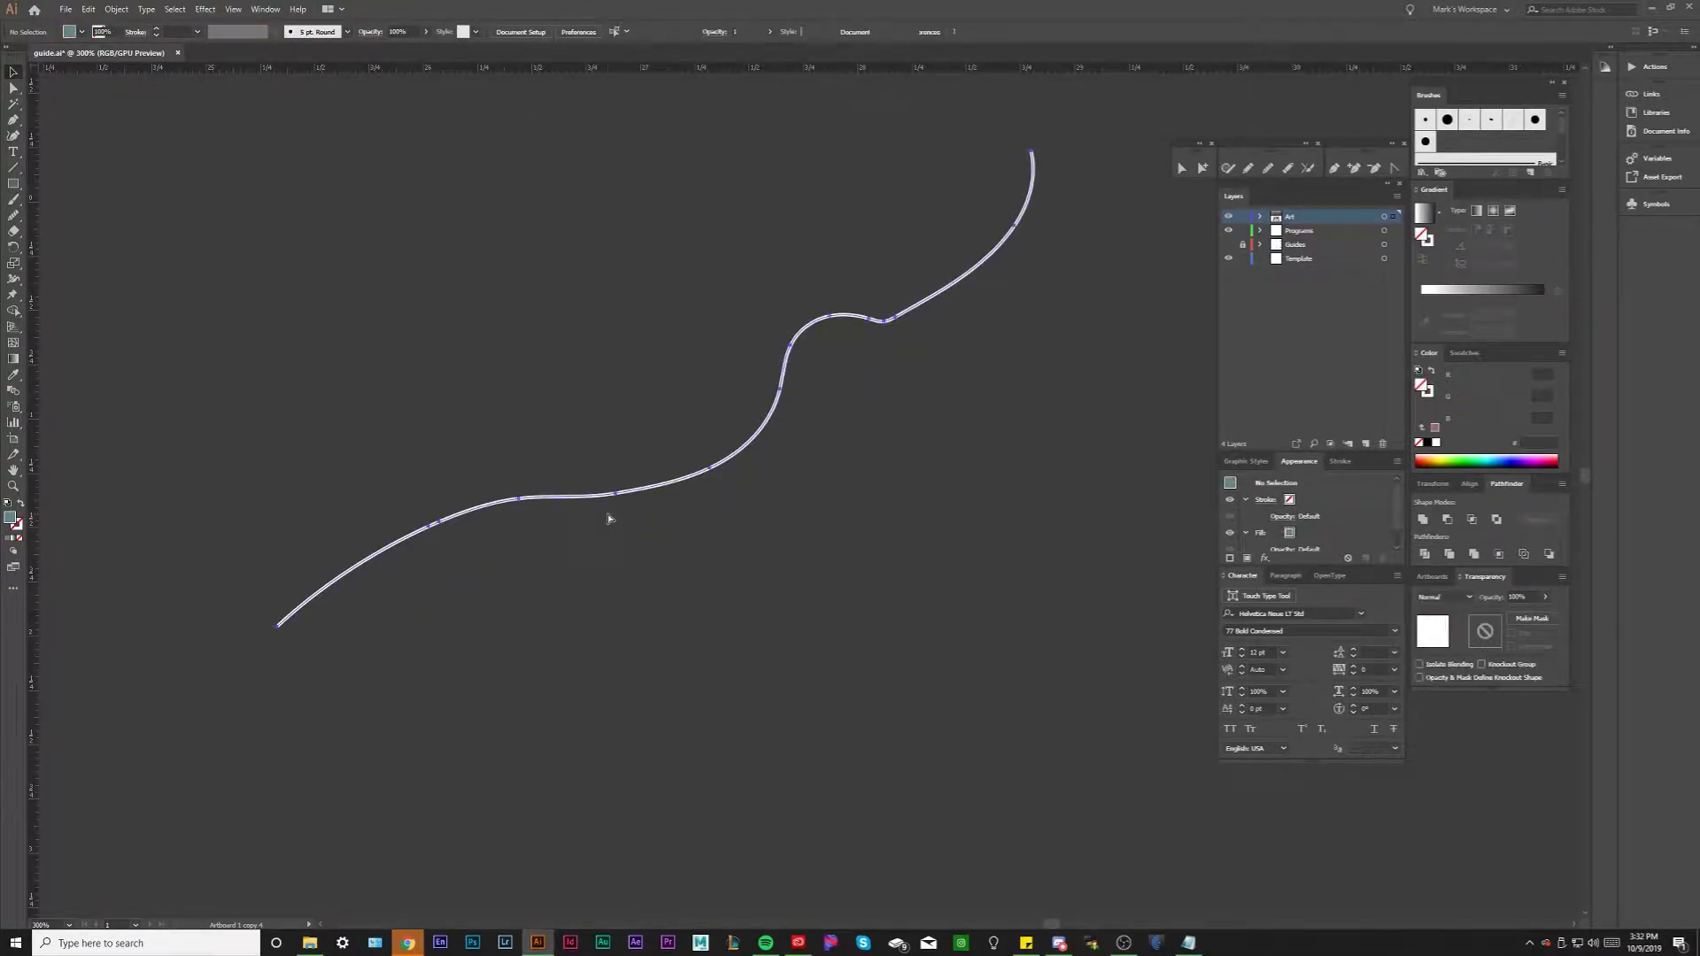
left_click(629, 513)
Go to the Anchor Point Tool example and save the document
scroll(629, 514, "down", 5)
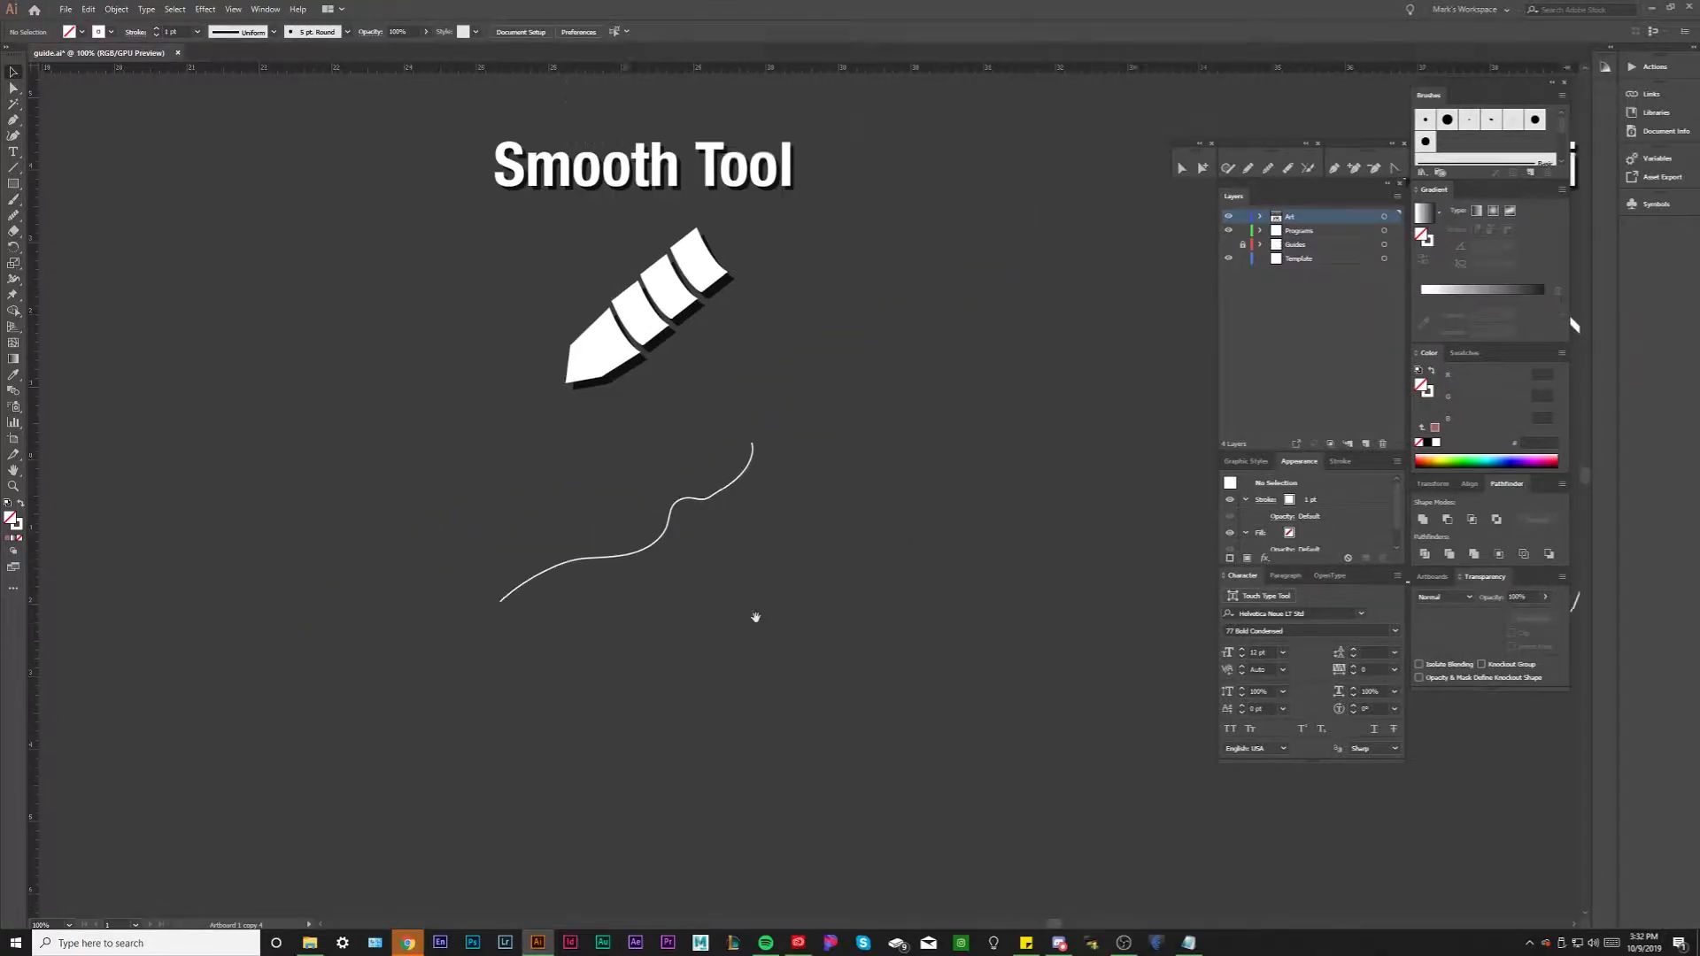
scroll(743, 552, "up", 1)
left_click_drag(815, 544, 766, 558)
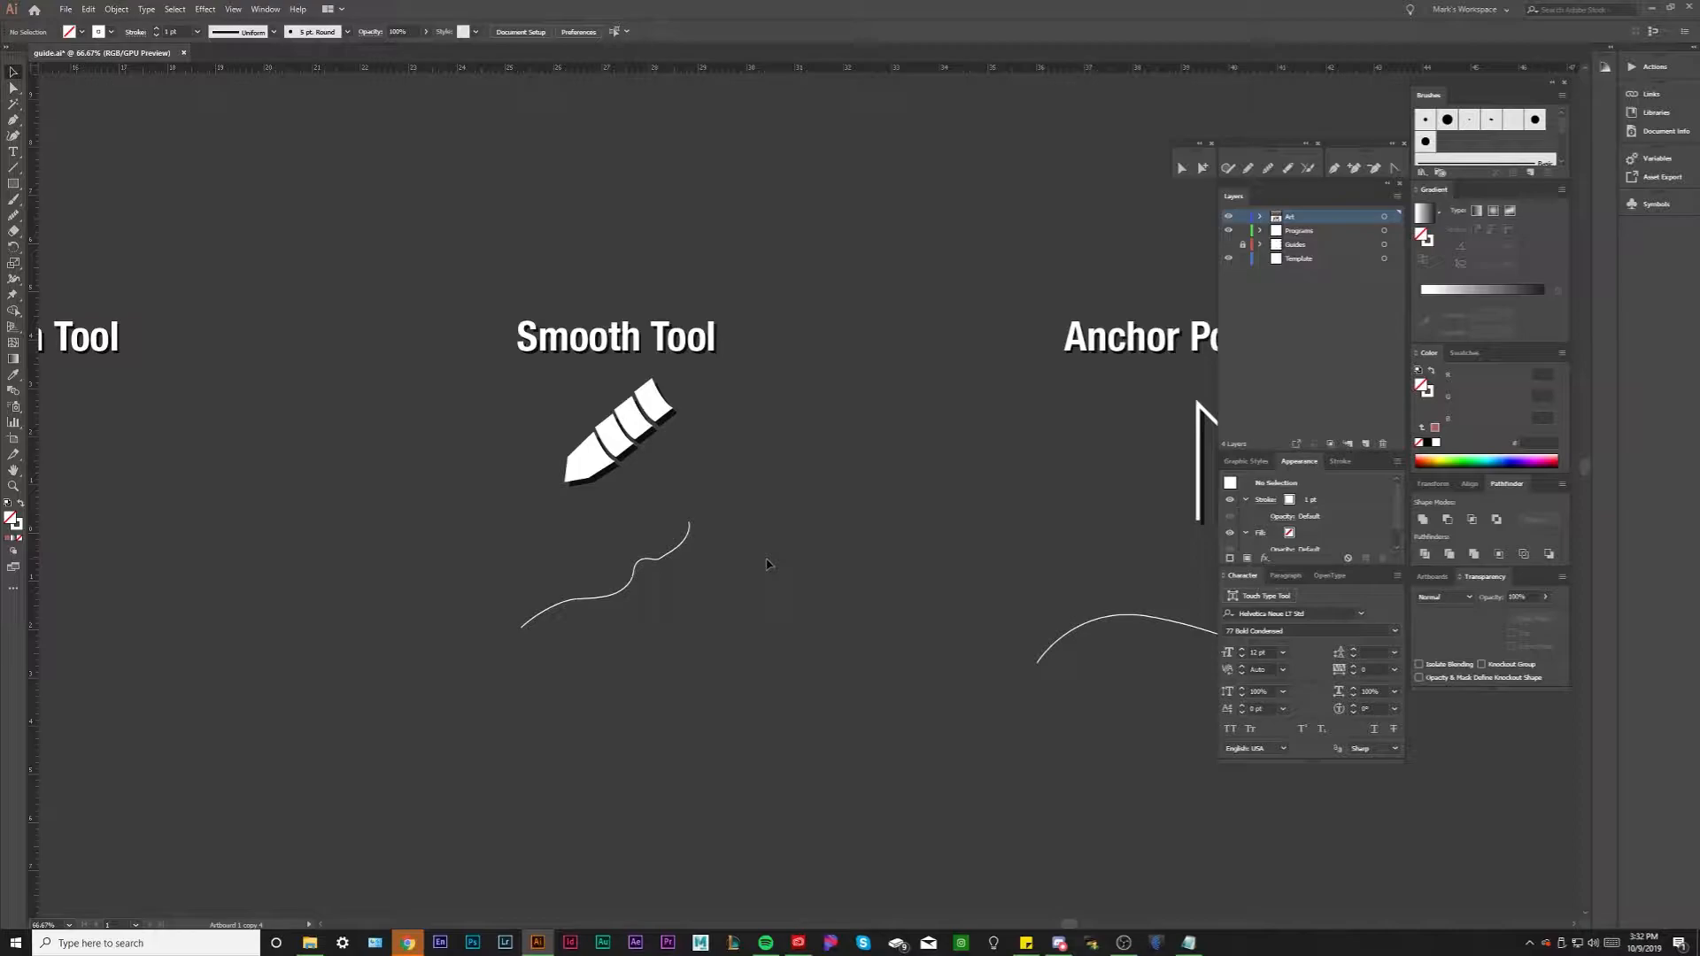
left_click_drag(759, 564, 413, 571)
scroll(746, 550, "up", 2)
left_click_drag(747, 555, 419, 570)
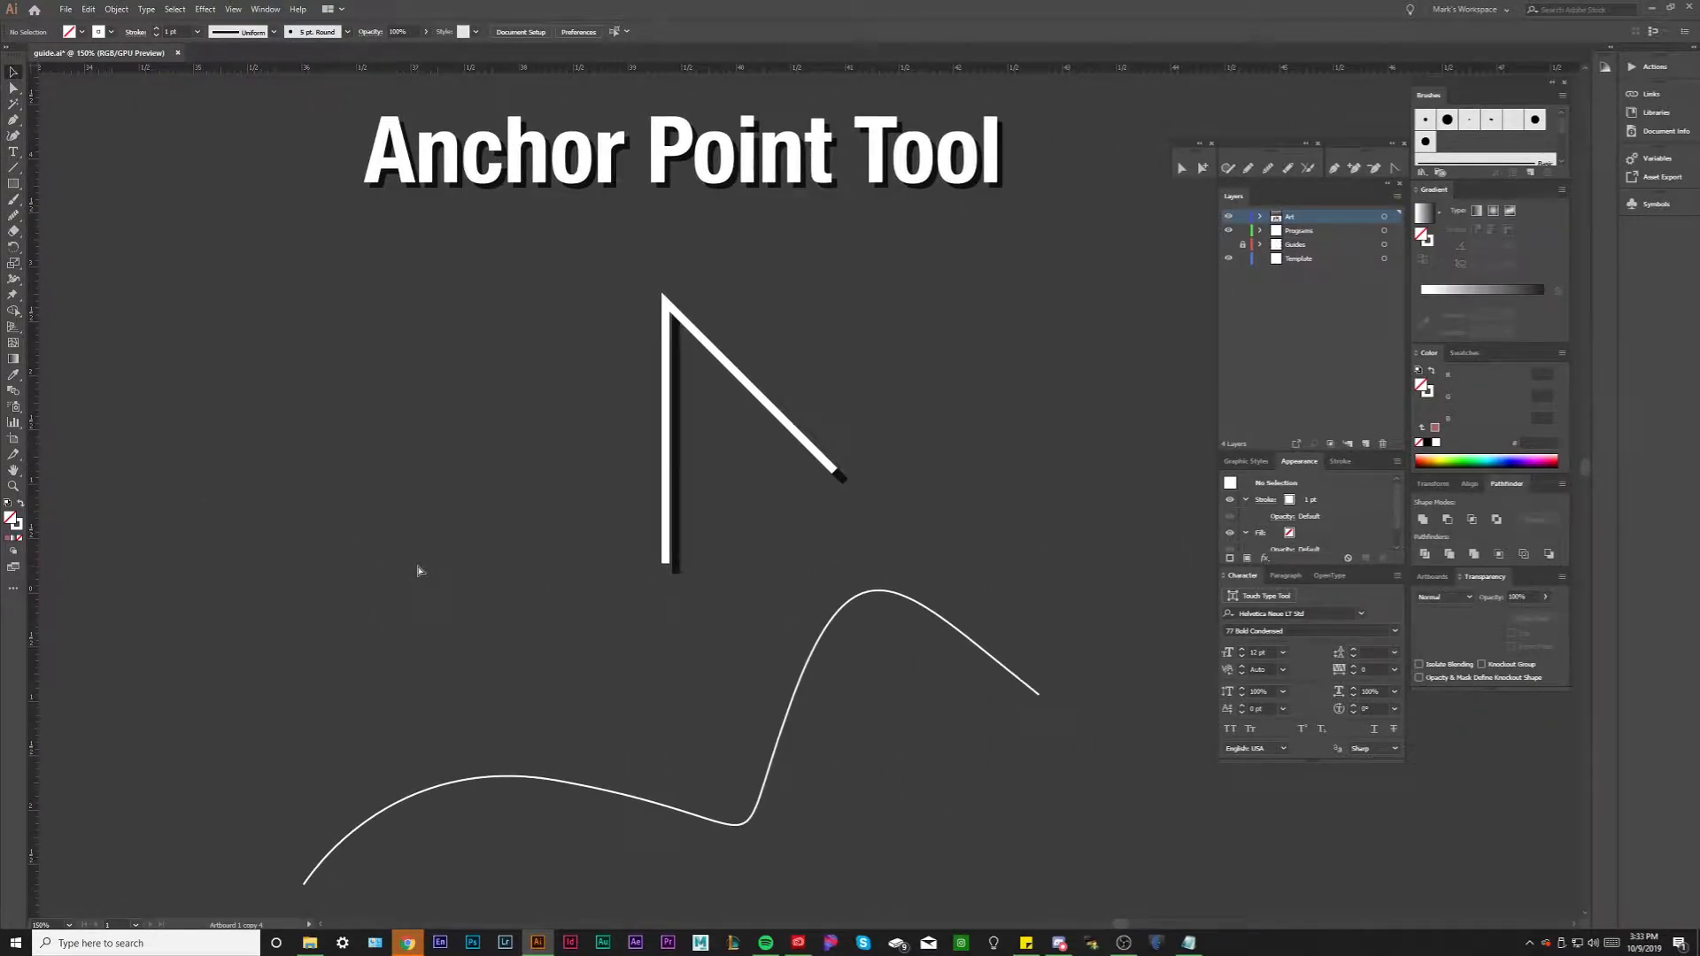
key("ctrl+s")
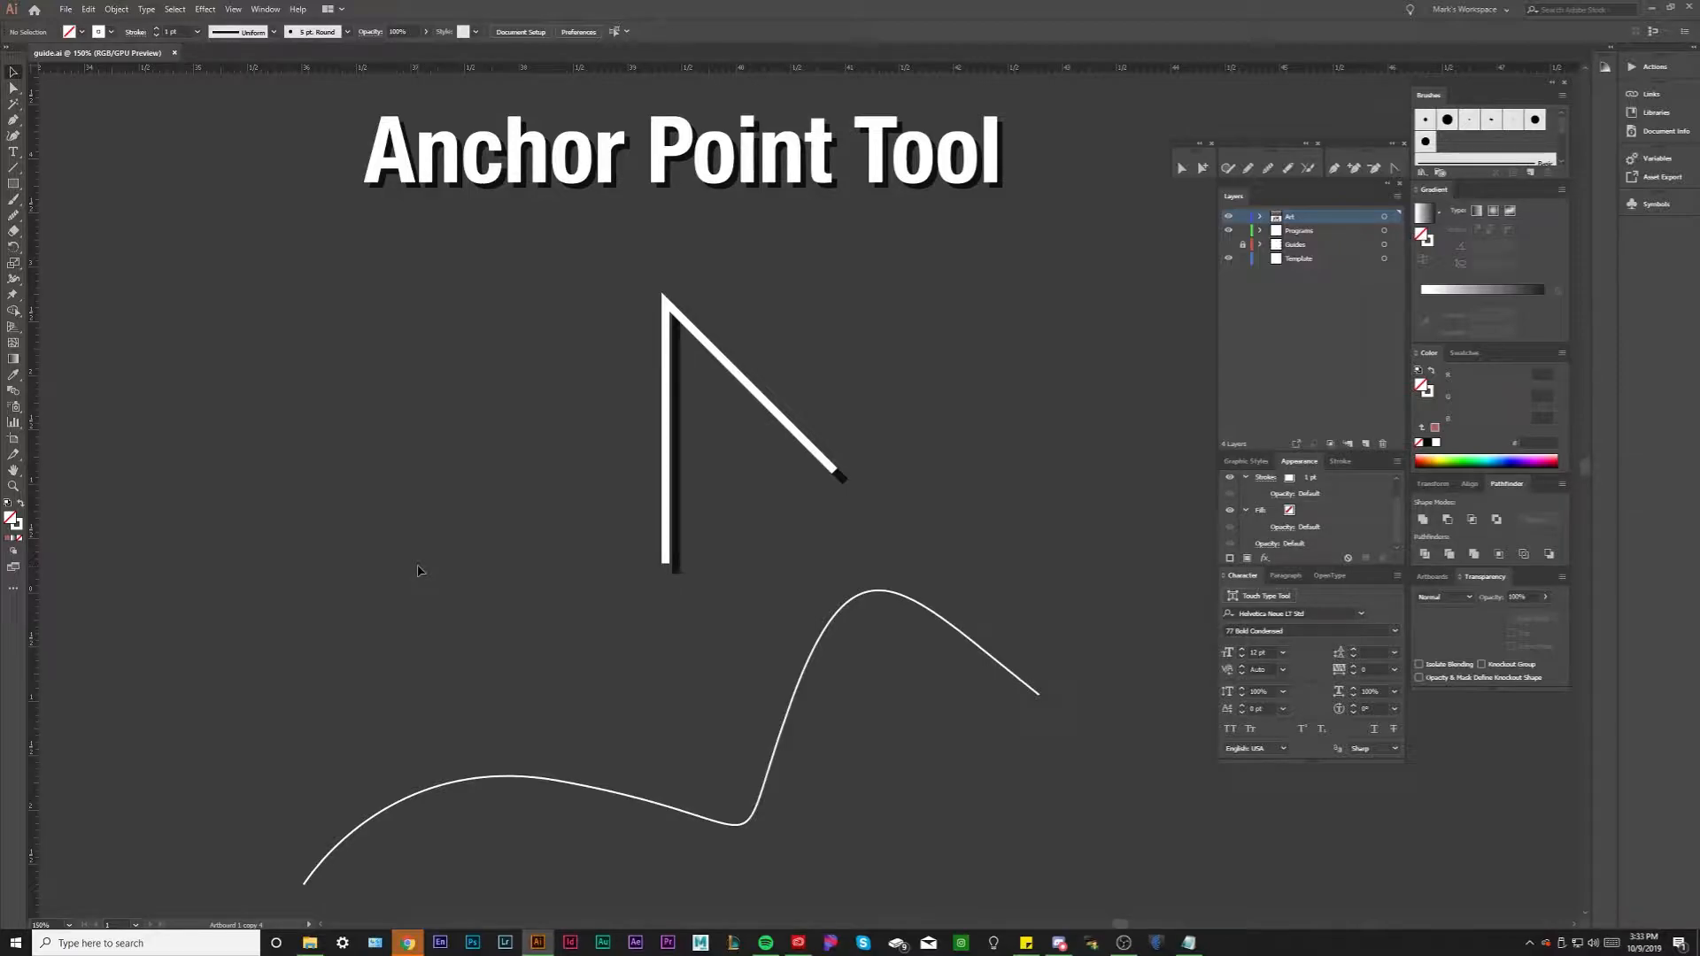
Select the left bend's anchor on the curve below the Anchor Point Tool symbol with Direct Selection to show its direction handles
scroll(419, 571, "down", 2)
scroll(419, 570, "up", 1)
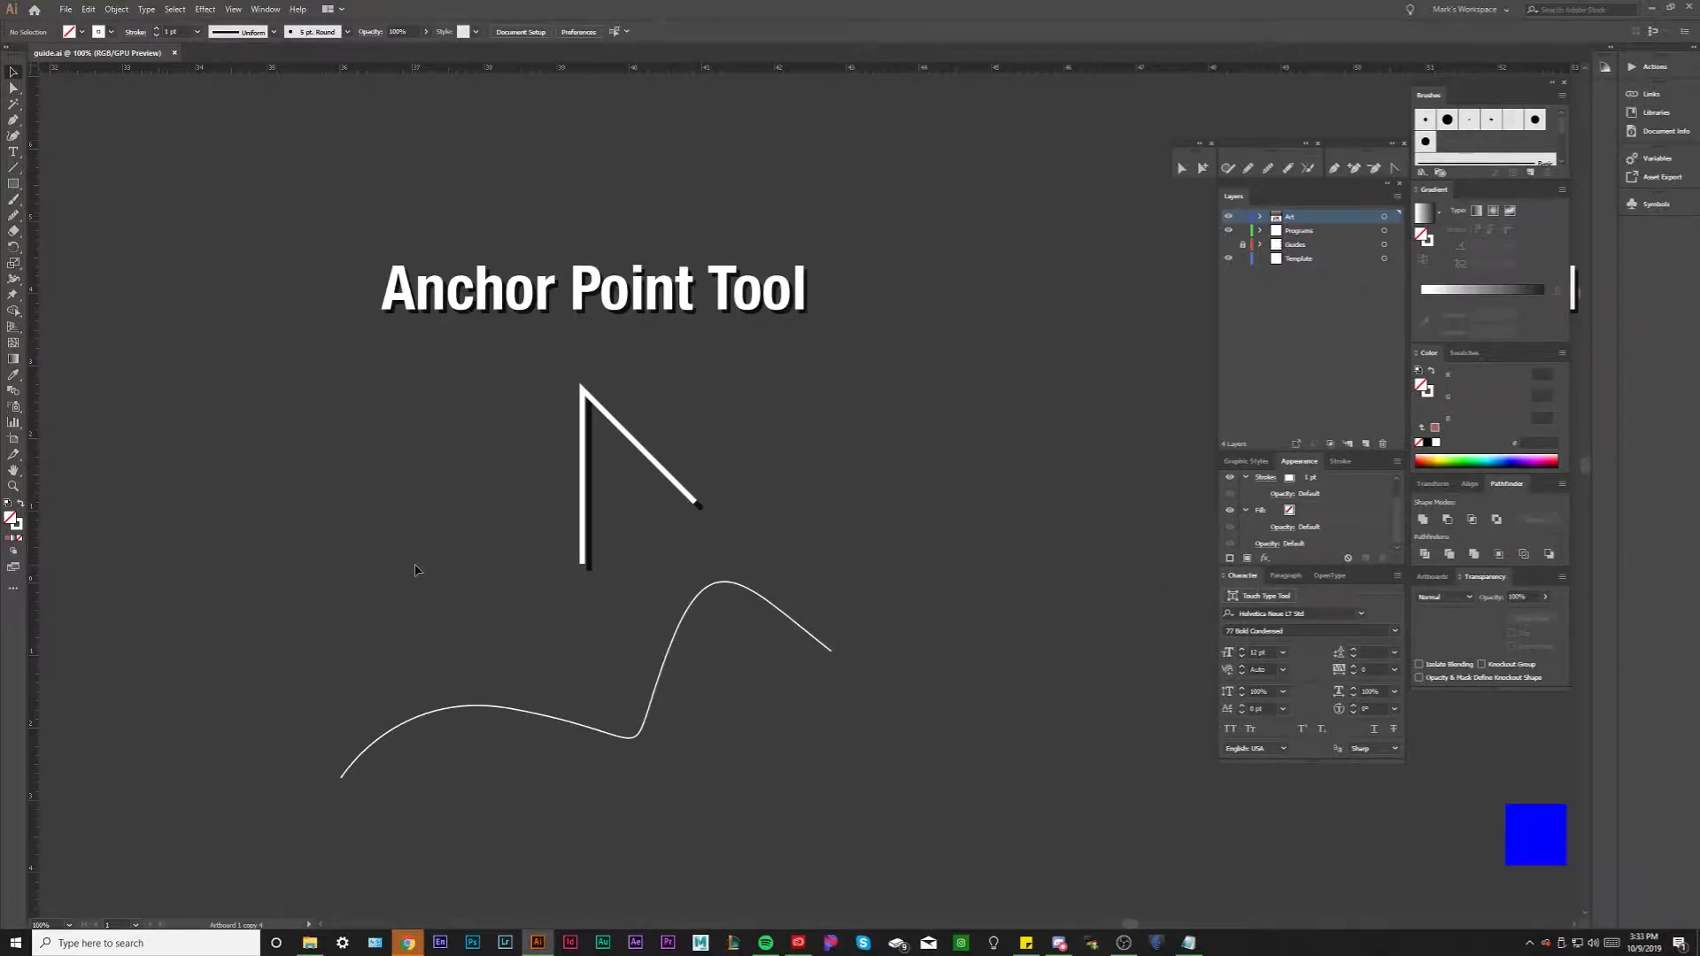
left_click_drag(419, 570, 500, 572)
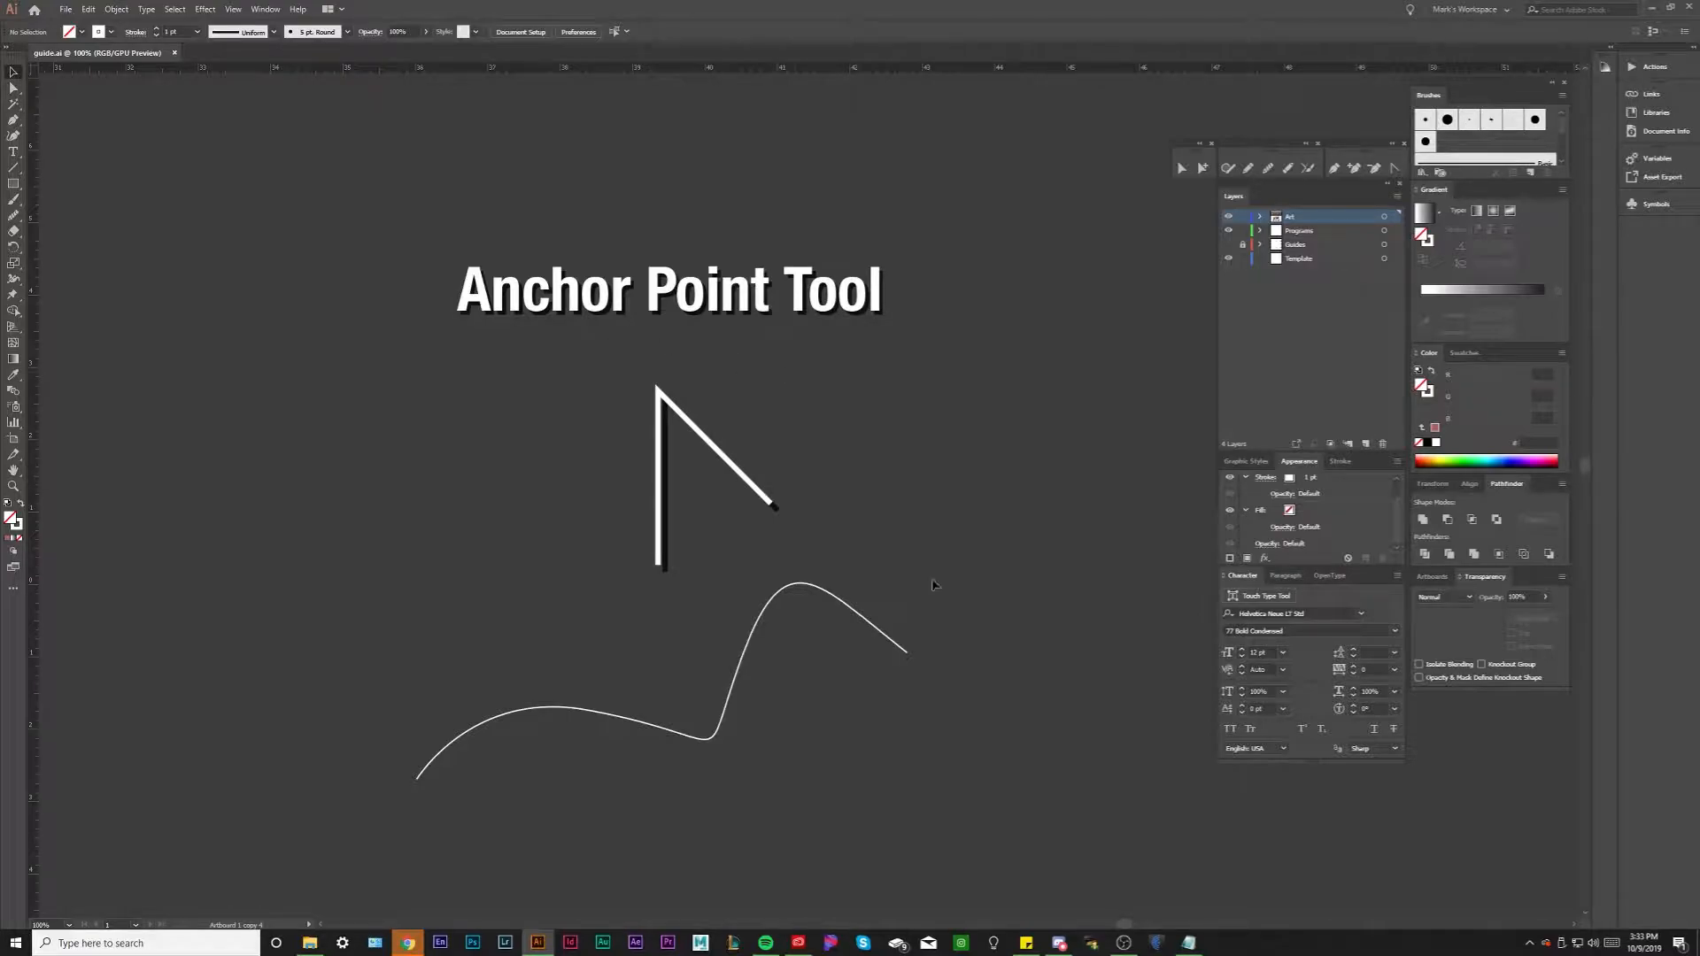
key("a")
scroll(593, 743, "up", 1)
left_click(584, 693)
left_click_drag(573, 728, 607, 702)
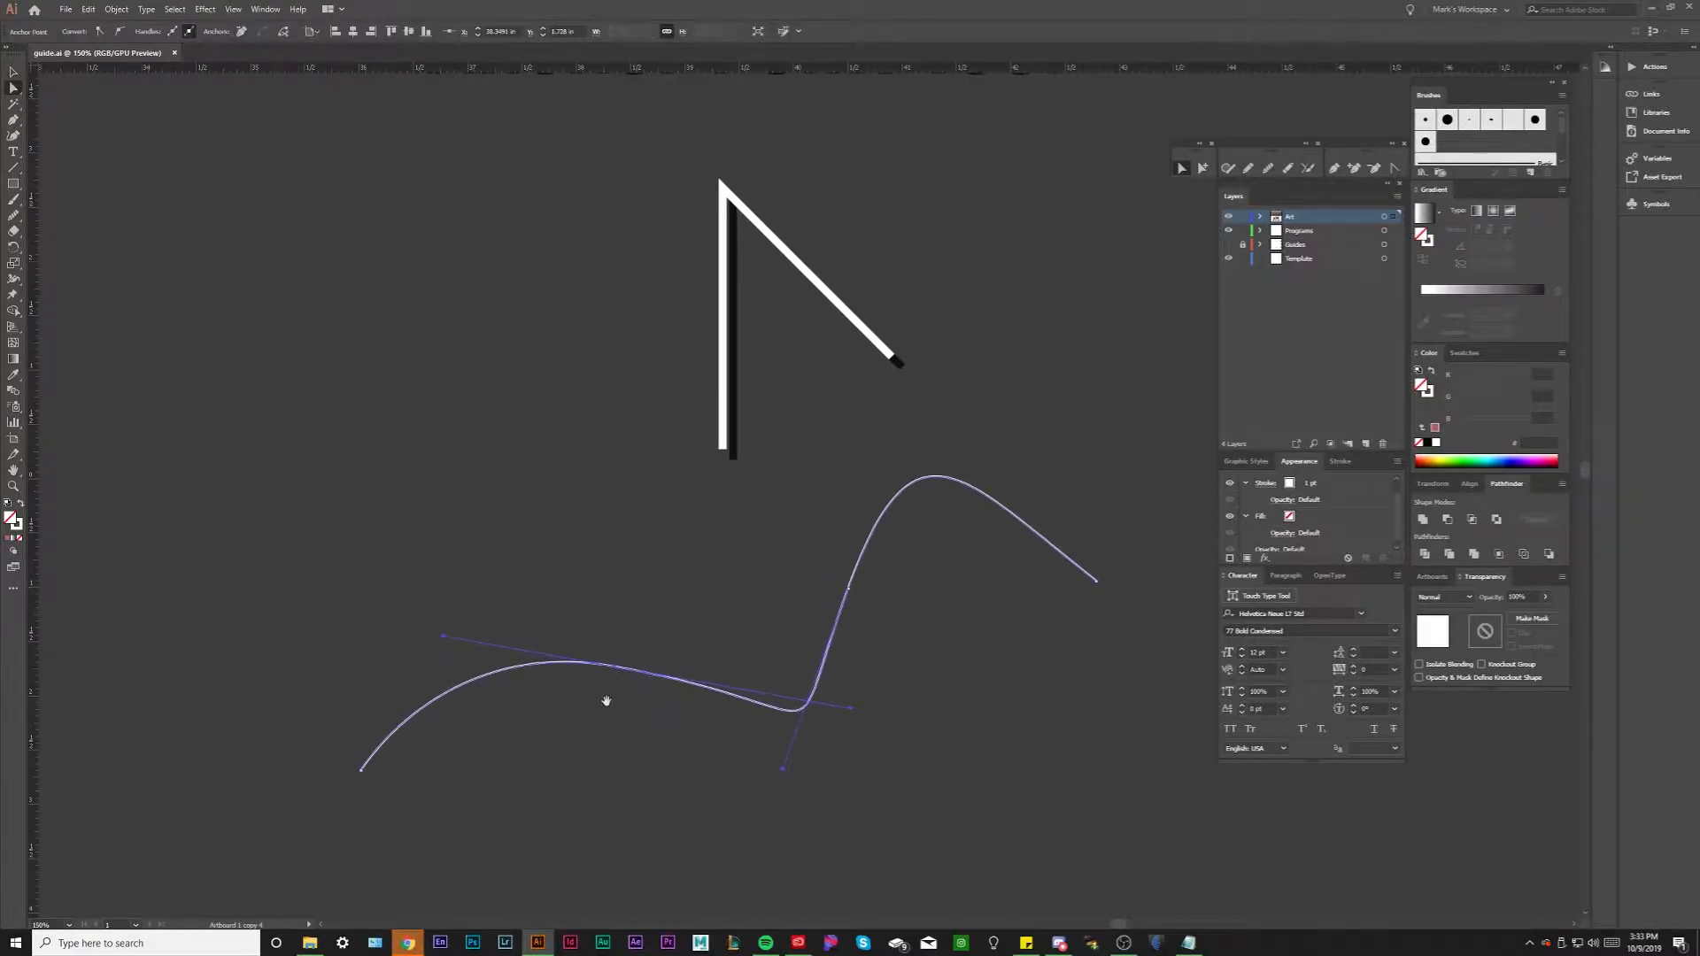
scroll(456, 659, "up", 2)
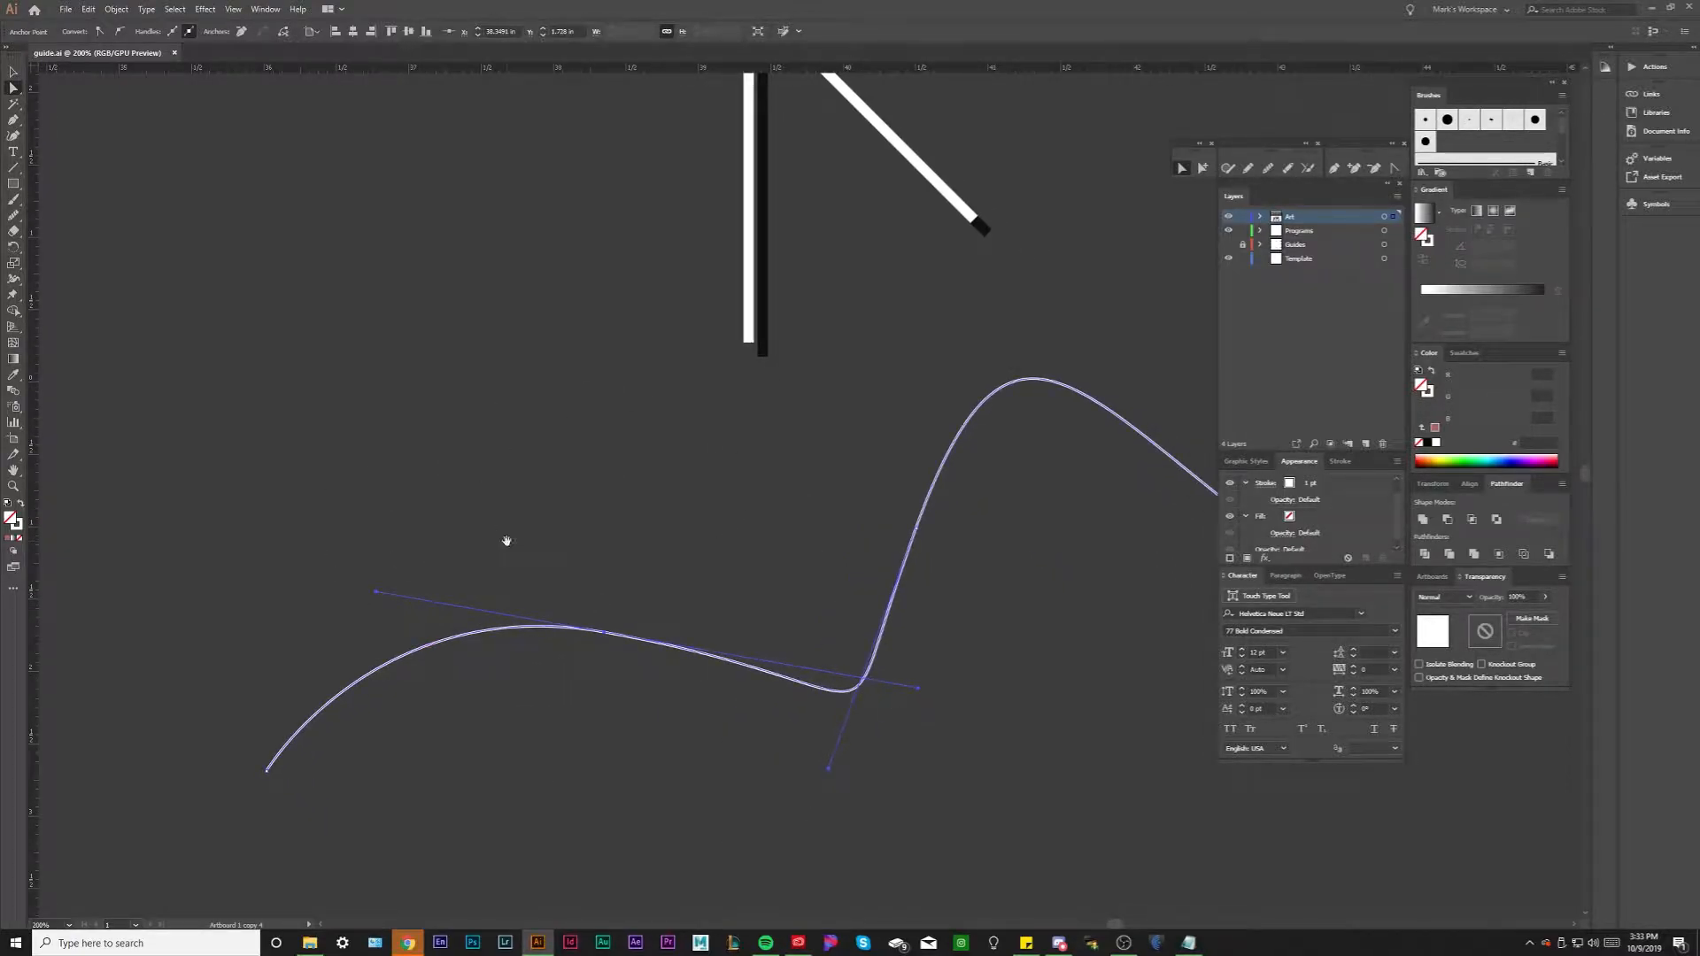
Swing the left bend anchor's linked direction handles to different angles with Direct Selection
left_click_drag(505, 539, 390, 469)
left_click_drag(264, 524, 297, 547)
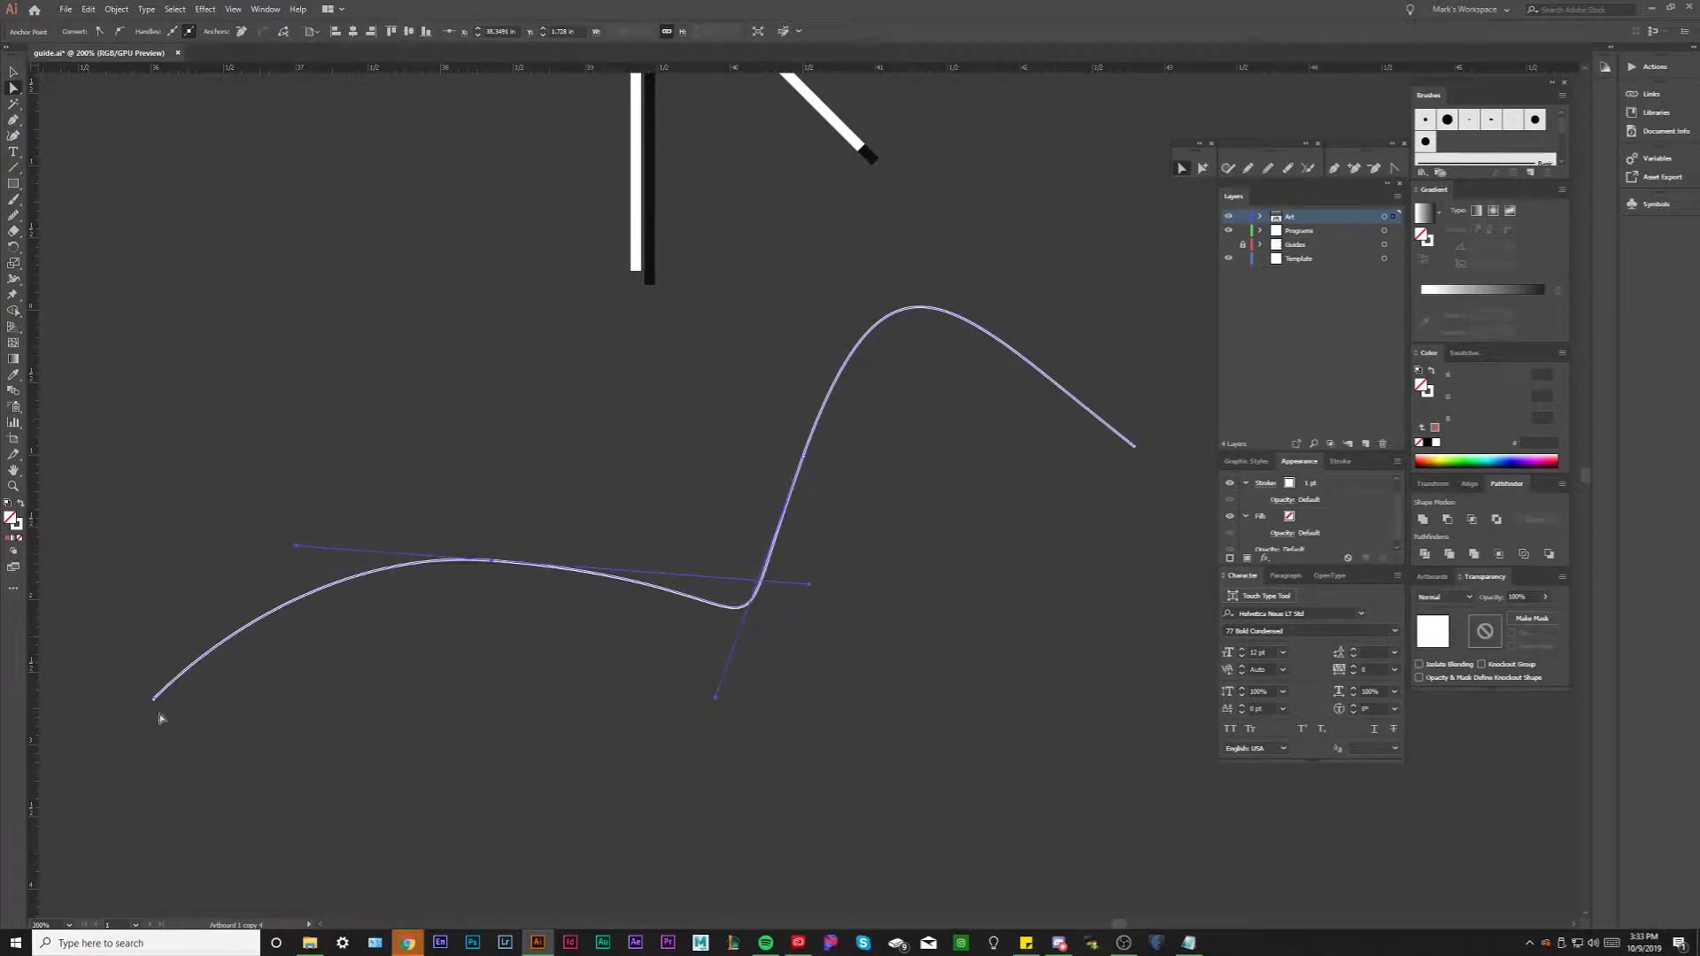
left_click_drag(809, 586, 681, 561)
left_click_drag(645, 576, 371, 608)
left_click_drag(336, 513, 494, 556)
left_click_drag(643, 531, 638, 560)
Move each direction handle of the left bend anchor independently with the Anchor Point tool
left_click(1392, 169)
left_click_drag(299, 577, 186, 597)
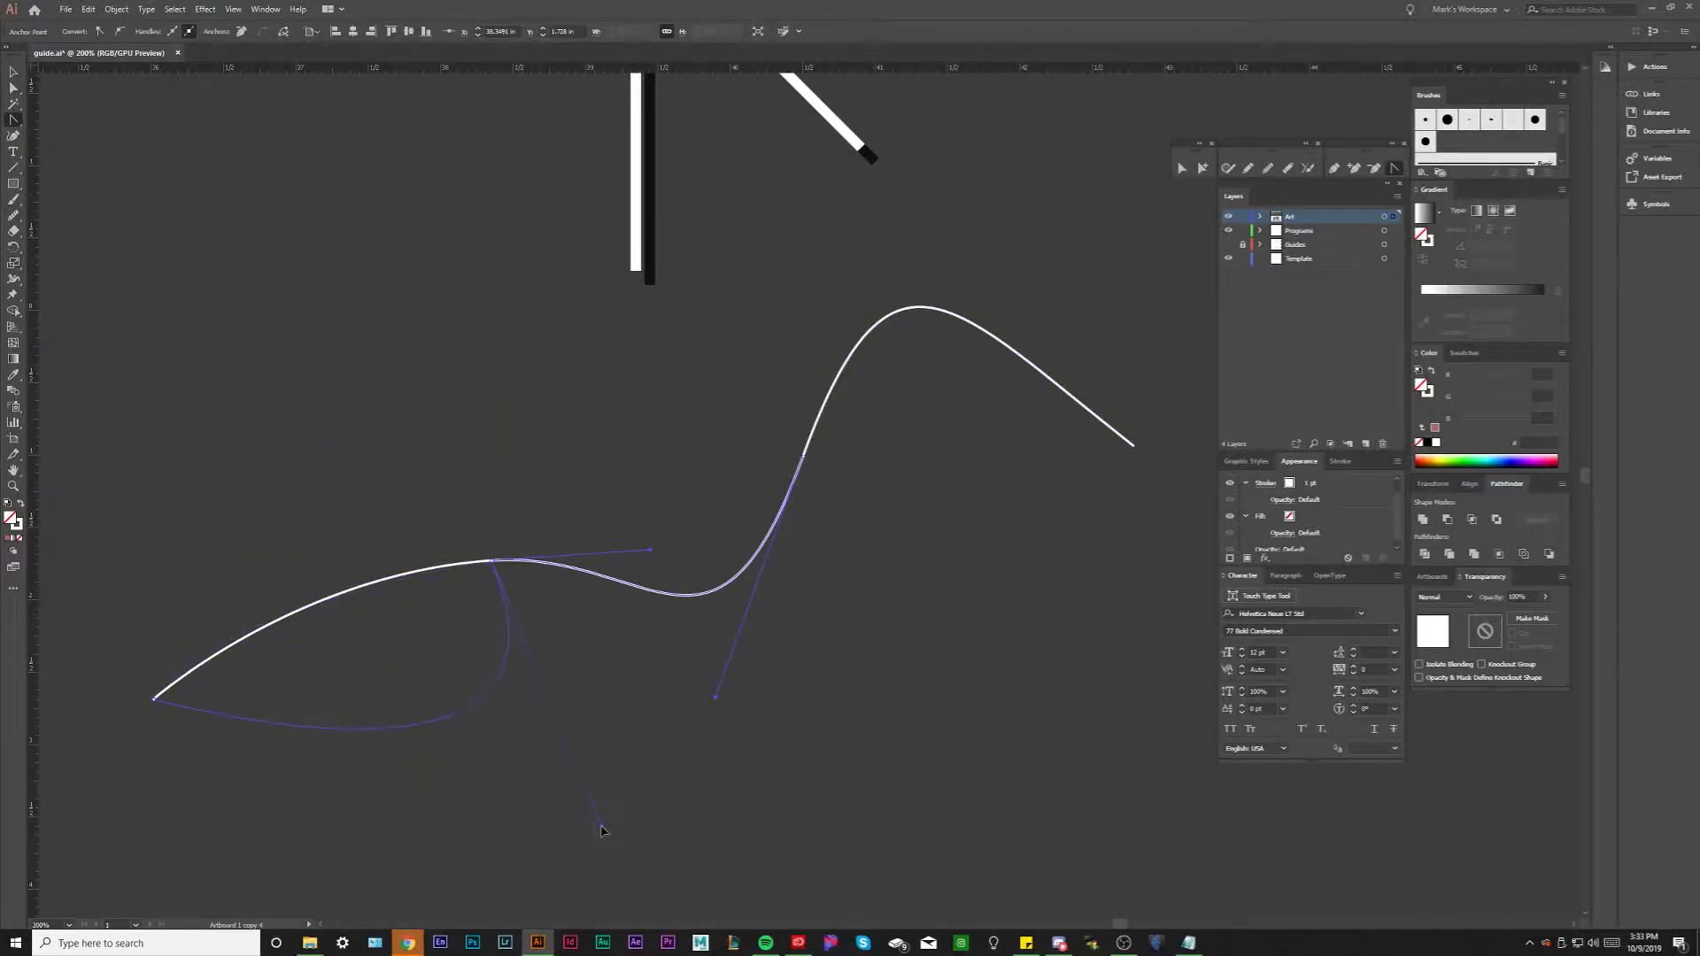
left_click_drag(602, 830, 204, 573)
left_click_drag(652, 553, 779, 748)
Convert the curve's two middle anchors to corner points with the Anchor Point tool
left_click(491, 561)
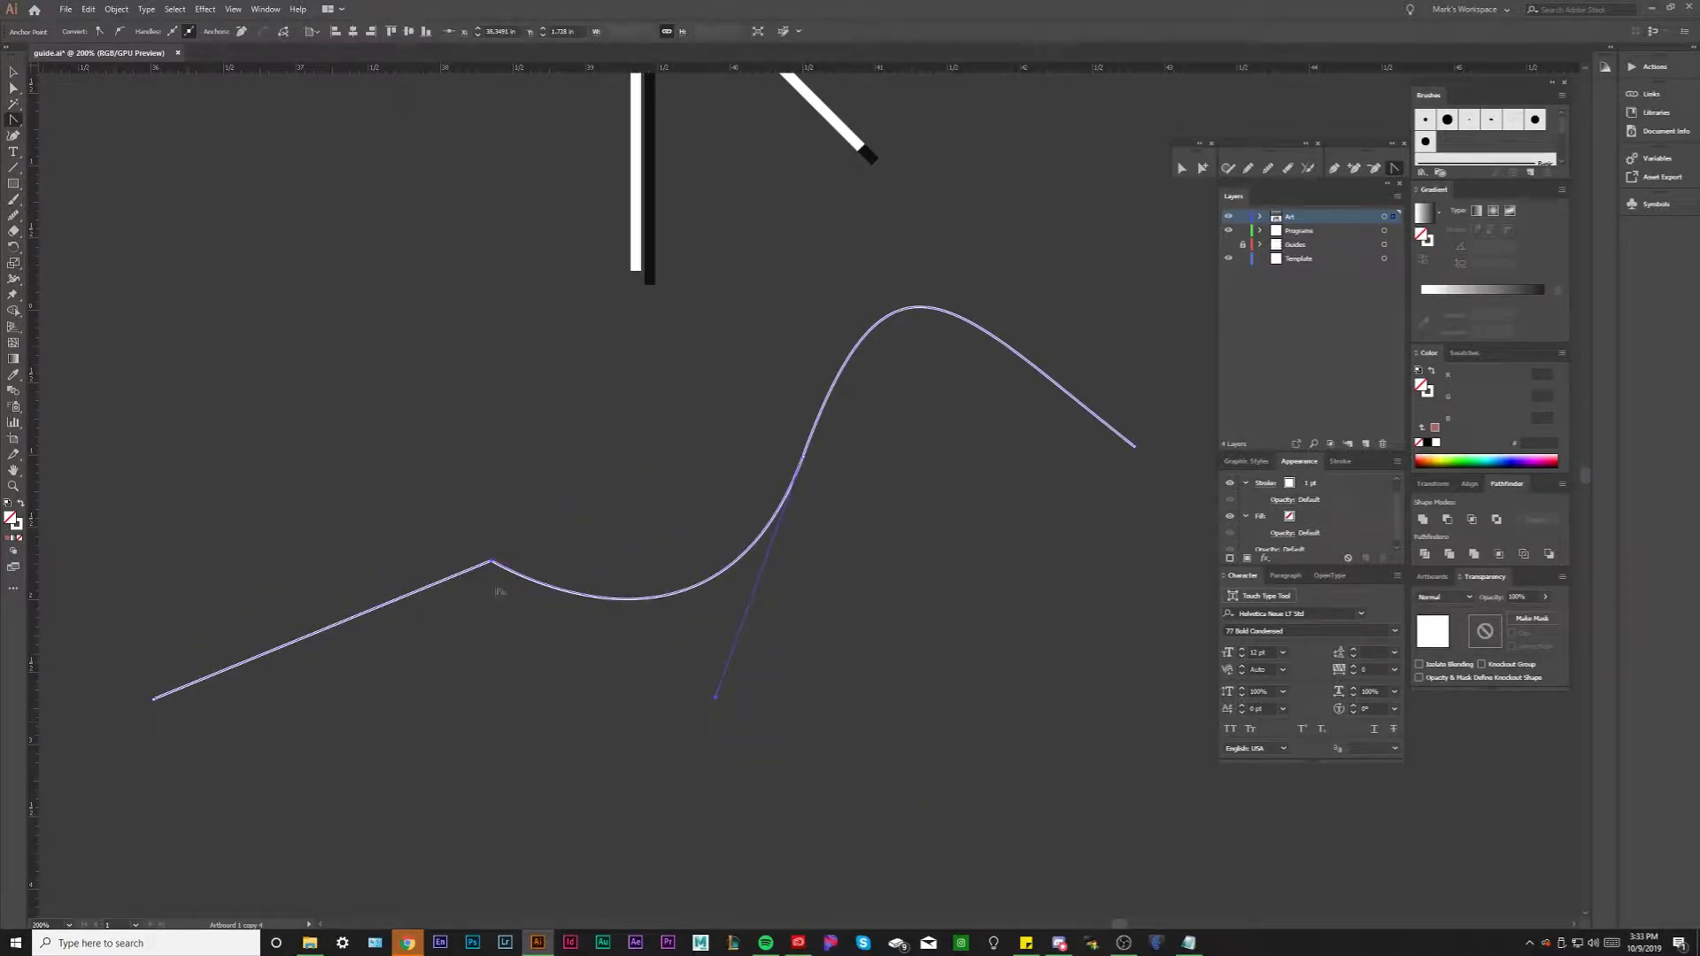
scroll(493, 566, "up", 1)
left_click_drag(764, 535, 607, 581)
left_click_drag(881, 413, 757, 479)
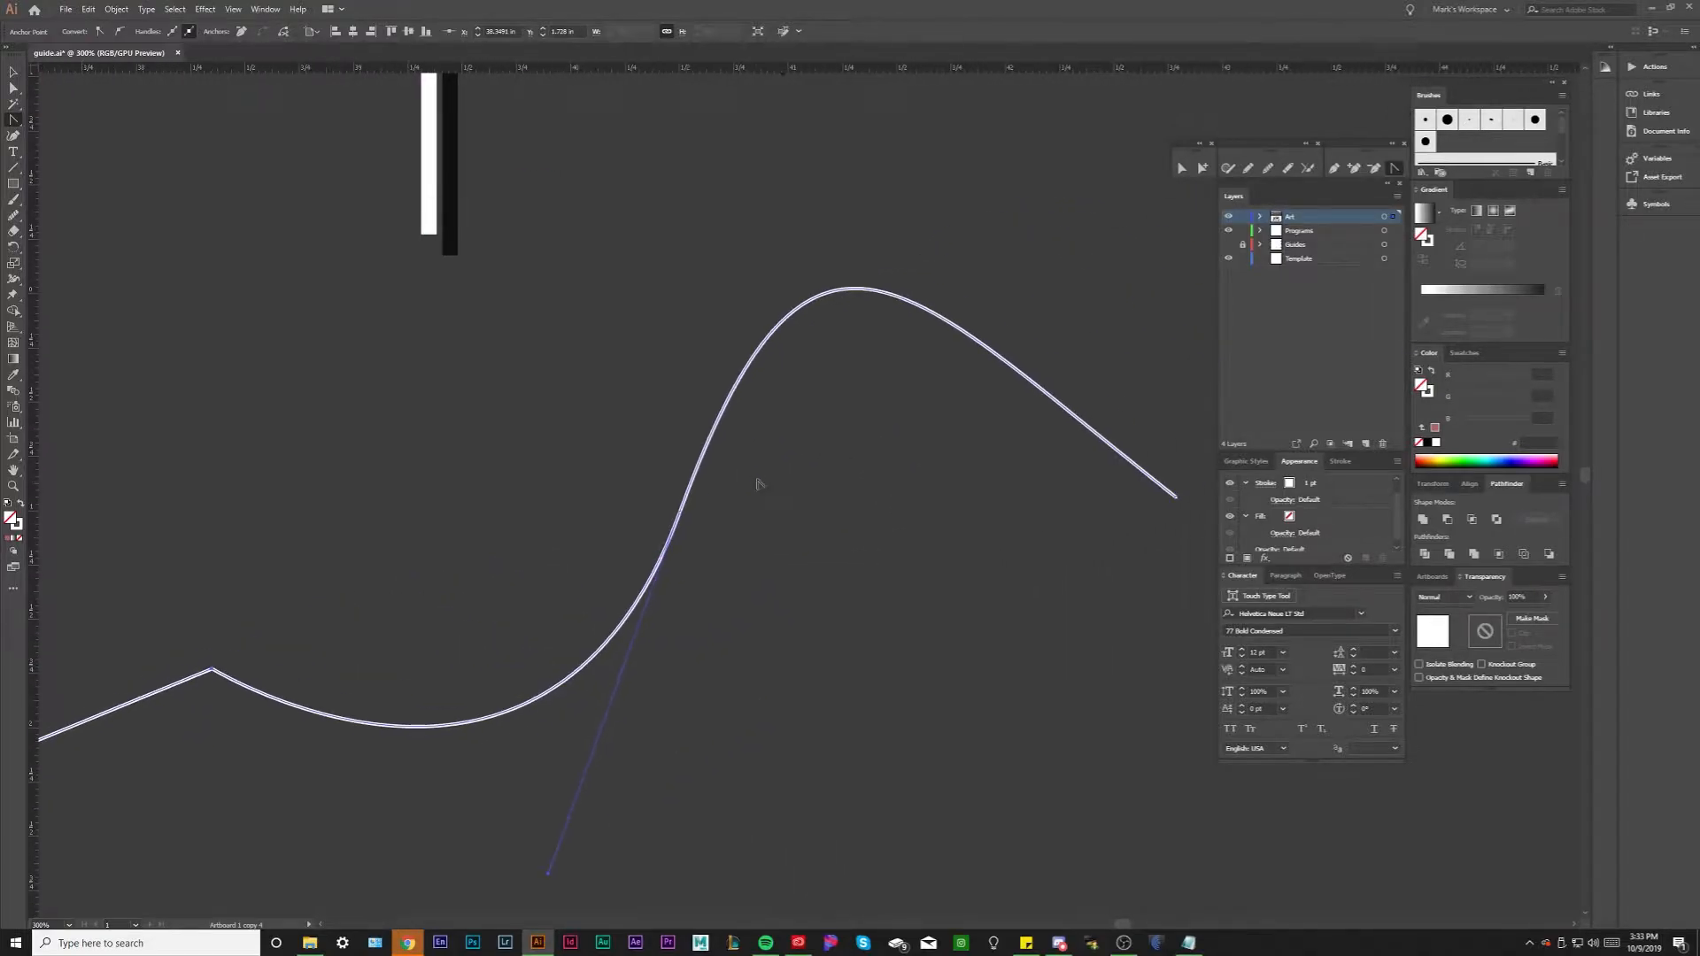
left_click(681, 513)
scroll(713, 542, "down", 1)
scroll(357, 563, "up", 2)
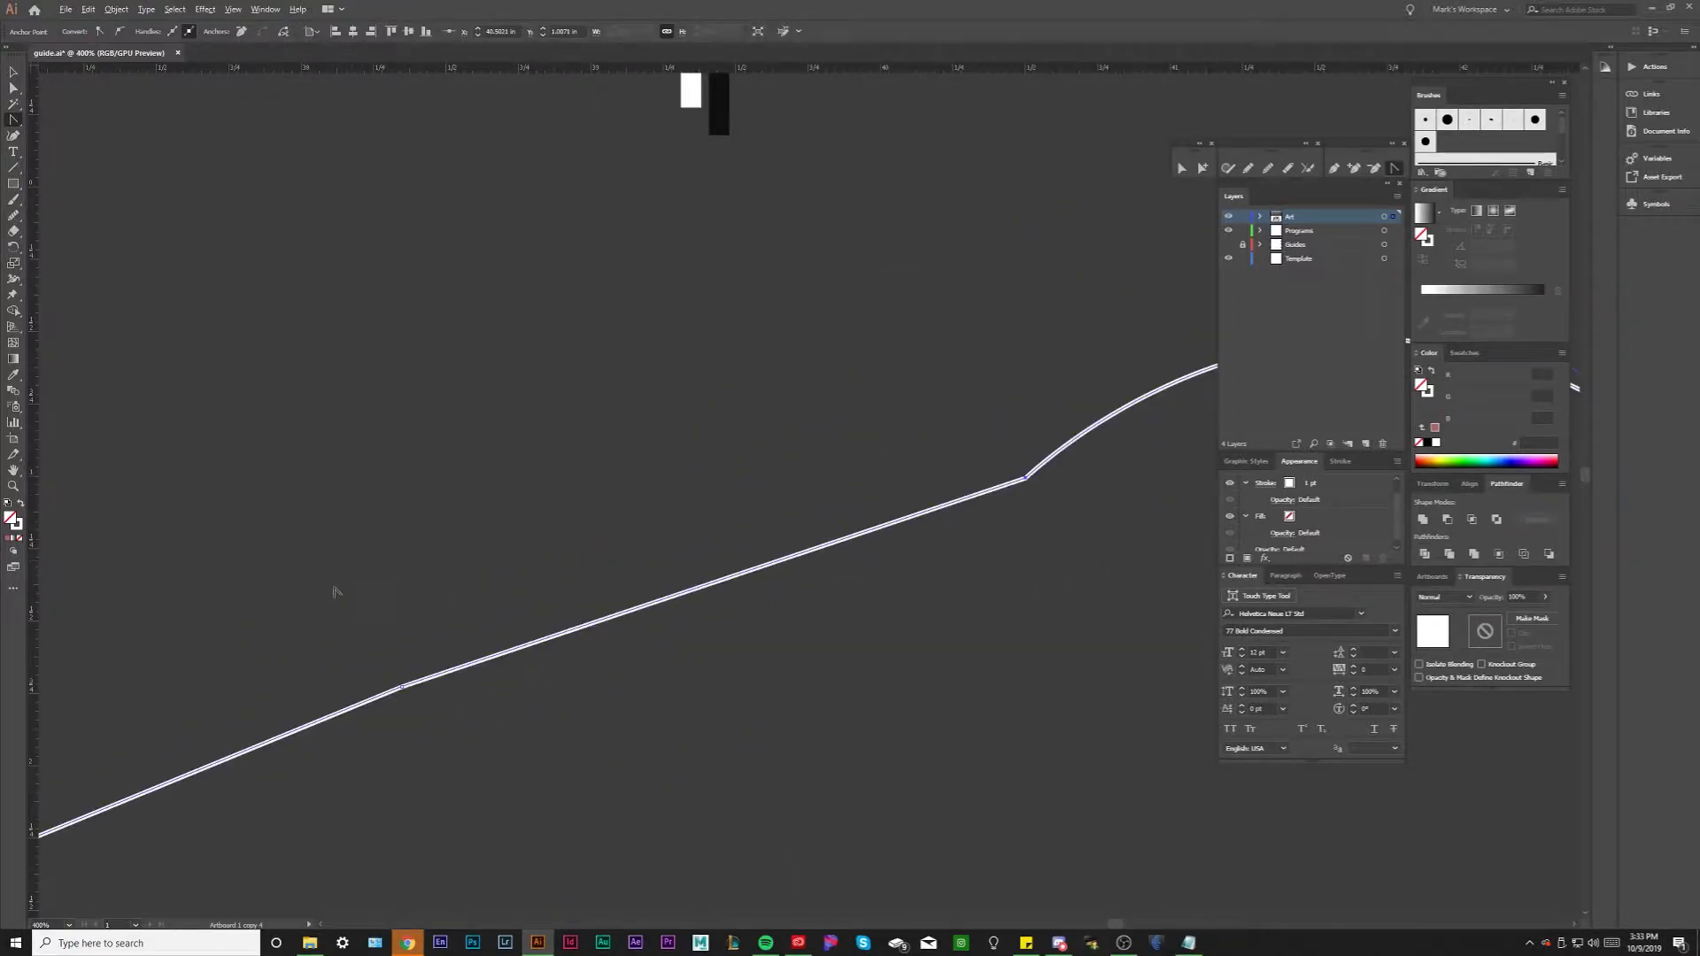
Pull new direction handles out of both middle anchors with the Anchor Point tool so the segments curve smoothly
scroll(336, 591, "down", 2)
left_click_drag(368, 637, 647, 781)
left_click_drag(680, 532, 808, 425)
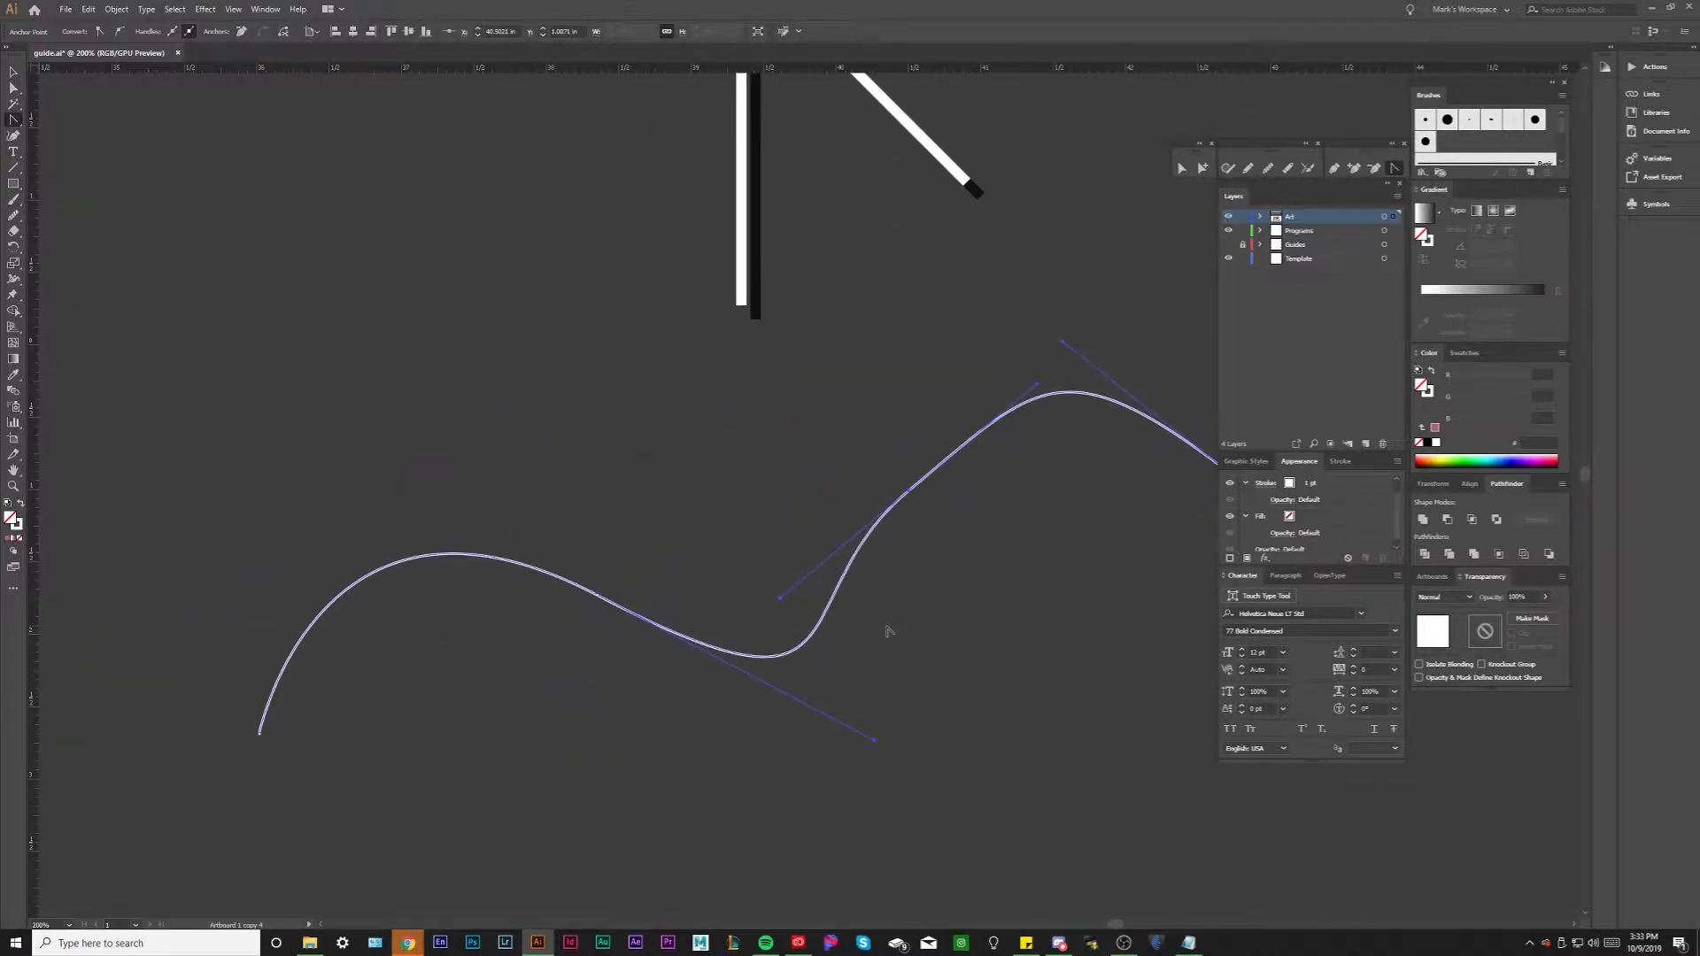
Examine the reshaped curve and its direction handles below the Anchor Point Tool symbol
left_click_drag(727, 673, 505, 661)
left_click_drag(525, 563, 435, 540)
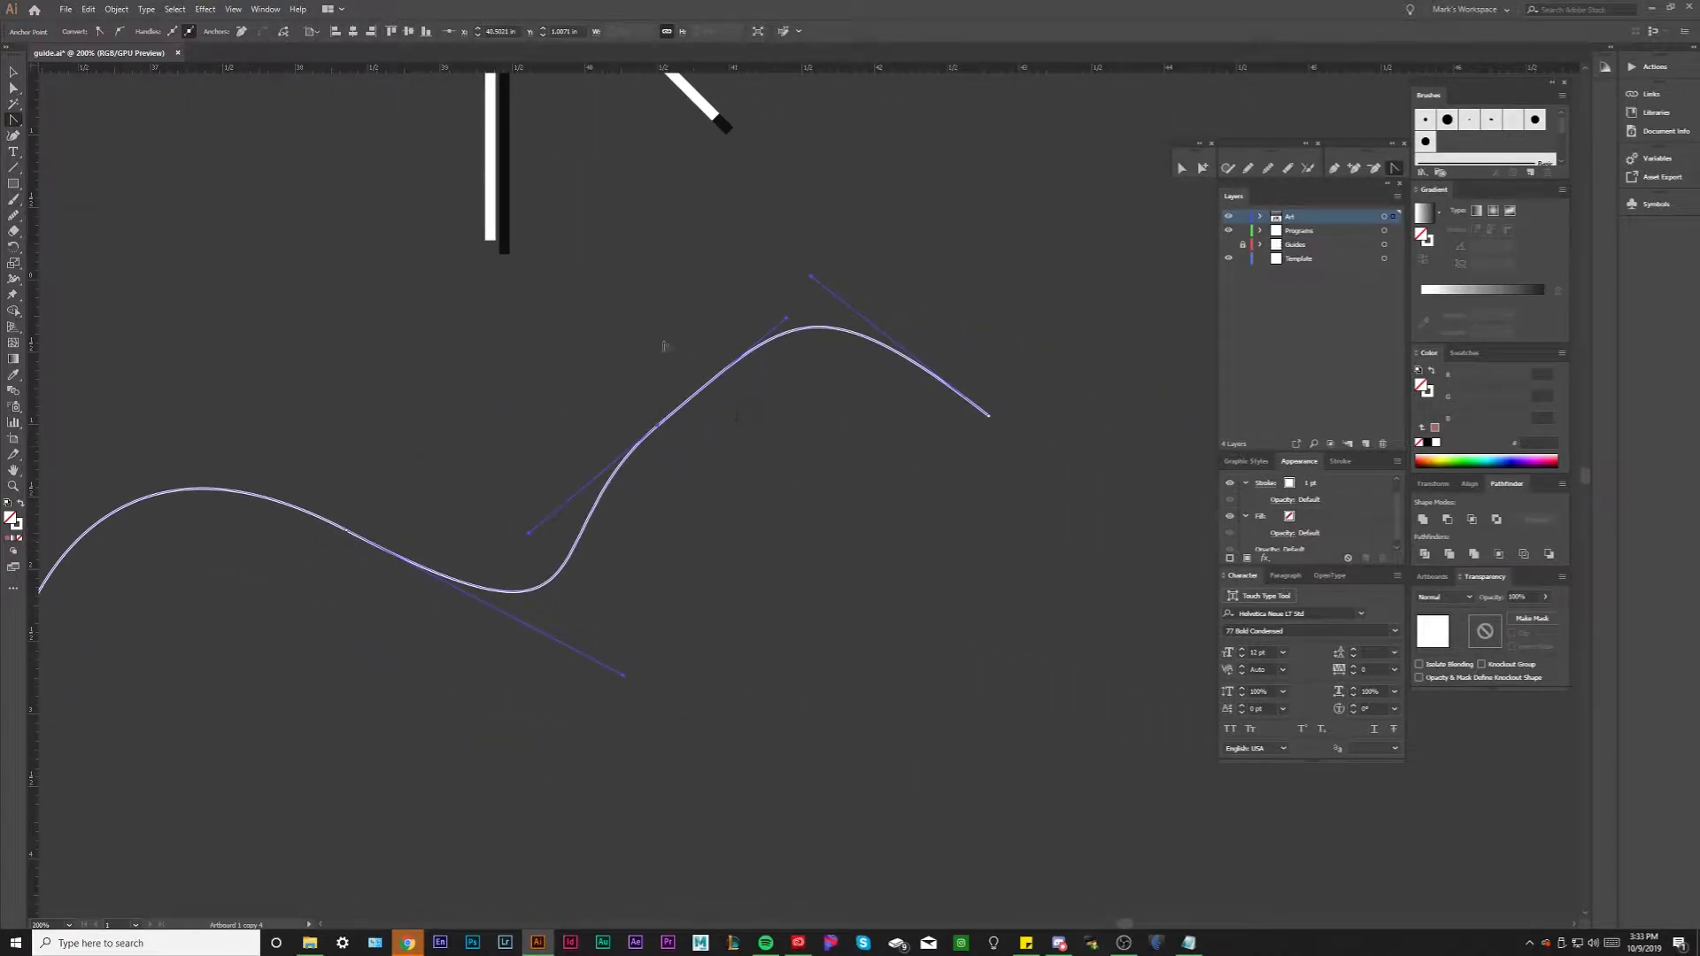
left_click_drag(403, 297, 358, 452)
left_click_drag(1058, 546, 1082, 520)
scroll(585, 372, "down", 2)
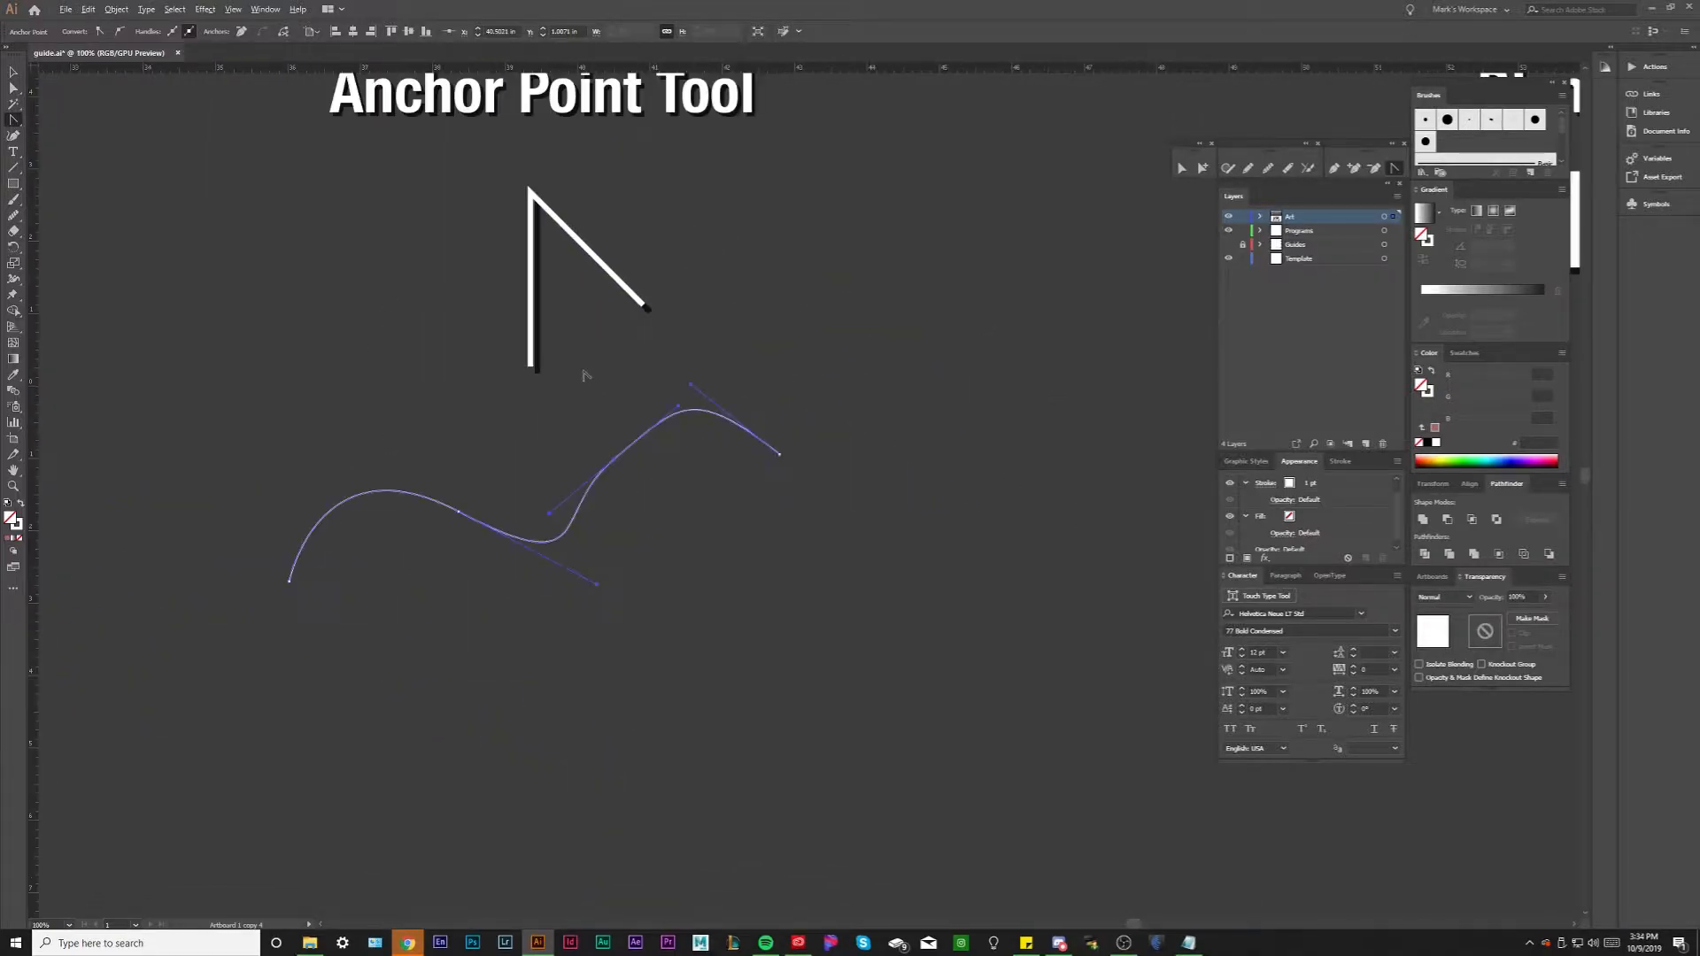
left_click_drag(584, 376, 658, 471)
left_click_drag(506, 338, 526, 424)
left_click_drag(681, 353, 640, 369)
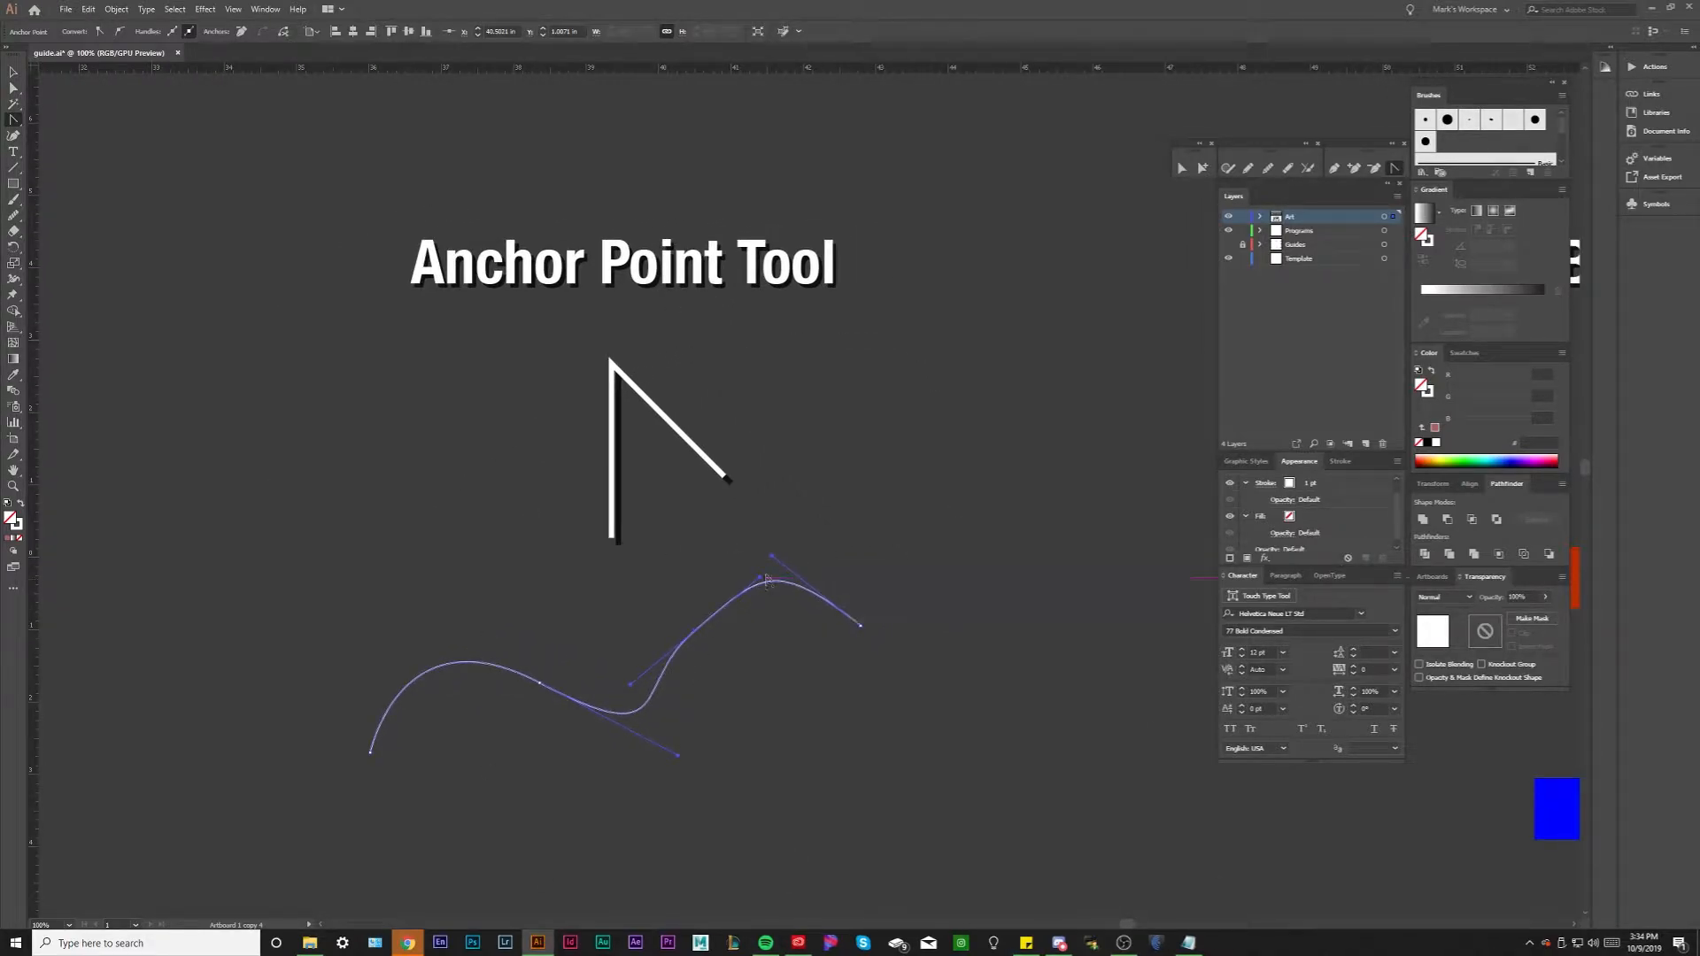
Deselect the curve with the Selection tool and go to the Blend Tool example
scroll(805, 428, "right", 15)
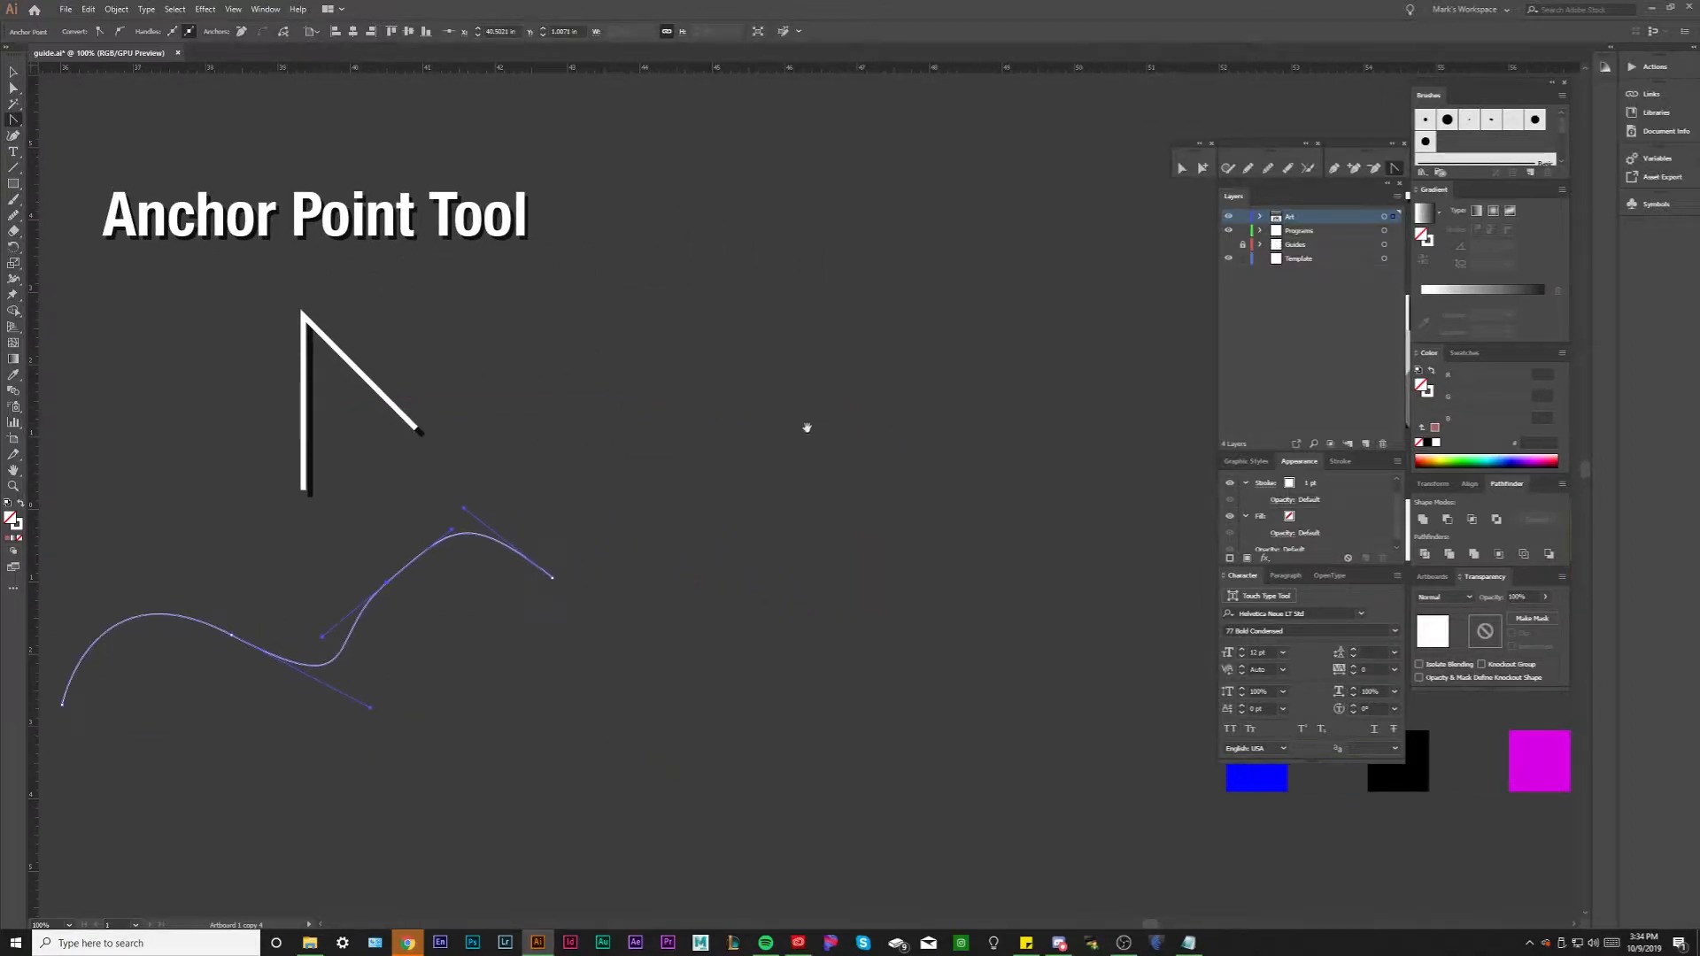
scroll(565, 400, "right", 3)
left_click(13, 72)
left_click(414, 229)
left_click_drag(414, 229, 482, 250)
scroll(453, 338, "up", 1)
scroll(453, 338, "down", 1)
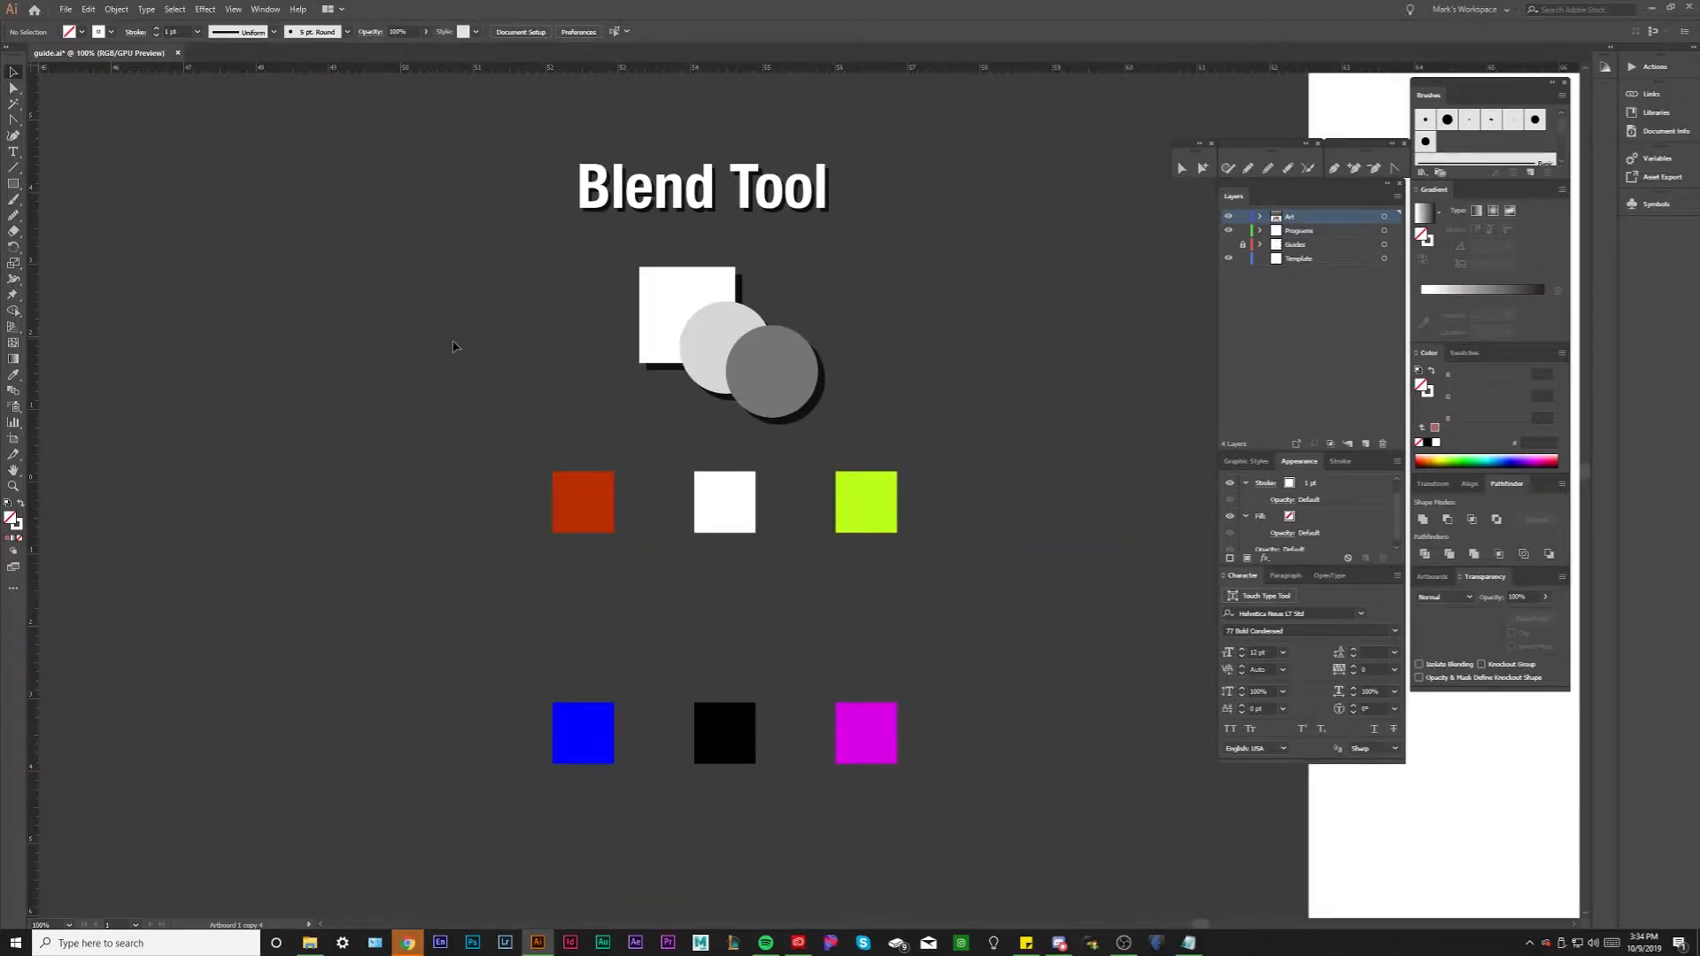
left_click_drag(453, 347, 486, 362)
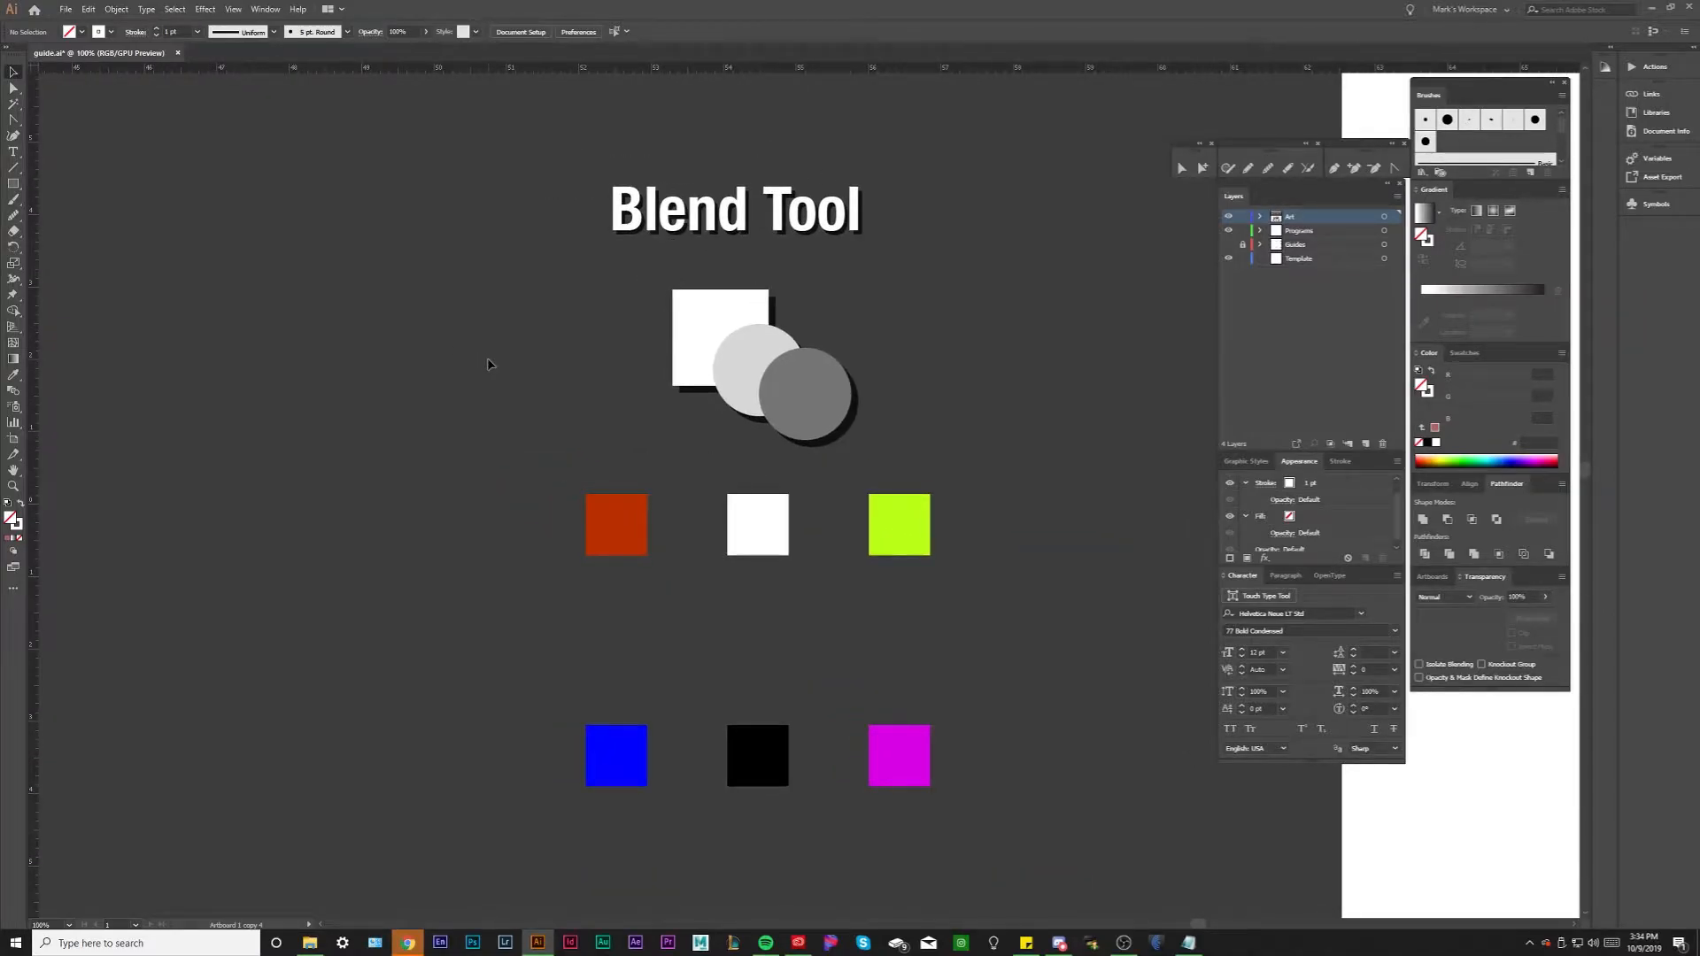
left_click_drag(487, 364, 460, 277)
scroll(459, 278, "up", 1)
scroll(450, 311, "down", 1)
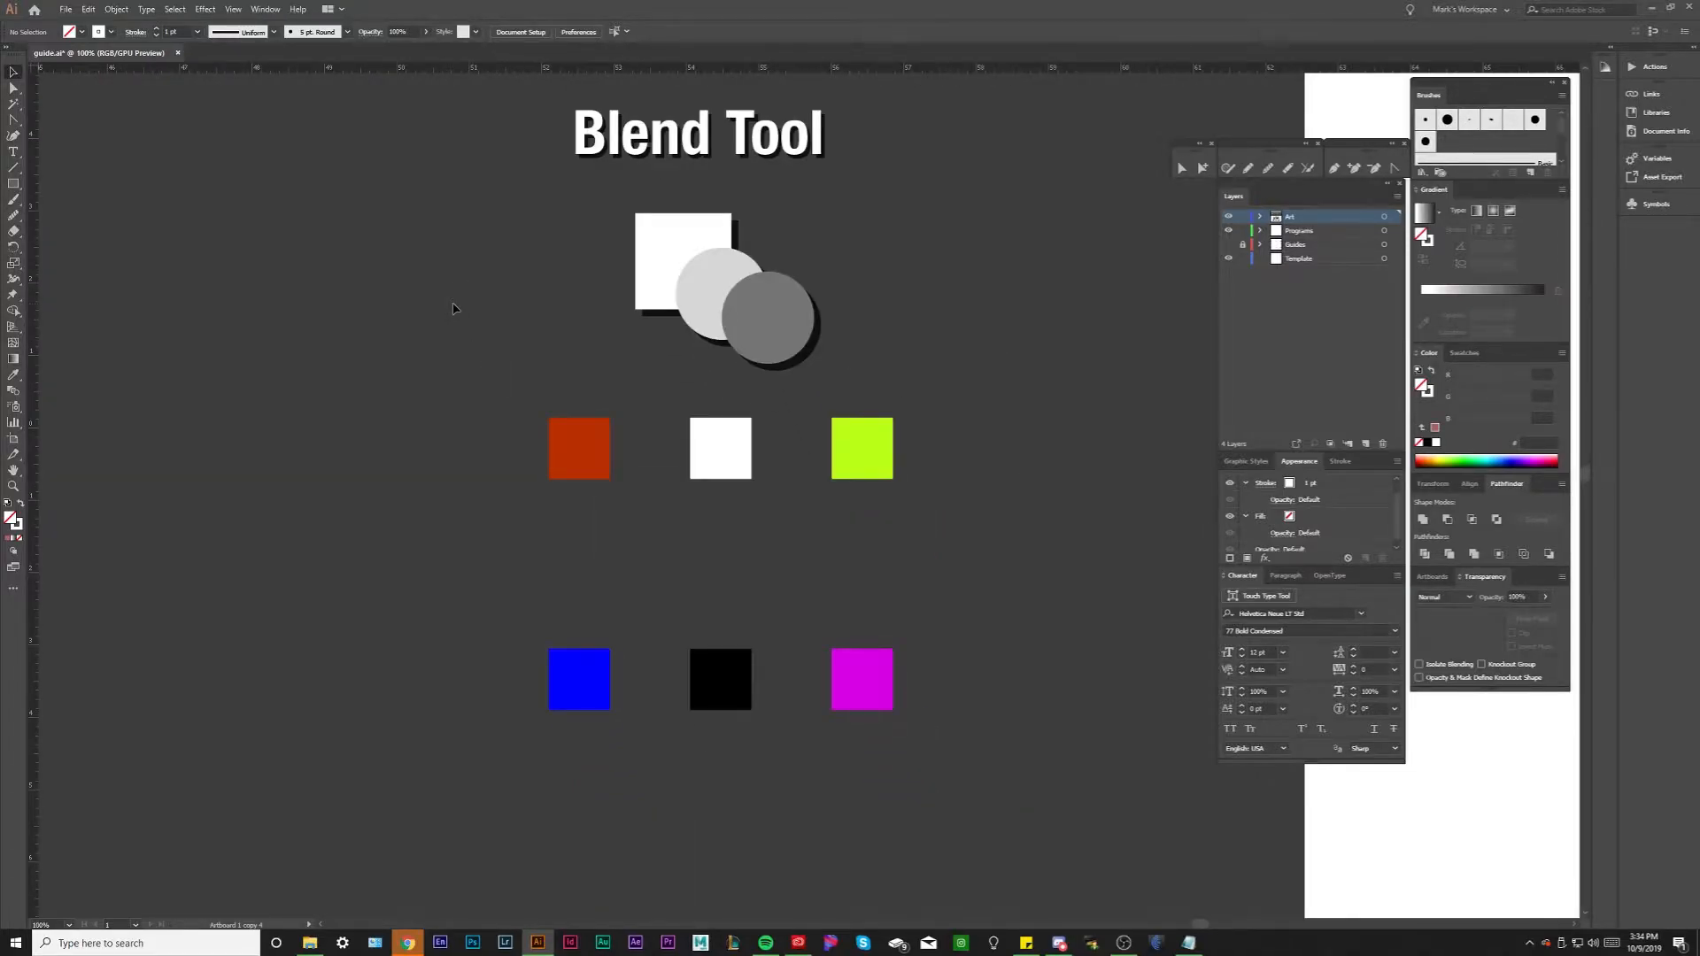
left_click_drag(918, 774, 918, 774)
left_click(919, 774)
scroll(636, 618, "up", 1)
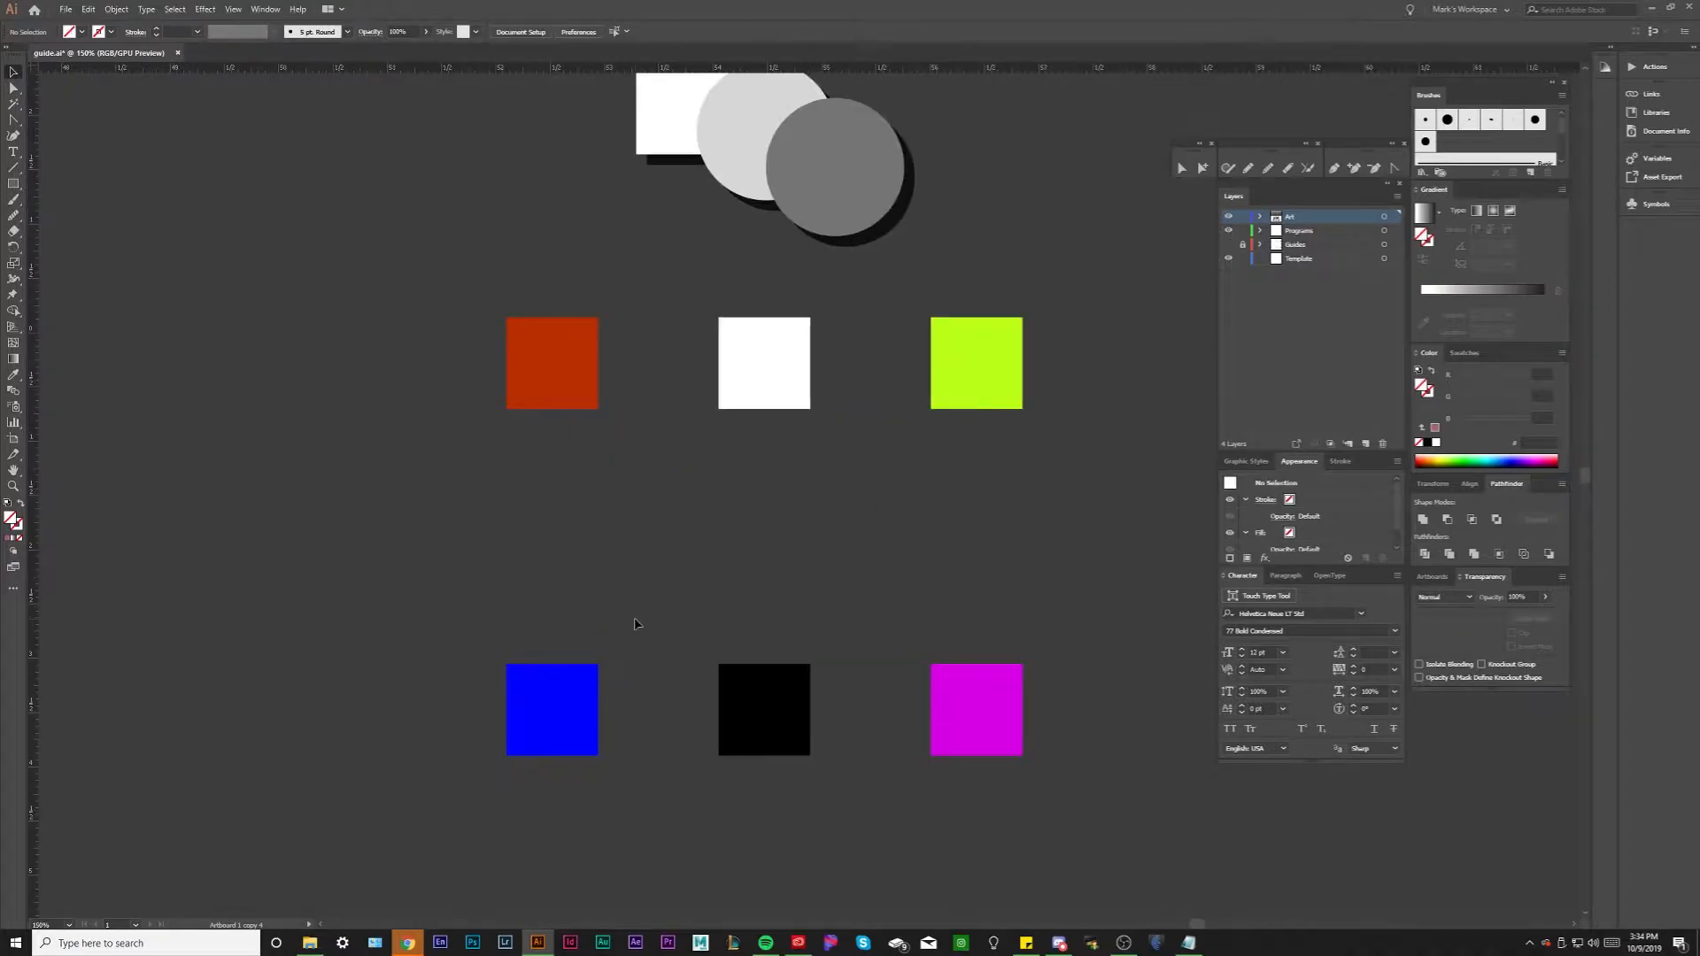
left_click_drag(638, 623, 630, 636)
left_click_drag(349, 545, 316, 603)
Select the blue square and blend it with the red square above it using the Blend tool
left_click(525, 785)
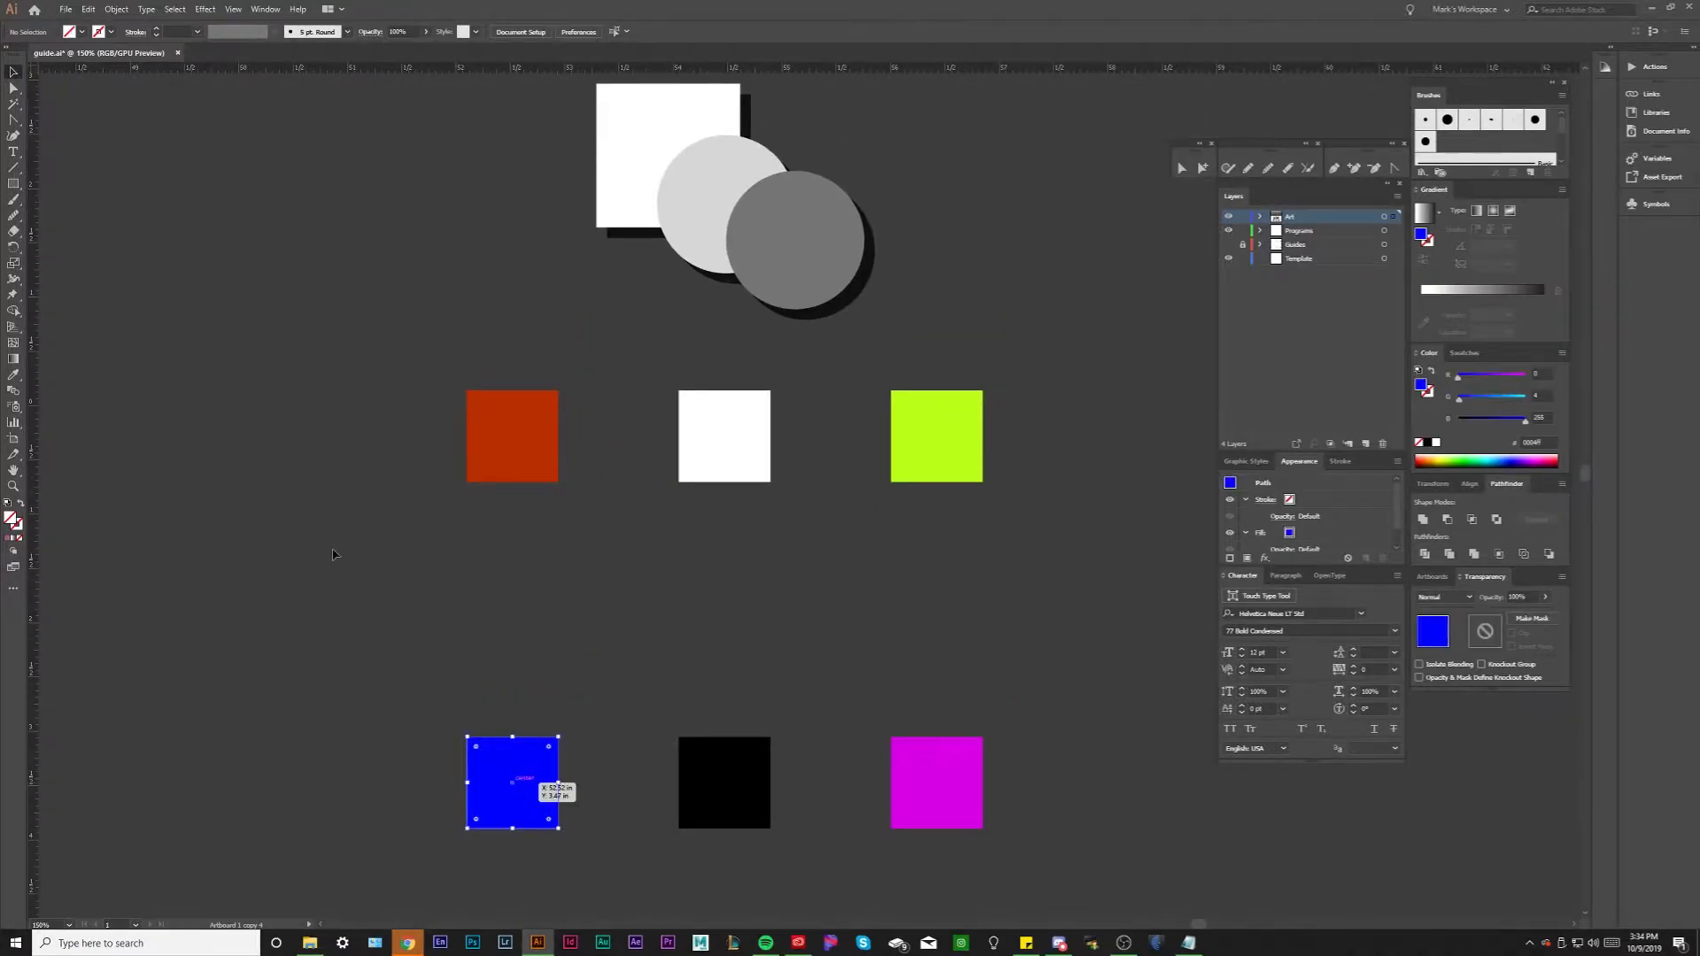
left_click(12, 392)
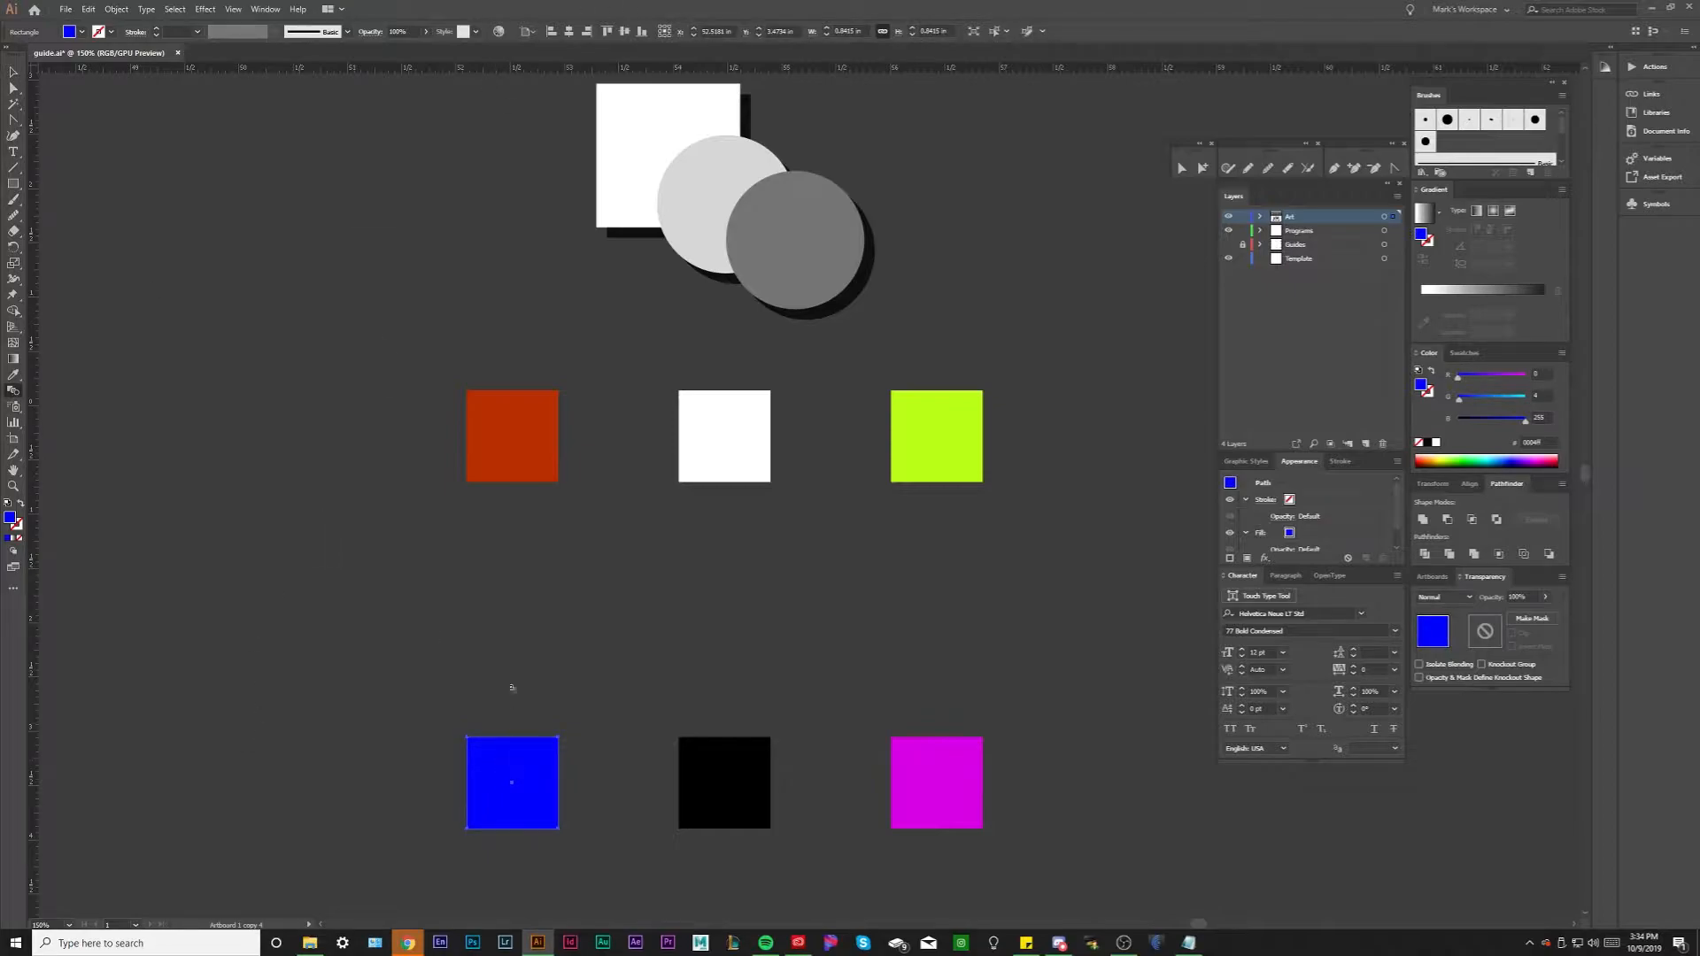
left_click(508, 469)
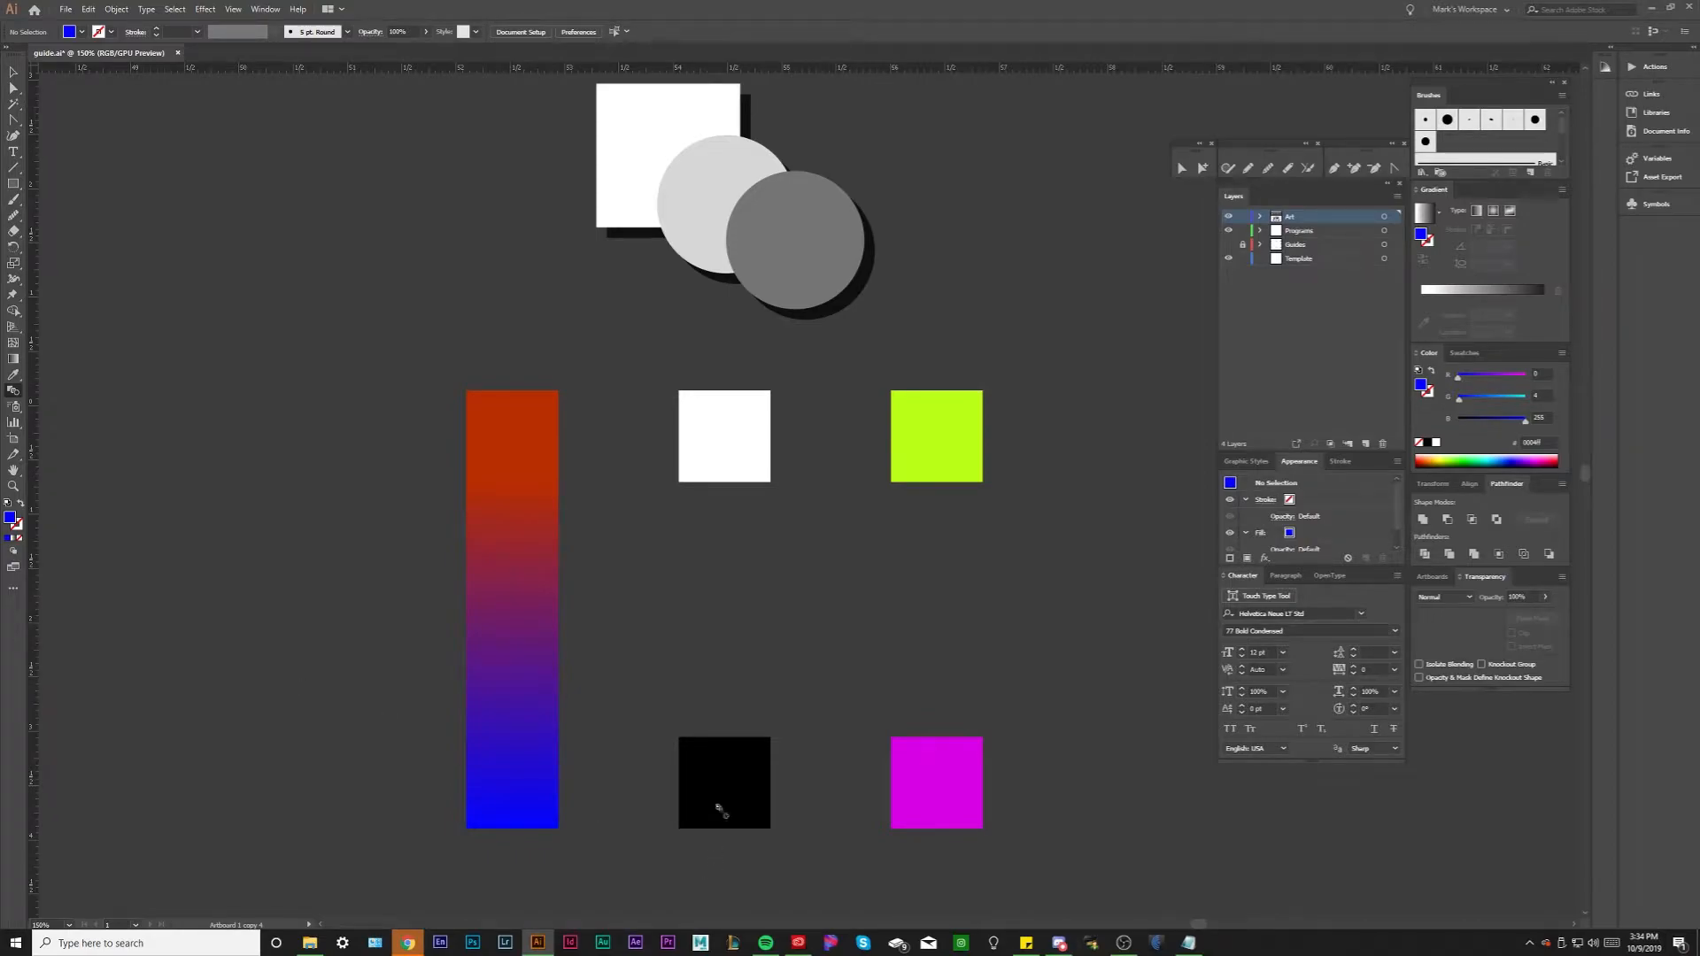
left_click_drag(723, 587, 884, 625)
left_click_drag(1180, 637, 1238, 644)
Duplicate the red-to-blue blend to the left of the original and select the copy
key("v")
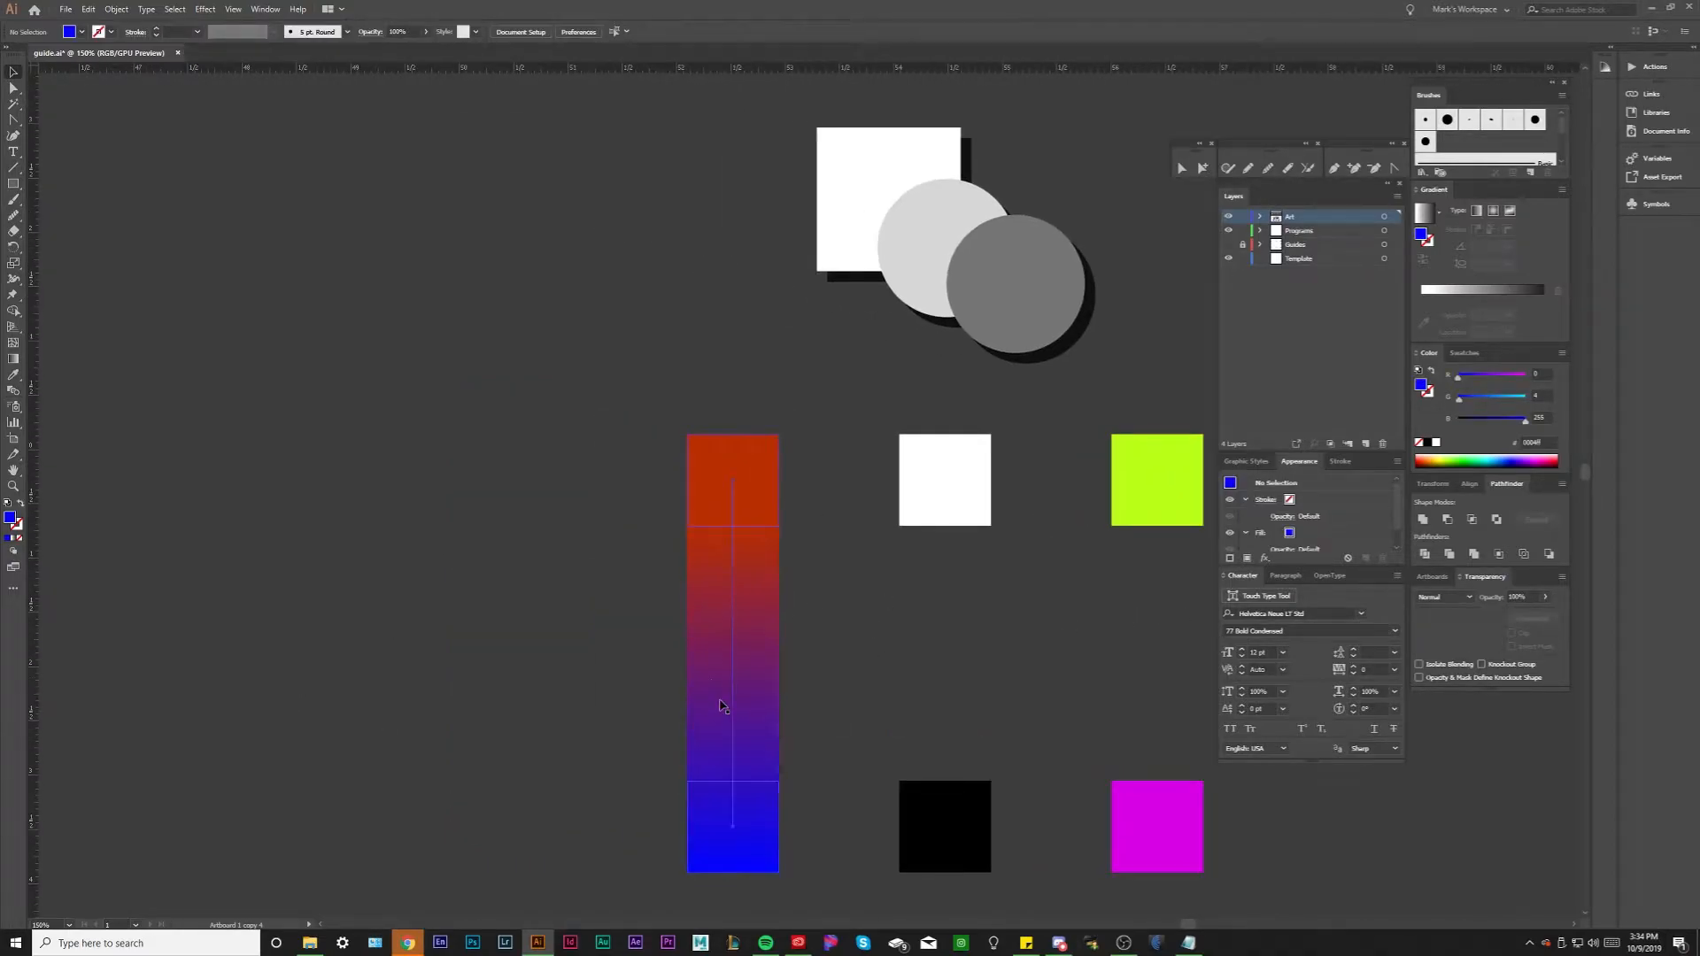
left_click_drag(720, 702, 450, 703, "alt")
key("ctrl+shift+a")
left_click(477, 590)
Rotate the copied blend diagonally up and away from the original, and join both with the Blend tool
left_click_drag(513, 429, 669, 549)
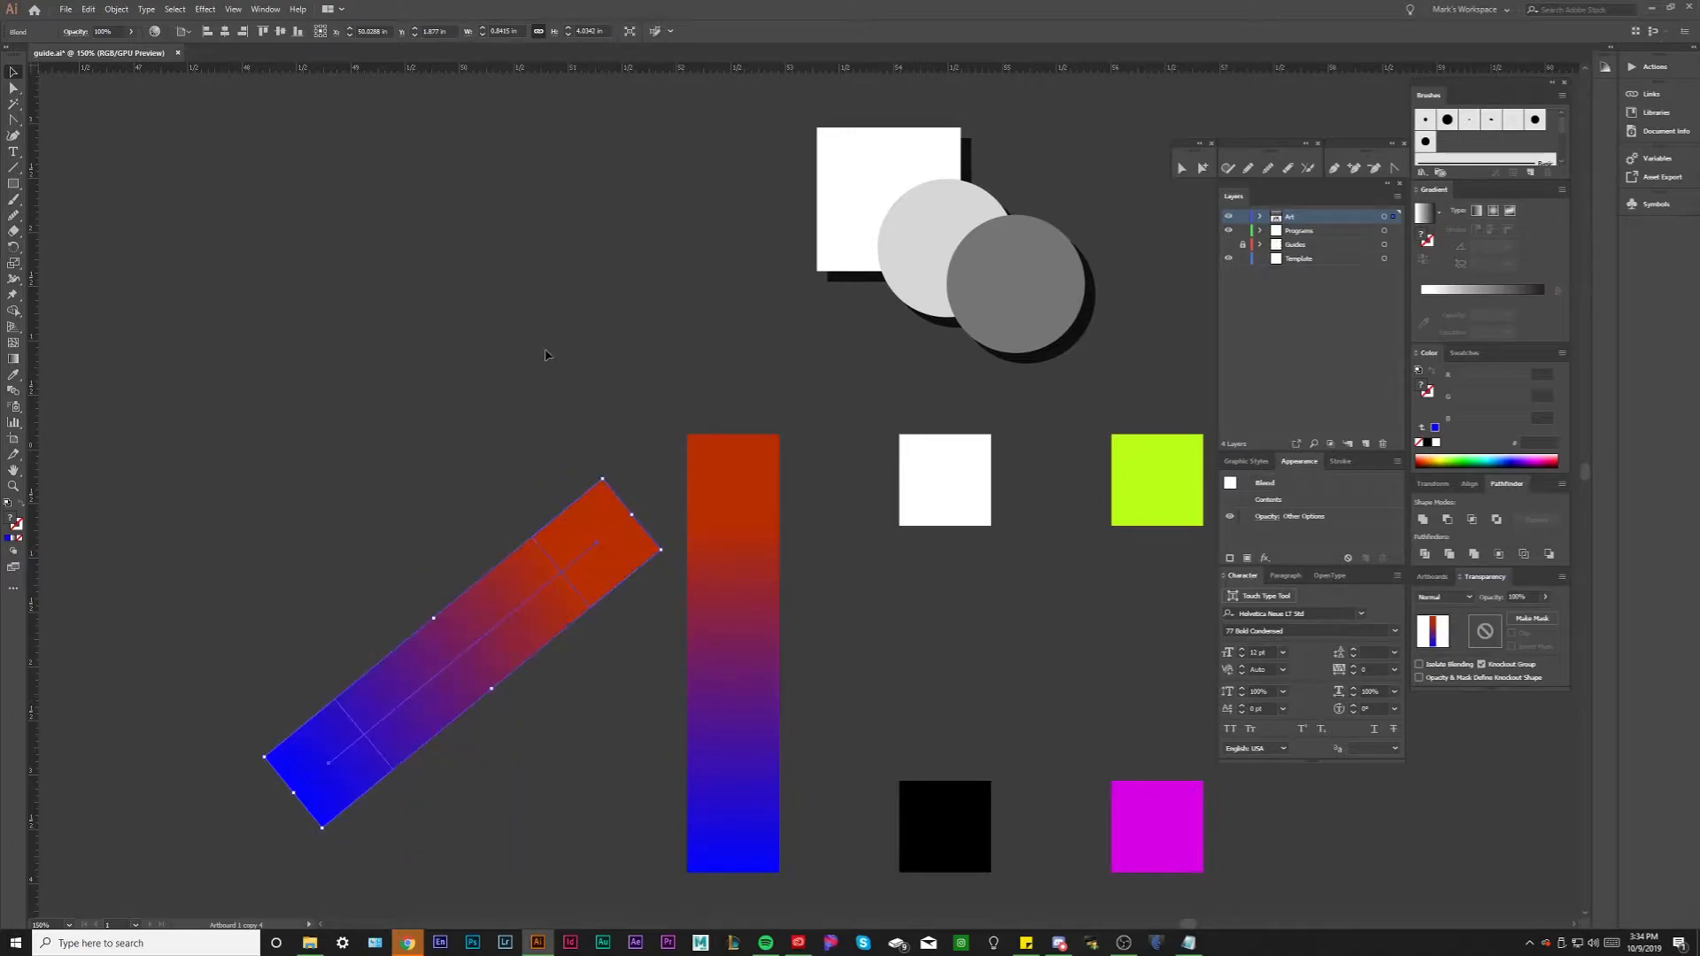
left_click_drag(549, 611, 439, 303)
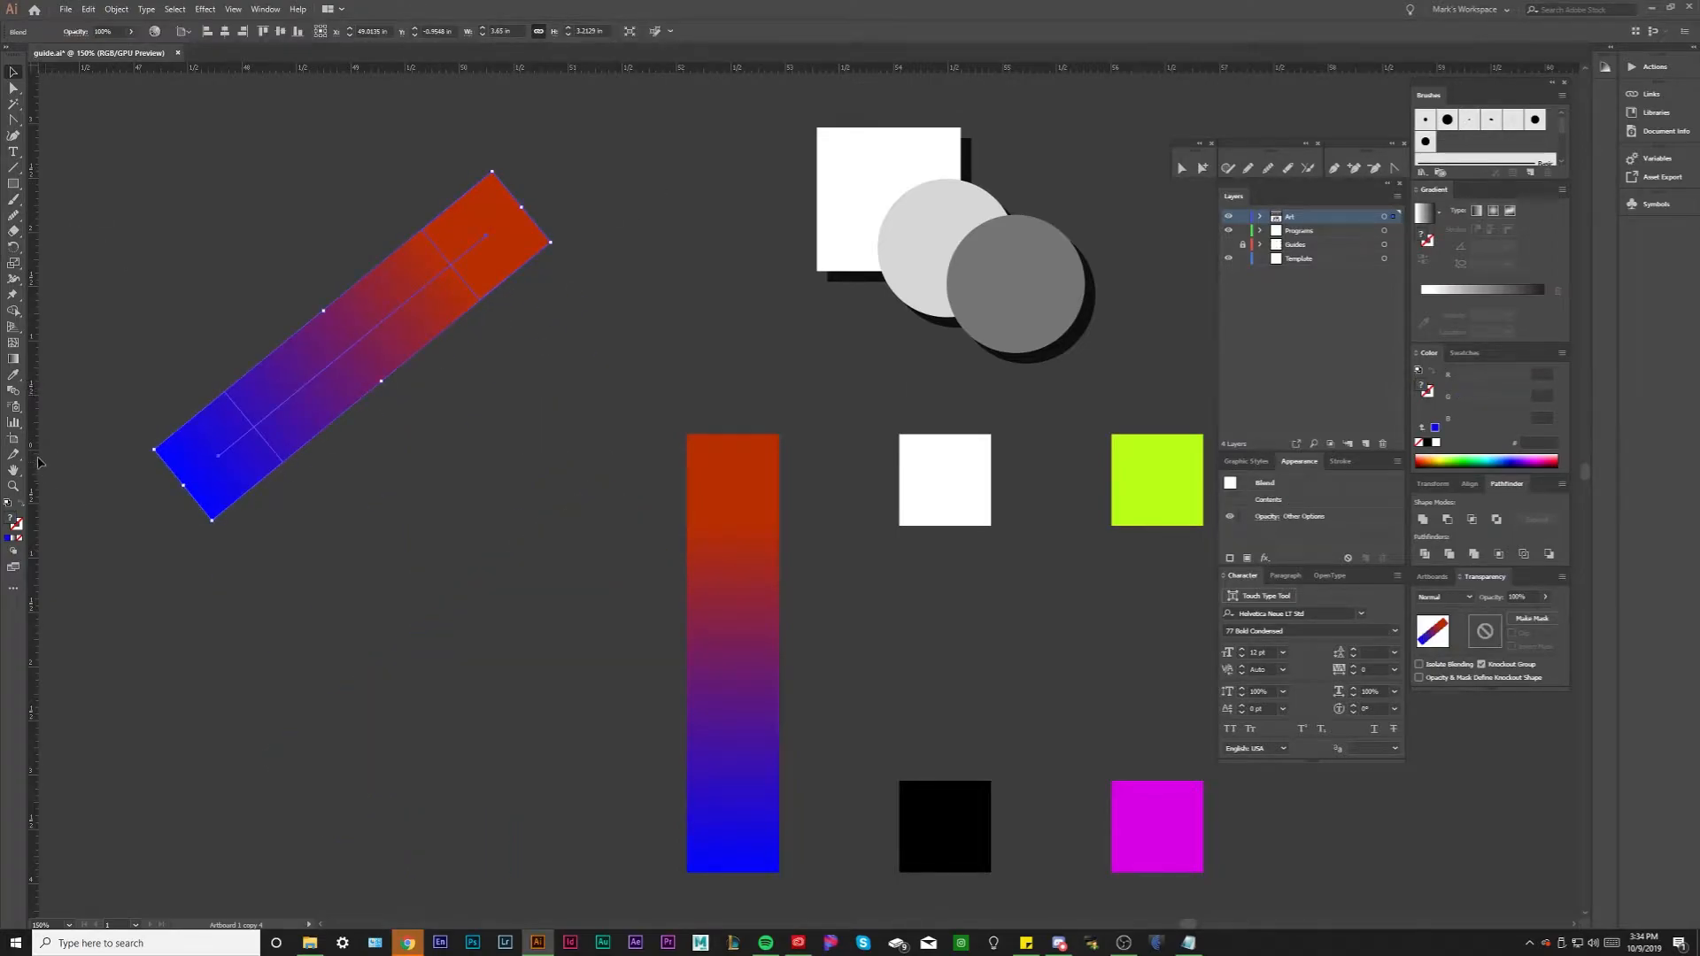
left_click(14, 406)
left_click(359, 345)
left_click(715, 714)
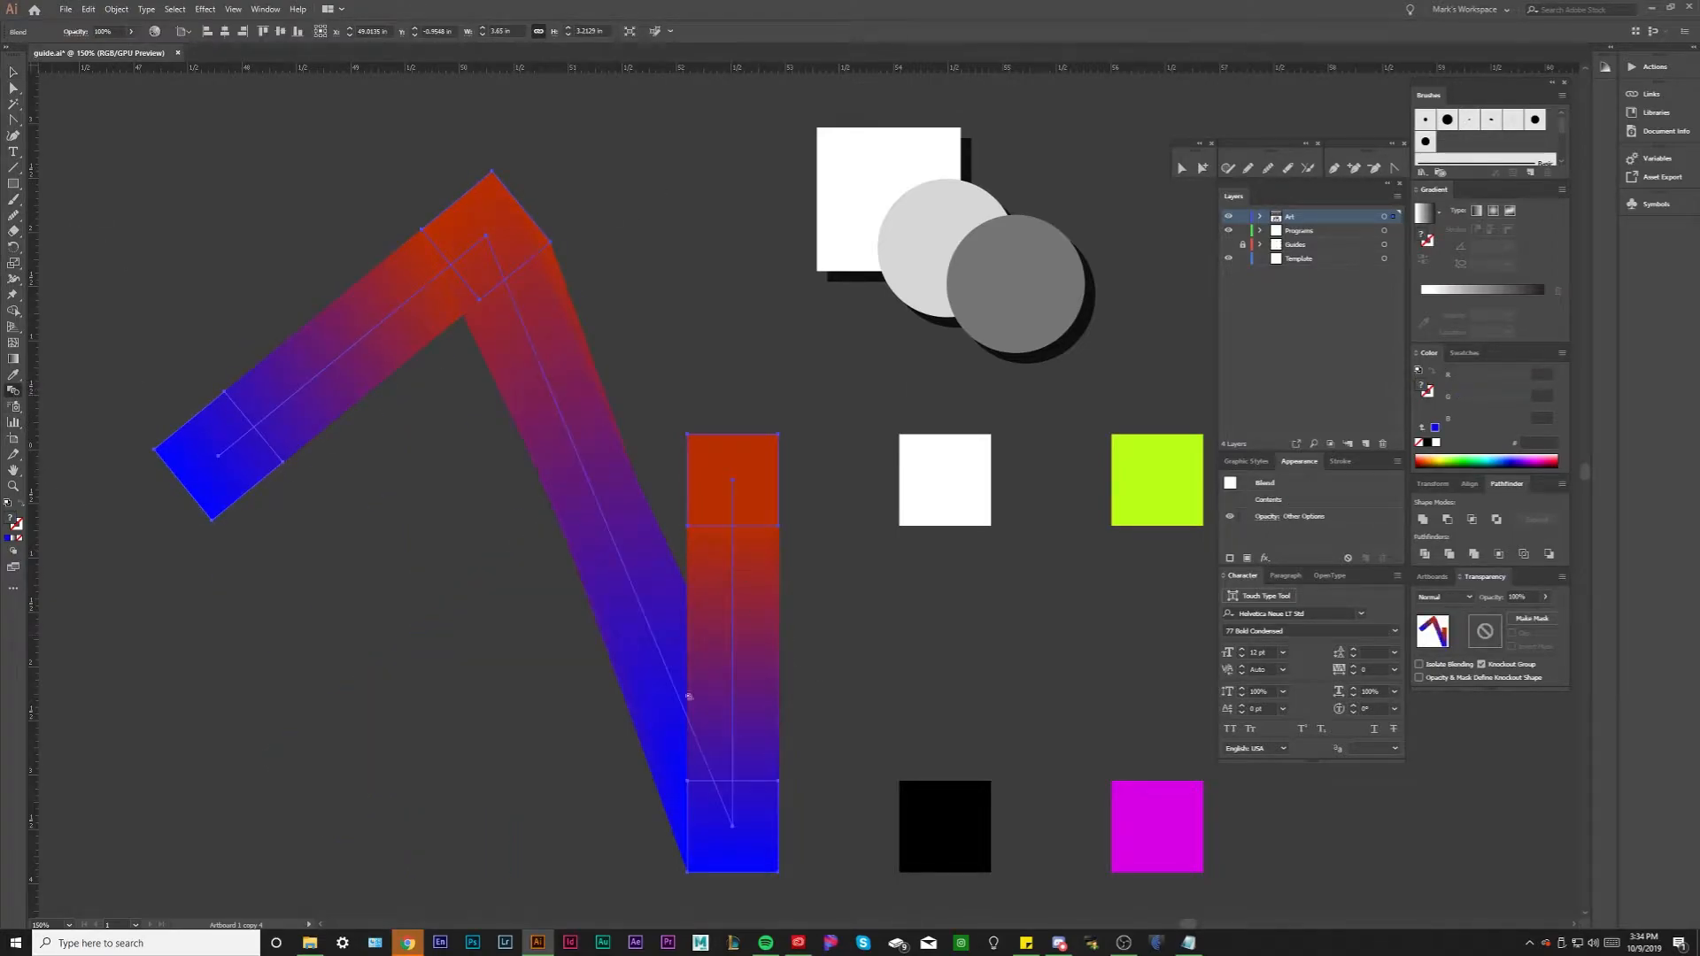
key("ctrl+shift+a")
Expand the combined blend into individual shapes and distort some of them by moving anchors with Direct Selection
scroll(382, 563, "down", 2)
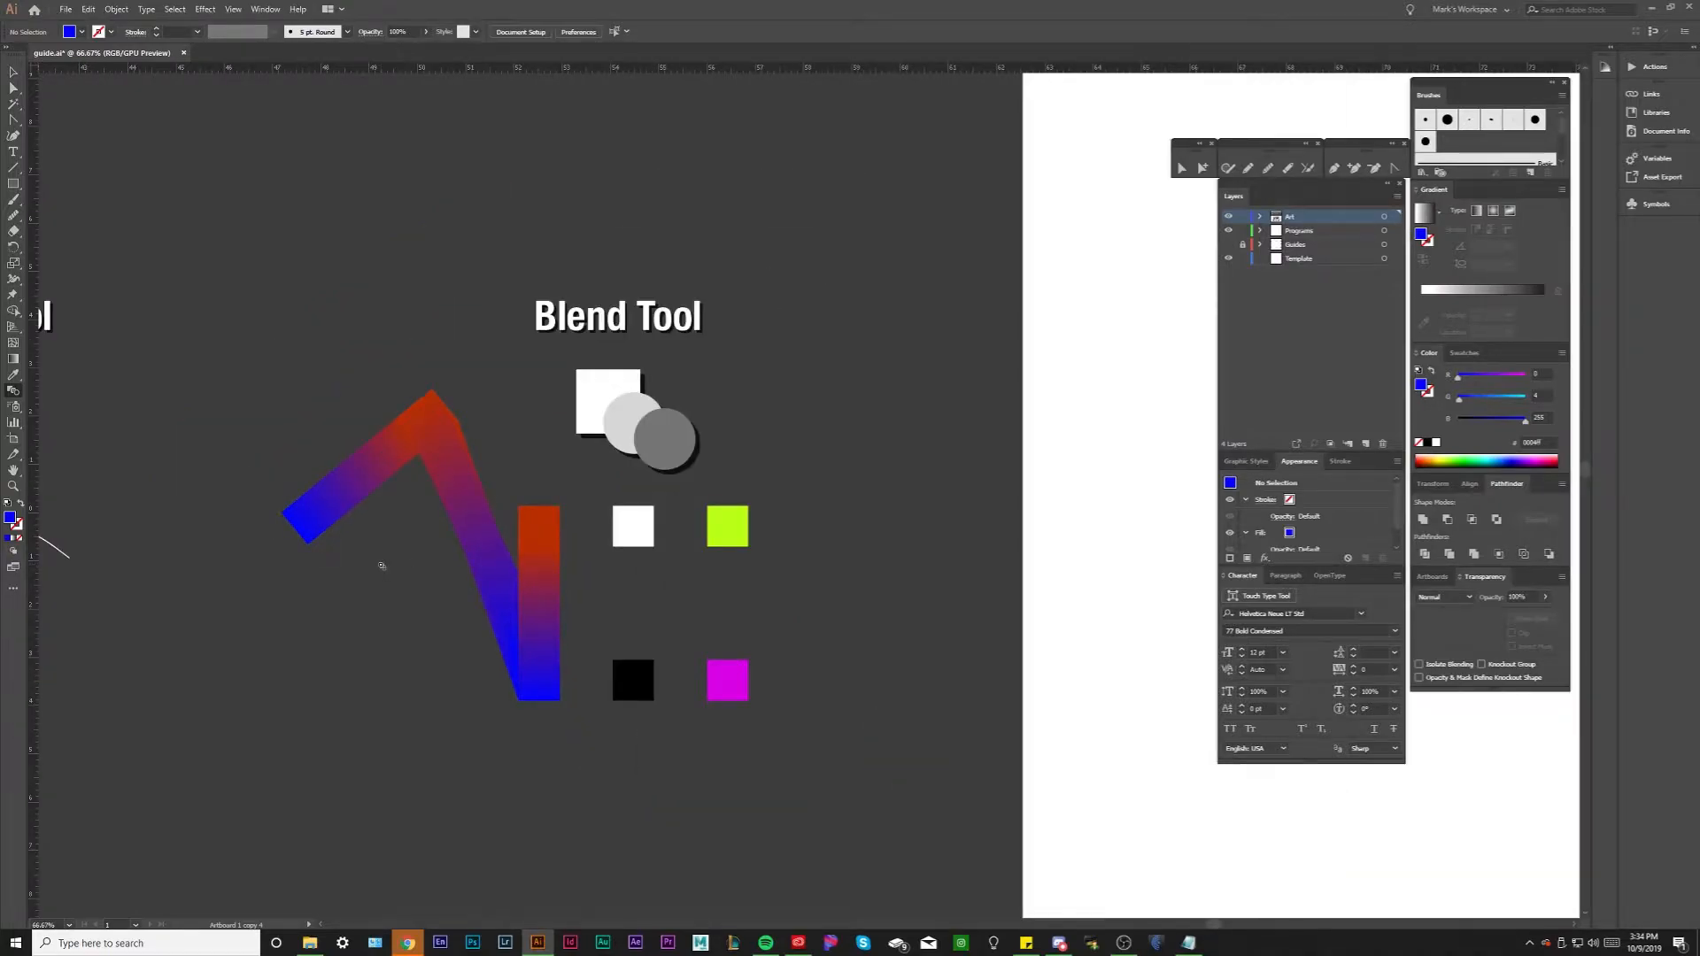
scroll(382, 565, "up", 1)
key("a")
scroll(368, 584, "up", 1)
scroll(371, 594, "up", 1)
key("v")
left_click_drag(226, 310, 602, 722)
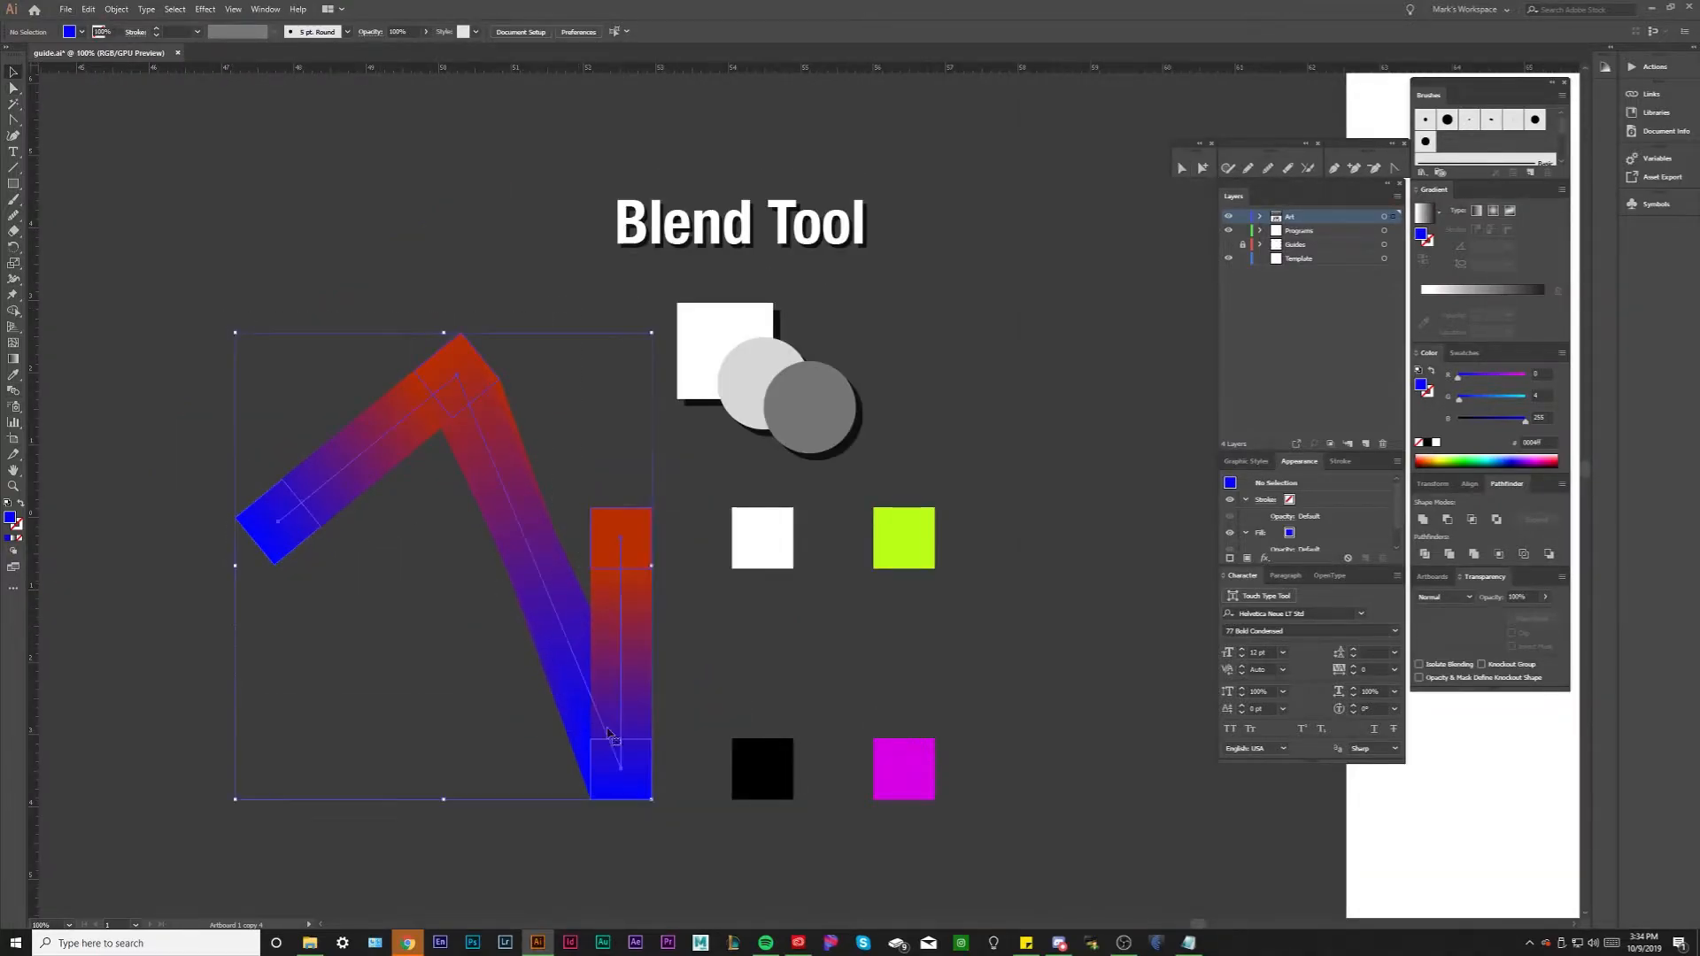
left_click(116, 9)
left_click(139, 150)
key("Return")
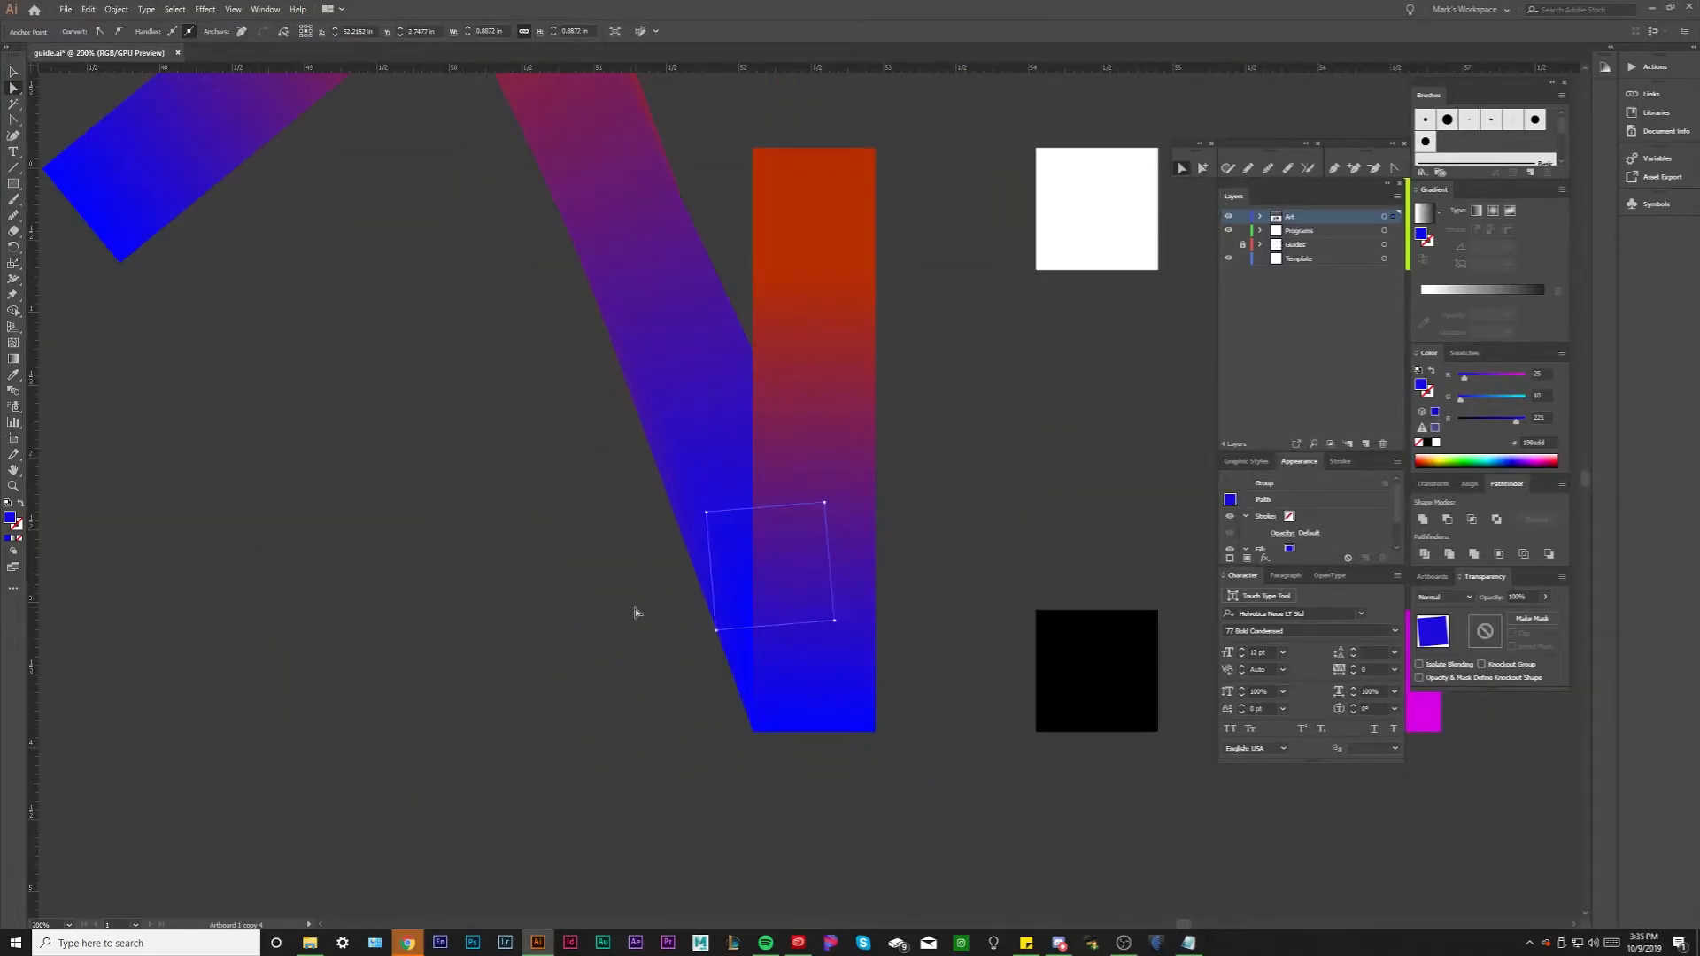
left_click(556, 626)
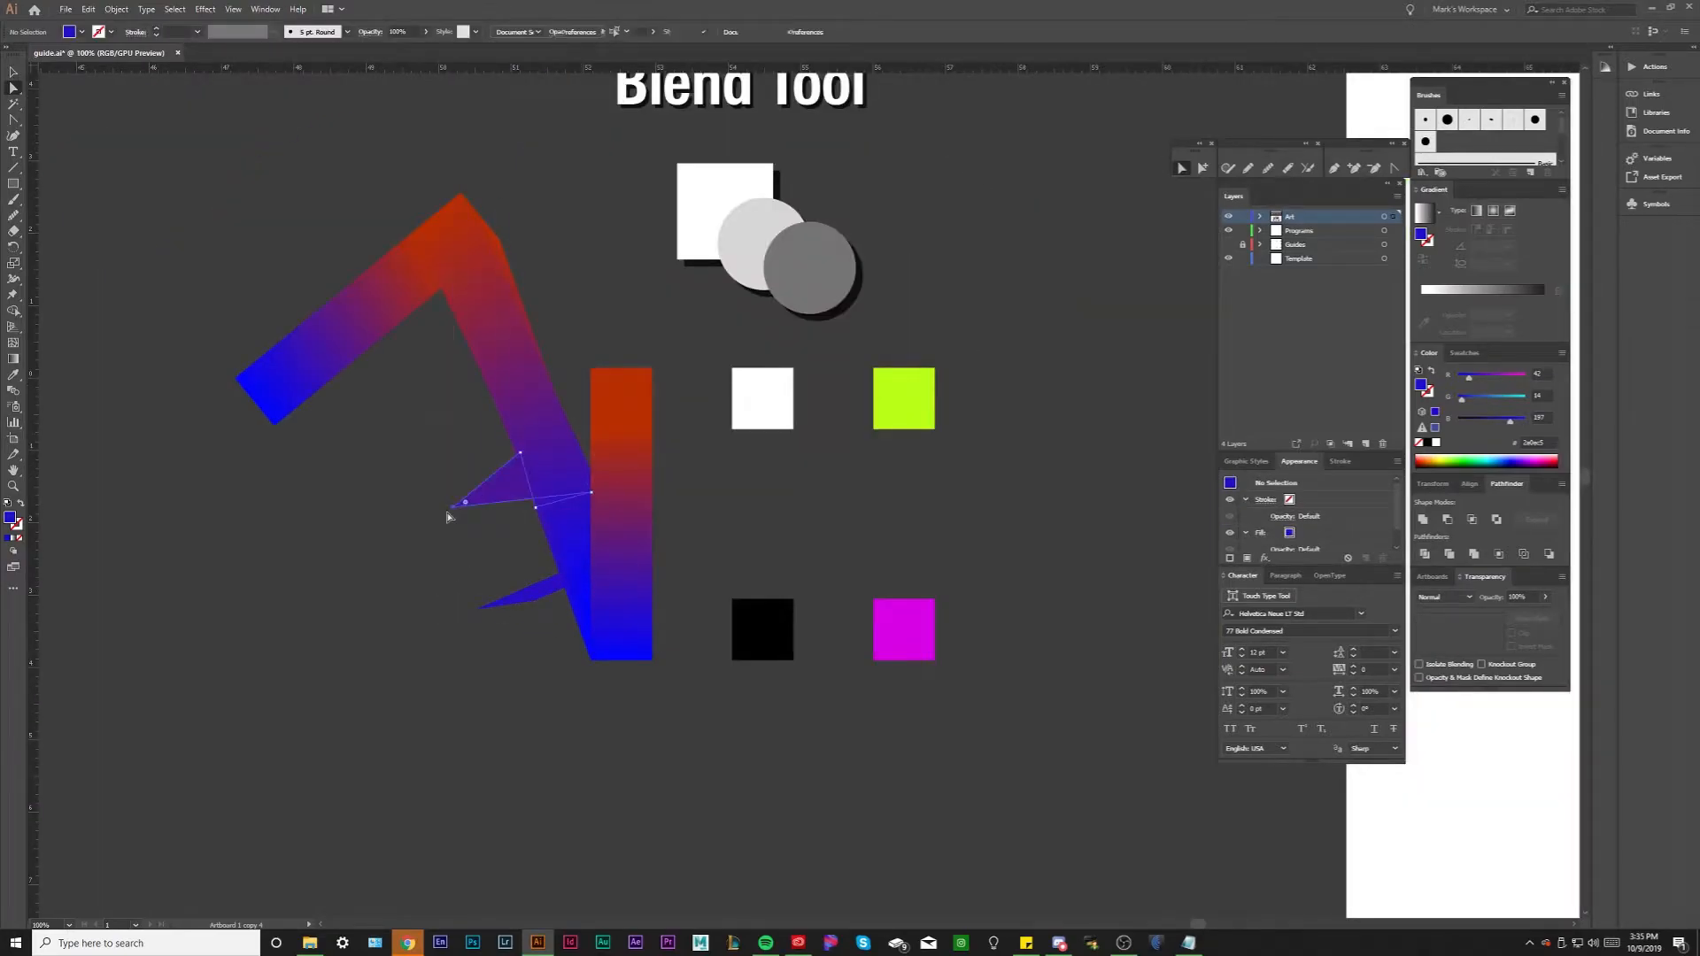
left_click(330, 320)
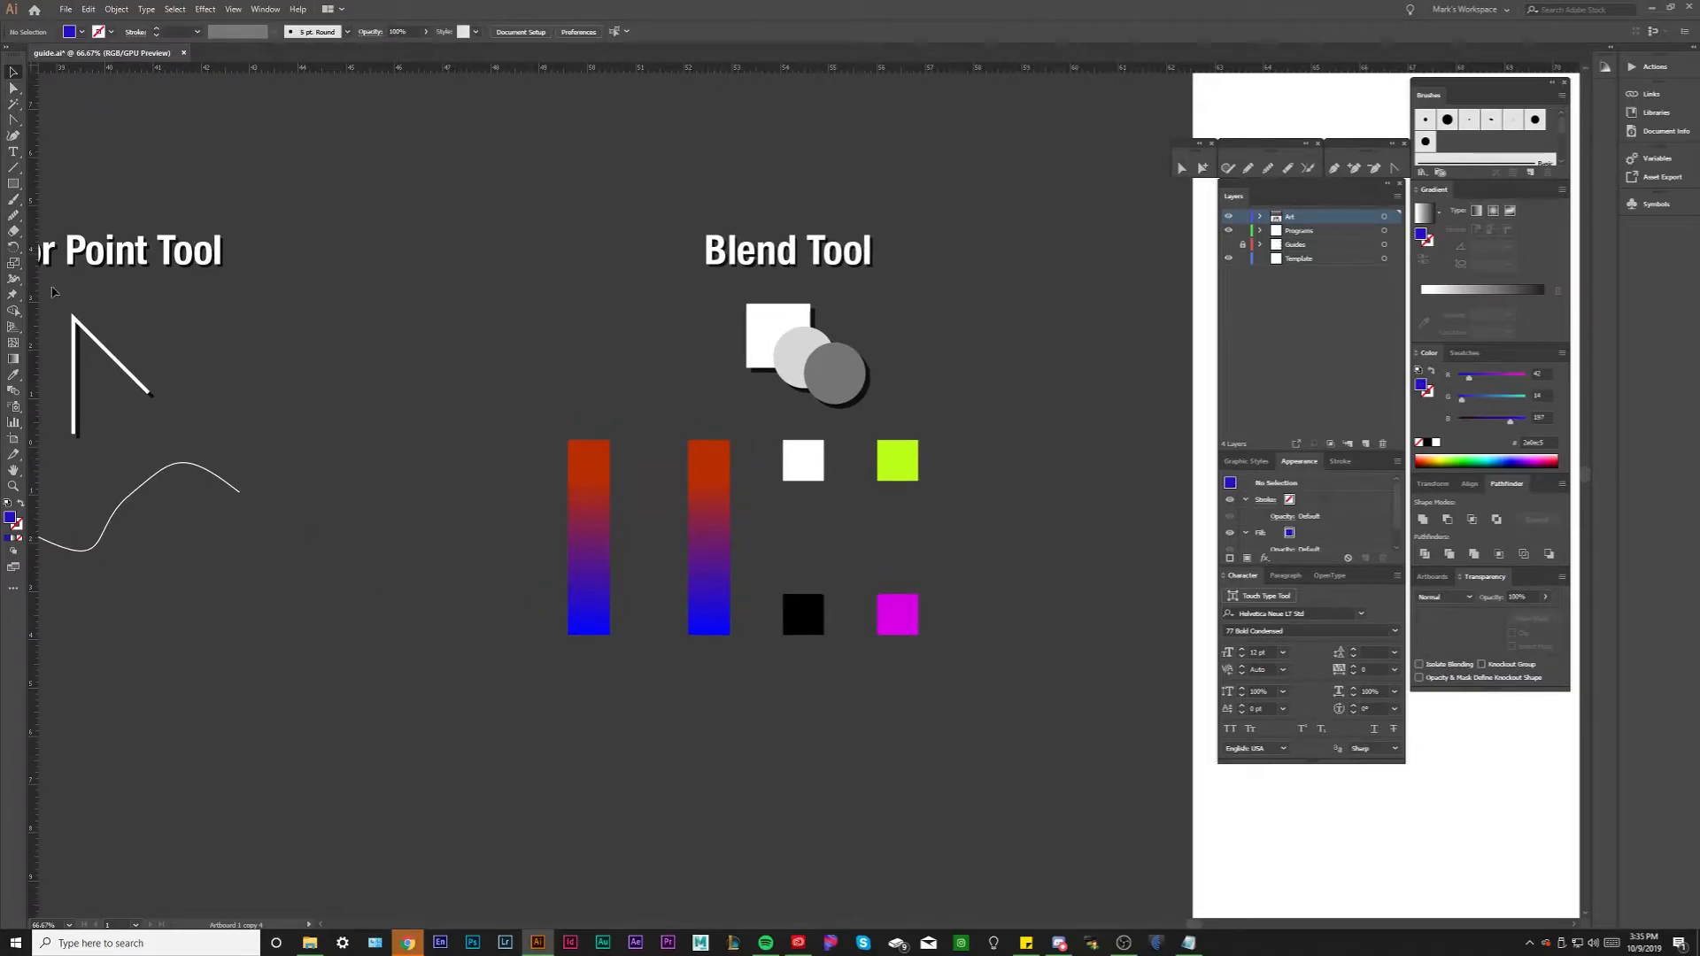
Draw a blue rectangle about 3.1 by 4.3 in and a second one about 5.4 by 3.4 in above it, filling the second green
left_click(13, 184)
left_click_drag(320, 363, 469, 571)
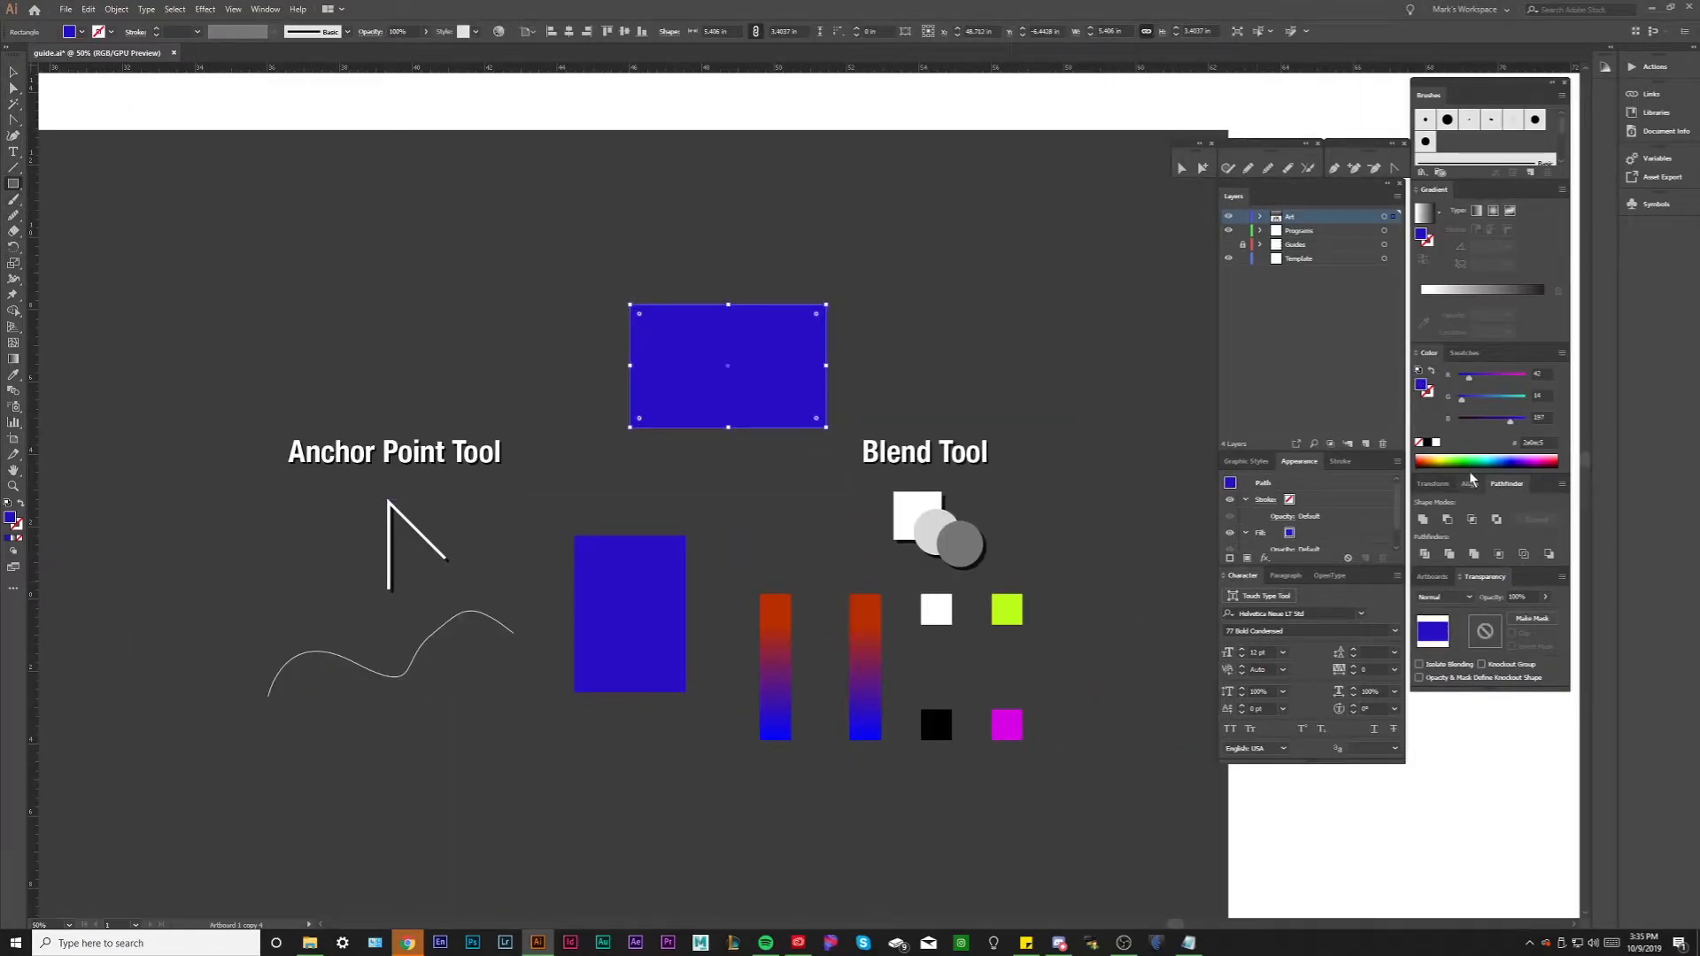
left_click(1470, 461)
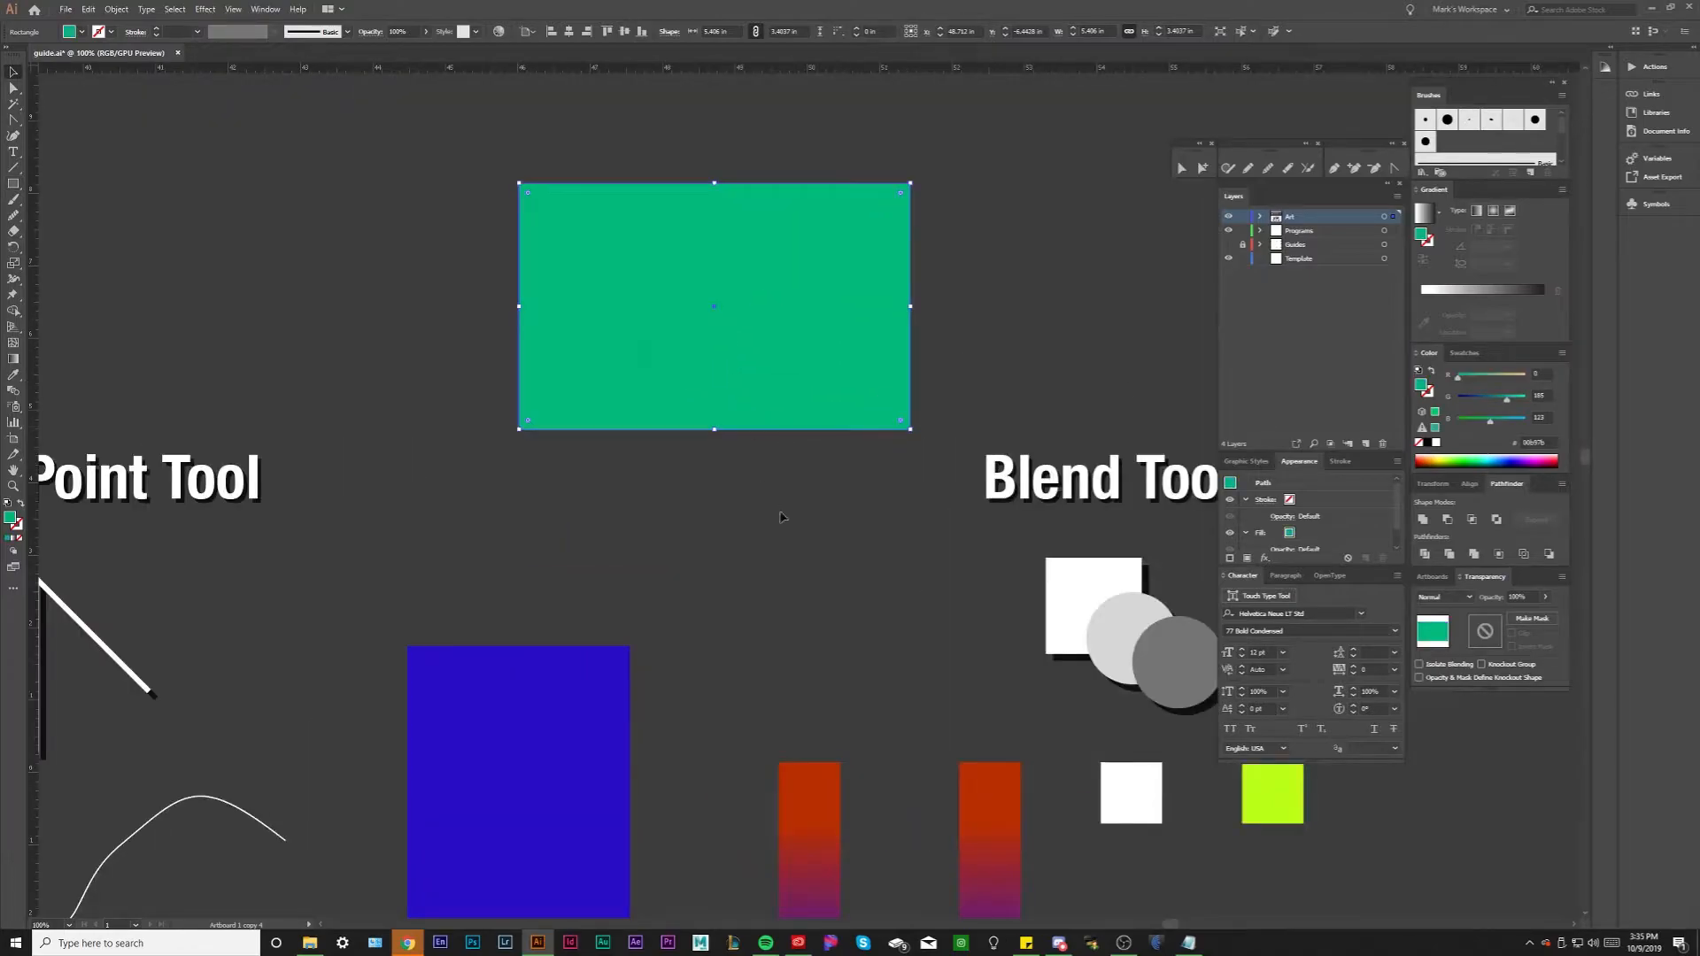
Blend the blue rectangle with the green rectangle above it using the Blend tool, and deselect the result
left_click(505, 778)
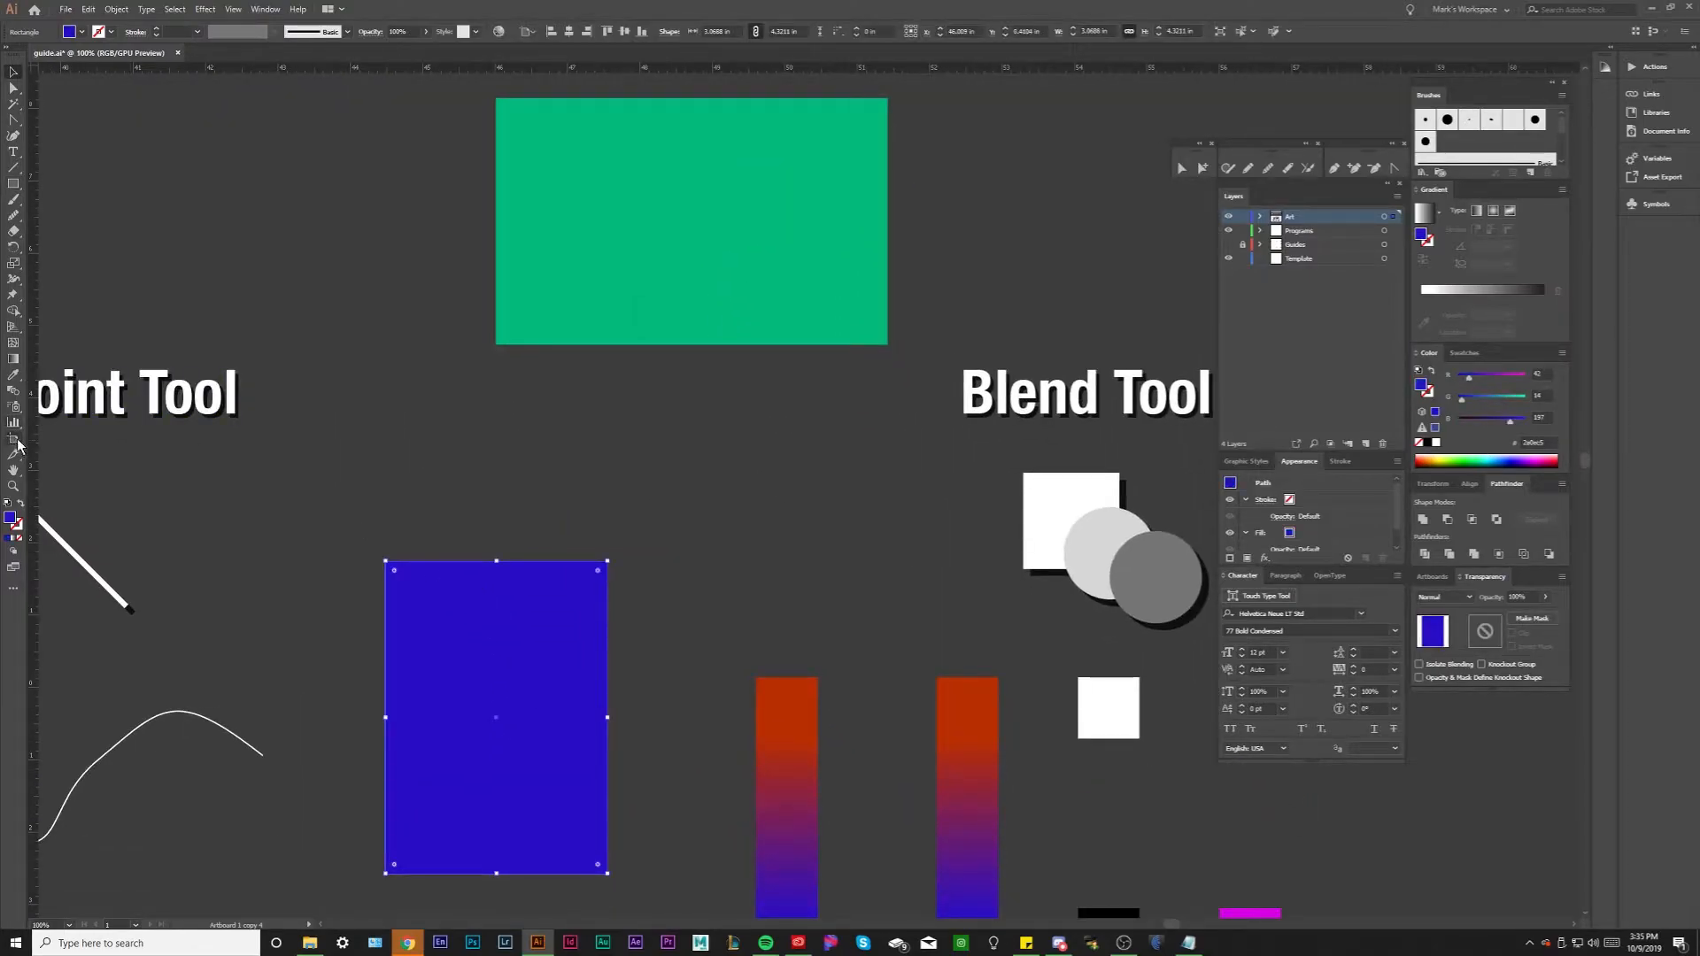
left_click(13, 390)
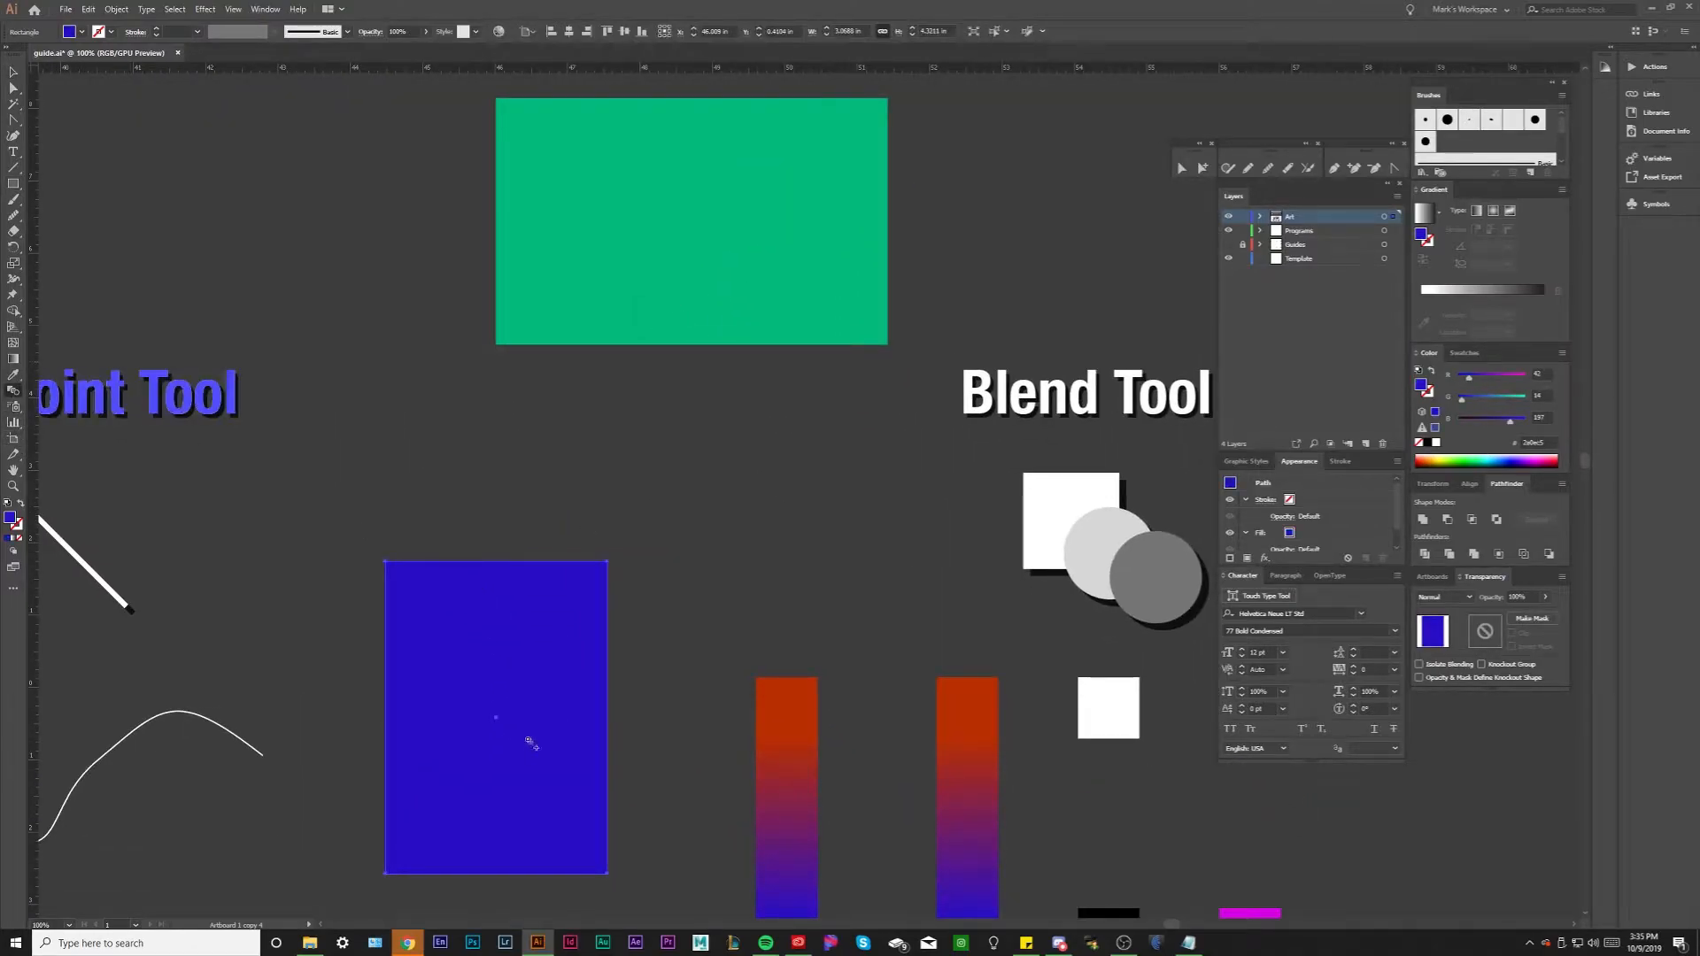
left_click(522, 723)
scroll(657, 572, "down", 1)
key("ctrl+shift+a")
left_click_drag(926, 432, 768, 398)
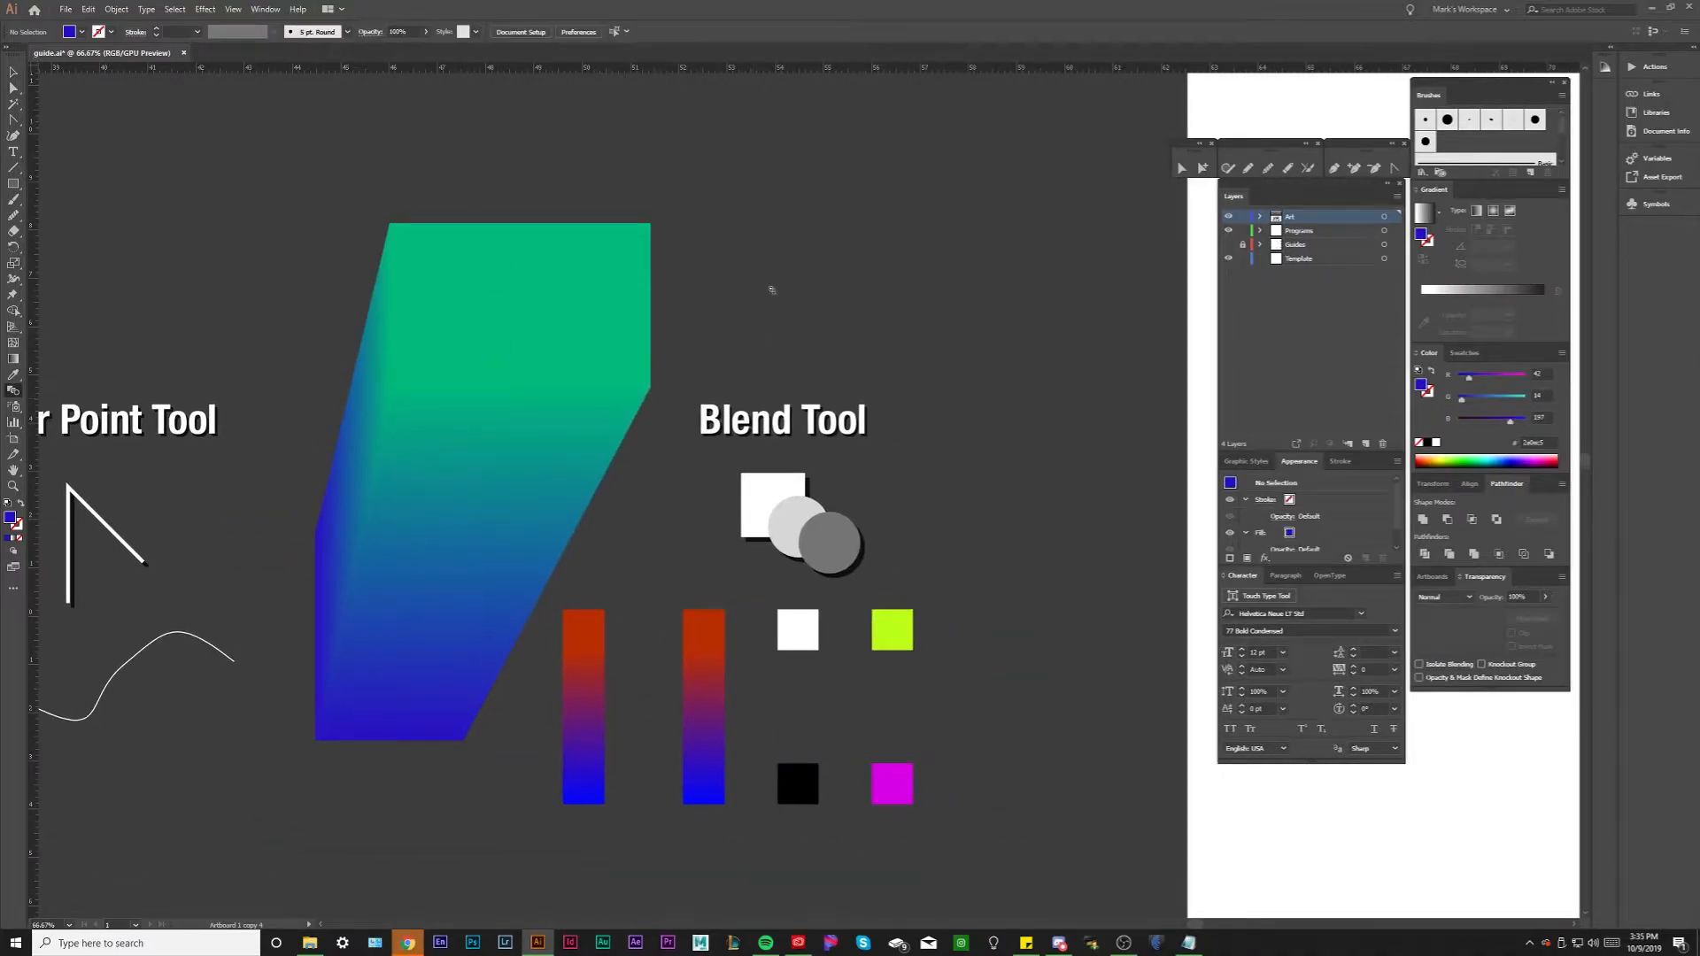
Delete the large green-to-blue blend between the Anchor Point Tool and Blend Tool examples
scroll(390, 404, "up", 1)
scroll(346, 575, "down", 2)
left_click_drag(451, 657, 656, 691)
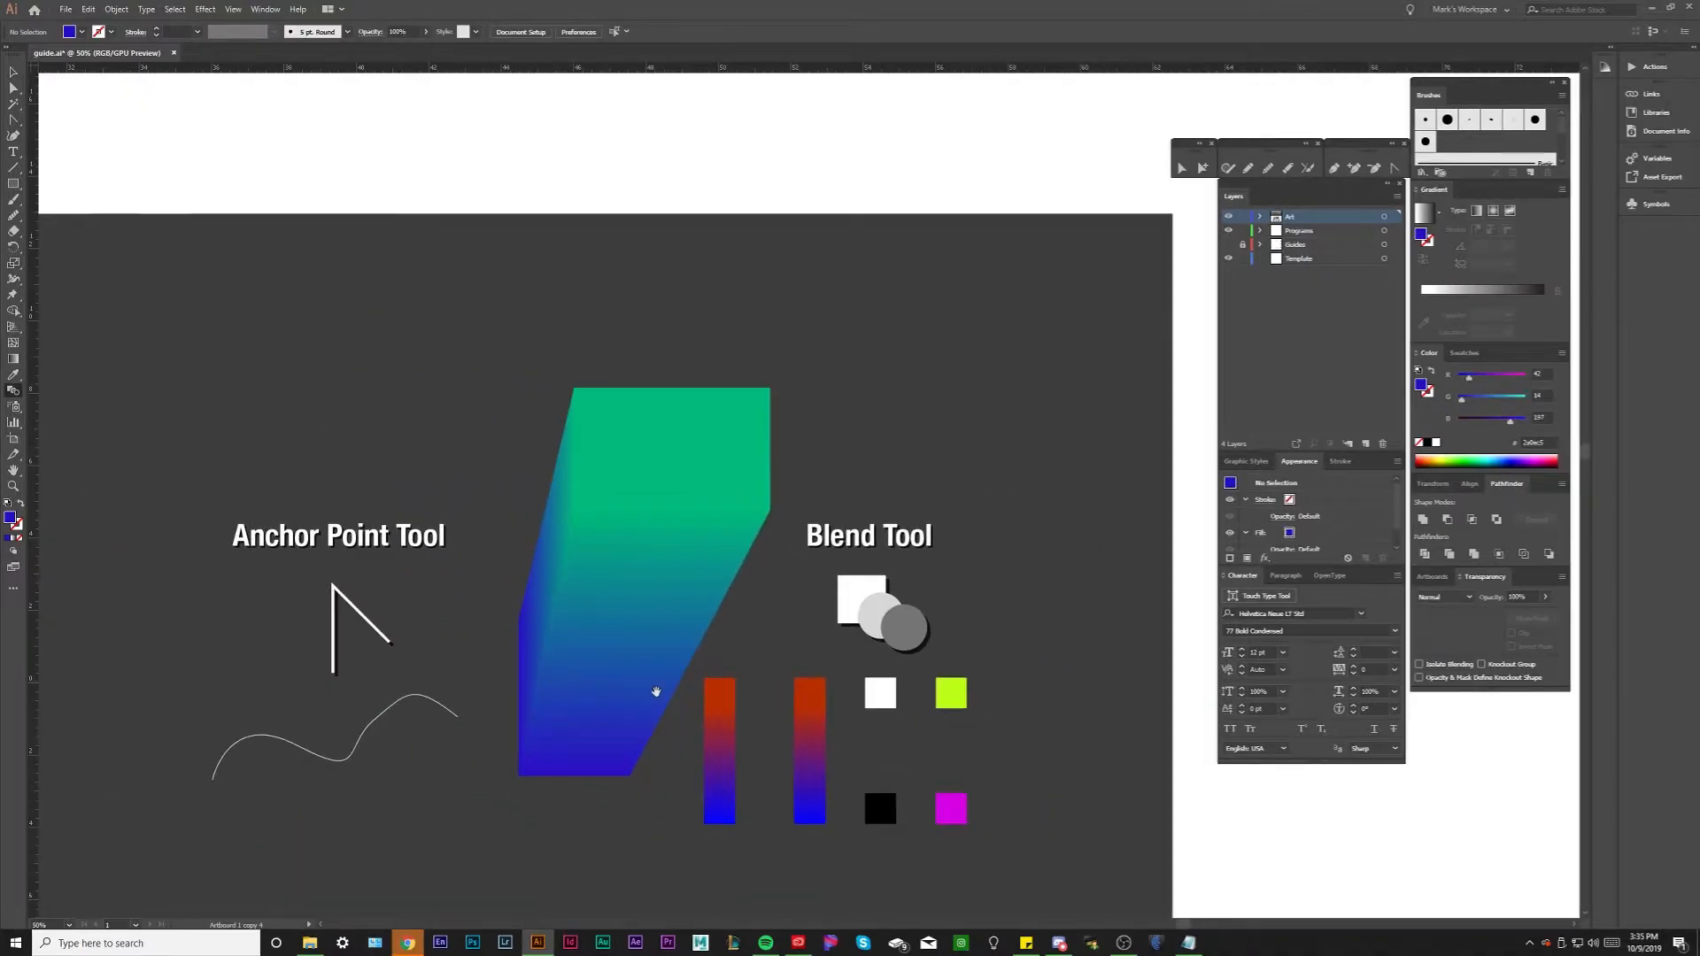
scroll(622, 664, "up", 1)
left_click_drag(577, 614, 490, 565)
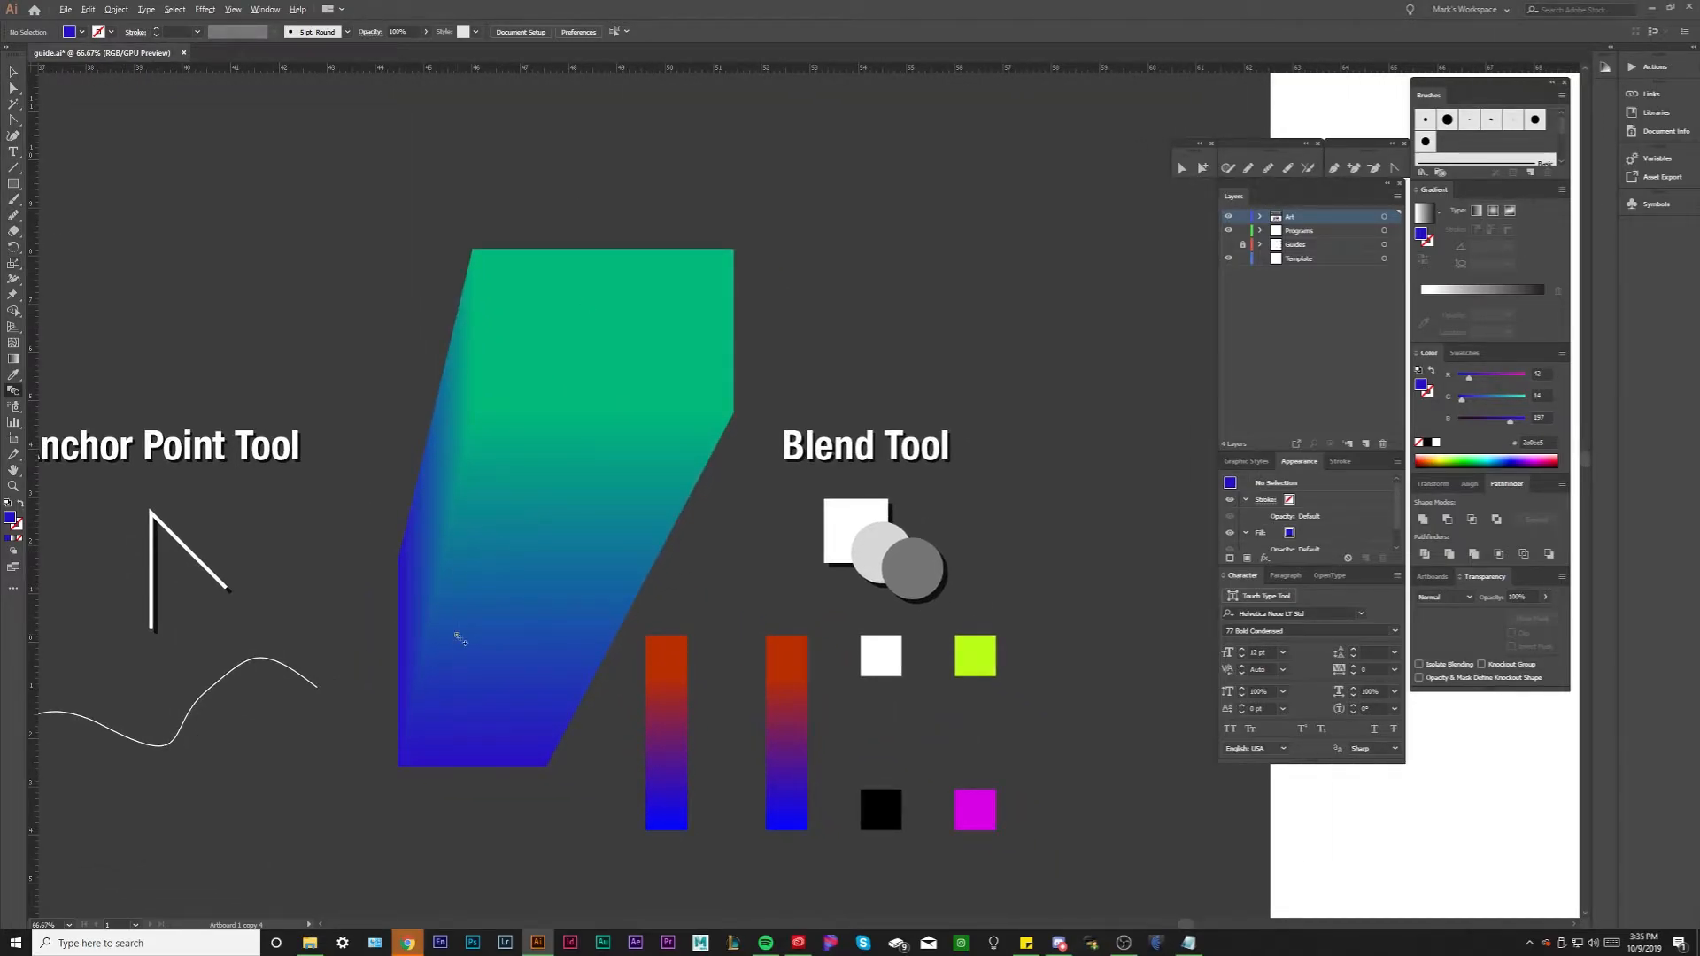
scroll(460, 639, "down", 2)
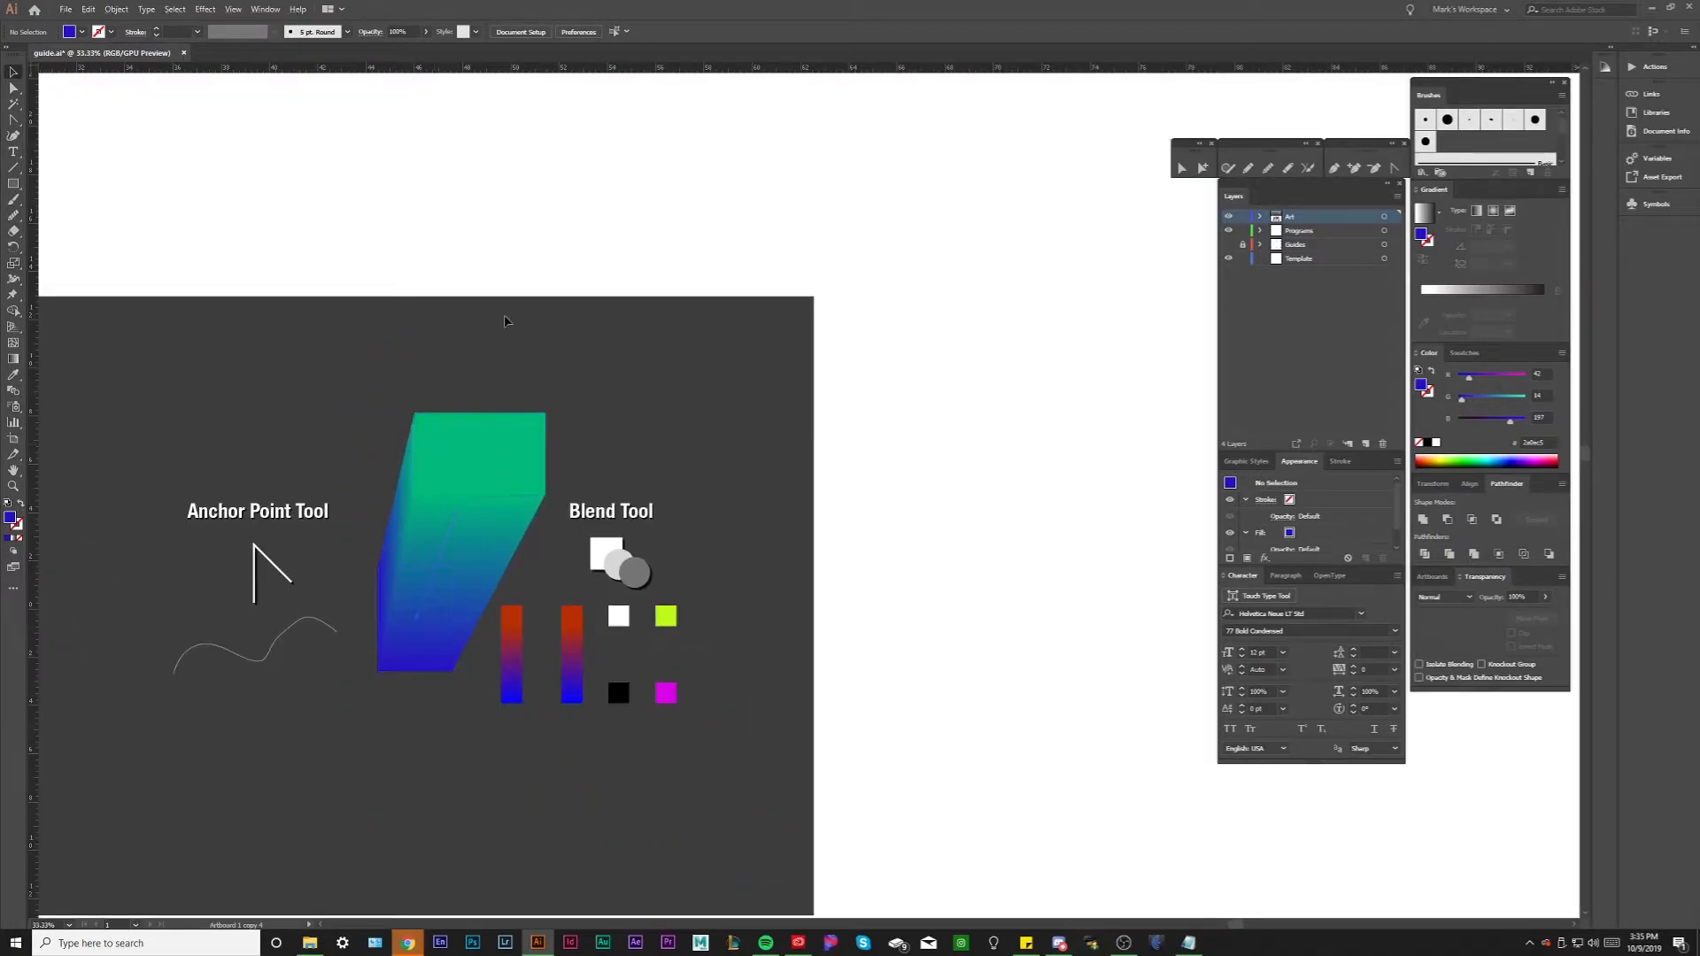
scroll(499, 465, "up", 1)
left_click_drag(440, 675, 1017, 539)
left_click_drag(716, 732, 668, 730)
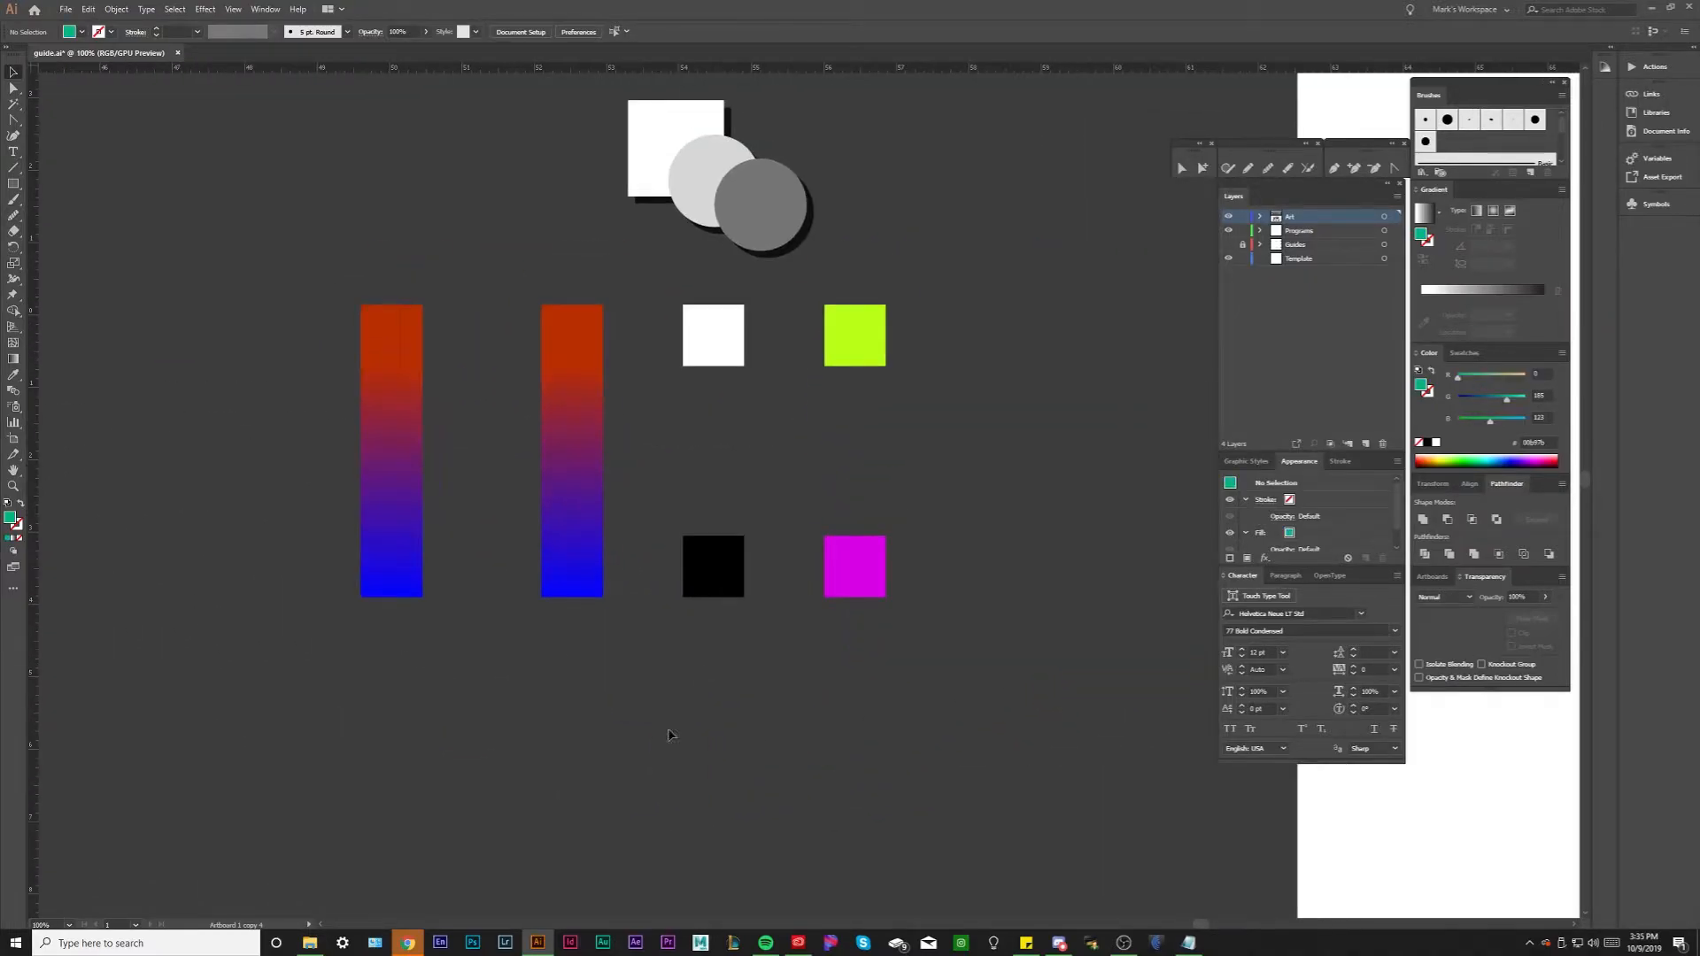
Select the black square below the white square and activate the Blend tool
scroll(667, 551, "up", 1)
left_click(704, 552)
left_click_drag(652, 486, 572, 653)
left_click(14, 390)
left_click_drag(619, 596, 659, 604)
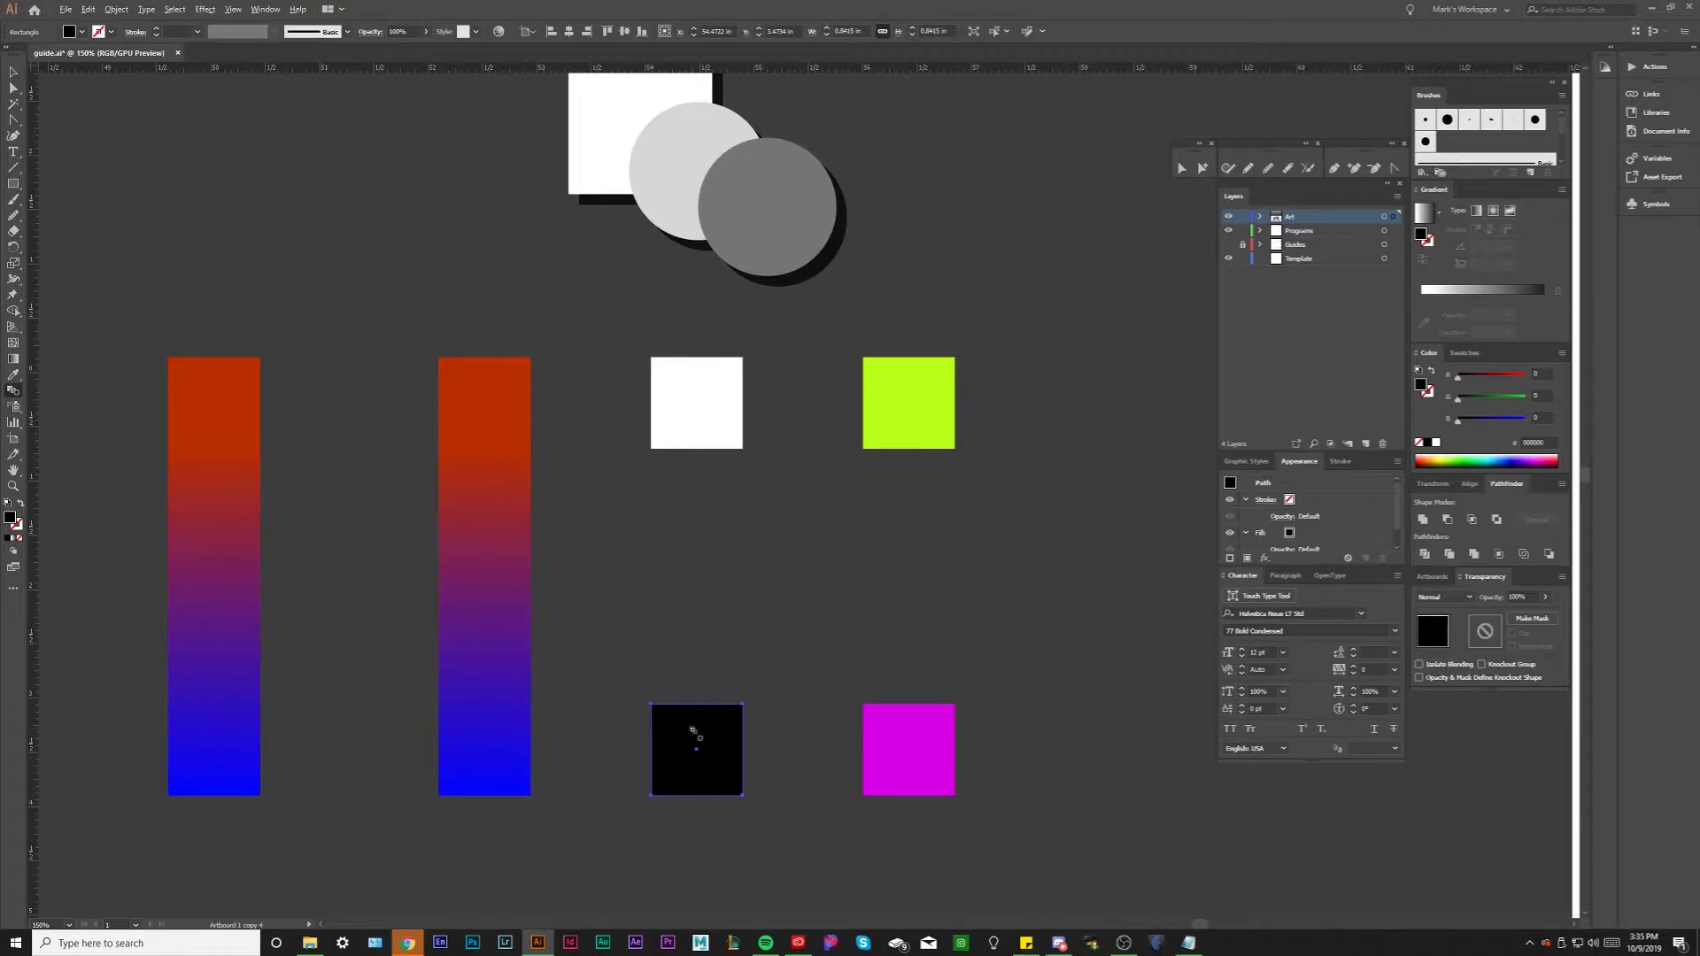
Open the Blend Options from the white square and try the two orientation settings with Smooth Color spacing
left_click(710, 418, "alt")
left_click_drag(799, 469, 812, 475)
left_click(747, 531)
left_click(728, 532)
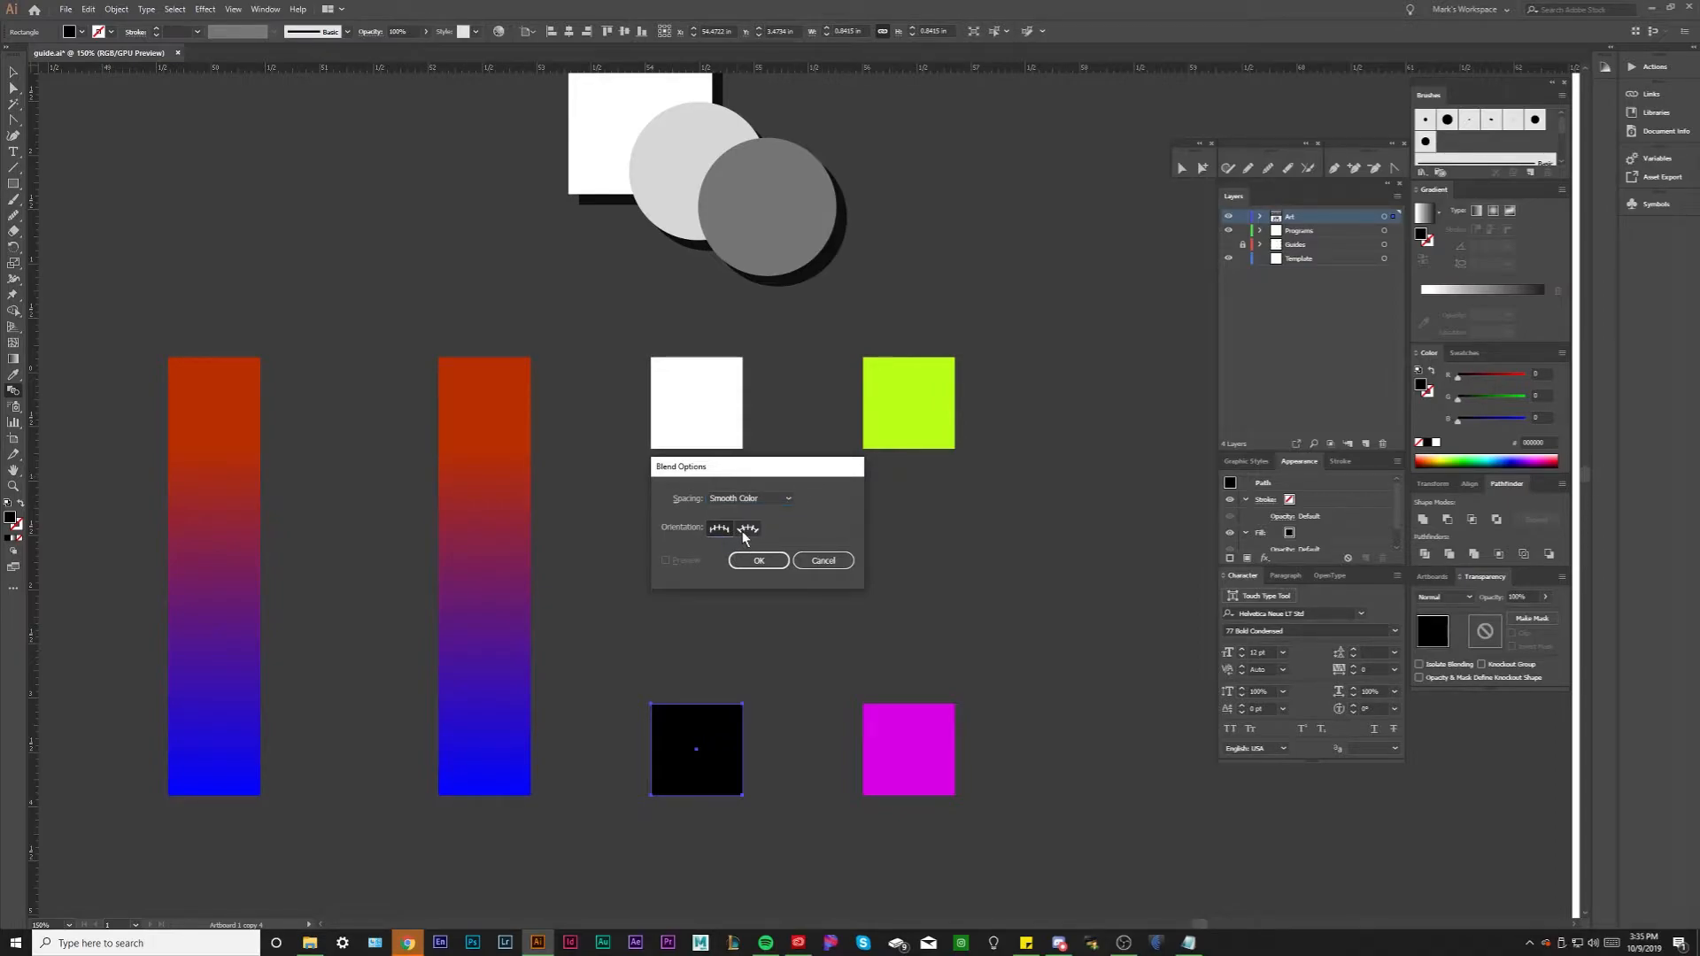
left_click(758, 560)
key("ctrl+z")
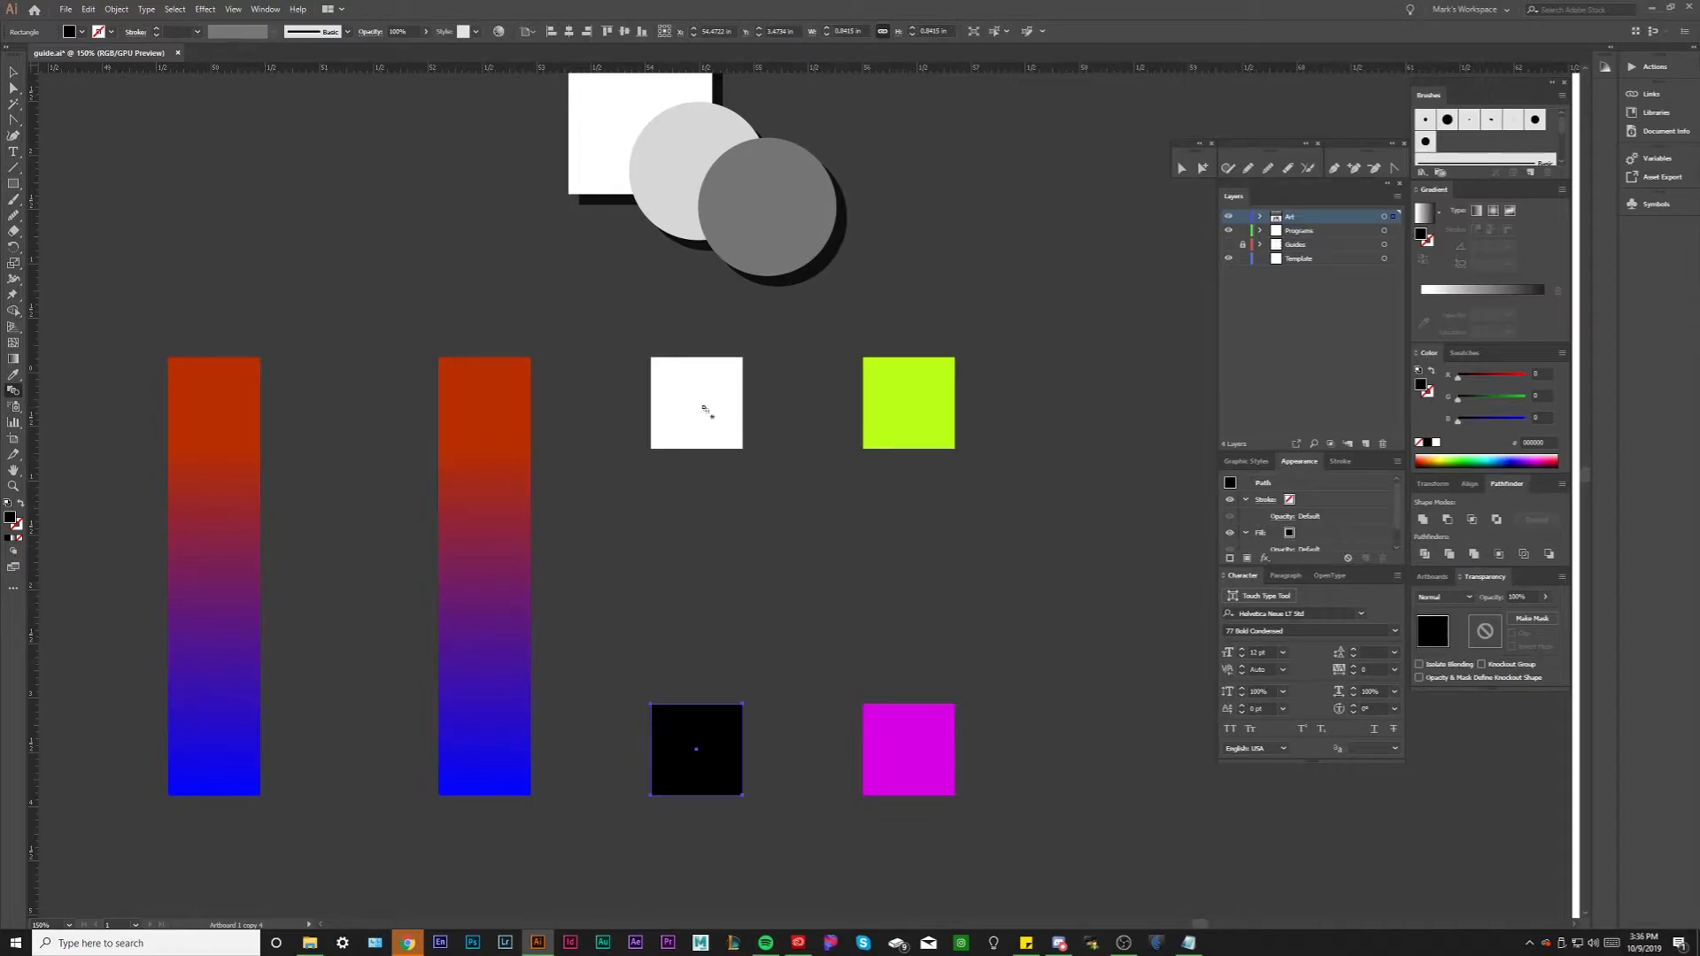
Blend the white square into the black square with spacing set to 5 Specified Steps, and deselect the result
left_click(705, 410, "alt")
left_click(719, 531)
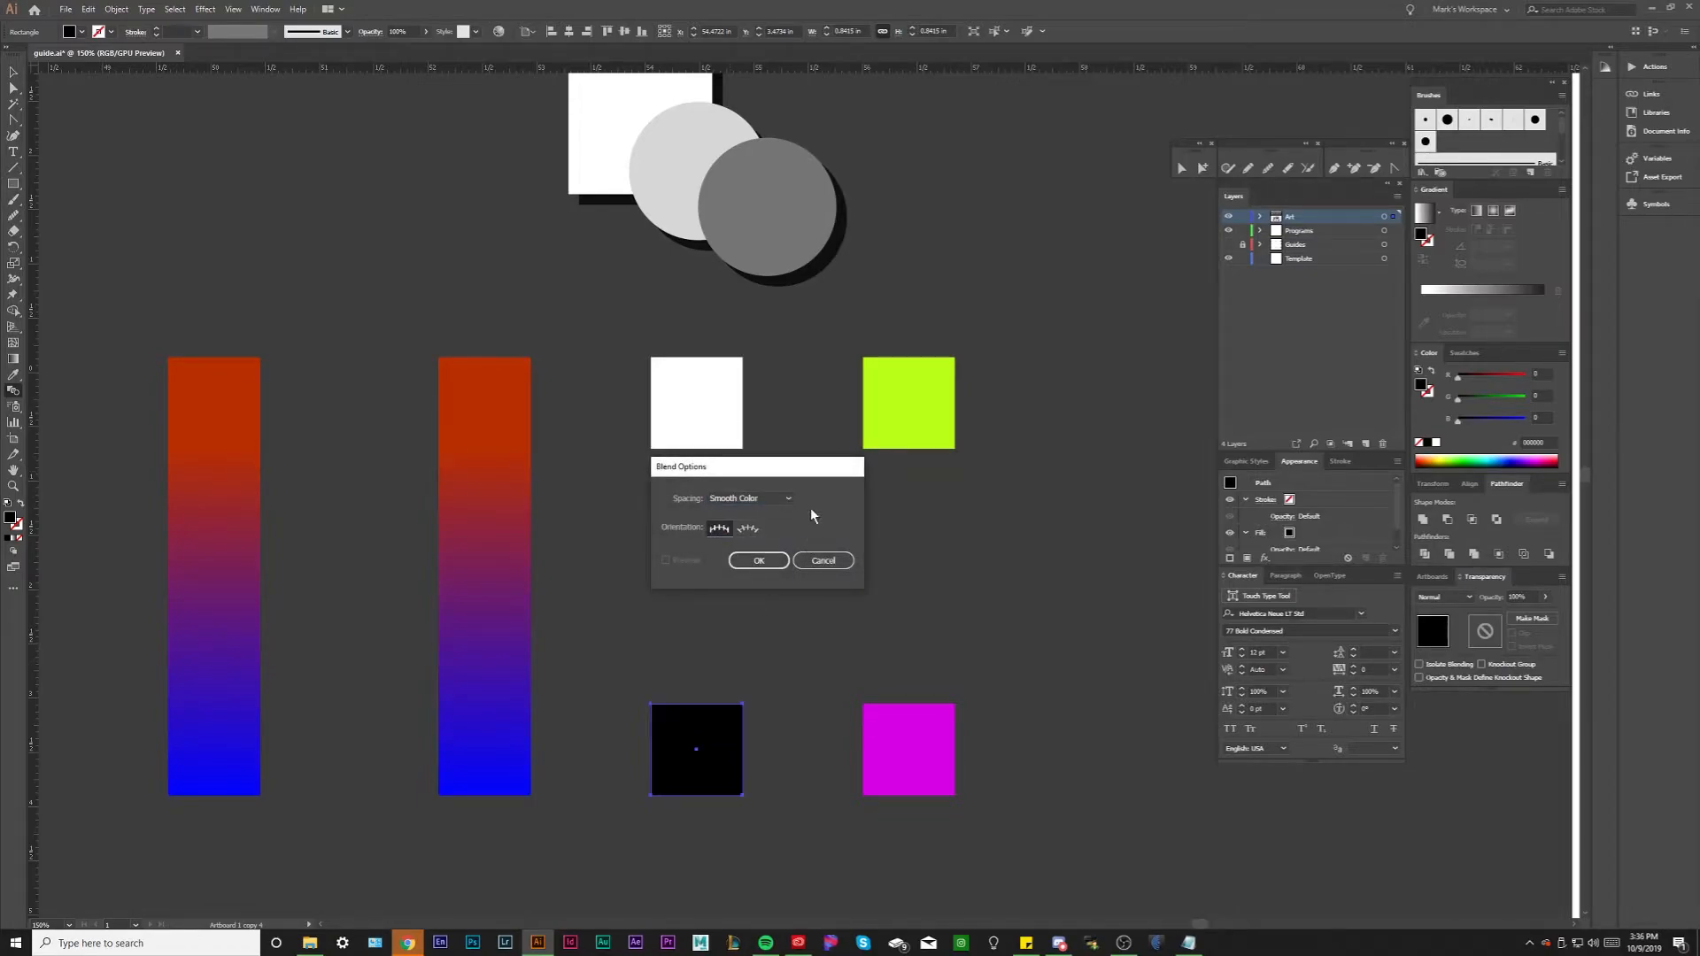
left_click(780, 499)
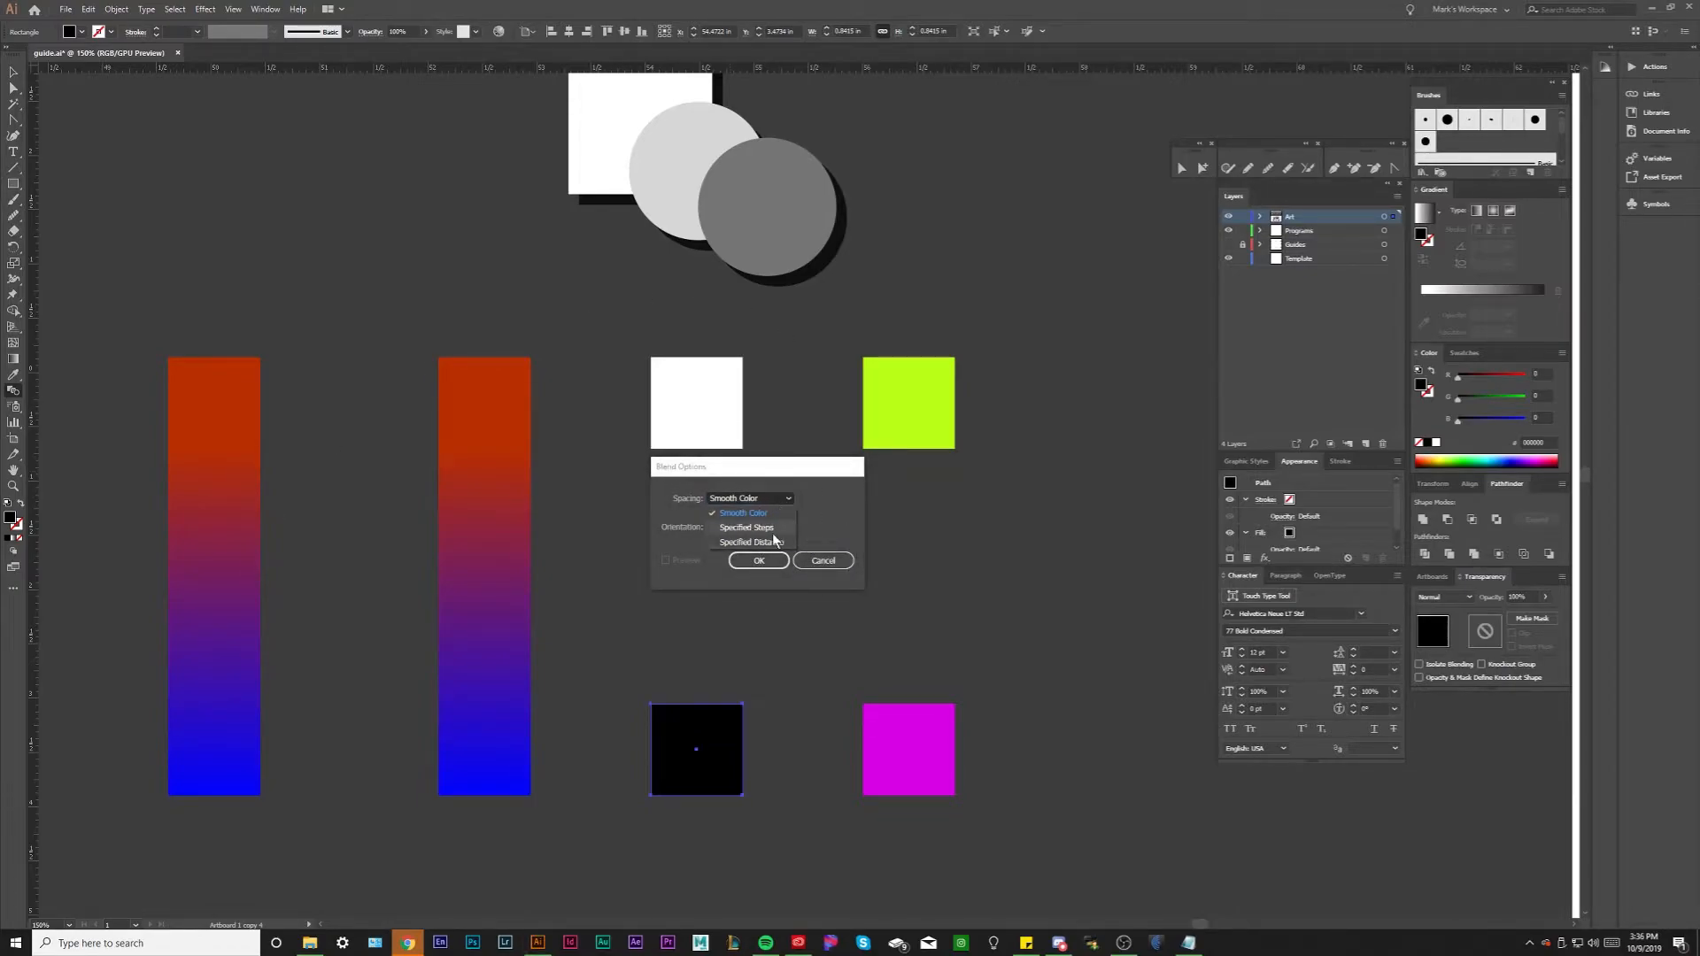
left_click(762, 528)
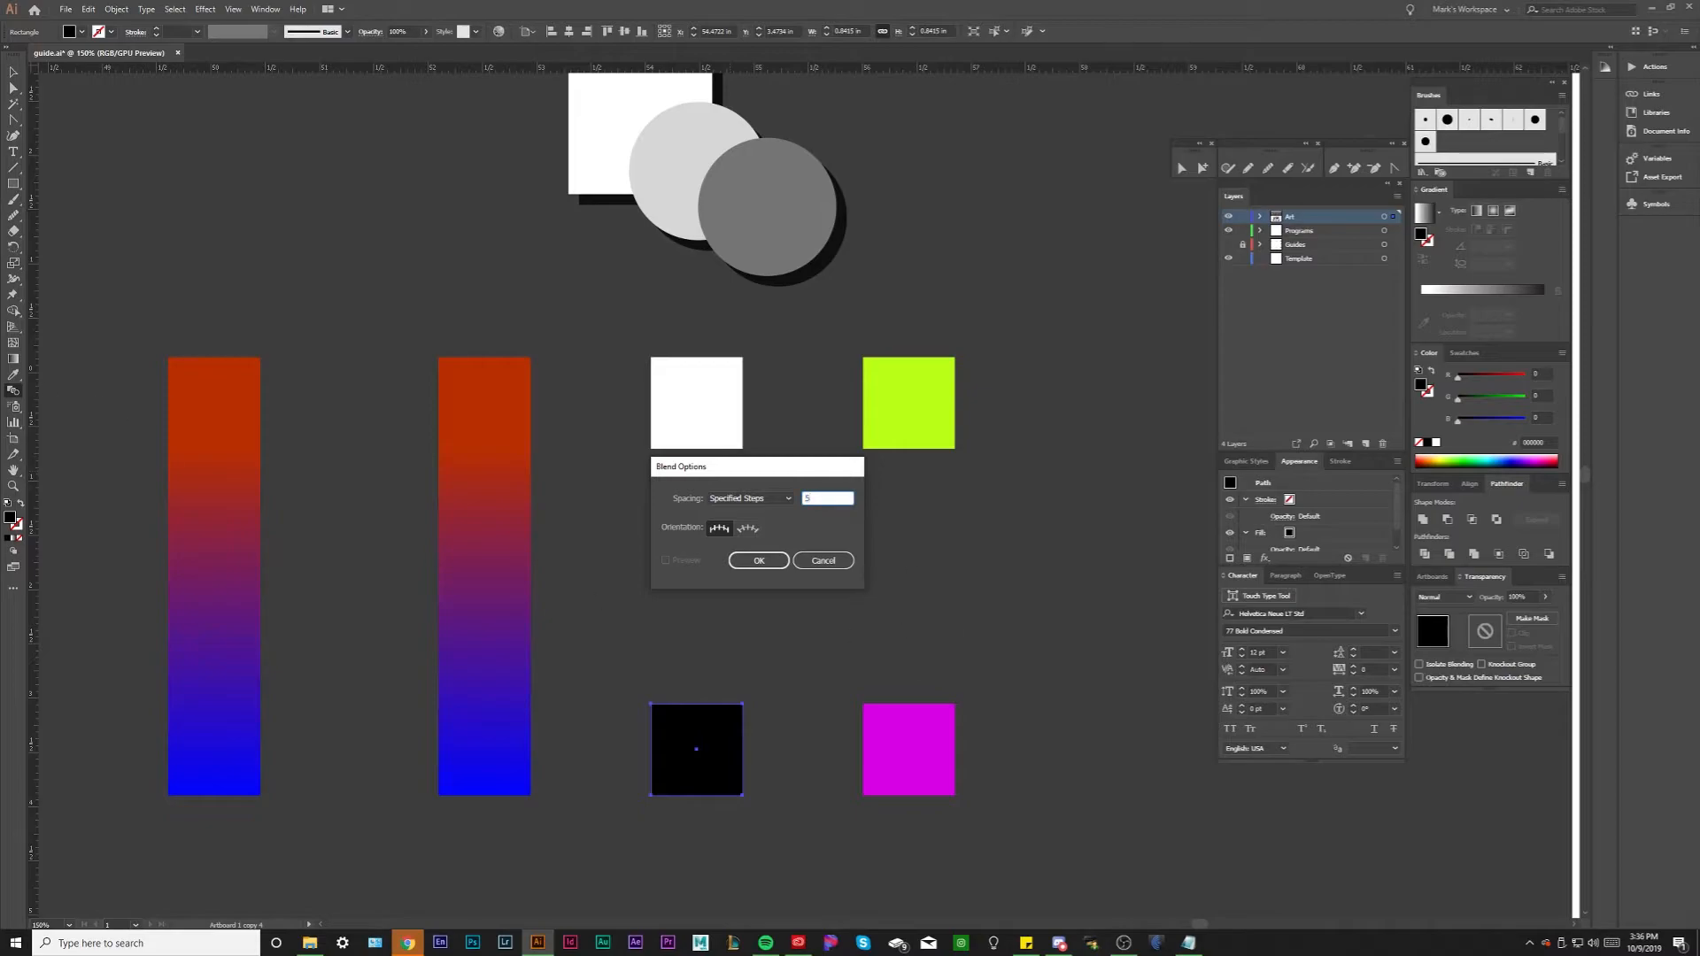
left_click(762, 565)
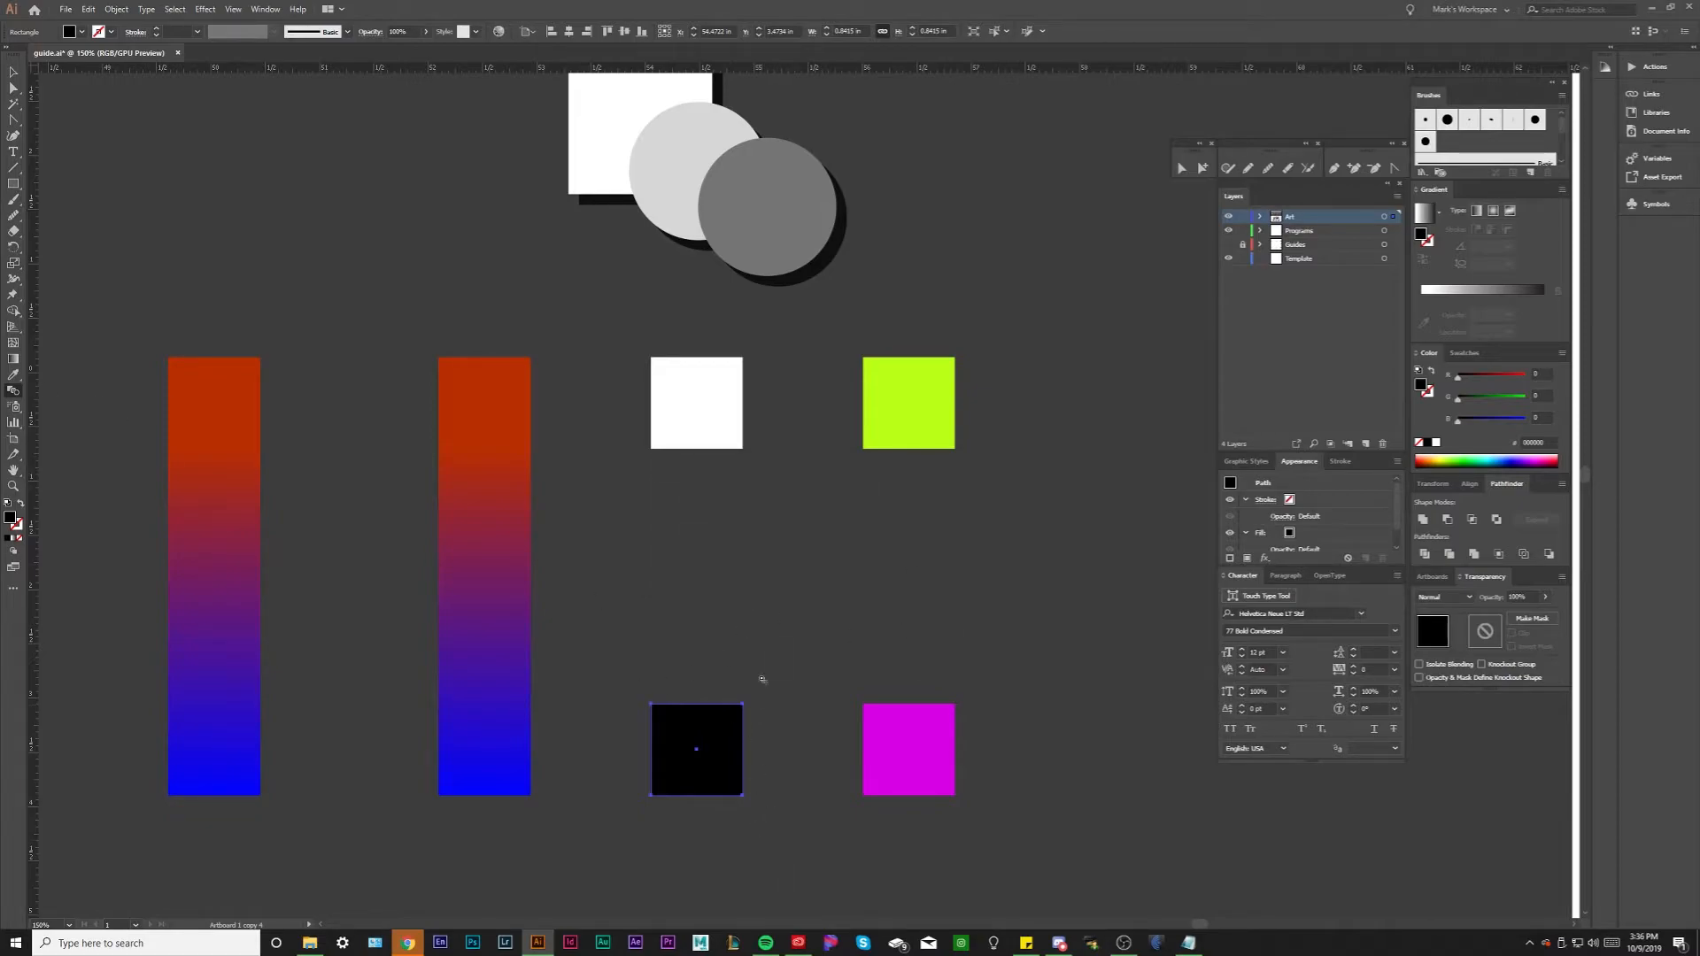
left_click(702, 753)
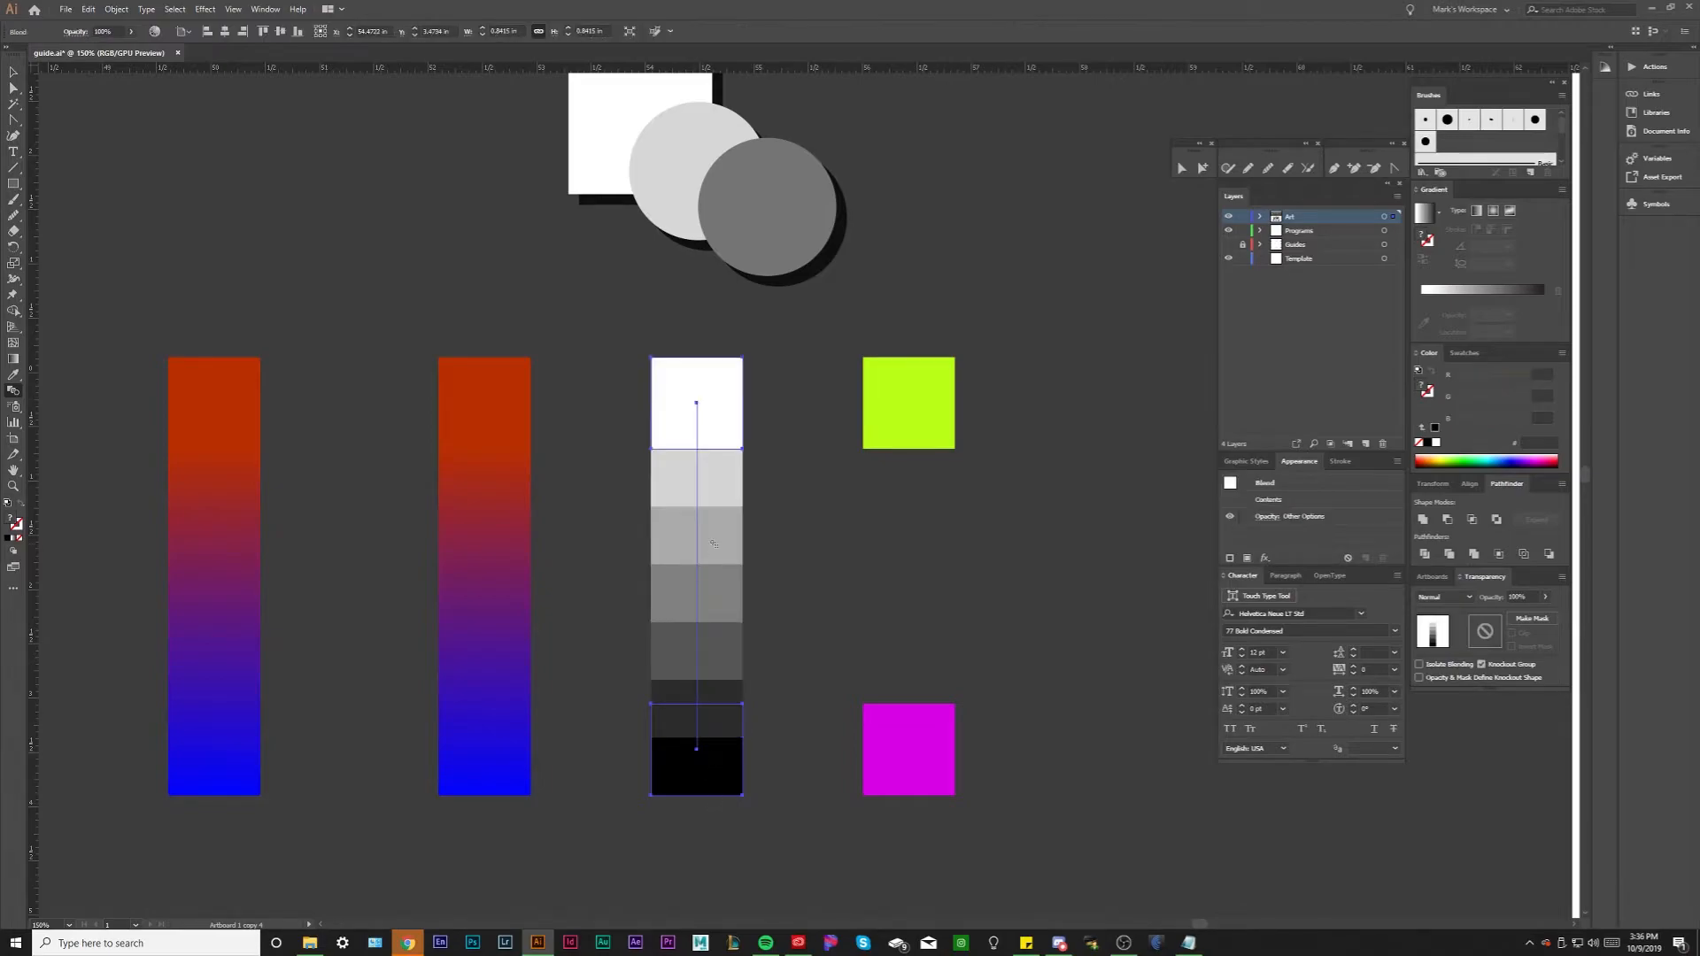
left_click_drag(786, 619, 686, 645)
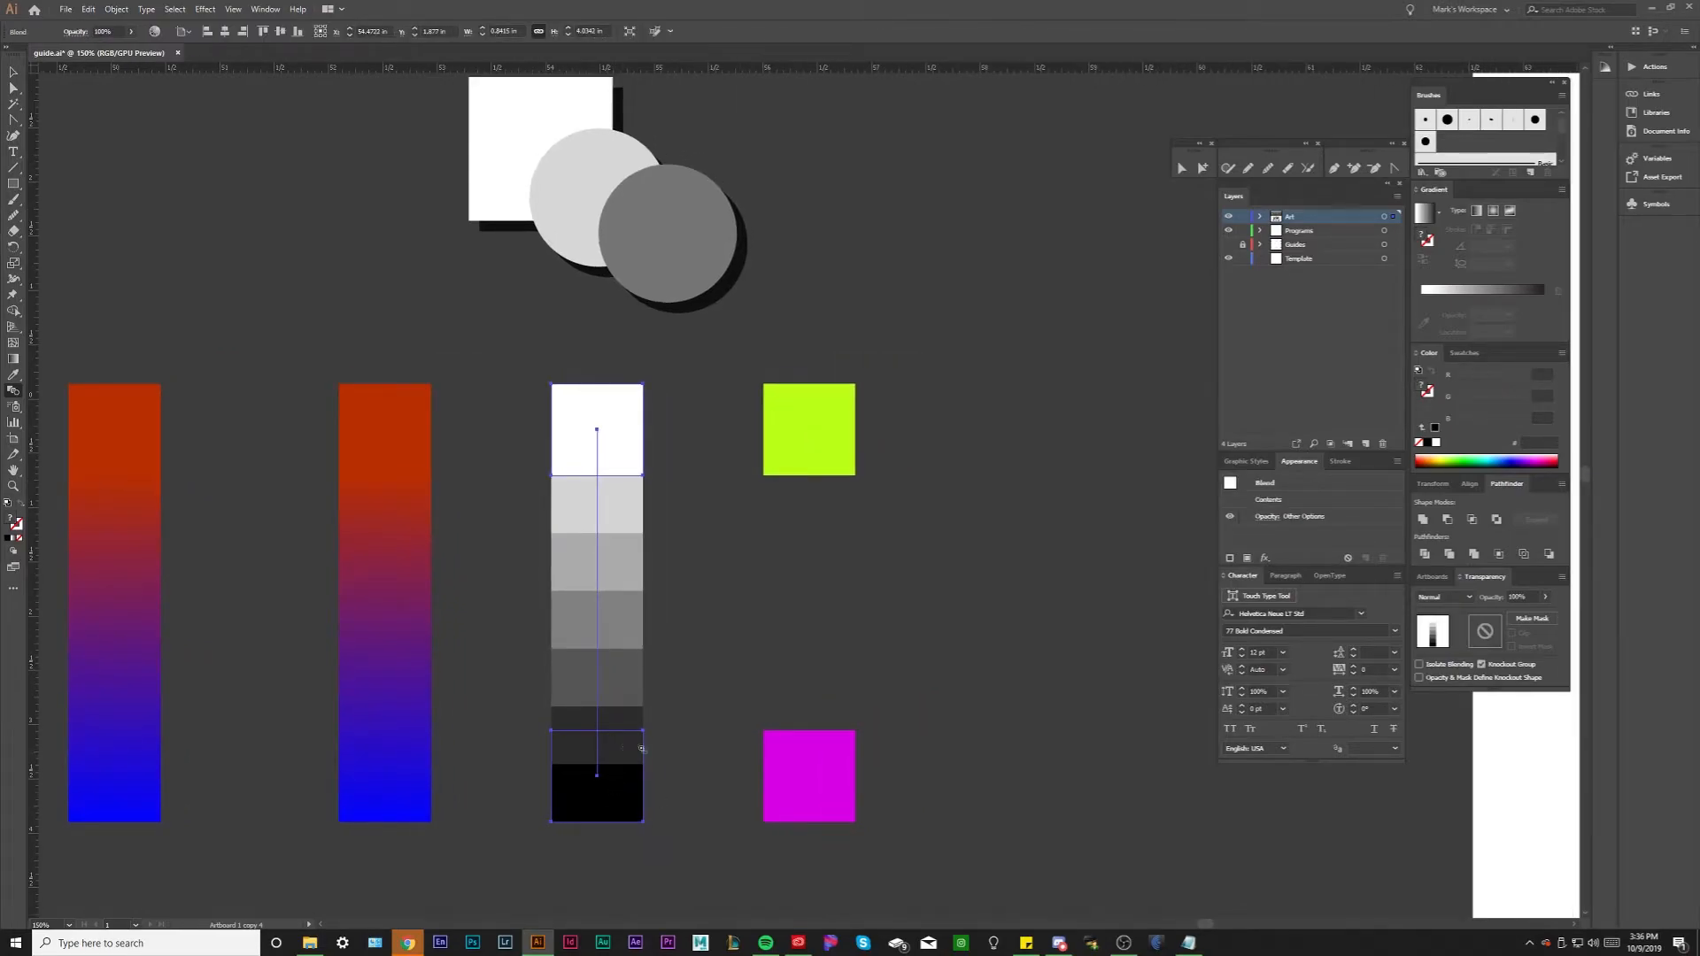
left_click(698, 801, "ctrl")
key("v")
scroll(575, 798, "down", 1)
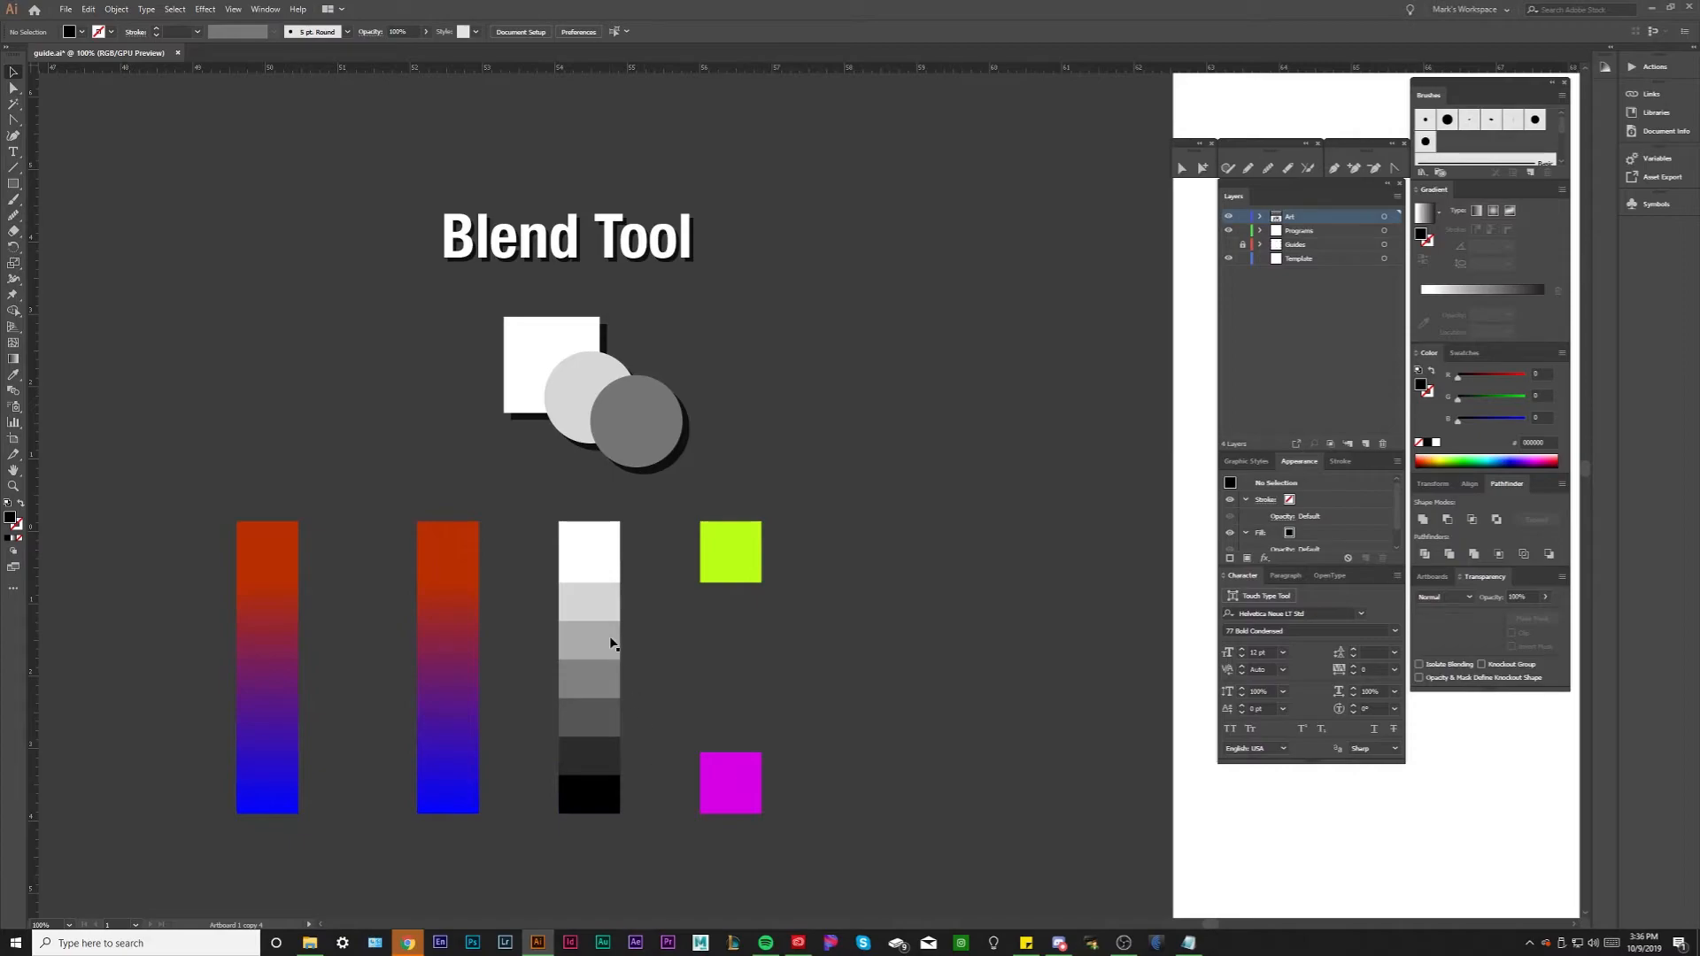
Sample the gray shades of the white-to-black blend with the Eyedropper
scroll(586, 591, "up", 1)
left_click_drag(656, 675, 689, 493)
scroll(688, 493, "up", 1)
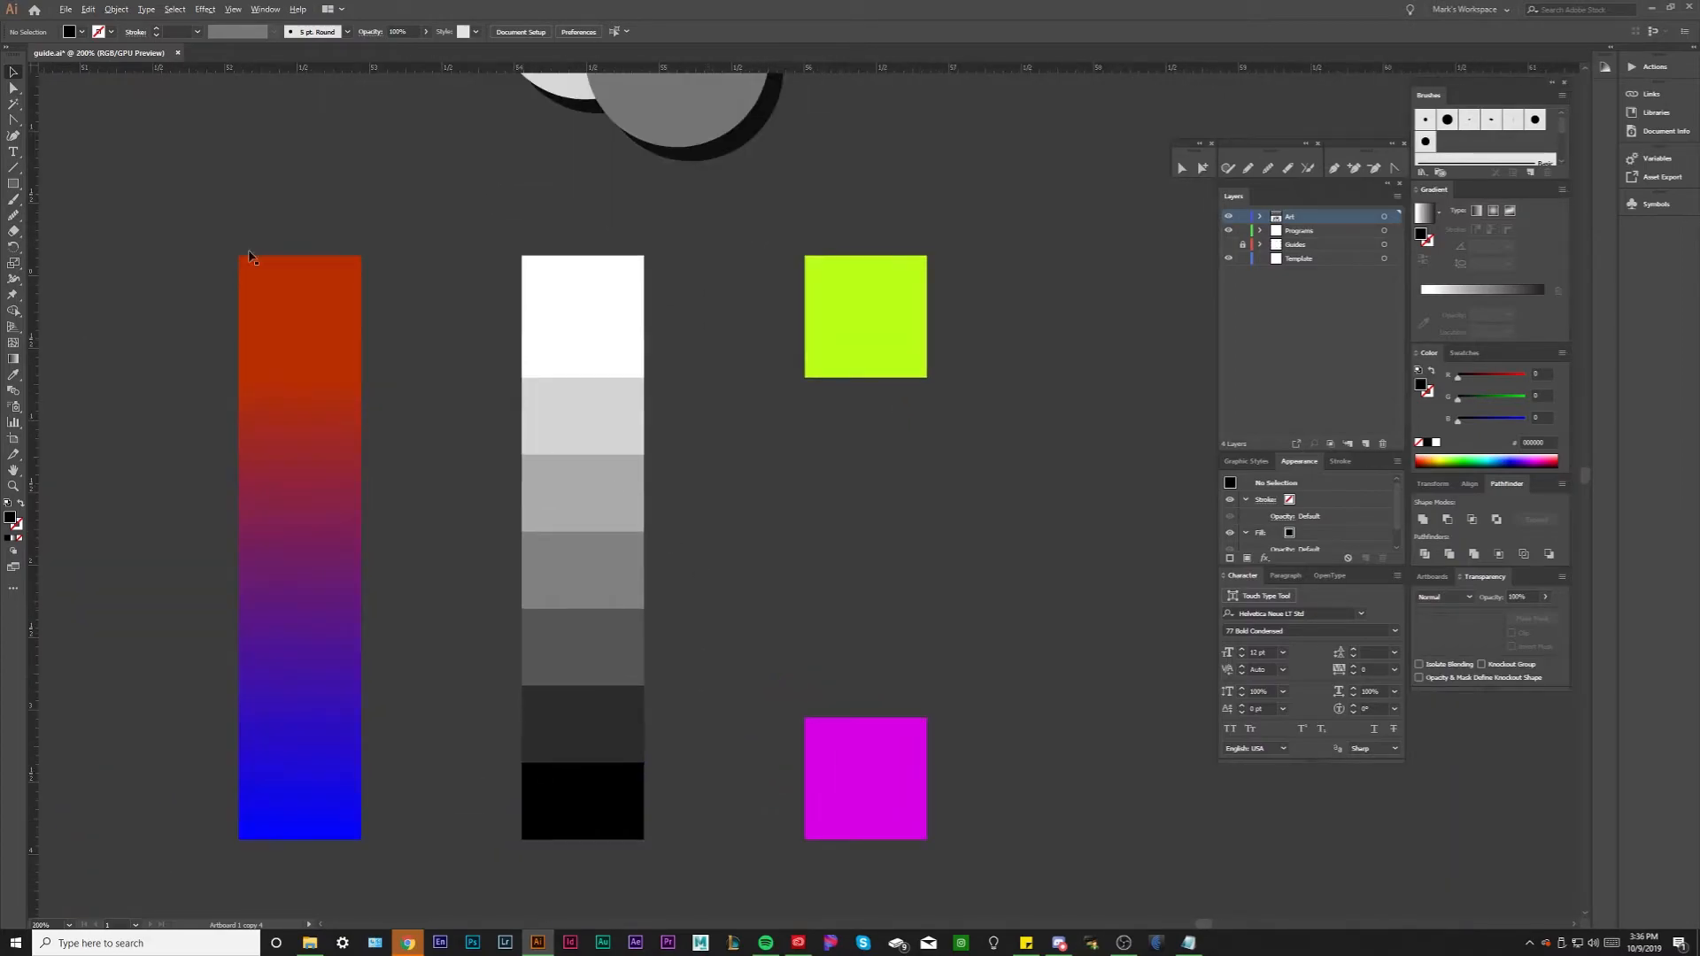
left_click(14, 390)
left_click(9, 379)
left_click_drag(598, 549, 593, 691)
key("v")
Enlarge the magenta square proportionally to about two and a half times its size, keeping its left edge in place
scroll(752, 539, "down", 1)
scroll(825, 555, "up", 1)
left_click_drag(842, 558, 767, 560)
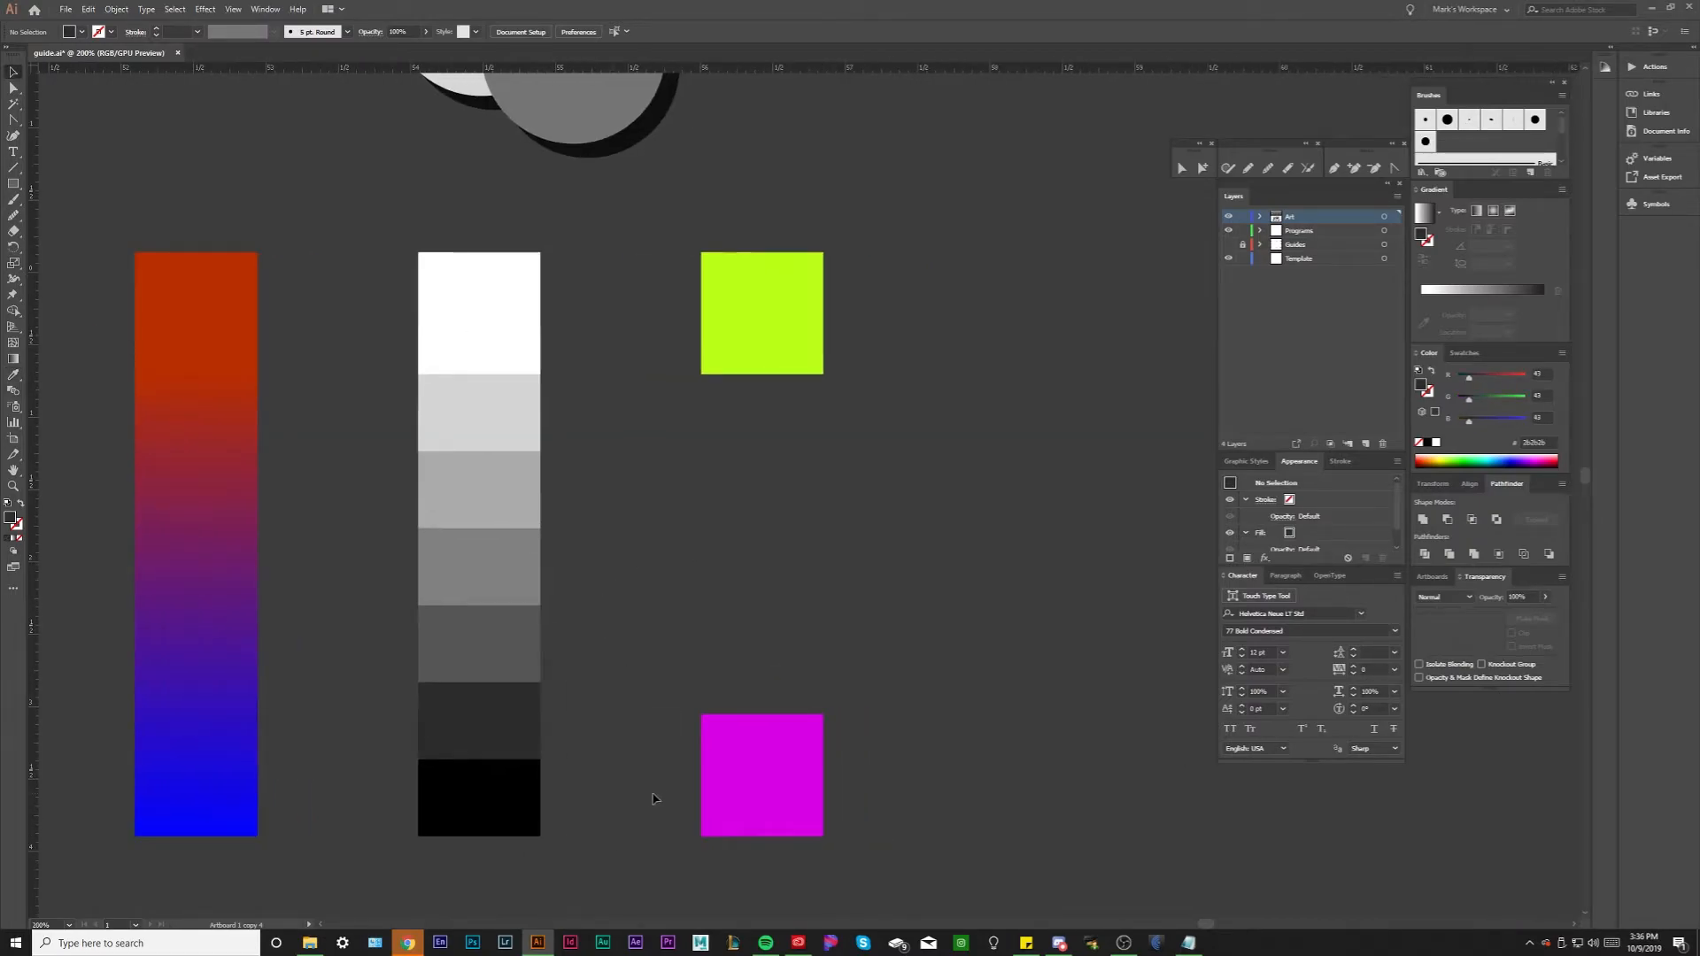
scroll(649, 799, "down", 2)
left_click(714, 783)
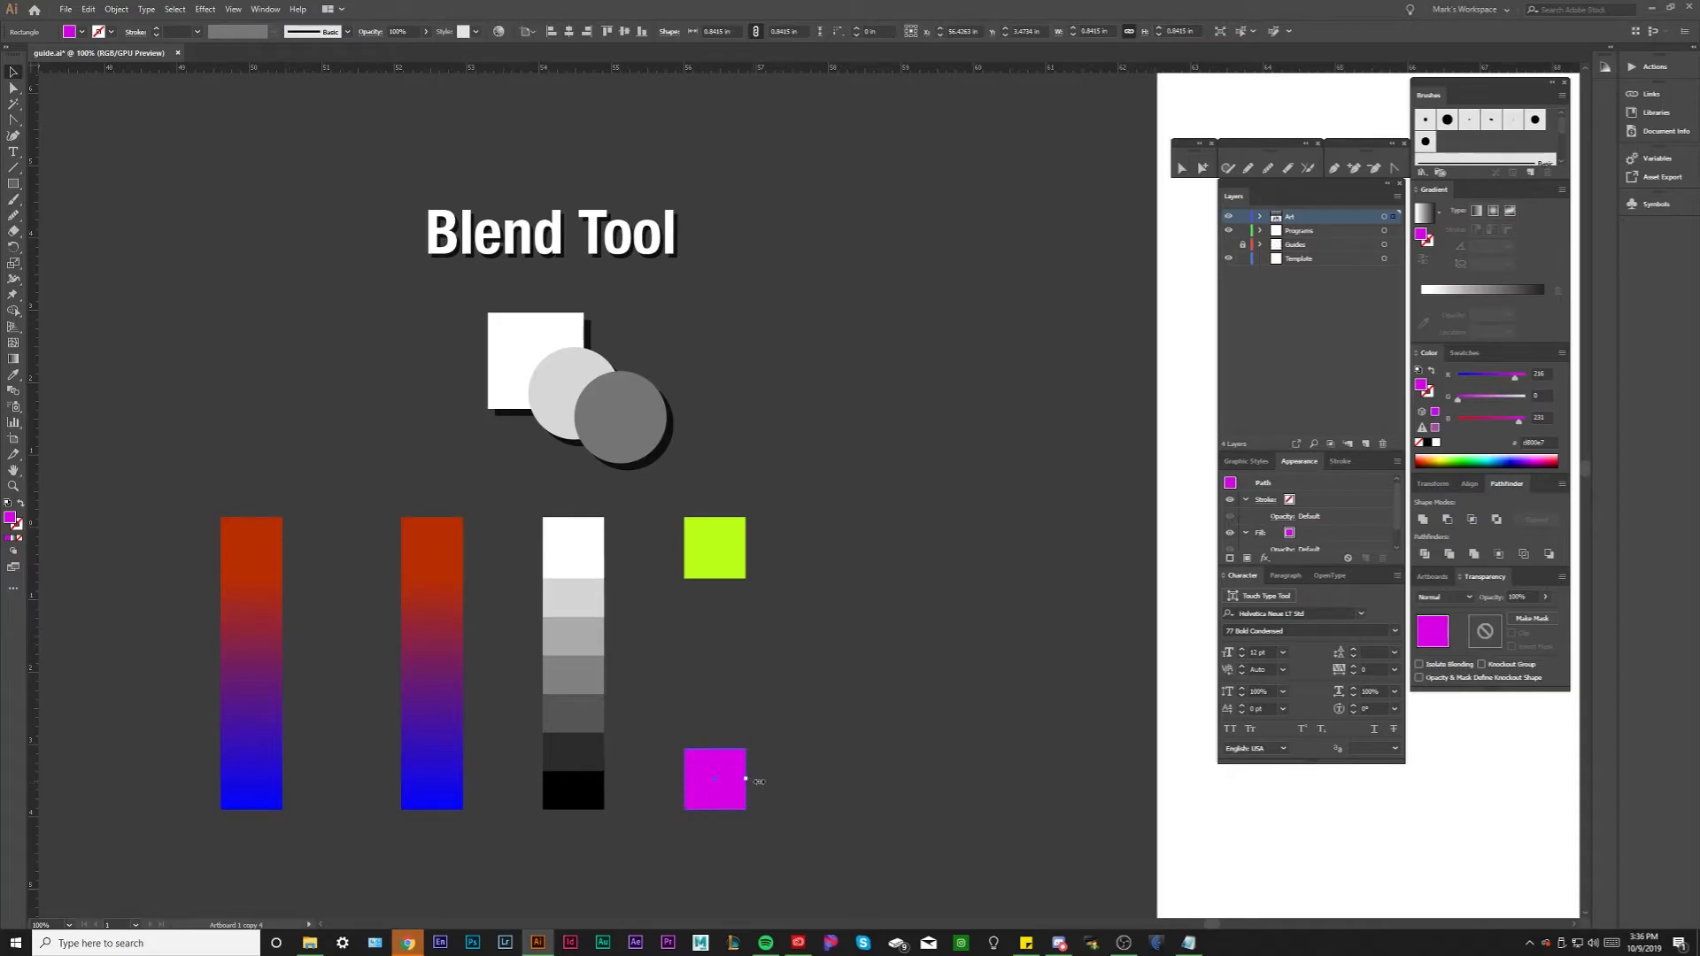
left_click_drag(746, 781, 837, 779)
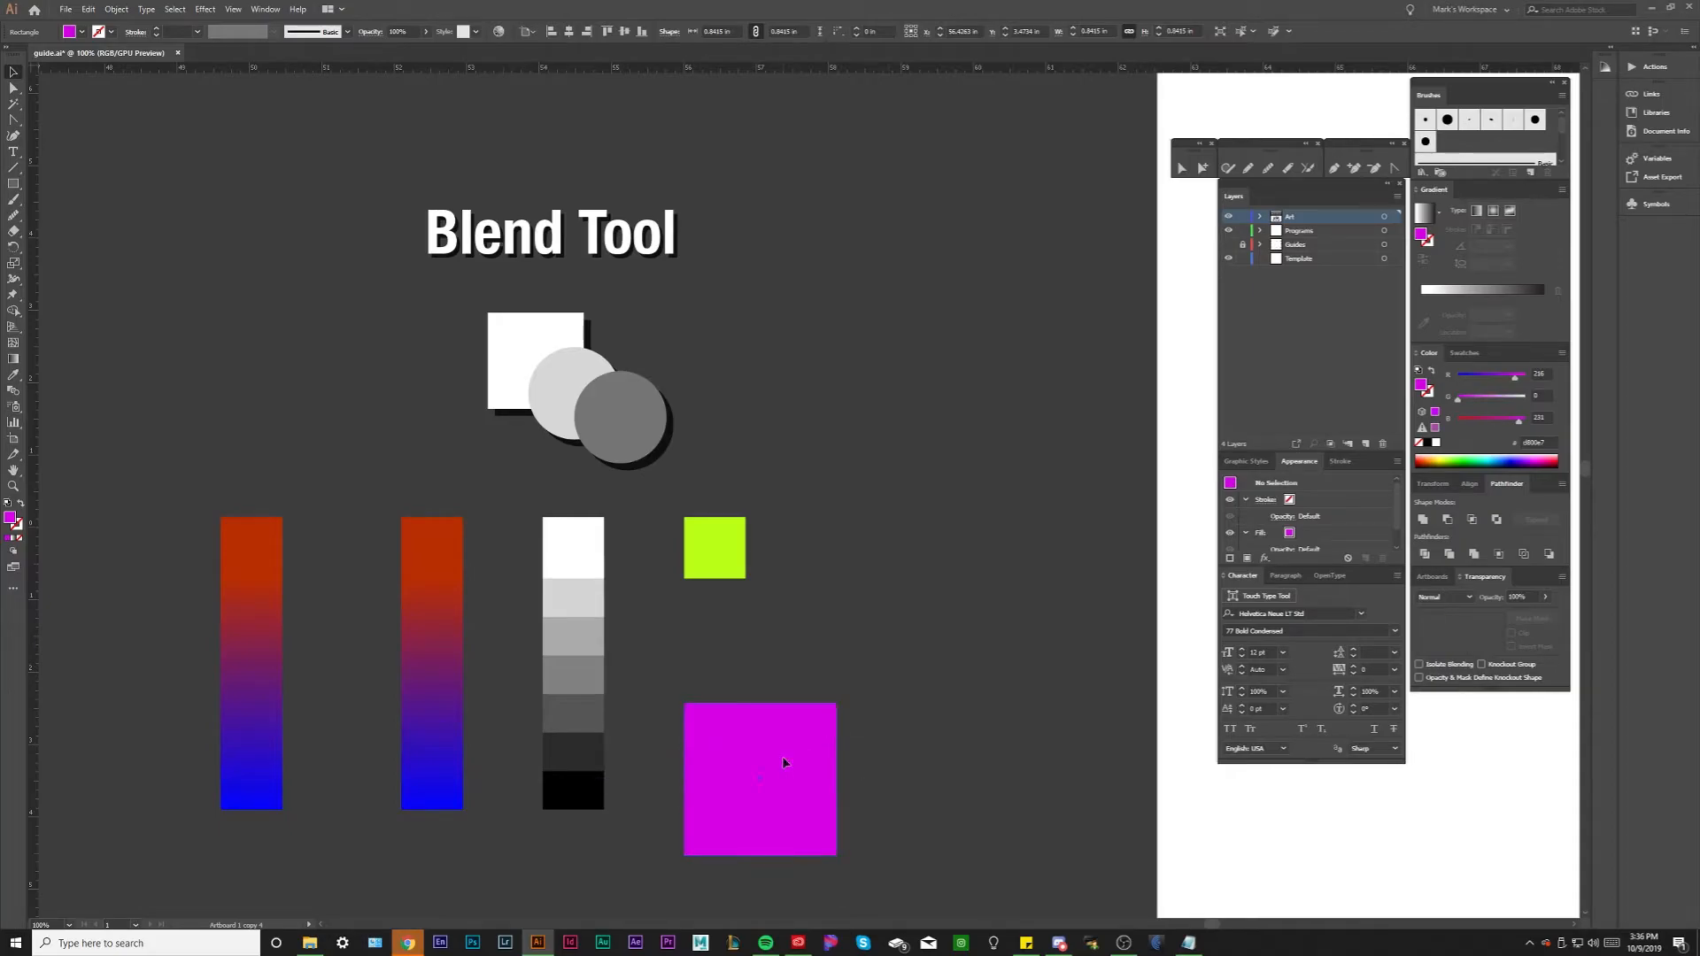
Blend the enlarged magenta square with the lime green square above it using the Blend tool, and deselect the result
left_click(12, 404)
left_click(691, 559)
key("ctrl+shift+a")
key("v")
Review the stepped lime-to-magenta blend and save the guide.ai document
scroll(877, 607, "up", 1)
left_click_drag(772, 613, 1051, 577)
scroll(1009, 437, "down", 3)
scroll(1009, 416, "up", 3)
scroll(994, 455, "down", 4)
scroll(1011, 438, "up", 2)
scroll(896, 520, "up", 1)
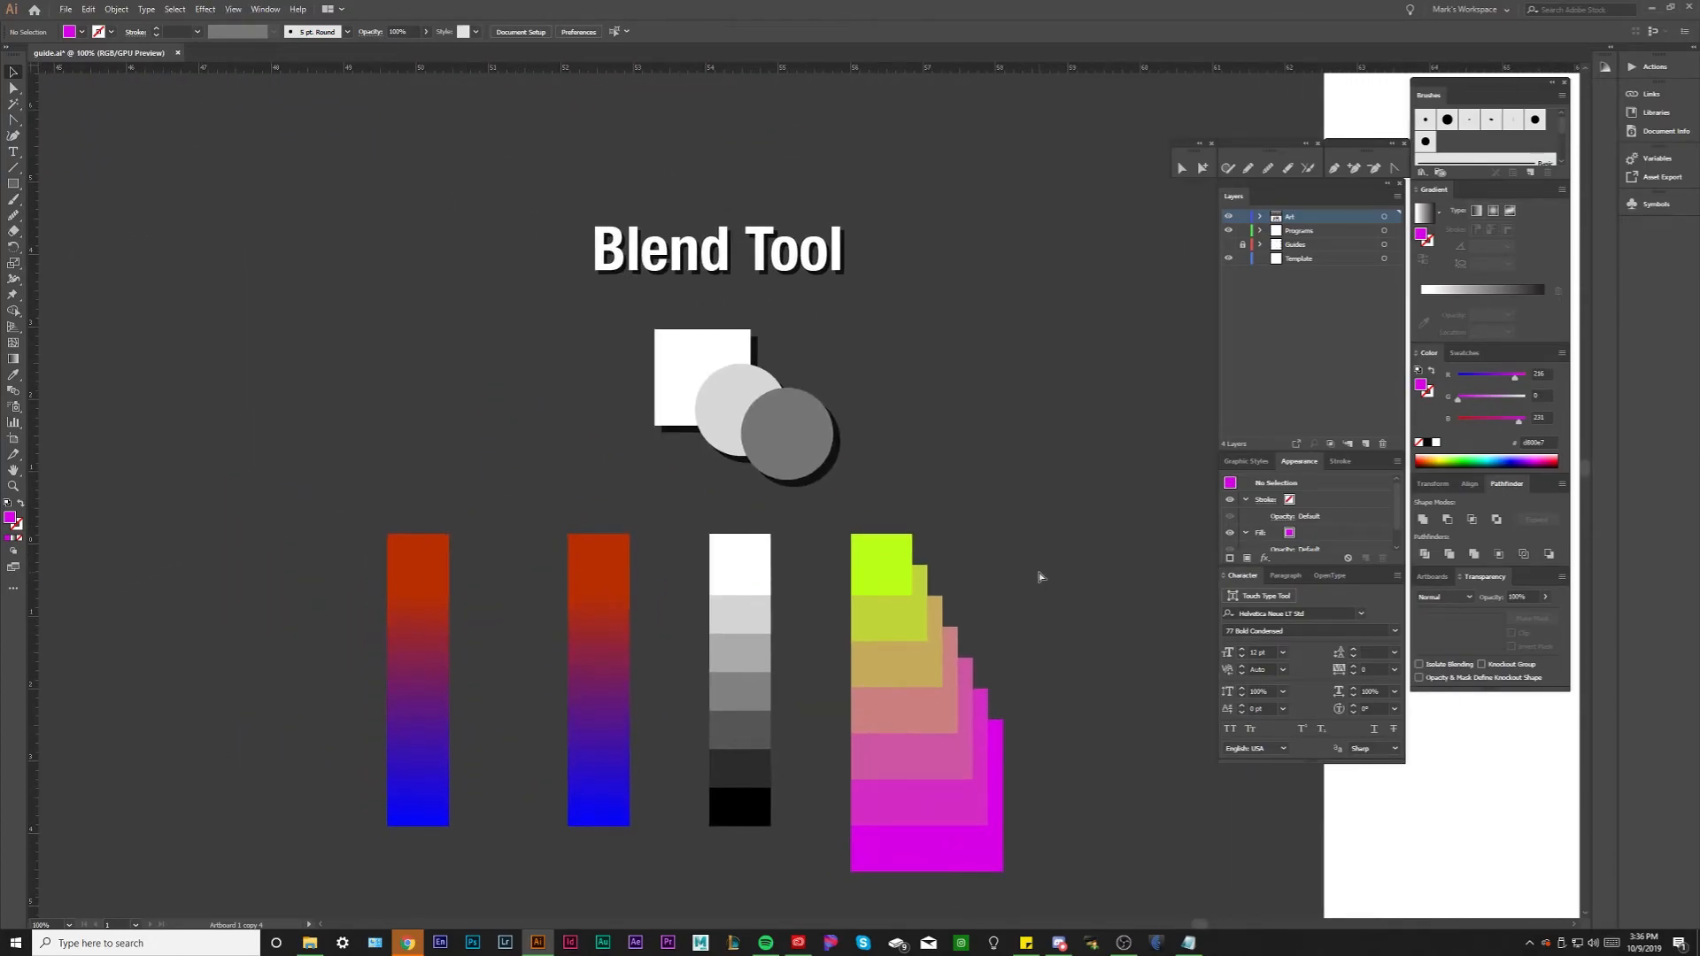
key("ctrl+s")
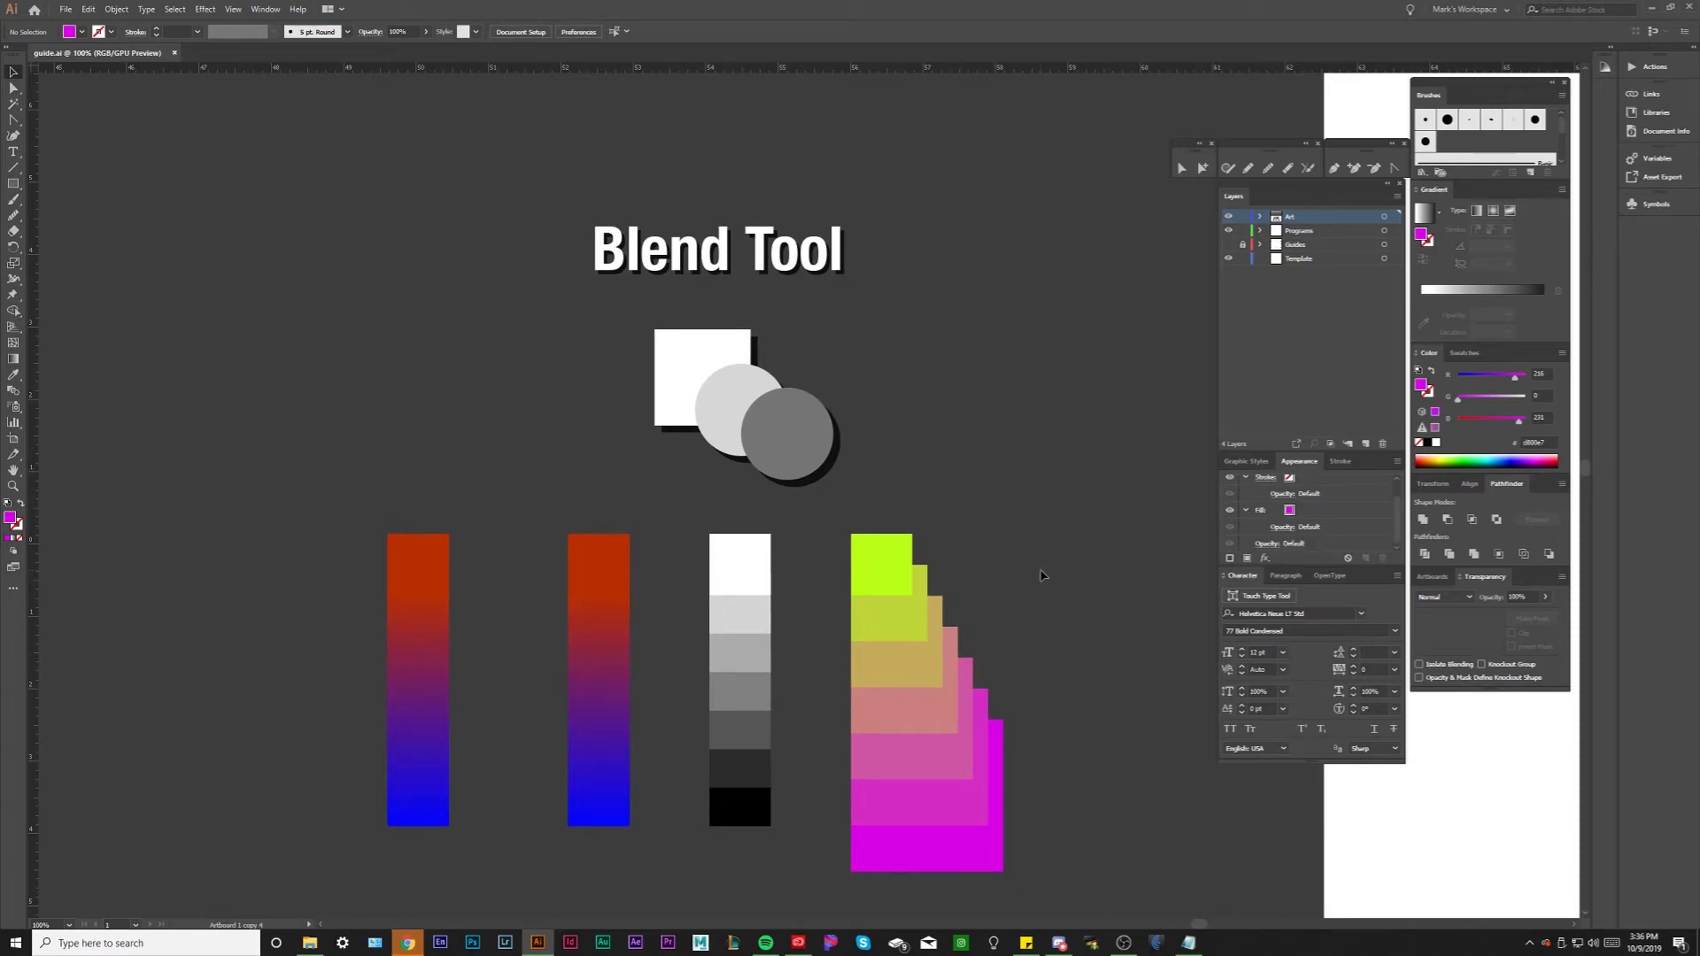